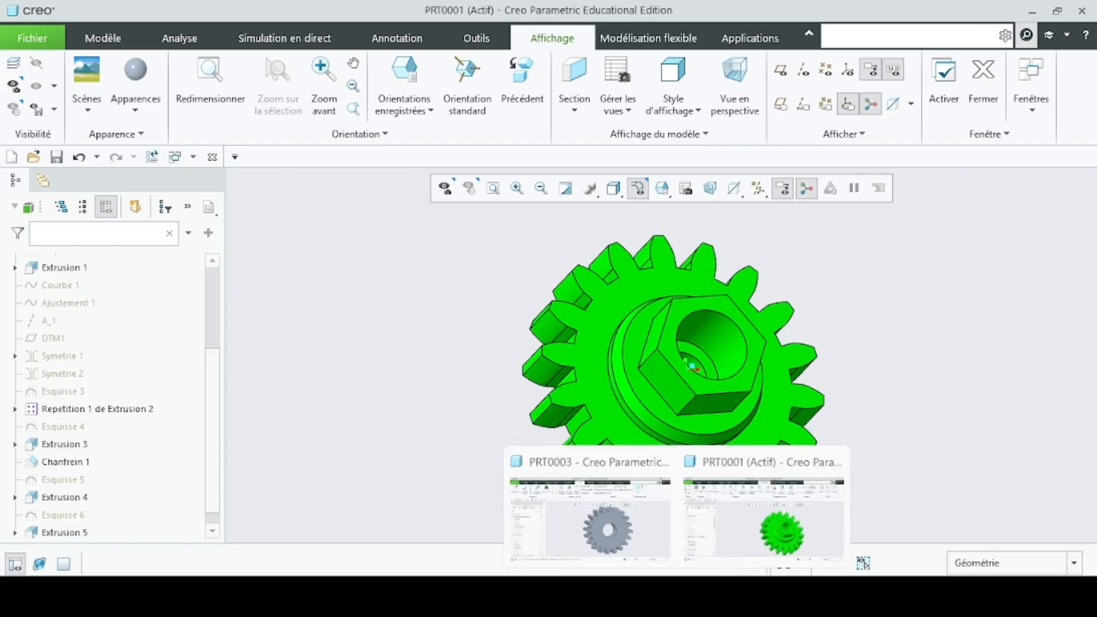
- Switch to the gear calculation notes in Notepad and set FACTEUR_K to 3.3333
{"action": "left_click", "coordinate": [703, 595]}
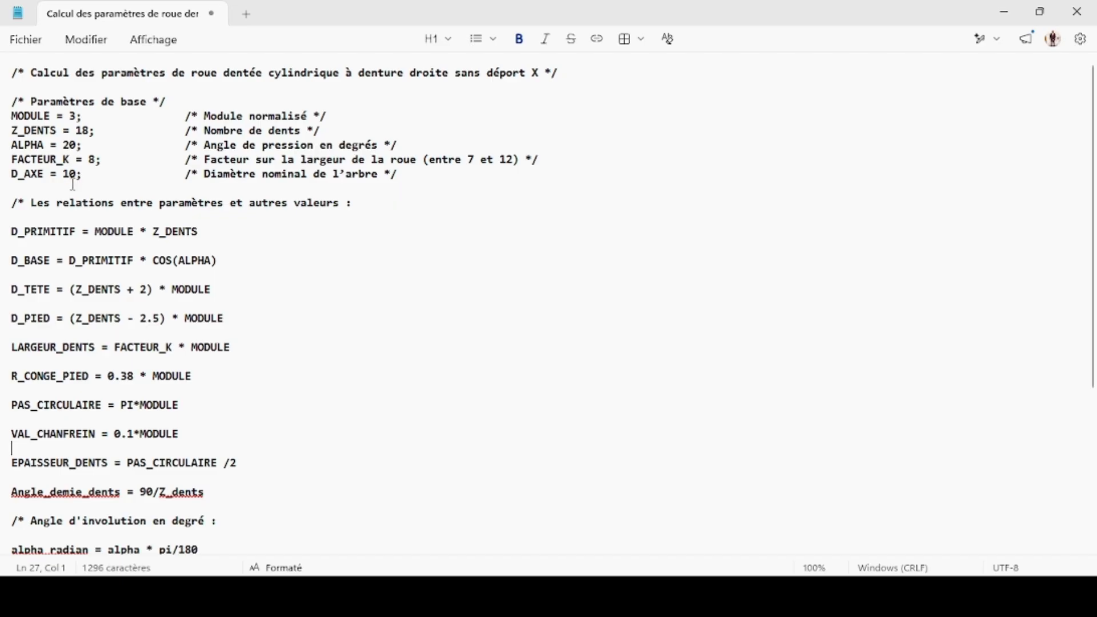
{"action": "left_click", "coordinate": [102, 160]}
{"action": "key", "text": "BackSpace"}
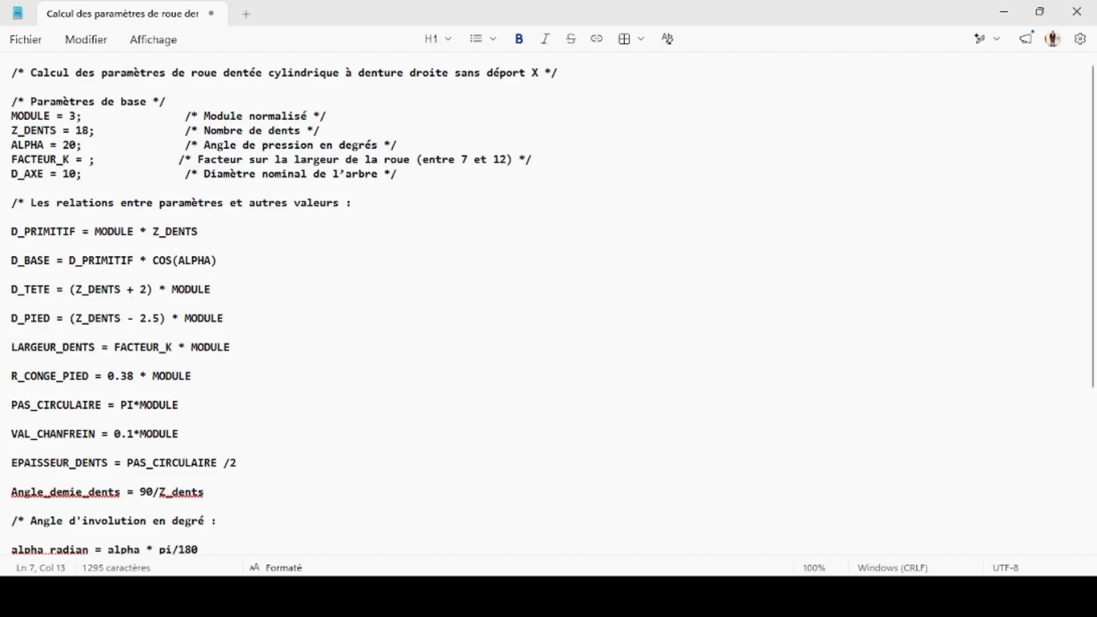
{"action": "type", "text": "3."}
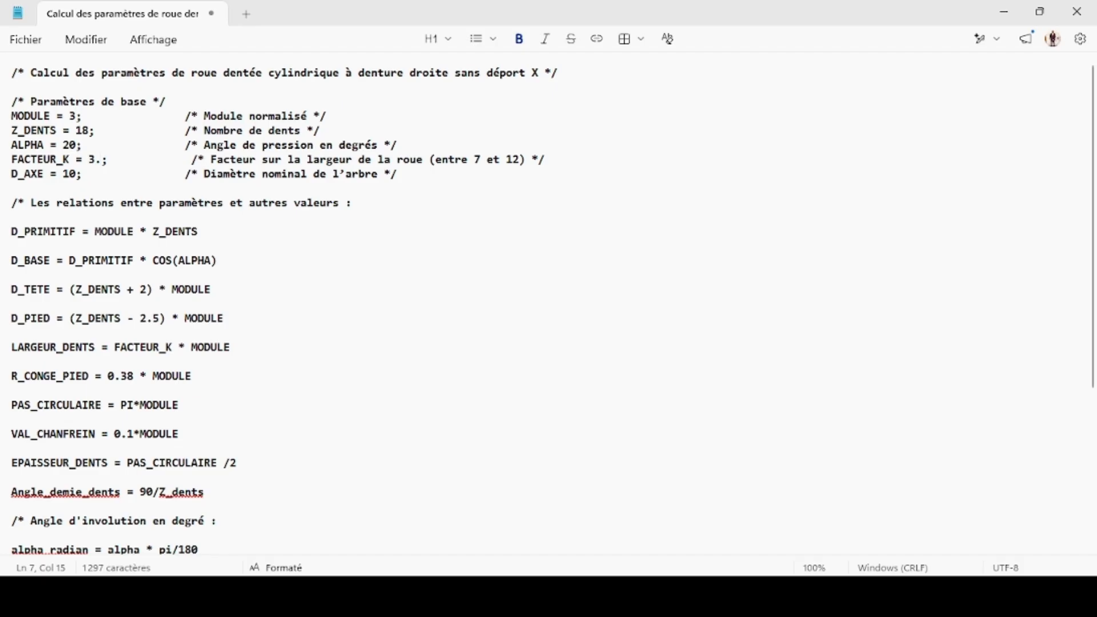
{"action": "type", "text": "3333"}
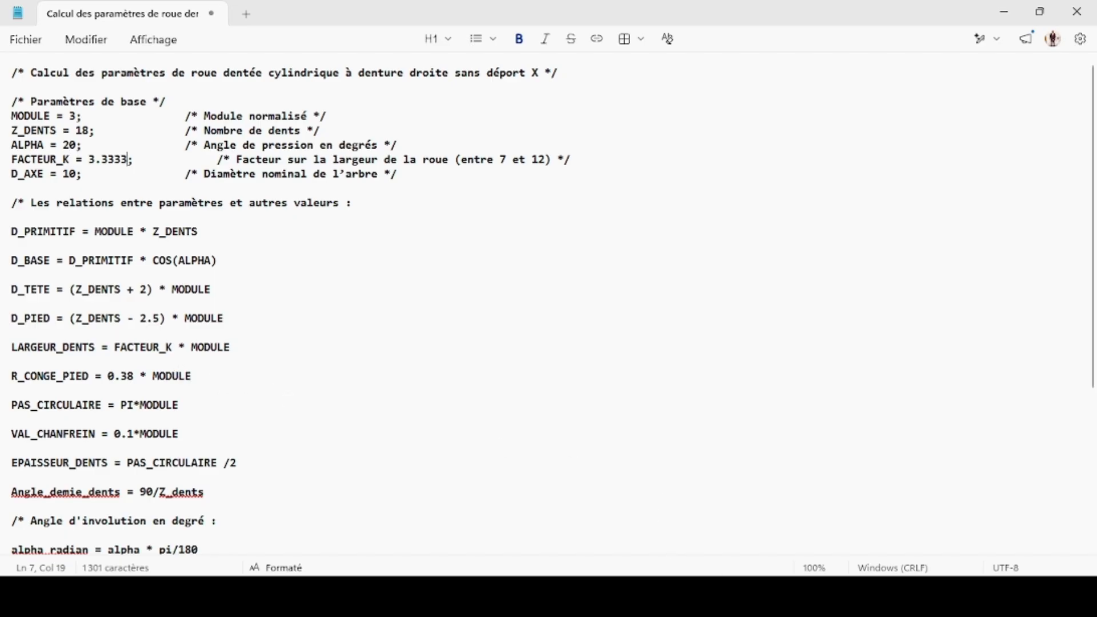
- Examine the gear drawing's dimensions, then review the parameter relations and involute equations in the calculation notes
{"action": "left_click", "coordinate": [727, 597]}
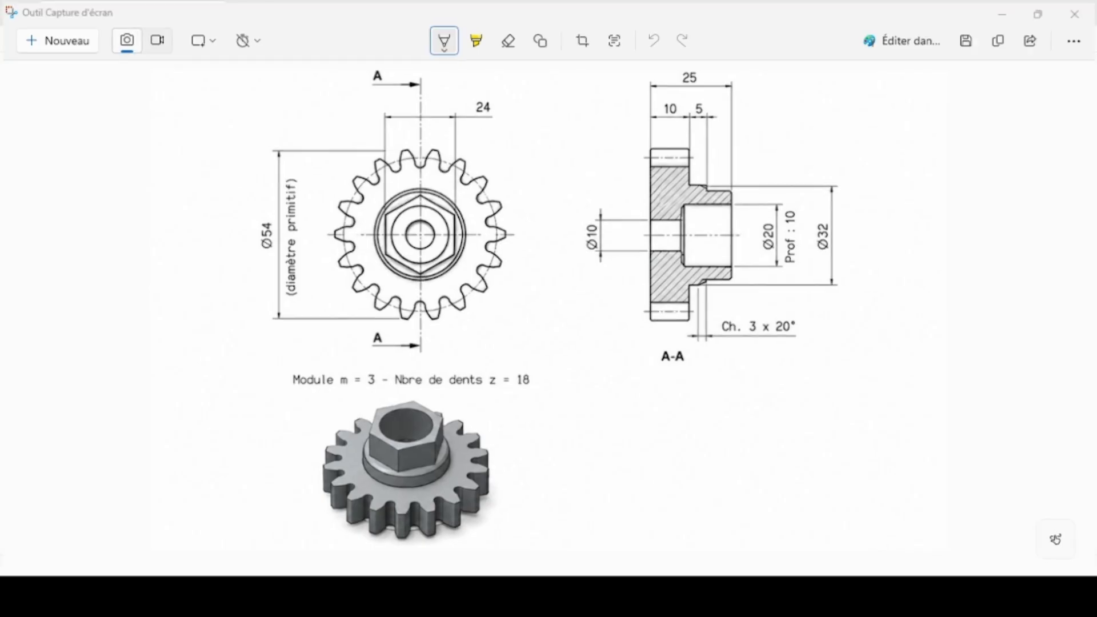
{"action": "left_click", "coordinate": [728, 597]}
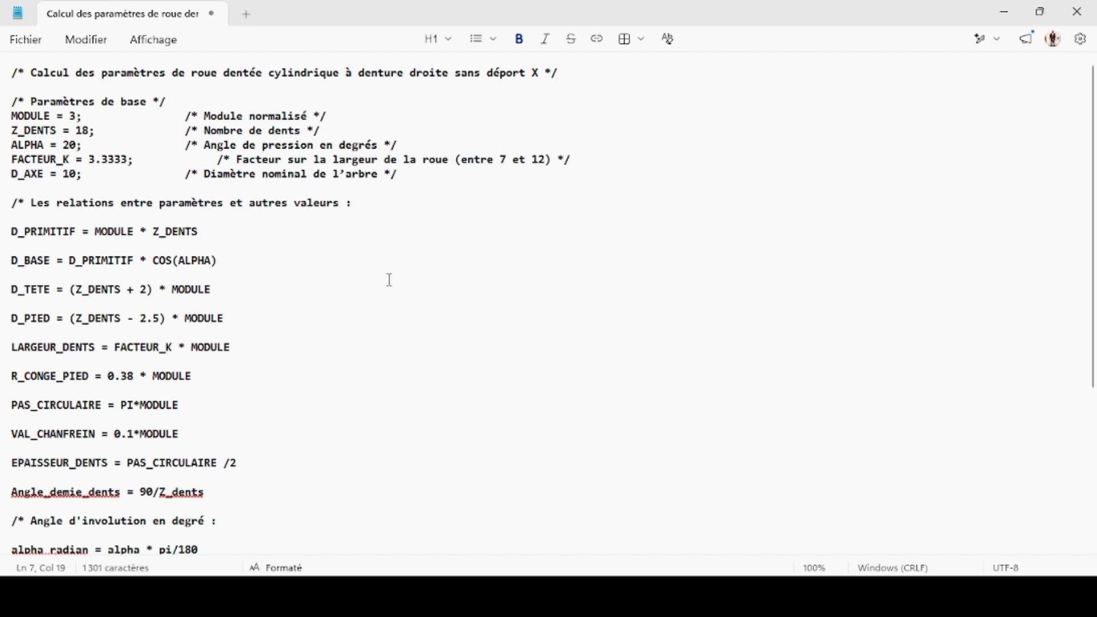
{"action": "scroll", "coordinate": [147, 288], "scroll_direction": "down", "scroll_amount": 3}
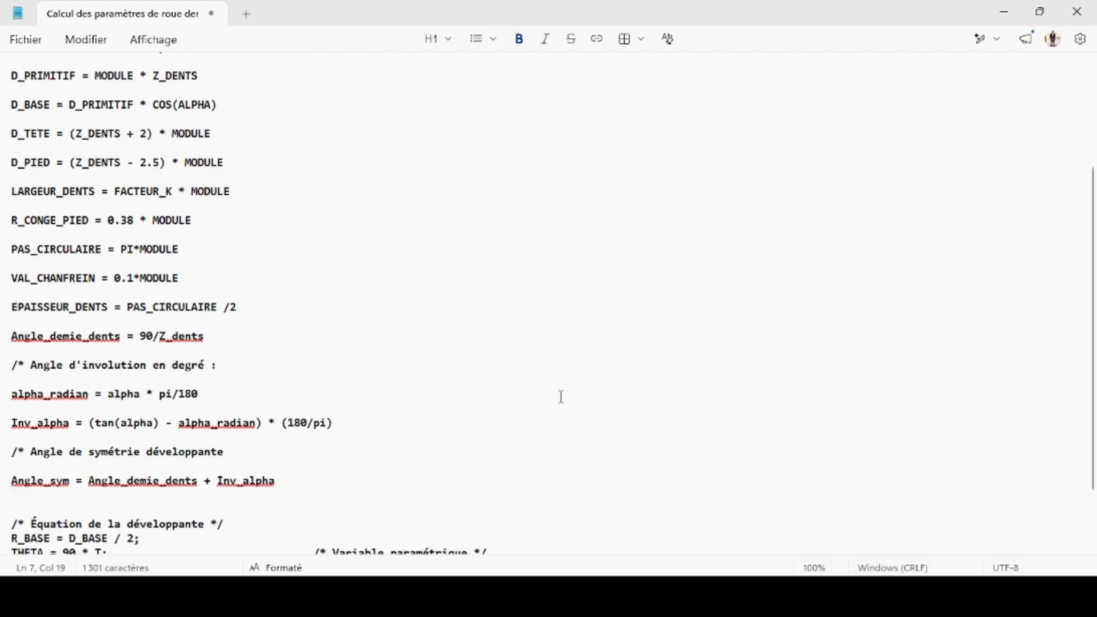
{"action": "scroll", "coordinate": [561, 396], "scroll_direction": "down", "scroll_amount": 2}
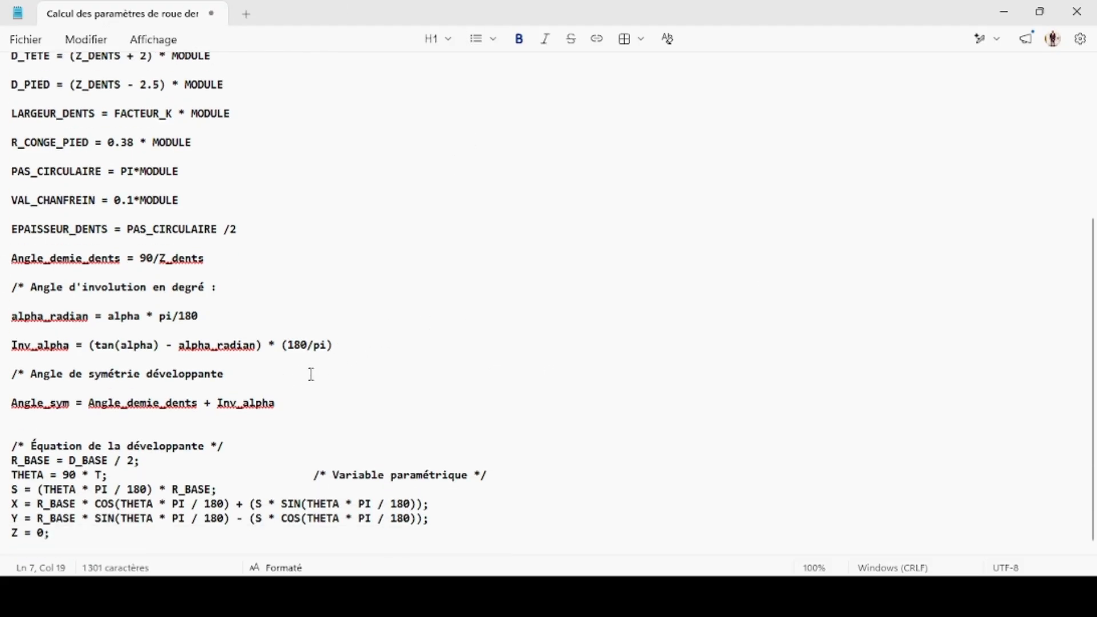
{"action": "scroll", "coordinate": [295, 373], "scroll_direction": "up", "scroll_amount": 2}
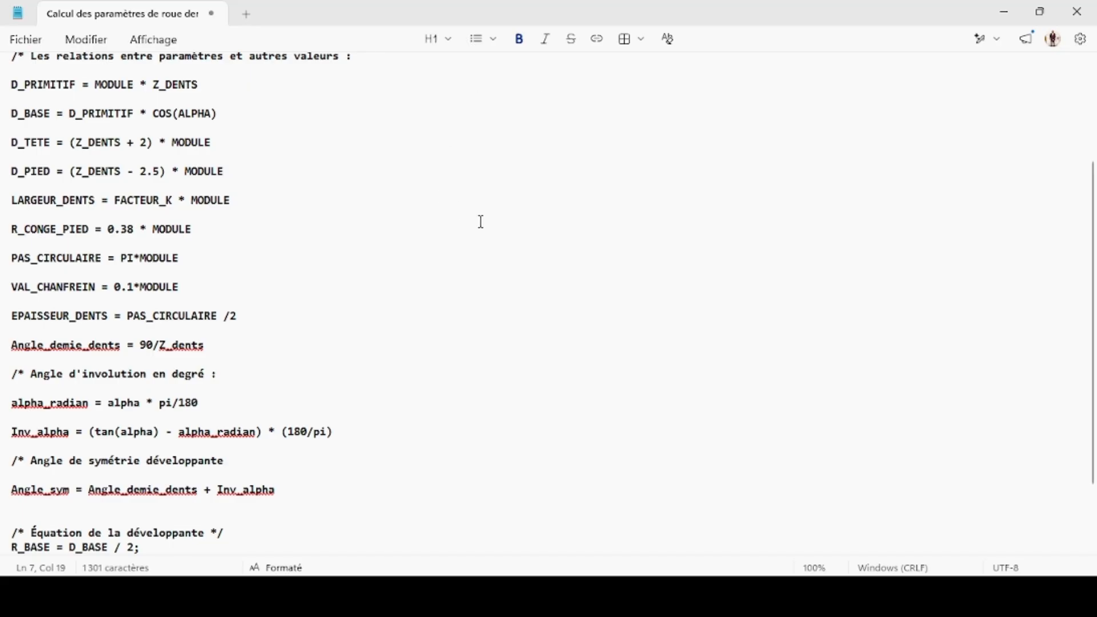
{"action": "scroll", "coordinate": [471, 227], "scroll_direction": "up", "scroll_amount": 3}
{"action": "scroll", "coordinate": [472, 226], "scroll_direction": "up", "scroll_amount": 1}
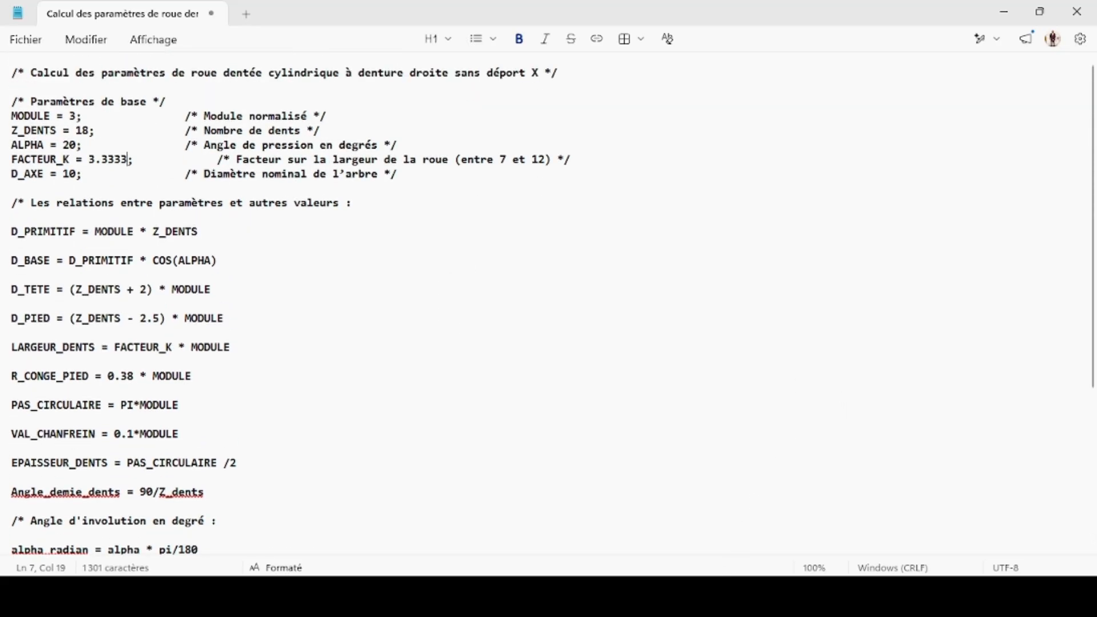
- Switch to Creo Parametric and create a new solid part with the default file name and default template
{"action": "mouse_move", "coordinate": [677, 597]}
{"action": "left_click", "coordinate": [740, 534]}
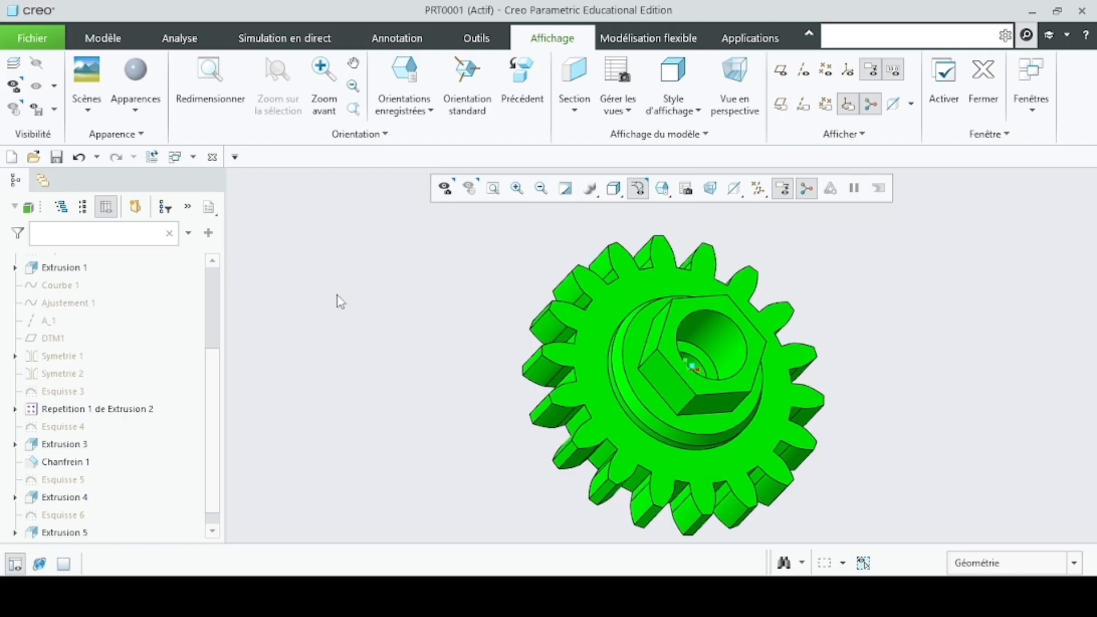
{"action": "left_click", "coordinate": [43, 38]}
{"action": "left_click", "coordinate": [66, 71]}
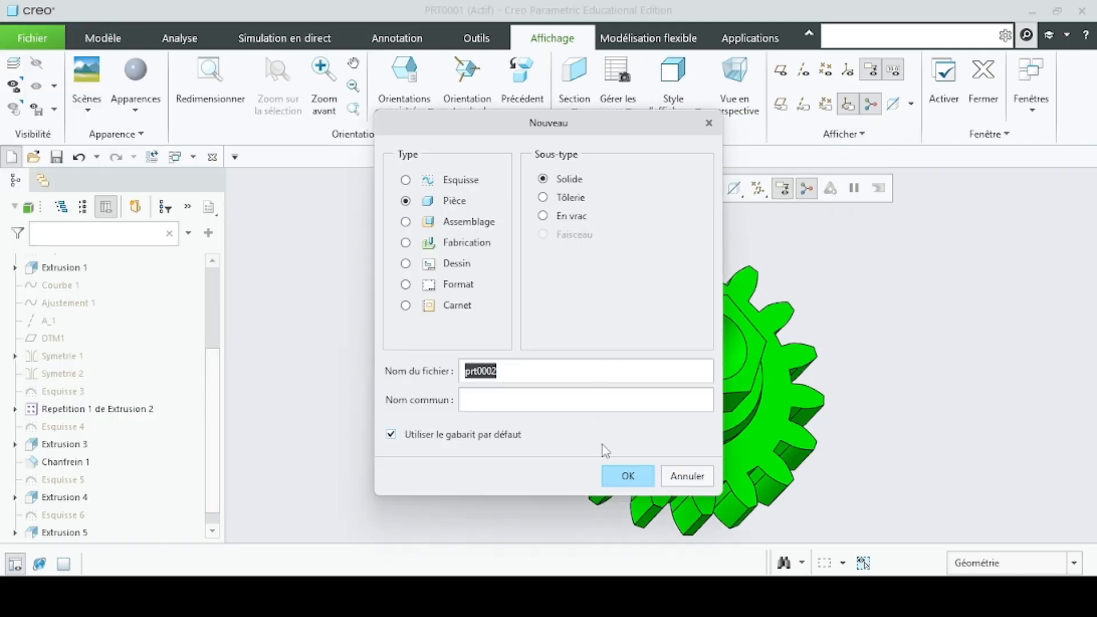
{"action": "left_click", "coordinate": [627, 477]}
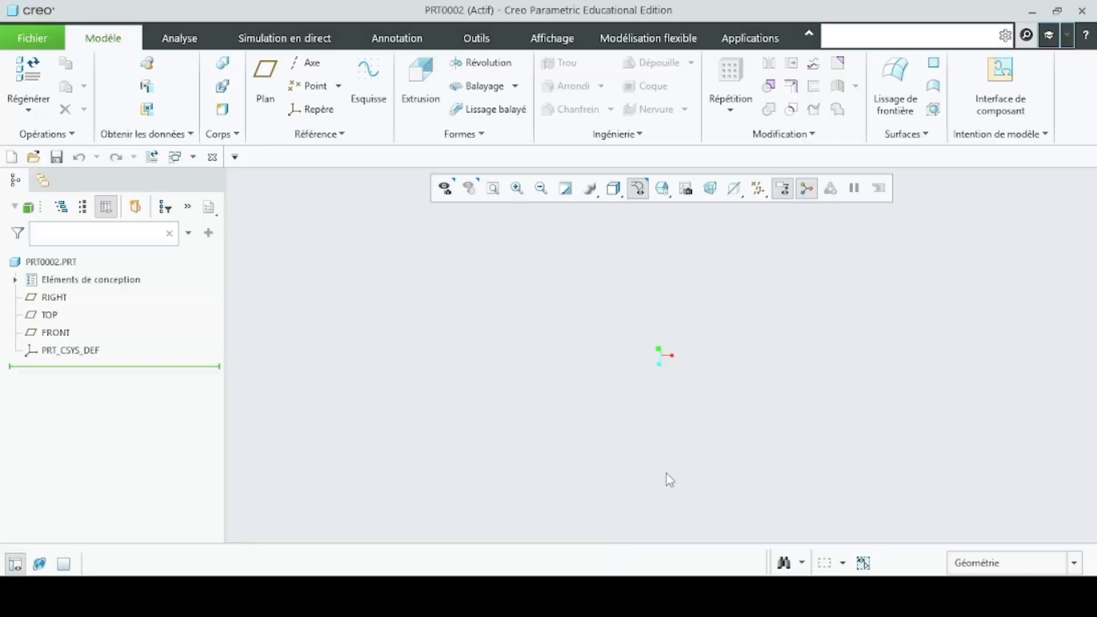
- Open the part's parameters and add a real-number parameter MODULE with the value 3.0
{"action": "left_click", "coordinate": [549, 40]}
{"action": "left_click", "coordinate": [476, 38]}
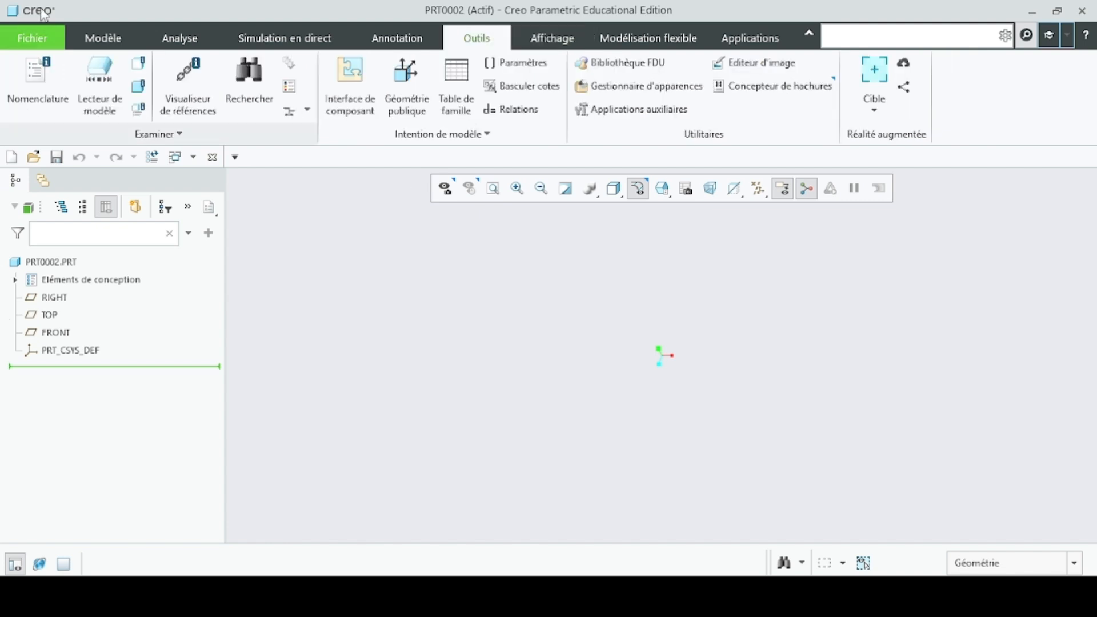
{"action": "left_click", "coordinate": [519, 63]}
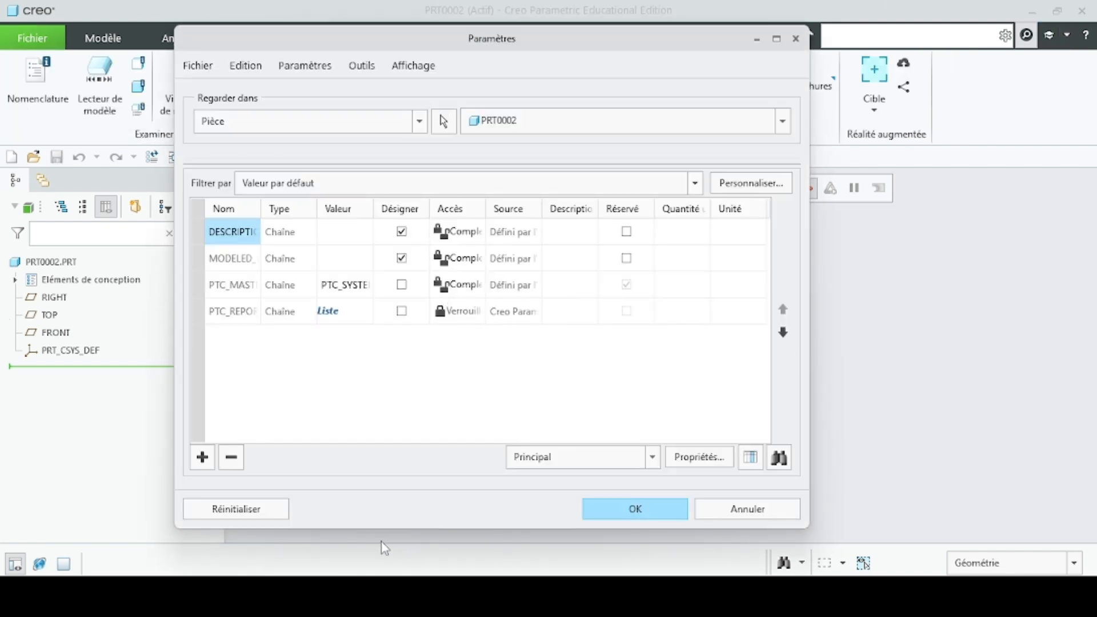
{"action": "left_click", "coordinate": [202, 457]}
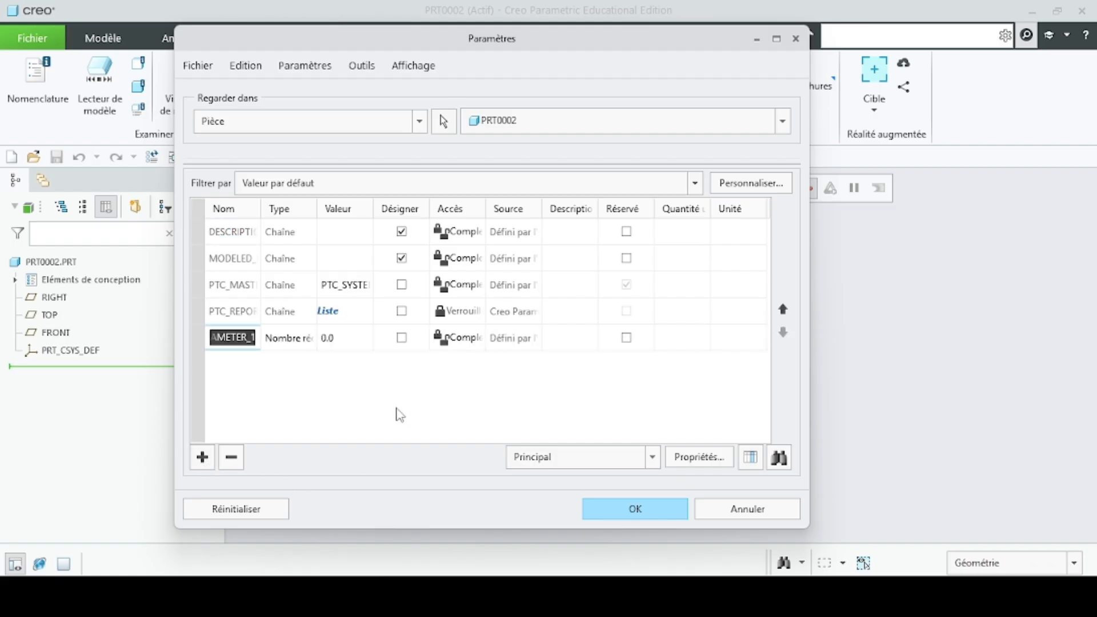
{"action": "type", "text": "MODULE"}
{"action": "left_click", "coordinate": [337, 340]}
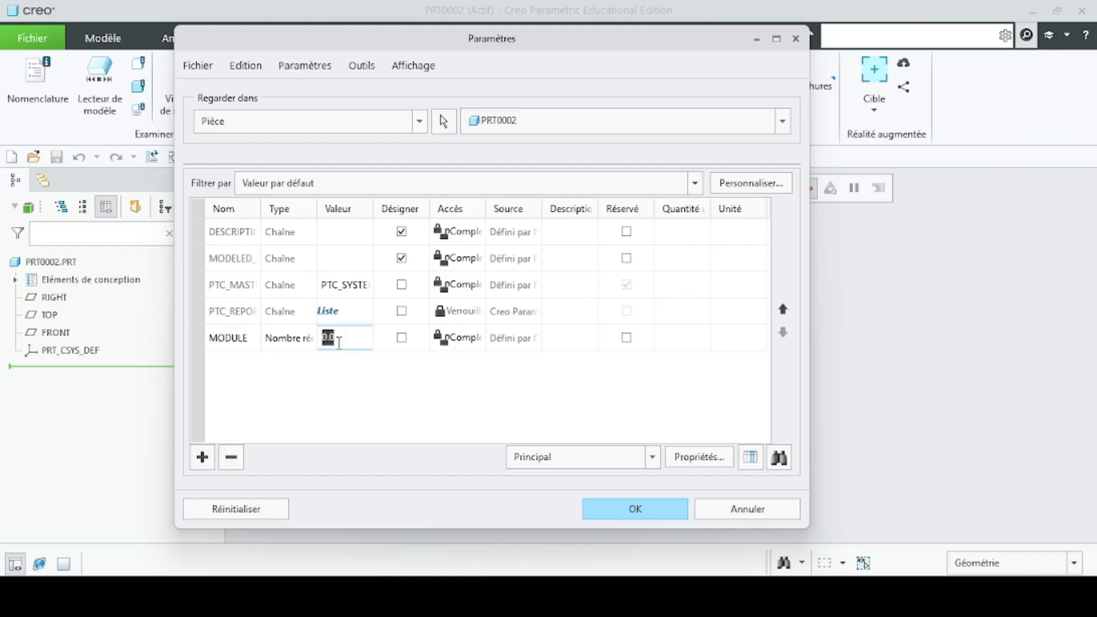
{"action": "type", "text": "3.0"}
- Add a parameter Z_DENTS of type Entier (integer) with the value 18
{"action": "left_click", "coordinate": [202, 457]}
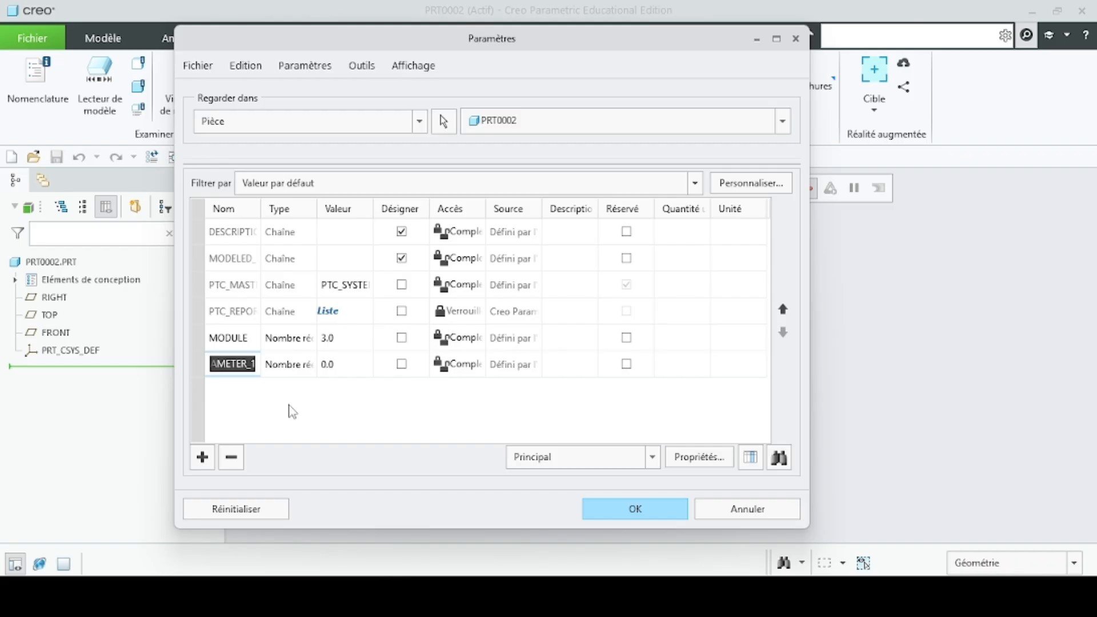
{"action": "type", "text": "Z"}
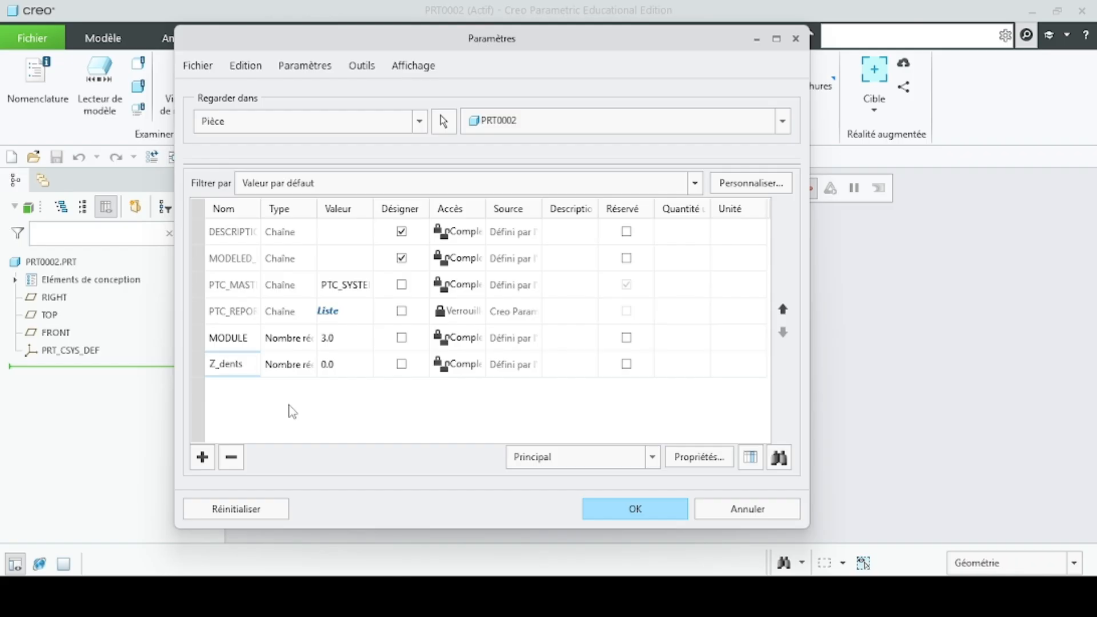
{"action": "type", "text": "_dents"}
{"action": "key", "text": "Return"}
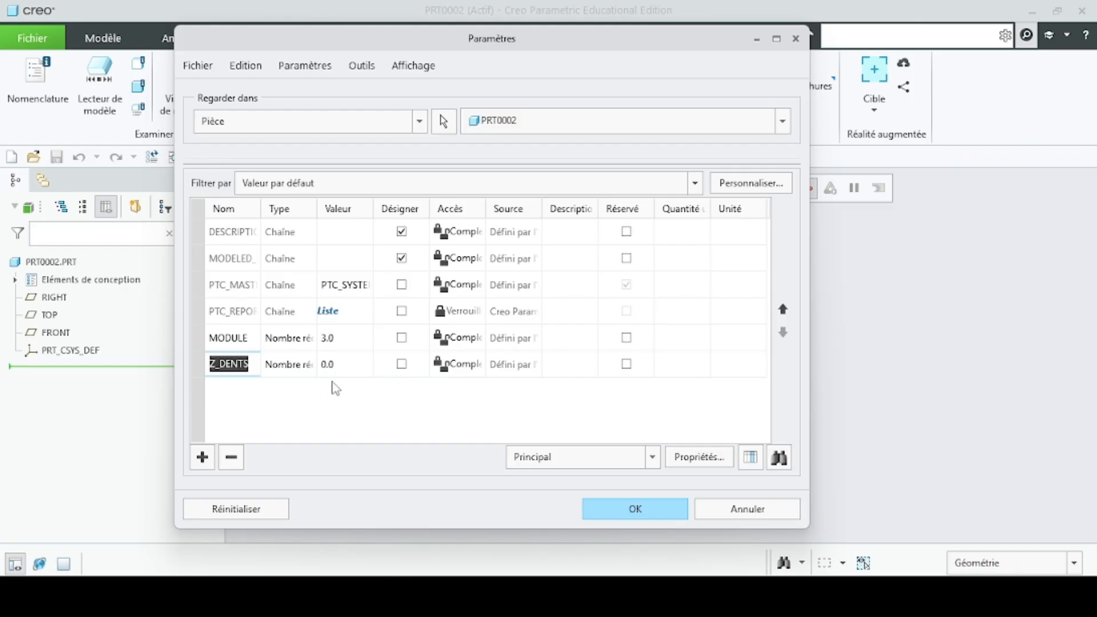
{"action": "left_click", "coordinate": [309, 373]}
{"action": "left_click", "coordinate": [308, 372]}
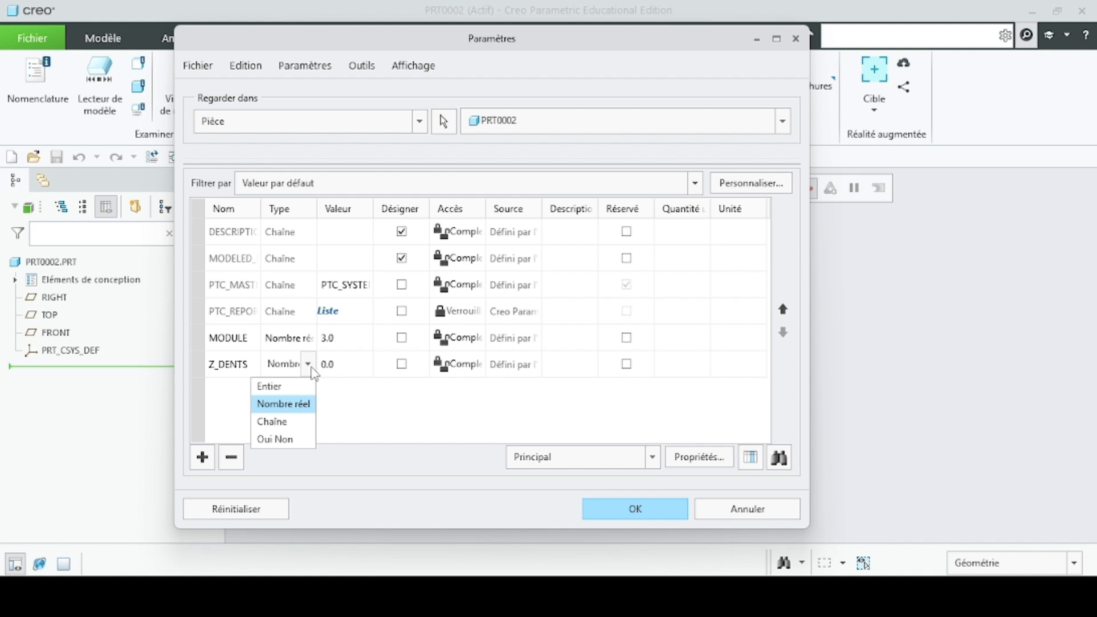
{"action": "left_click", "coordinate": [297, 385]}
{"action": "left_click", "coordinate": [345, 364]}
{"action": "left_click", "coordinate": [346, 365]}
{"action": "type", "text": "1"}
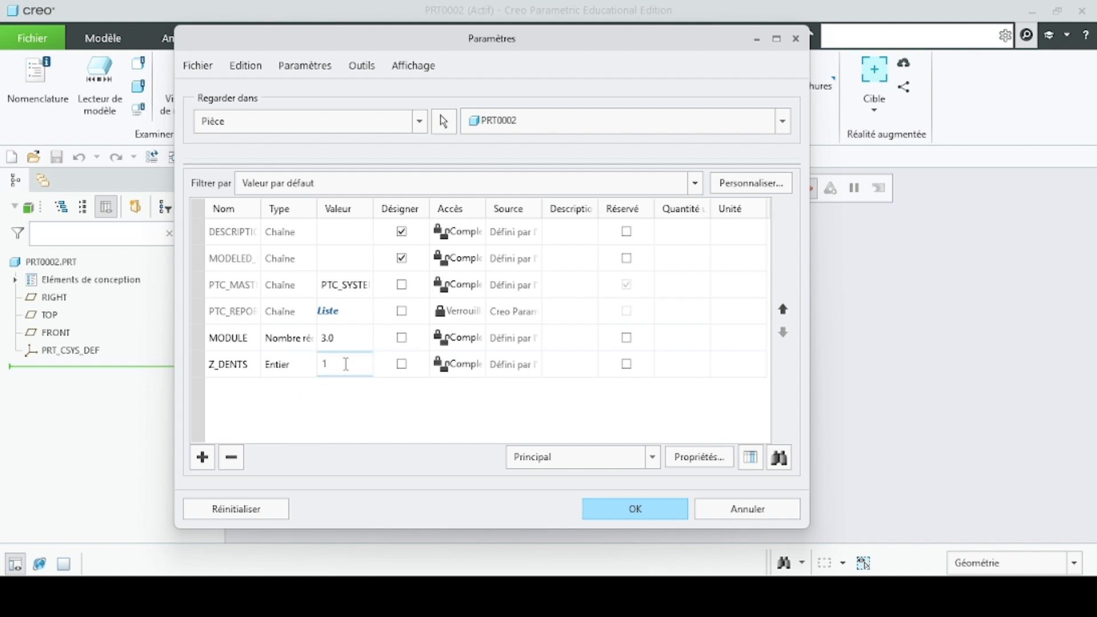
{"action": "type", "text": "8"}
- Add a real-number parameter ALPHA with the value 20
{"action": "left_click", "coordinate": [201, 460]}
{"action": "type", "text": "ALPHA"}
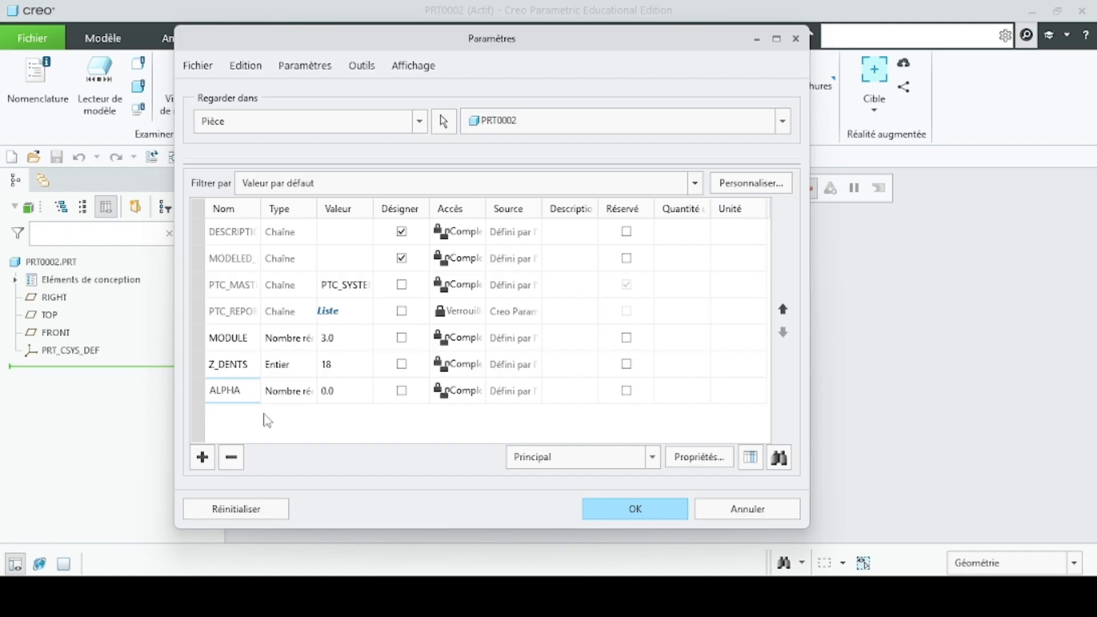
{"action": "key", "text": "Return"}
{"action": "left_click", "coordinate": [342, 390]}
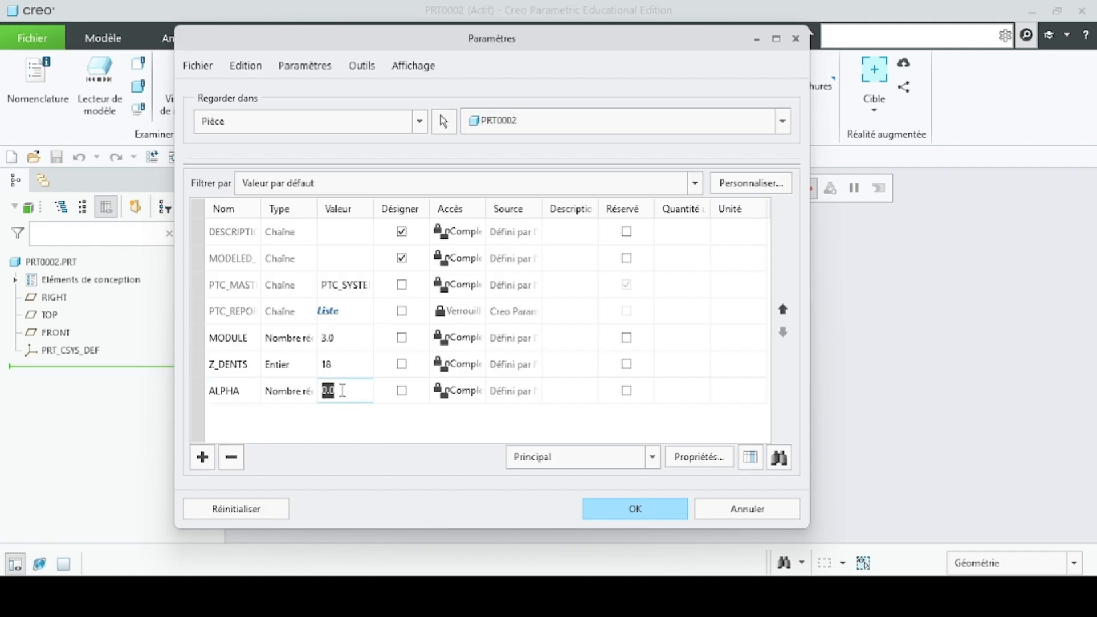
{"action": "type", "text": "20"}
{"action": "key", "text": "Return"}
- Add a real-number parameter FACTEUR_K with the value 3.333333
{"action": "left_click", "coordinate": [202, 458]}
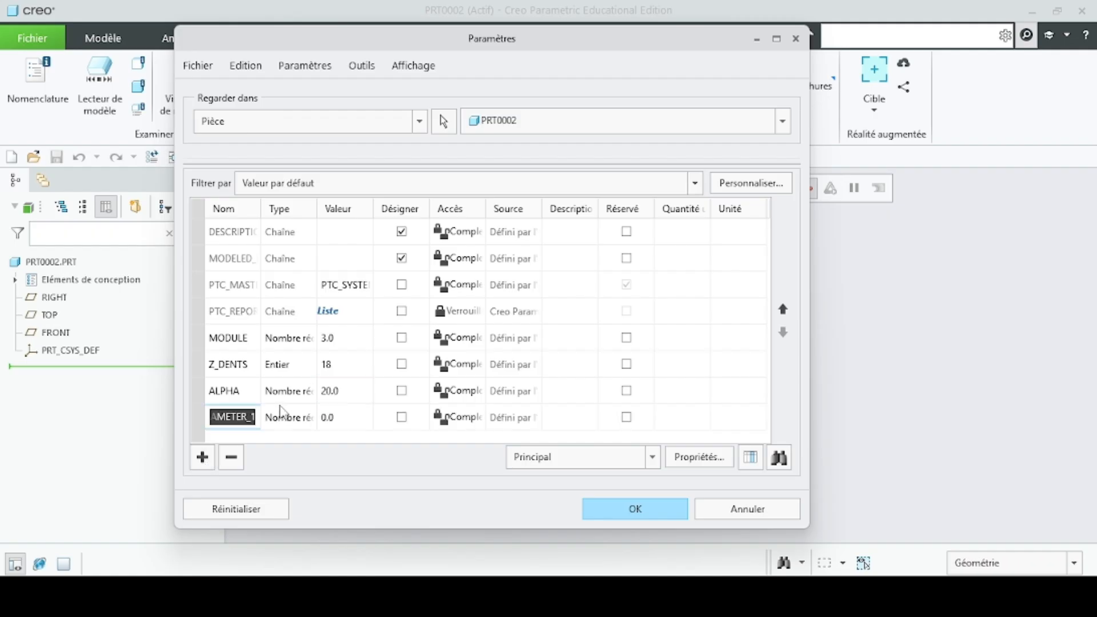
{"action": "type", "text": "FACTEU"}
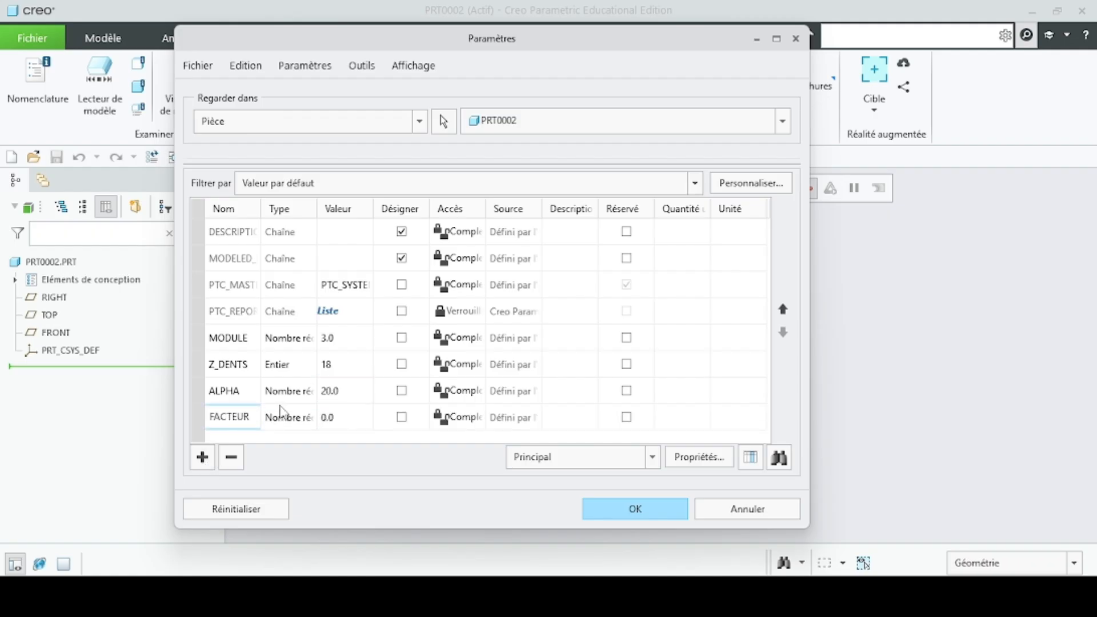
{"action": "type", "text": "R_K"}
{"action": "left_click", "coordinate": [313, 421]}
{"action": "left_click", "coordinate": [314, 426]}
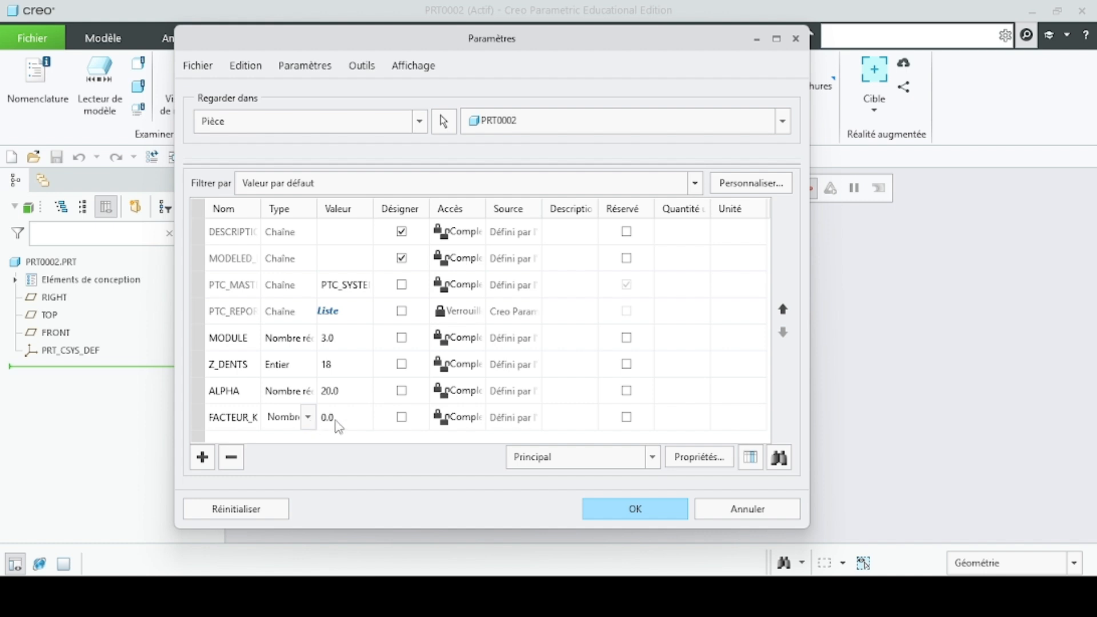
{"action": "left_click", "coordinate": [337, 420]}
{"action": "type", "text": "3.3"}
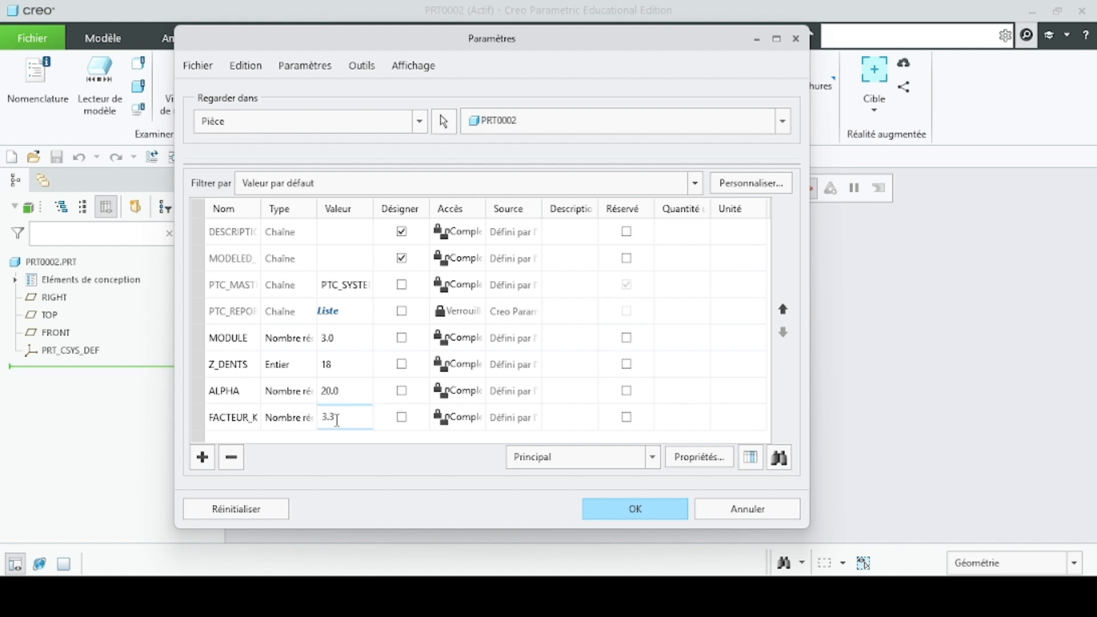
{"action": "type", "text": "333333"}
- Add a real-number parameter D_AXE with the value 10 and accept the part's parameter list
{"action": "left_click", "coordinate": [203, 465]}
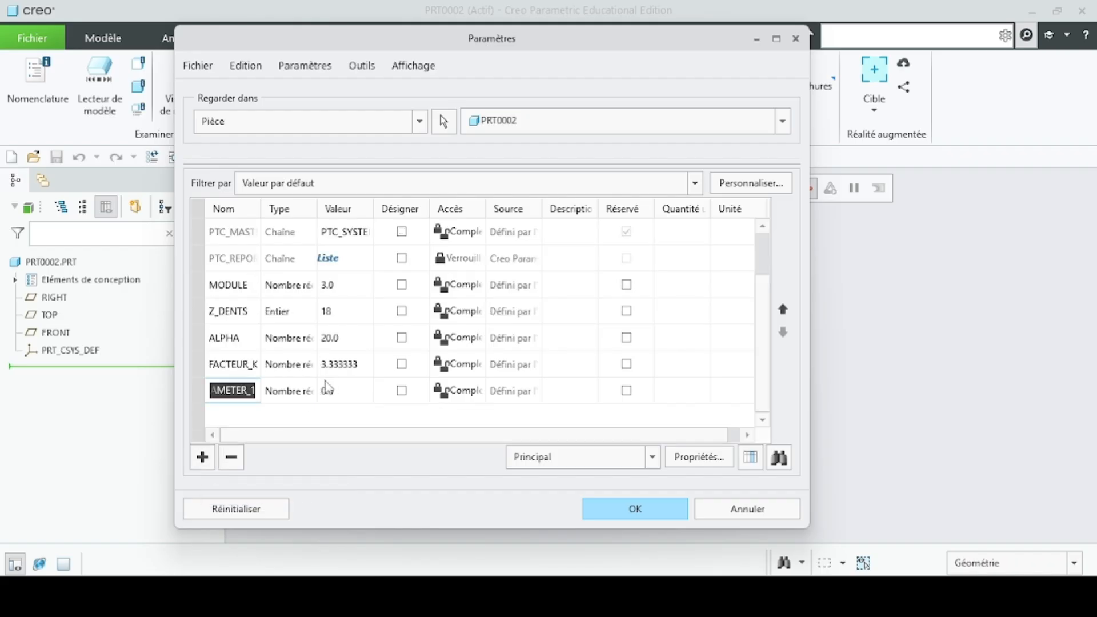
{"action": "type", "text": "D_axe"}
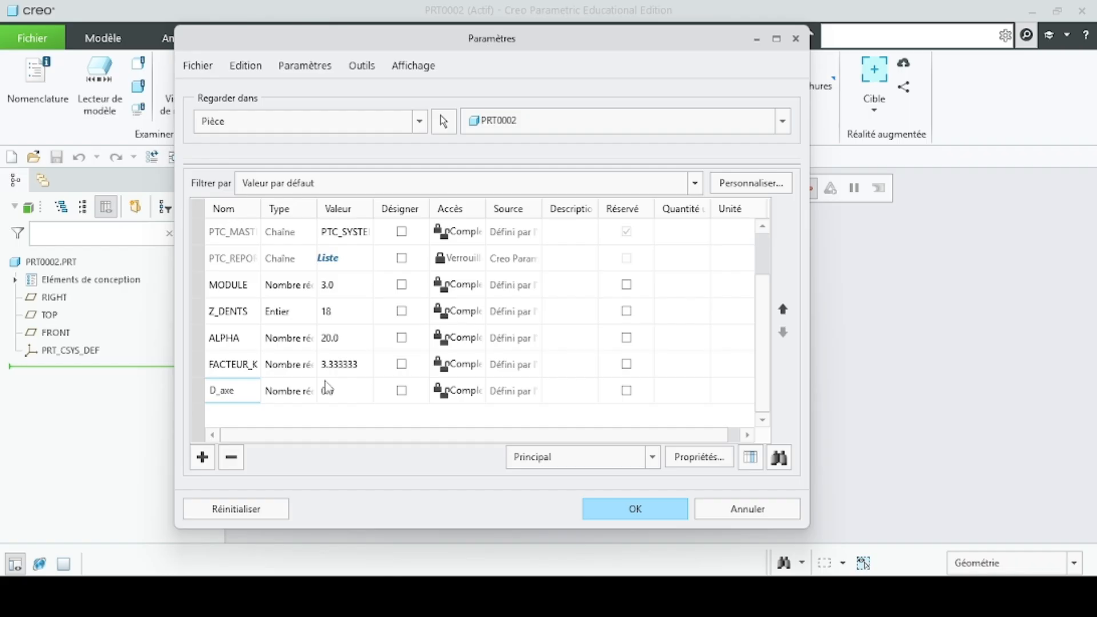
{"action": "key", "text": "Return"}
{"action": "left_click", "coordinate": [343, 391]}
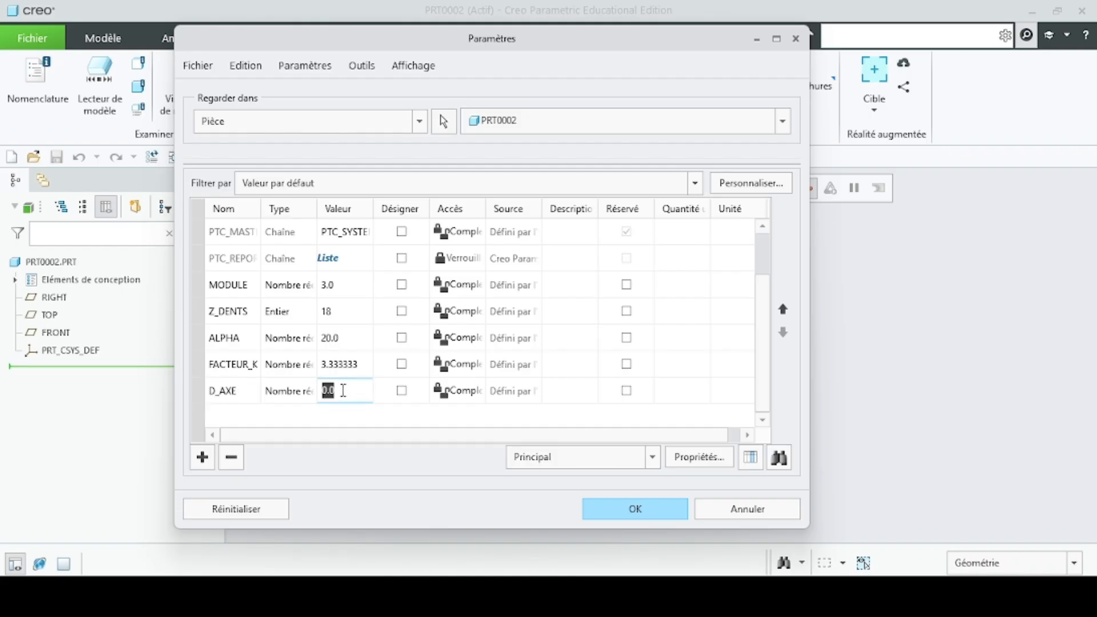
{"action": "type", "text": "10"}
{"action": "key", "text": "Return"}
{"action": "left_click", "coordinate": [671, 510]}
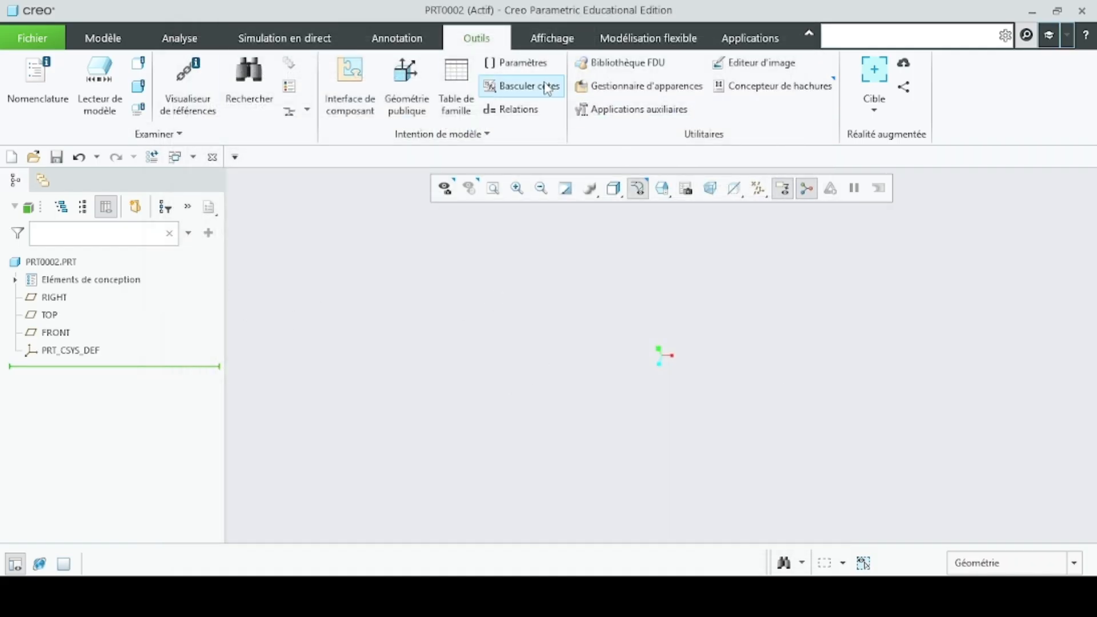
- Copy the relations from D_PRIMITIF through Angle_sym out of the Notepad calculation notes into the part's relations in Creo
{"action": "left_click", "coordinate": [523, 108]}
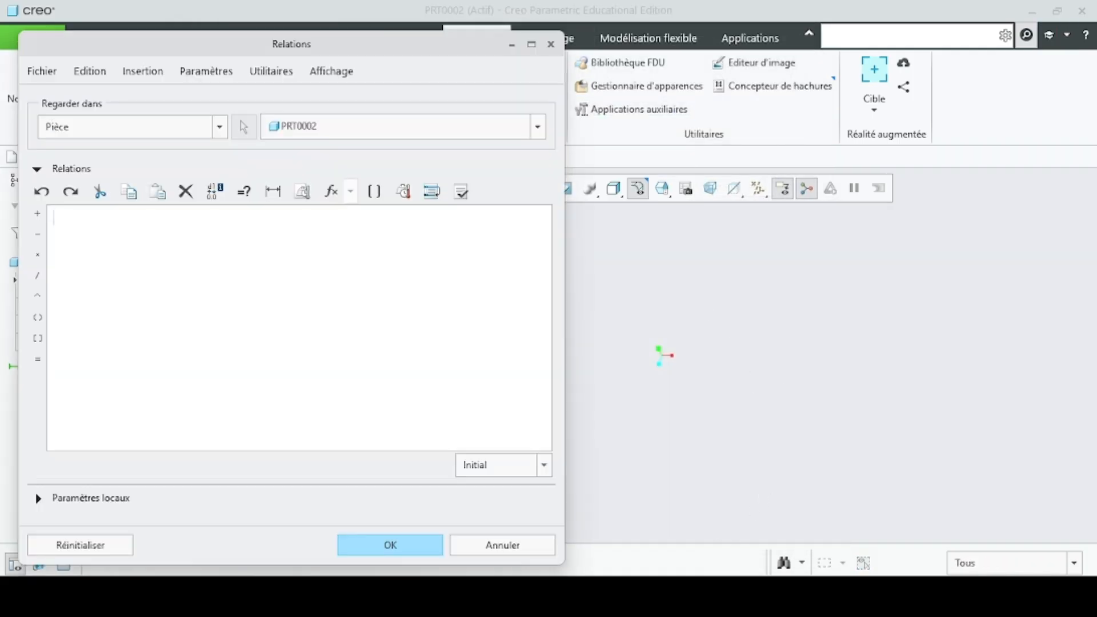
{"action": "mouse_move", "coordinate": [703, 596]}
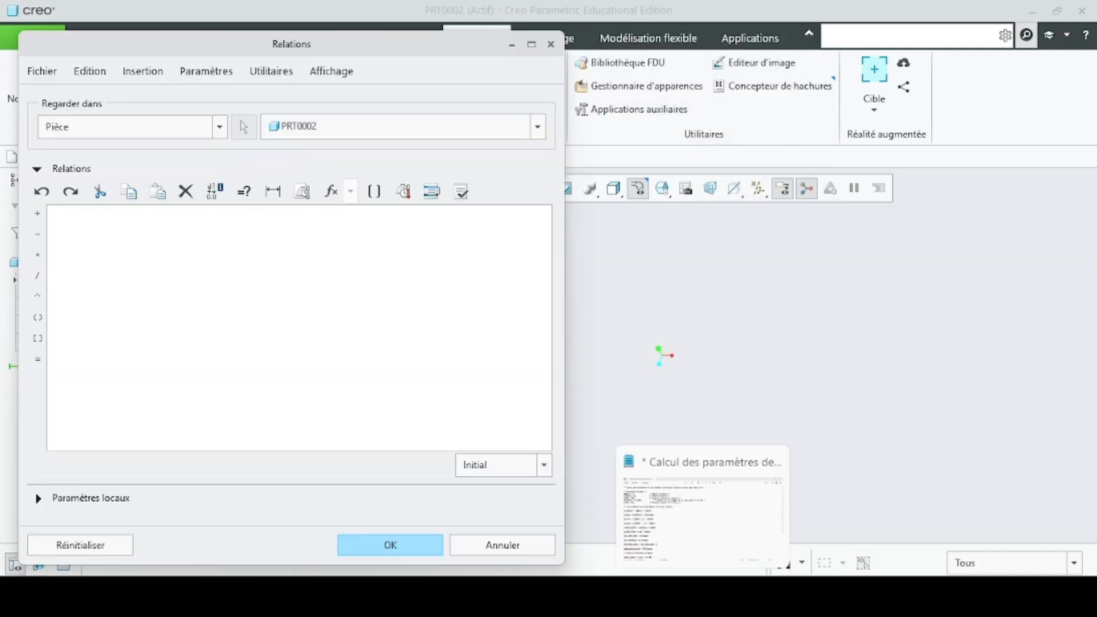
{"action": "left_click", "coordinate": [710, 534]}
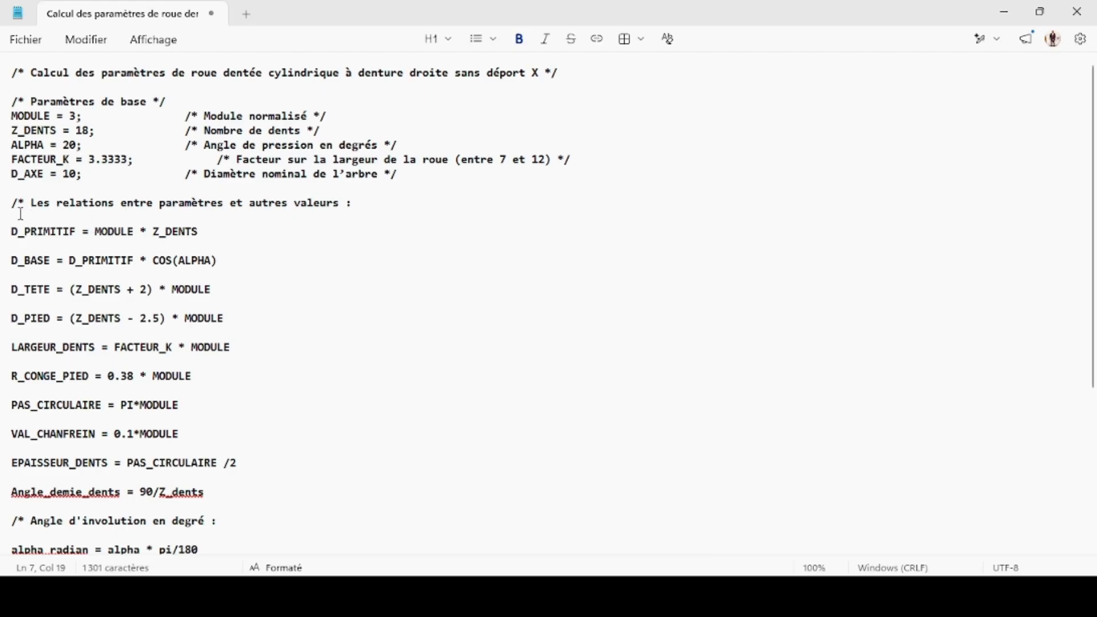
{"action": "left_click_drag", "start_coordinate": [4, 205], "coordinate": [286, 395]}
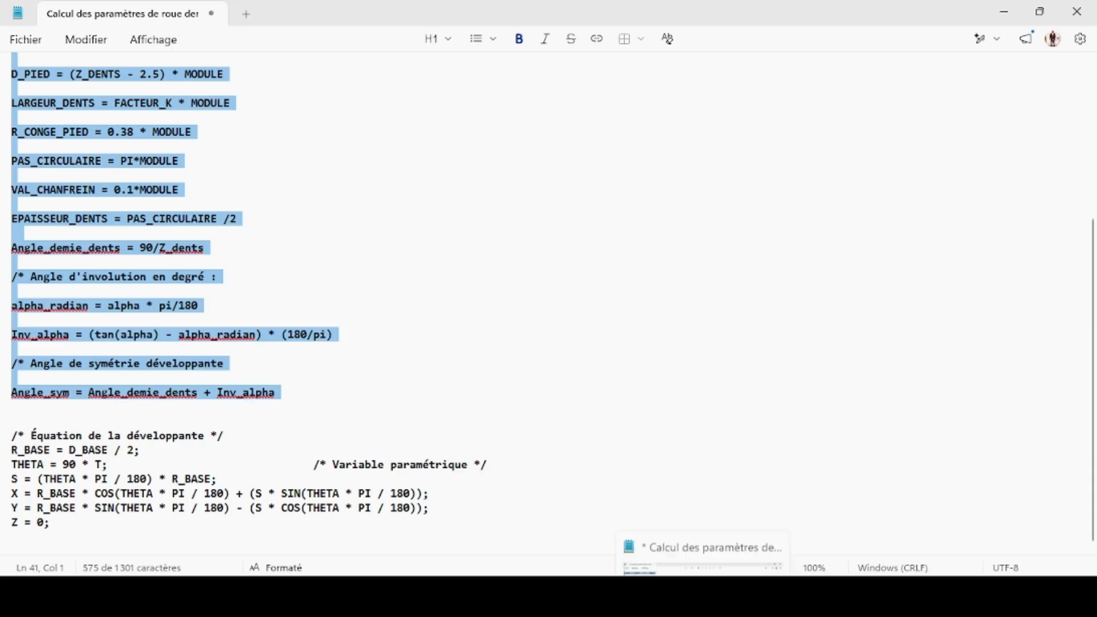
{"action": "left_click", "coordinate": [801, 526]}
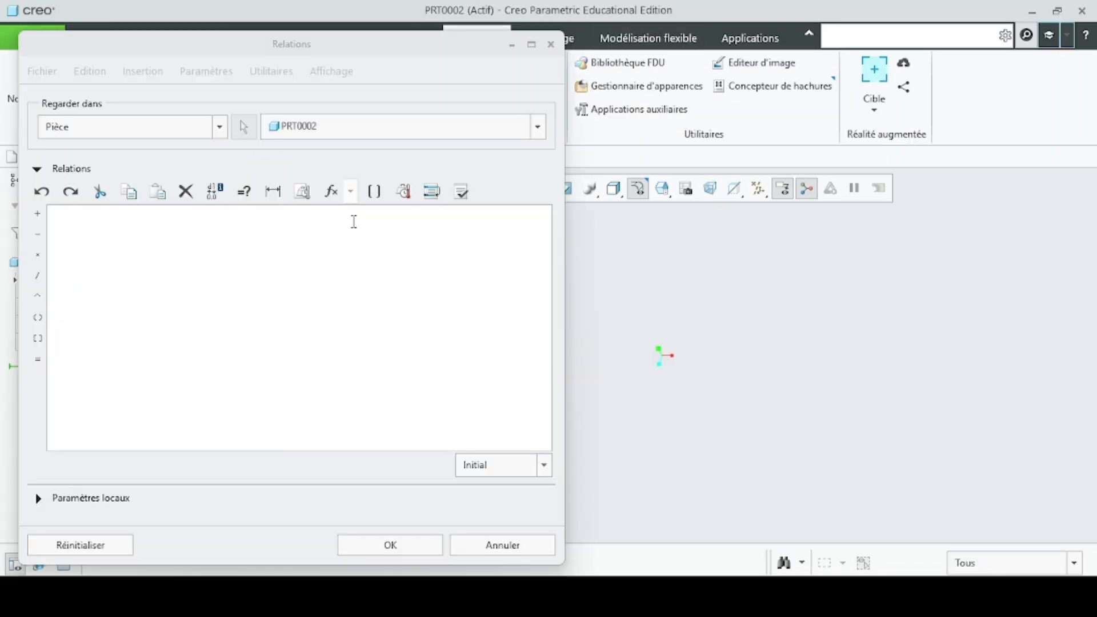
{"action": "key", "text": "ctrl+v"}
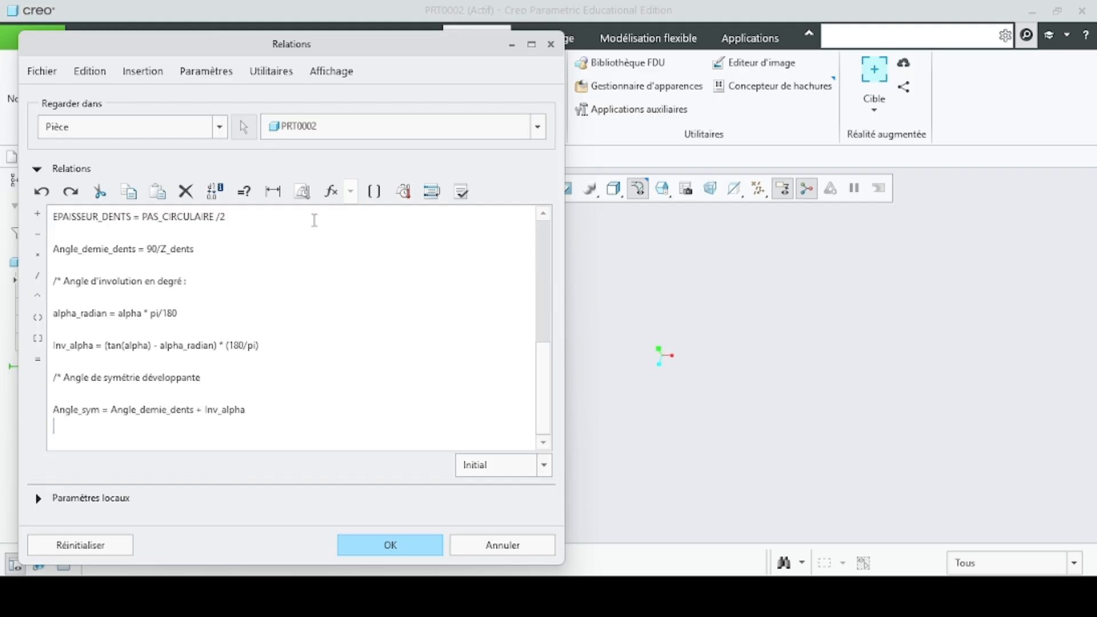
{"action": "scroll", "coordinate": [206, 253], "scroll_direction": "up", "scroll_amount": 10}
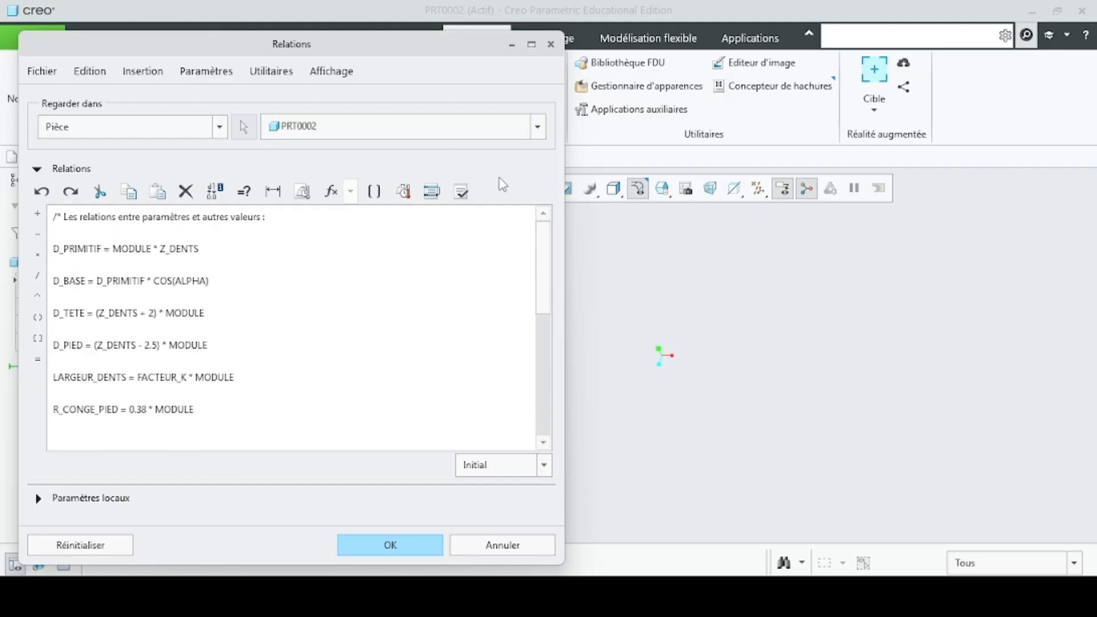
- Verify the pasted relations and accept them for the part
{"action": "left_click", "coordinate": [461, 192]}
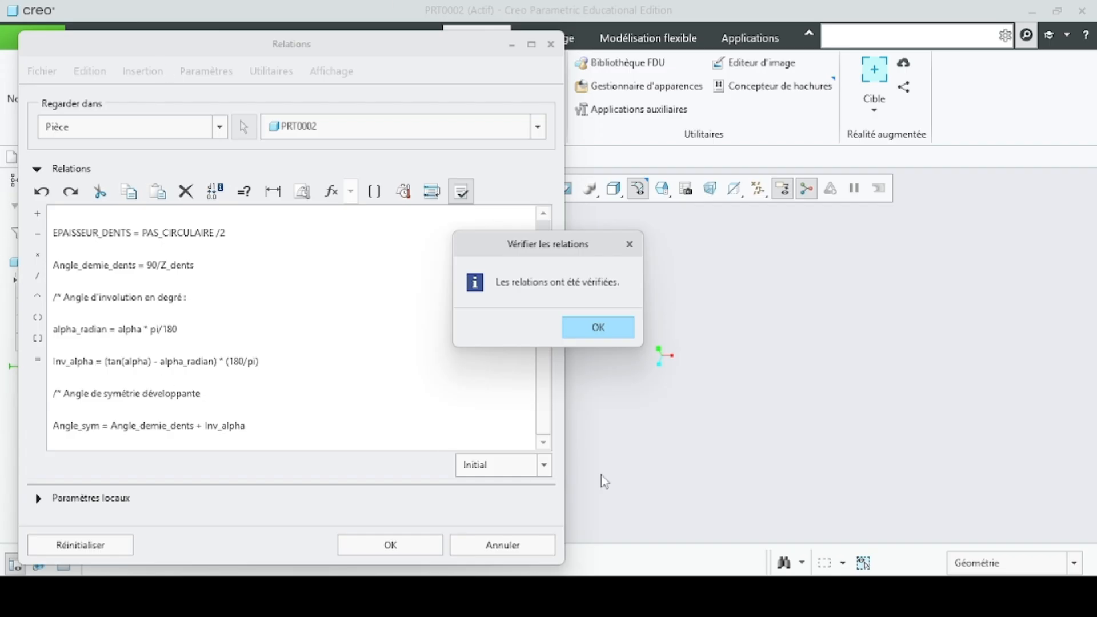
{"action": "left_click", "coordinate": [600, 330]}
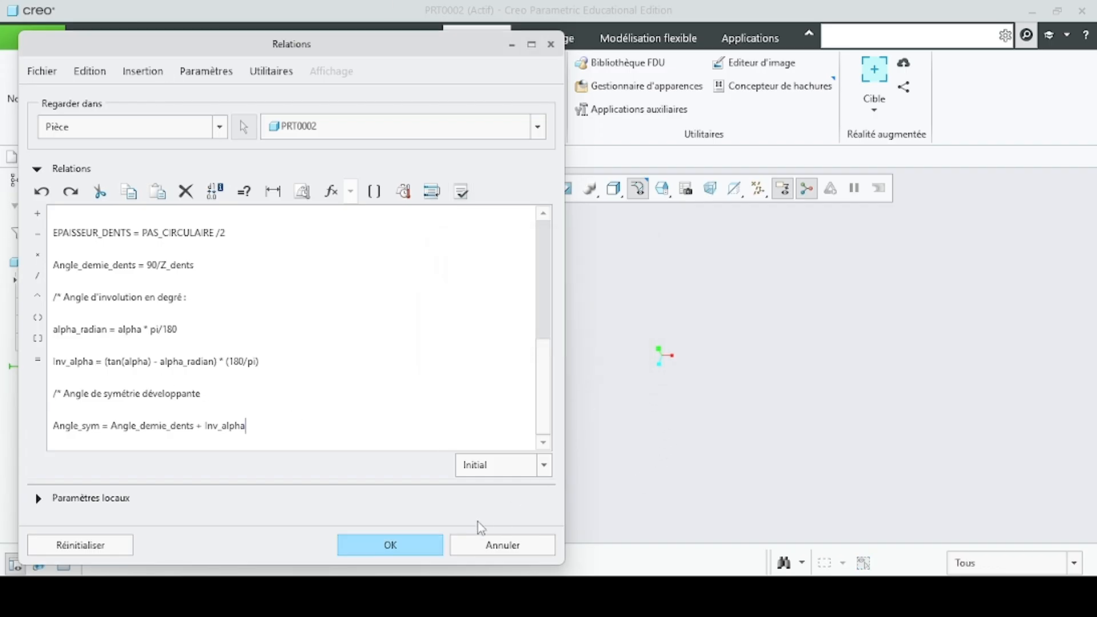
{"action": "left_click", "coordinate": [422, 547]}
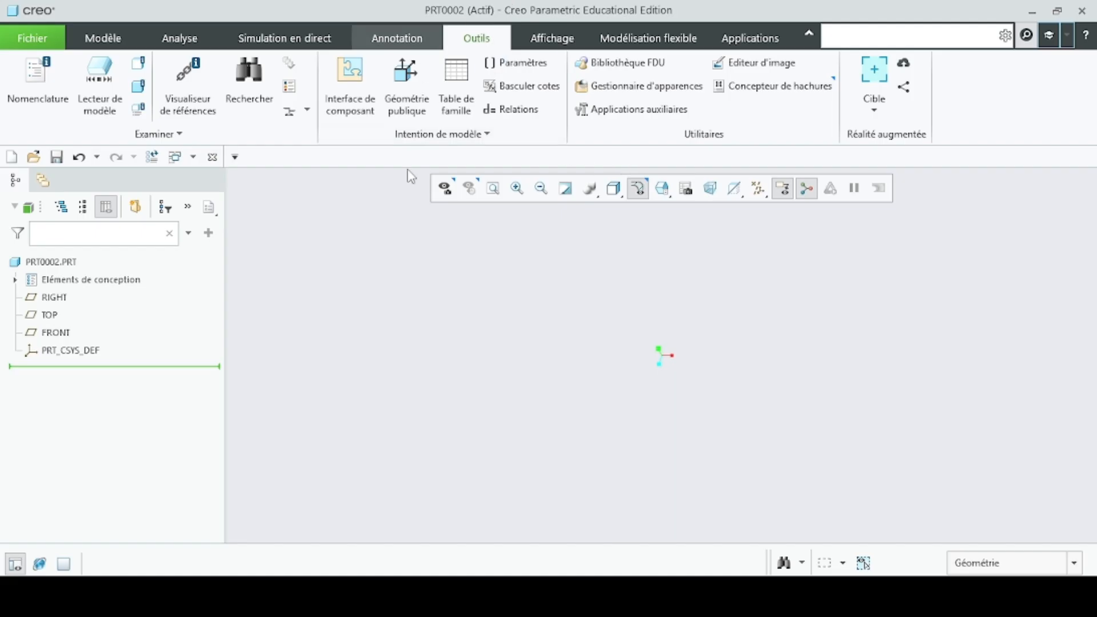
- Display all datum features in the graphics area
{"action": "left_click", "coordinate": [107, 39]}
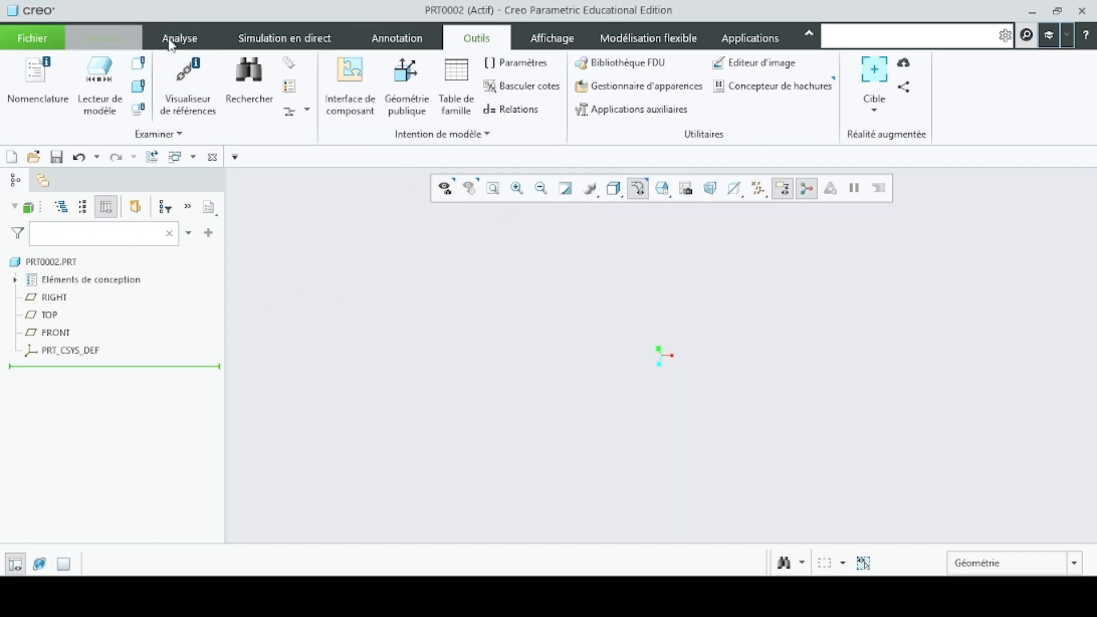
{"action": "left_click", "coordinate": [758, 190]}
{"action": "left_click", "coordinate": [717, 211]}
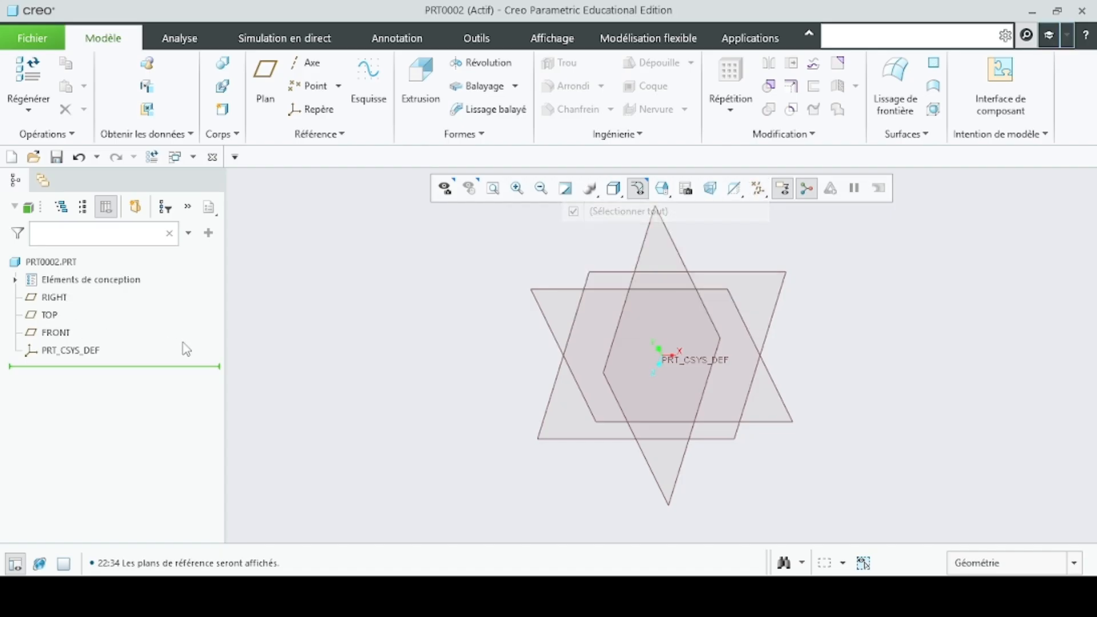
- Start a sketch on the FRONT plane and orient the view parallel to the sketch plane
{"action": "left_click", "coordinate": [57, 333]}
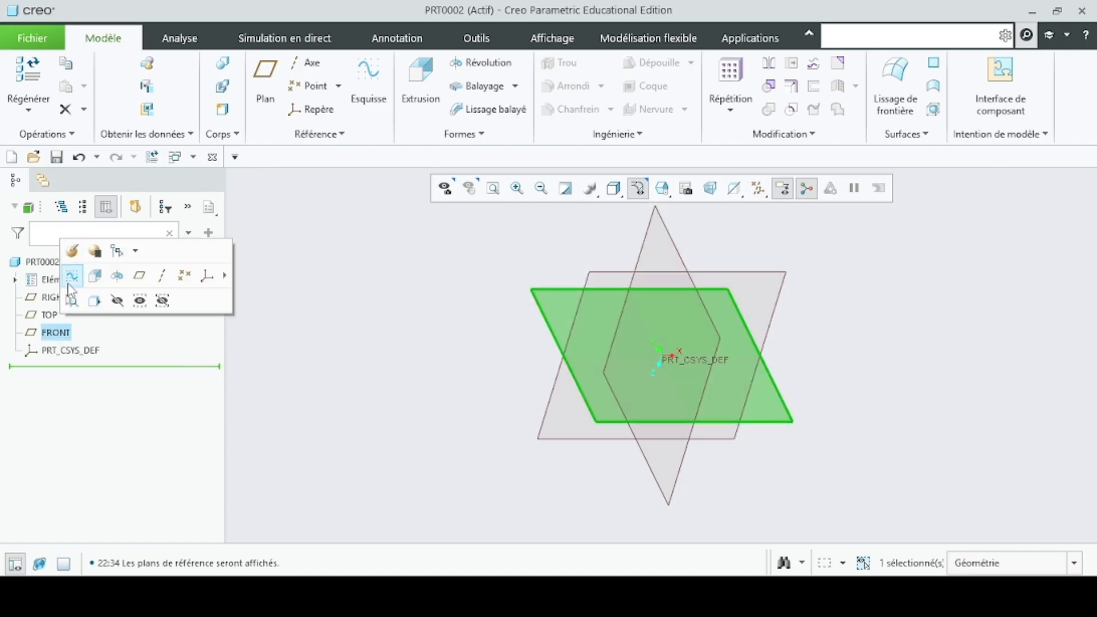
{"action": "left_click", "coordinate": [74, 279]}
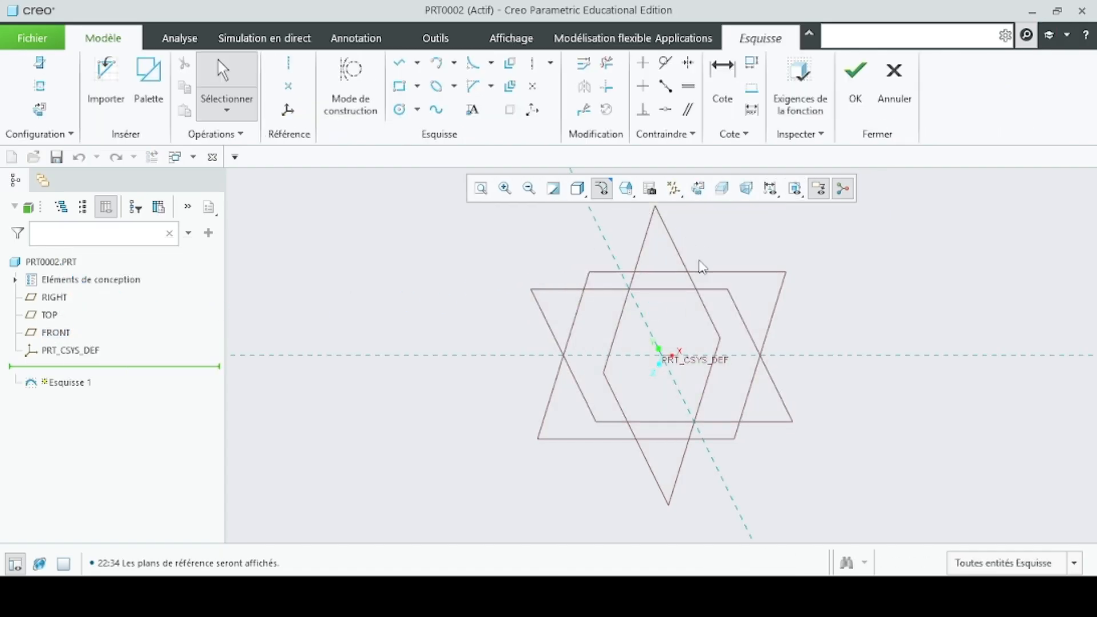
{"action": "left_click", "coordinate": [696, 190]}
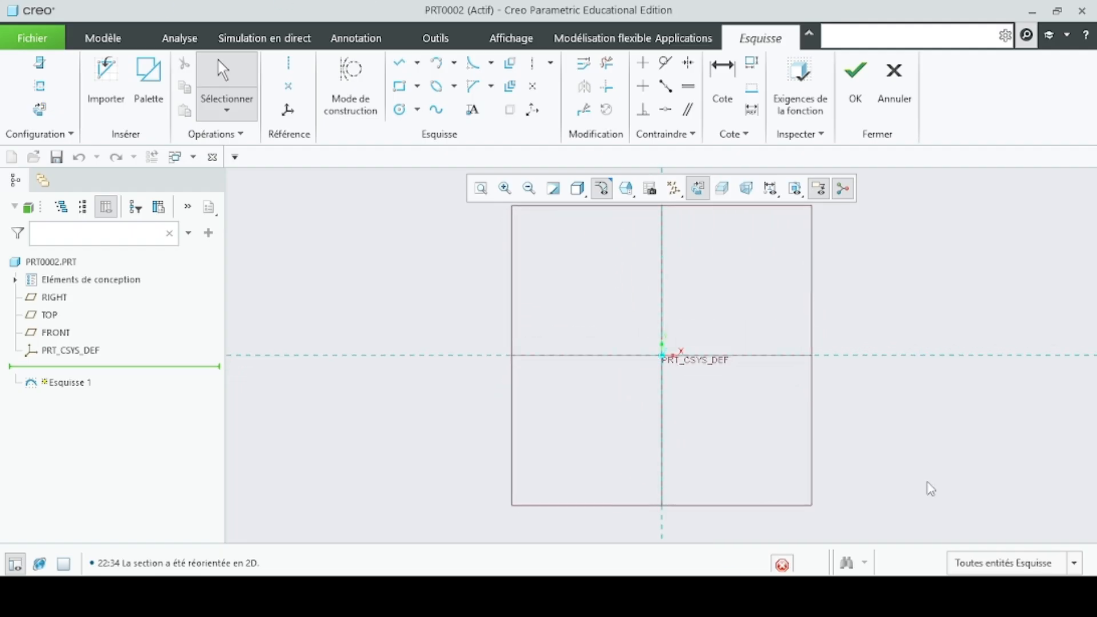
- Draw five concentric circles centred on the origin, with diameters of about 523, 446, 361, 298 and 202
{"action": "left_click", "coordinate": [399, 109]}
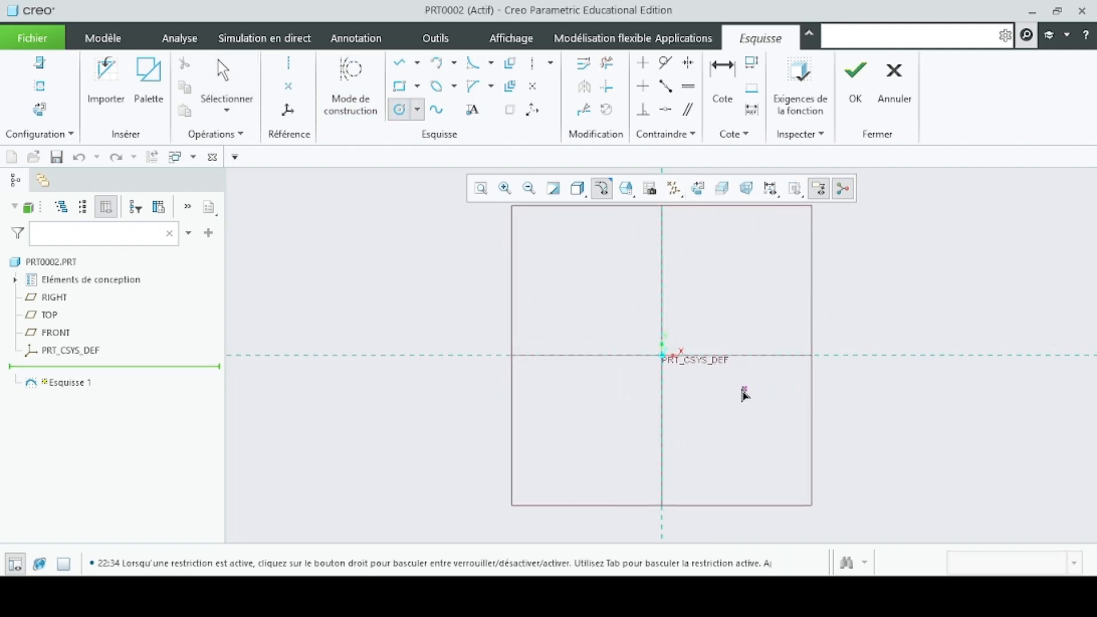
{"action": "left_click", "coordinate": [663, 356]}
{"action": "left_click", "coordinate": [816, 377]}
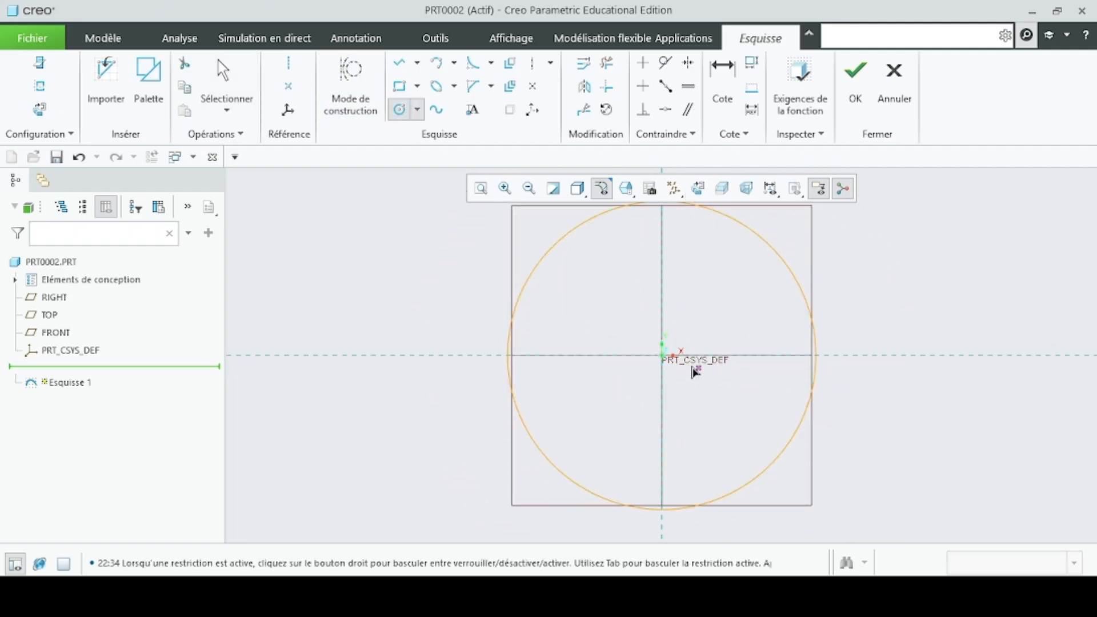
{"action": "left_click", "coordinate": [664, 357]}
{"action": "left_click", "coordinate": [795, 382]}
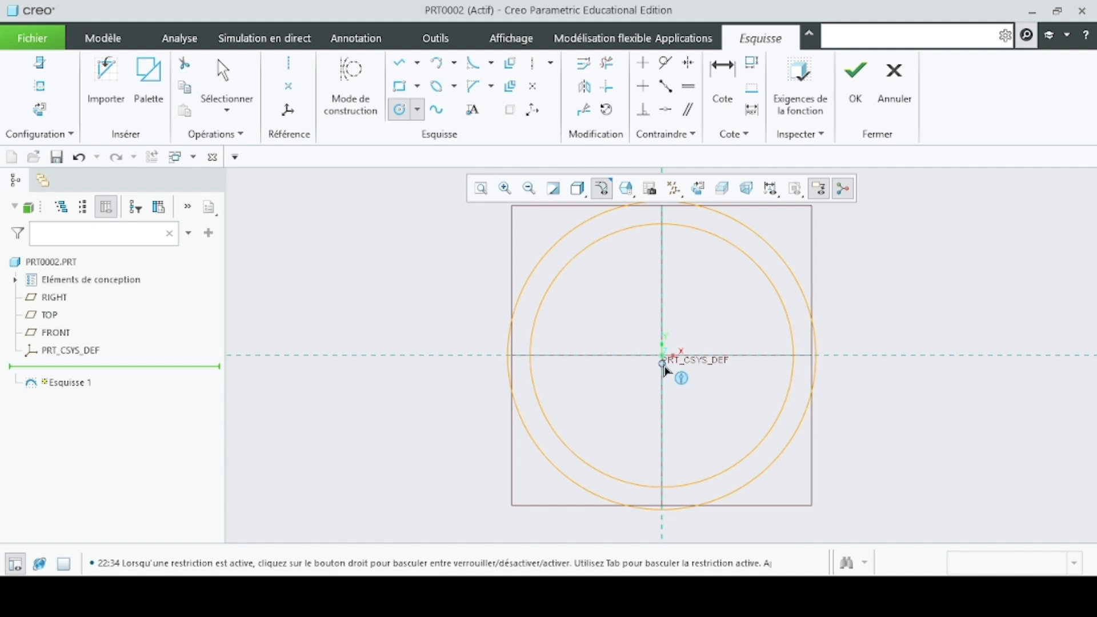
{"action": "left_click", "coordinate": [663, 356]}
{"action": "left_click", "coordinate": [769, 372]}
{"action": "left_click", "coordinate": [663, 356]}
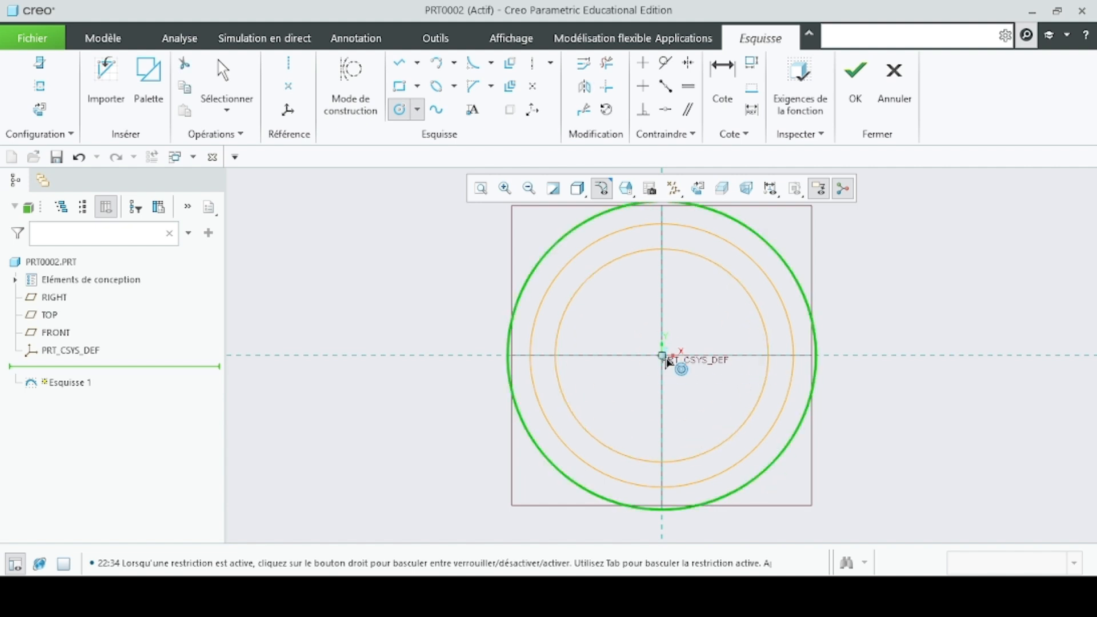
{"action": "left_click", "coordinate": [751, 365]}
{"action": "left_click", "coordinate": [663, 356]}
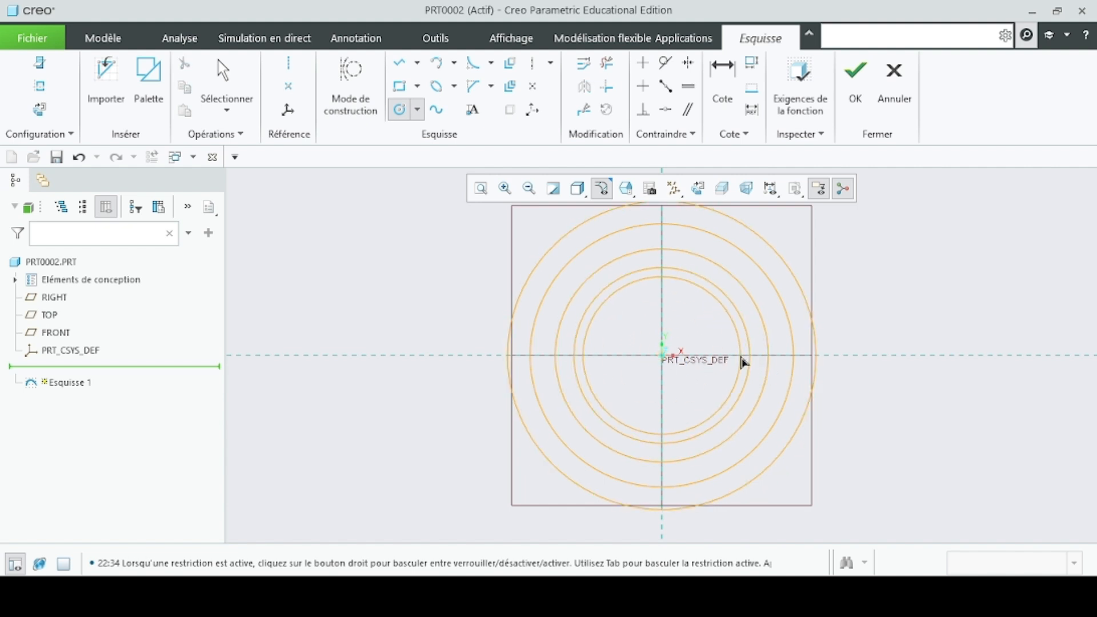
{"action": "left_click", "coordinate": [722, 363]}
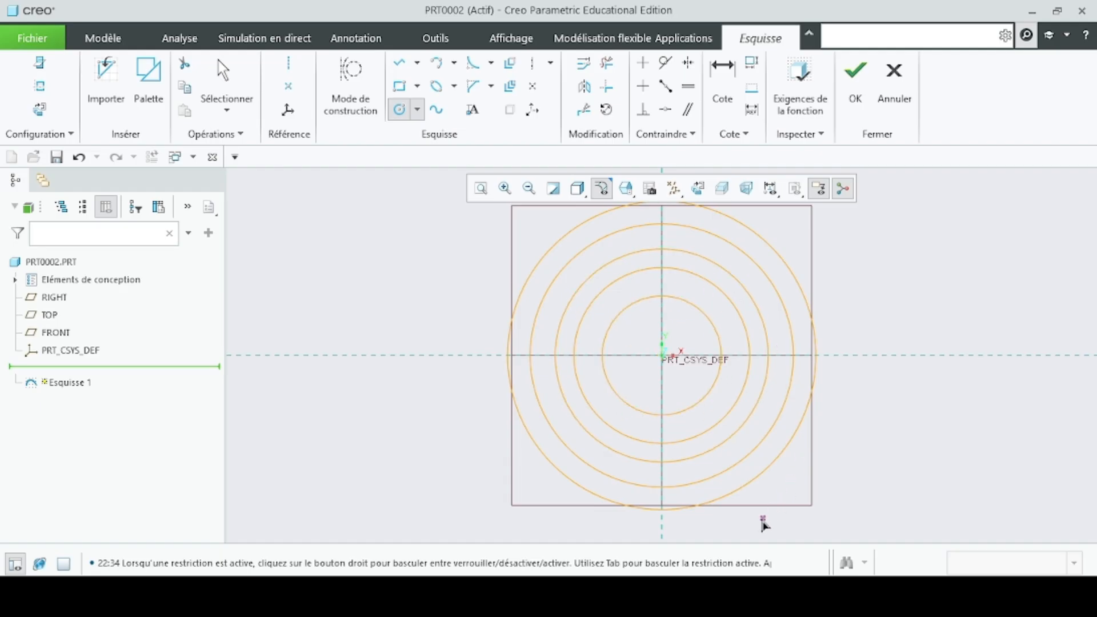
- Copy the parameter name D_PRIMITIF from the Notepad calculation notes and return to the PRT0002 sketch in Creo
{"action": "mouse_move", "coordinate": [643, 595]}
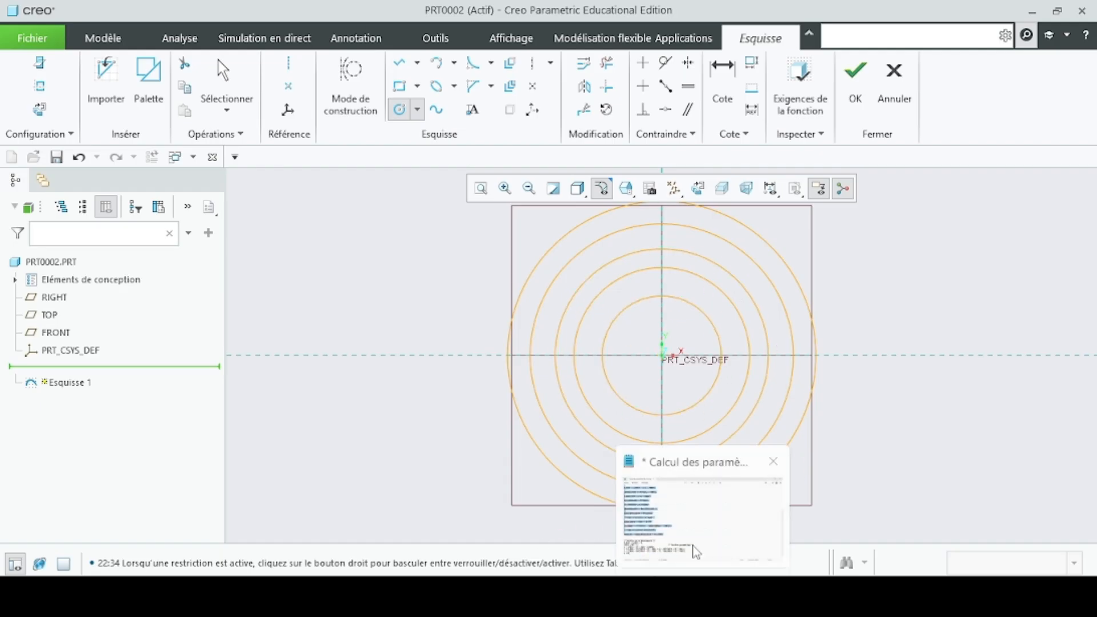
{"action": "left_click", "coordinate": [636, 509]}
{"action": "left_click", "coordinate": [372, 289]}
{"action": "scroll", "coordinate": [314, 297], "scroll_direction": "up", "scroll_amount": 2}
{"action": "scroll", "coordinate": [281, 313], "scroll_direction": "up", "scroll_amount": 2}
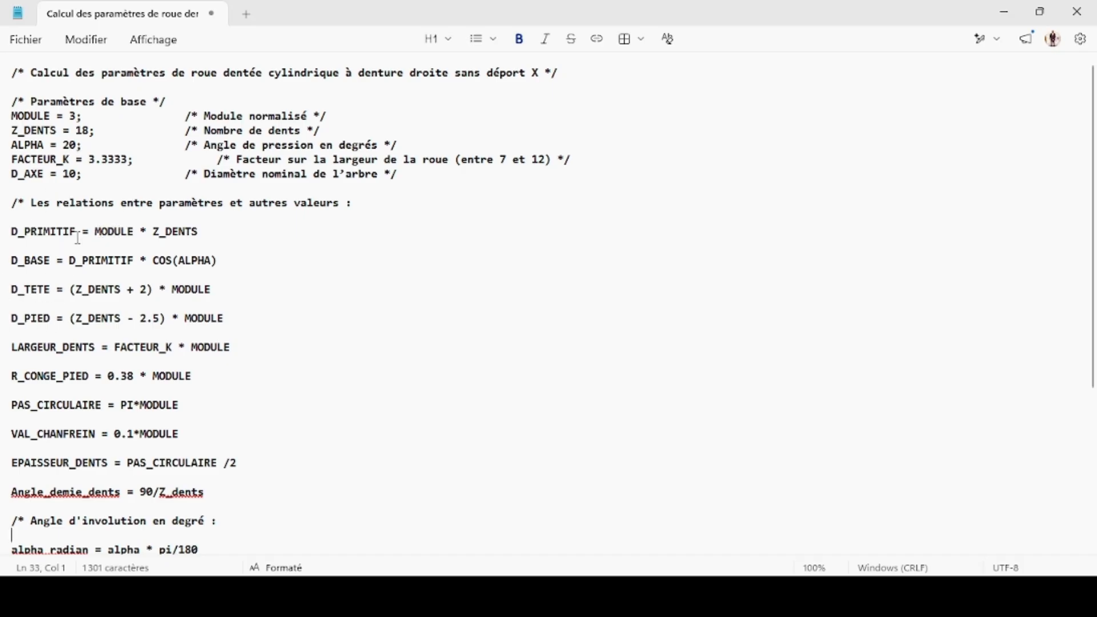
{"action": "left_click_drag", "start_coordinate": [79, 238], "coordinate": [4, 228]}
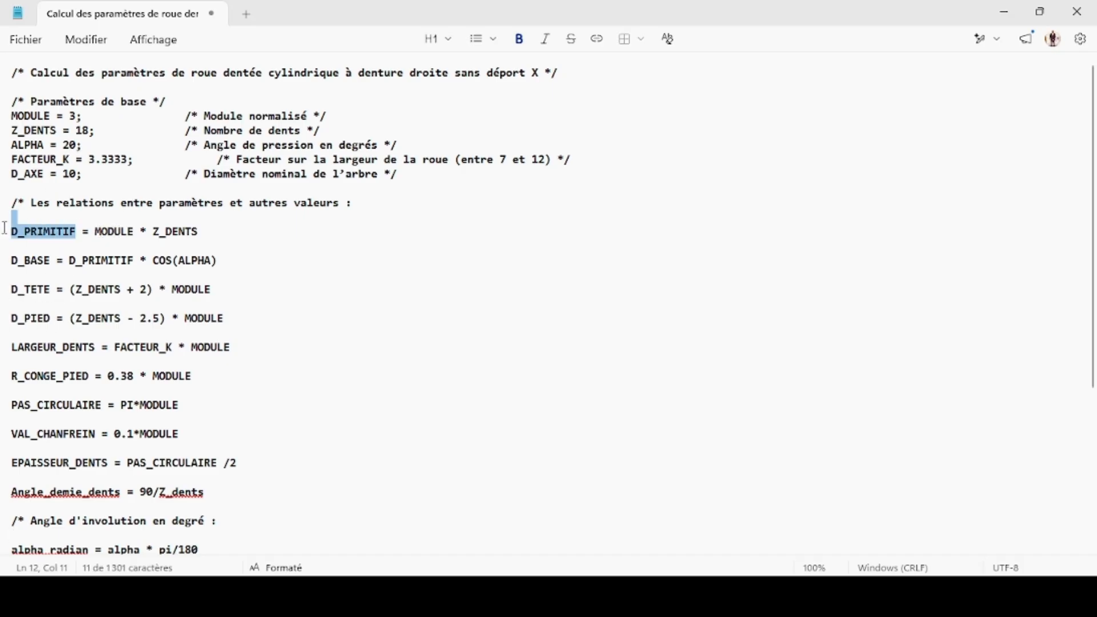
{"action": "left_click", "coordinate": [37, 232]}
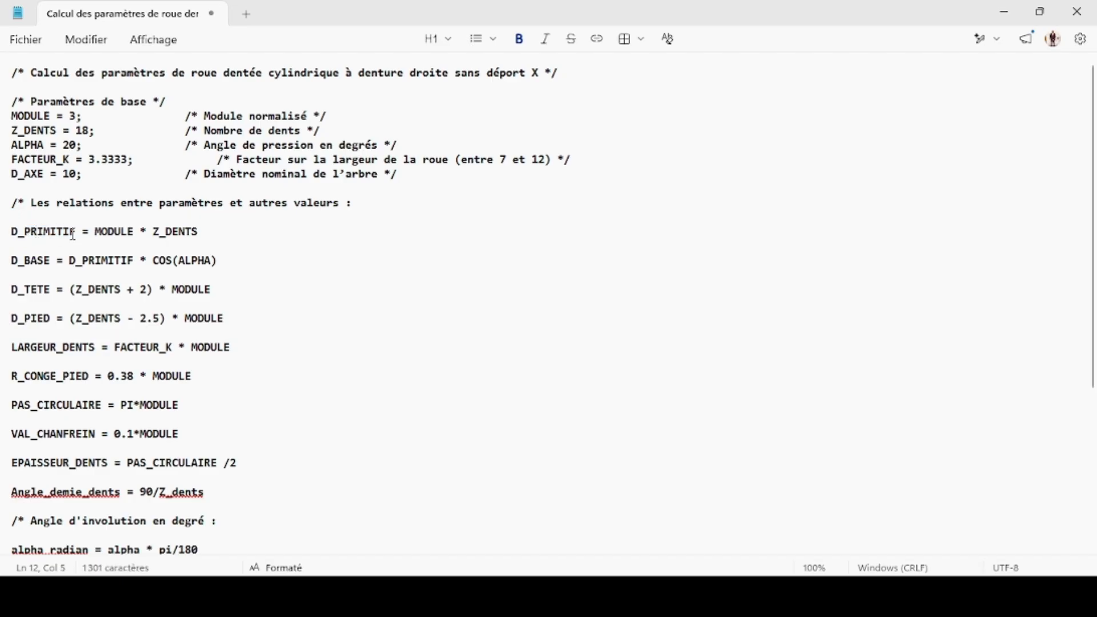
{"action": "left_click_drag", "start_coordinate": [78, 235], "coordinate": [12, 234]}
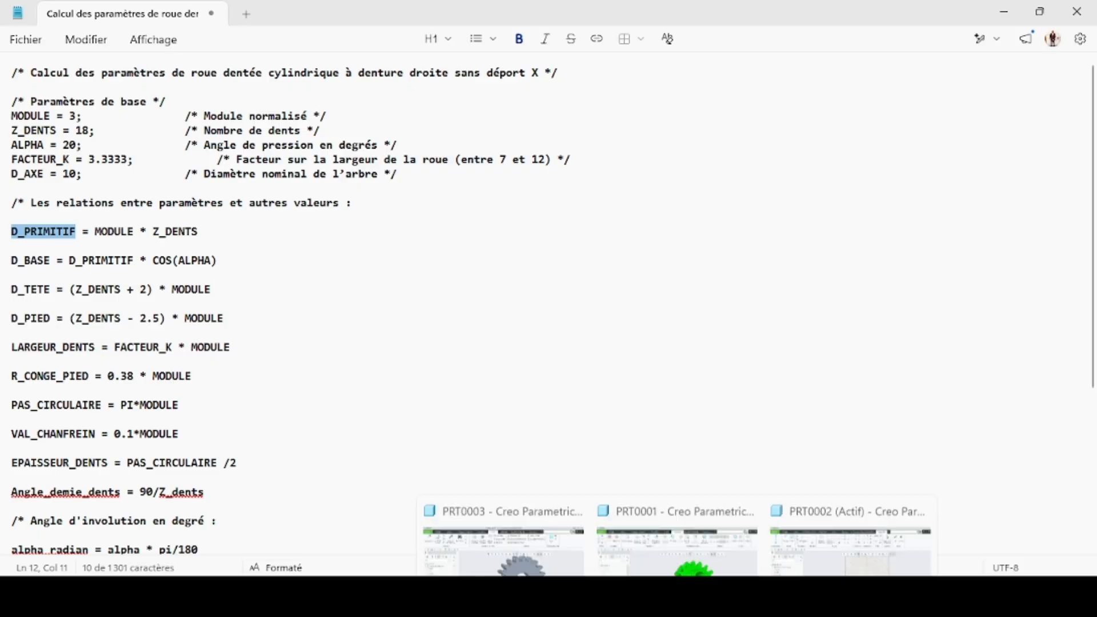
{"action": "left_click", "coordinate": [814, 523]}
- Set the outermost circle's diameter to D_PRIMITIF and accept adding it as a relation
{"action": "scroll", "coordinate": [516, 299], "scroll_direction": "up", "scroll_amount": 2}
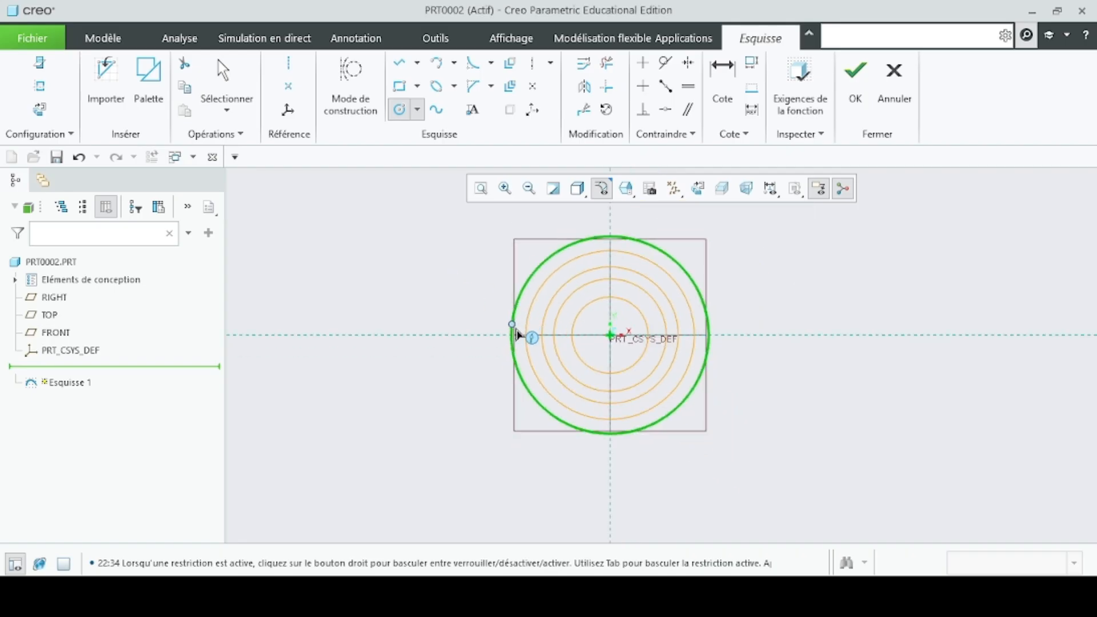
{"action": "middle_click", "coordinate": [576, 365]}
{"action": "middle_click", "coordinate": [574, 363]}
{"action": "scroll", "coordinate": [552, 253], "scroll_direction": "down", "scroll_amount": 4}
{"action": "left_click_drag", "start_coordinate": [415, 237], "coordinate": [420, 231]}
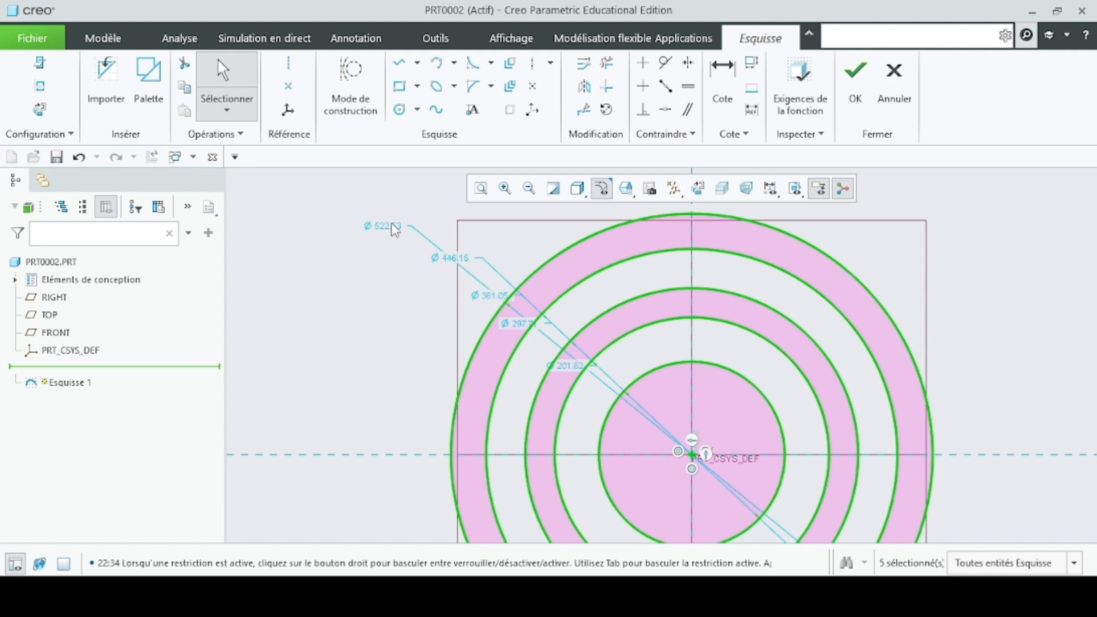
{"action": "left_click", "coordinate": [394, 229]}
{"action": "double_click", "coordinate": [383, 234]}
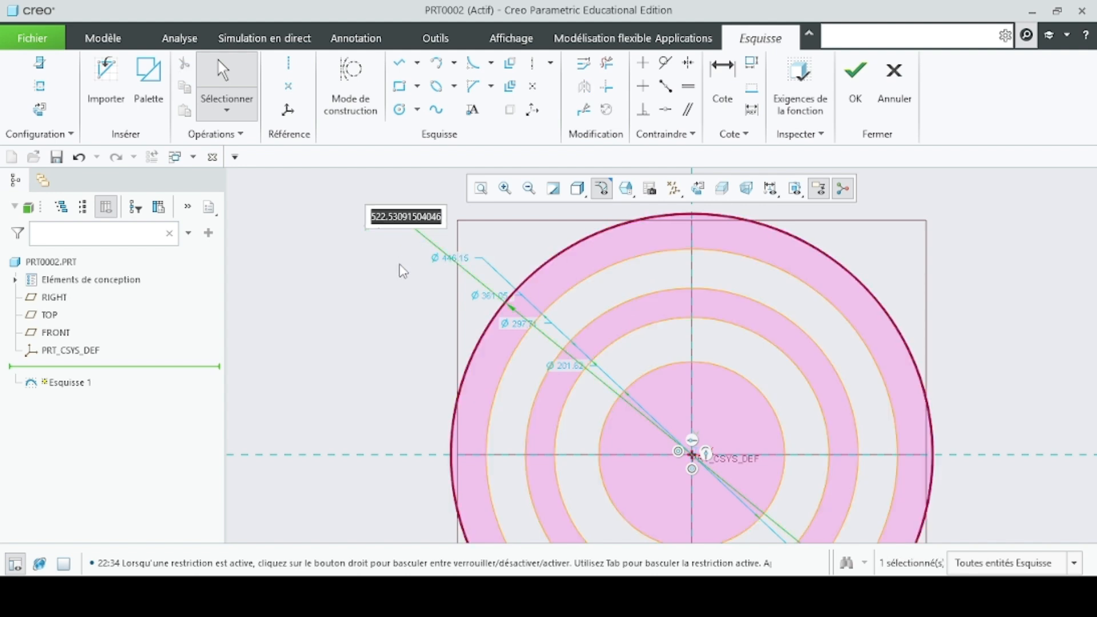
{"action": "type", "text": "D_PRIMITIF"}
{"action": "key", "text": "Return"}
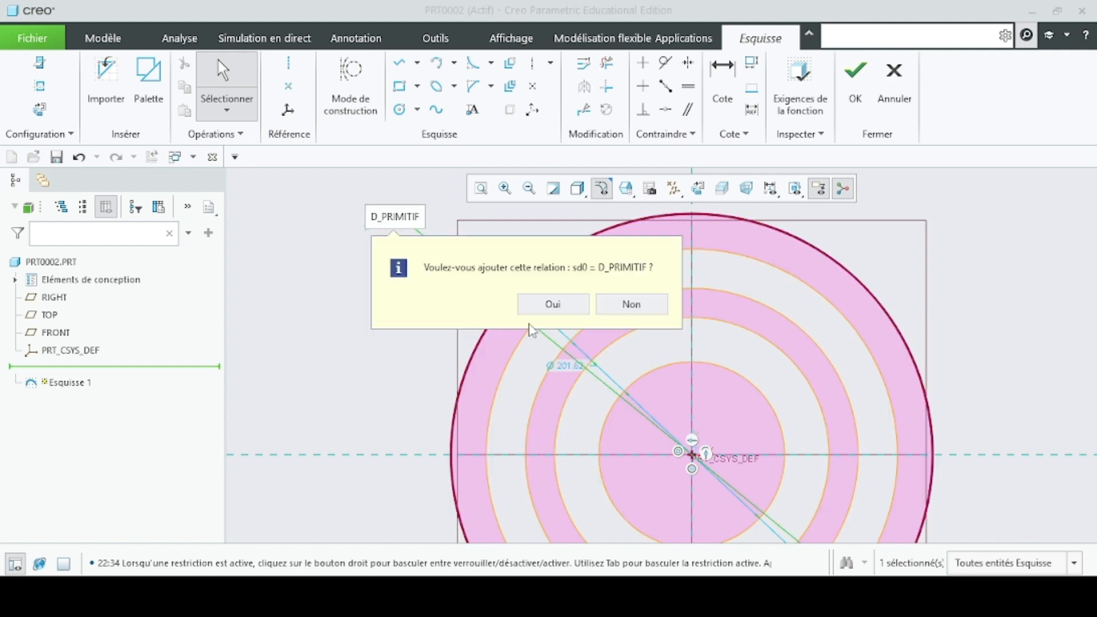
{"action": "left_click", "coordinate": [573, 309]}
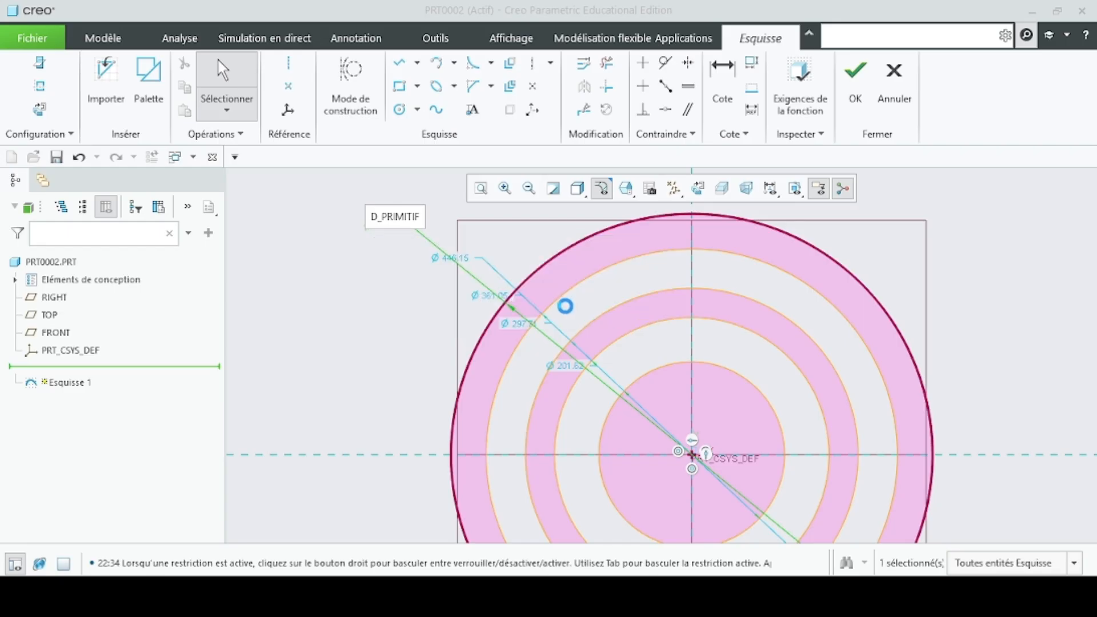
- Compare the outermost circle's diameter with the pitch diameter on the gear drawing in the screen capture tool (Outil Capture d'écran)
{"action": "scroll", "coordinate": [394, 240], "scroll_direction": "up", "scroll_amount": 5}
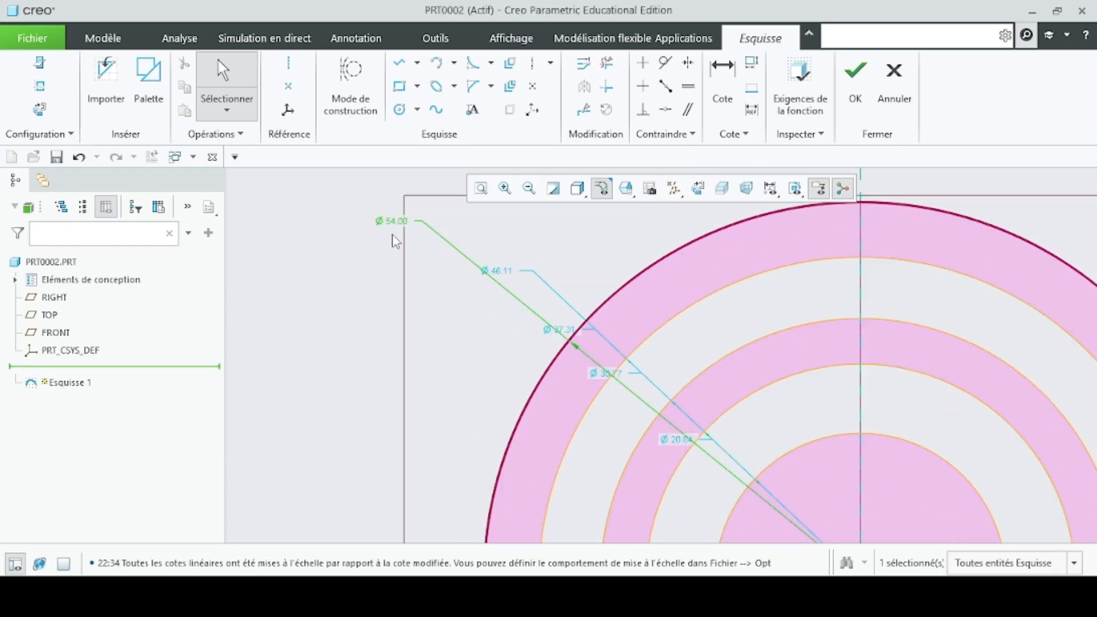
{"action": "scroll", "coordinate": [411, 229], "scroll_direction": "down", "scroll_amount": 2}
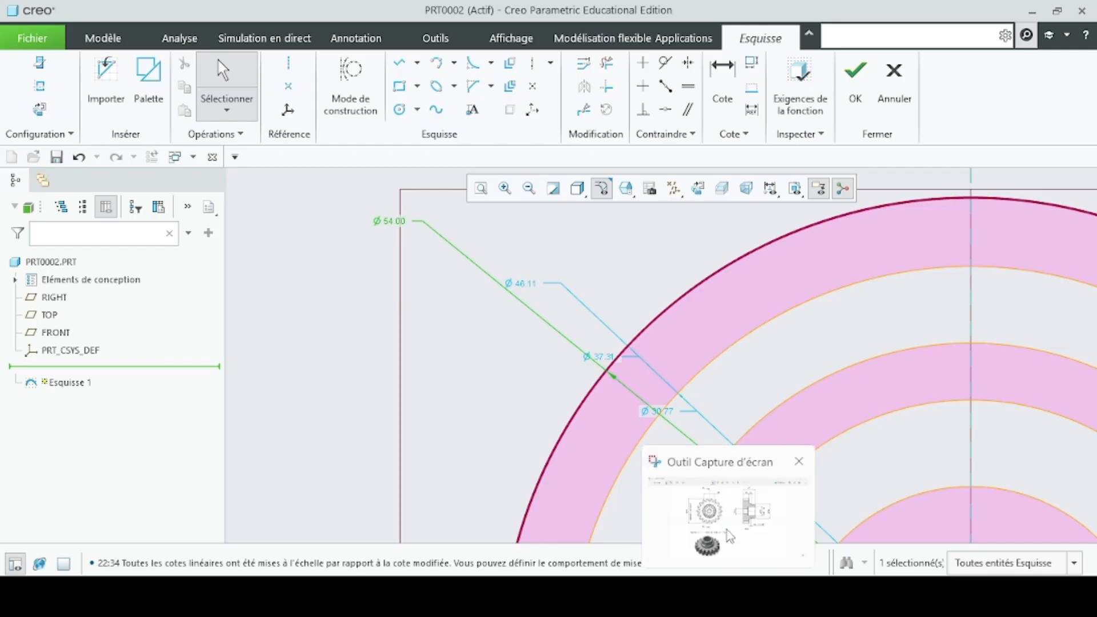
{"action": "left_click", "coordinate": [725, 595]}
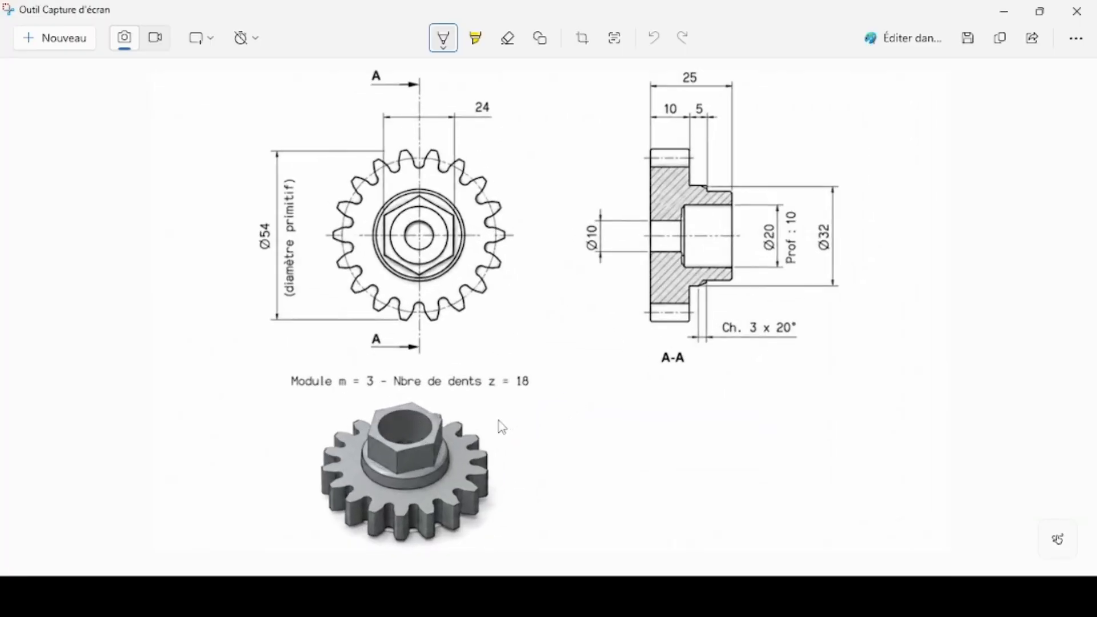
{"action": "mouse_move", "coordinate": [676, 596]}
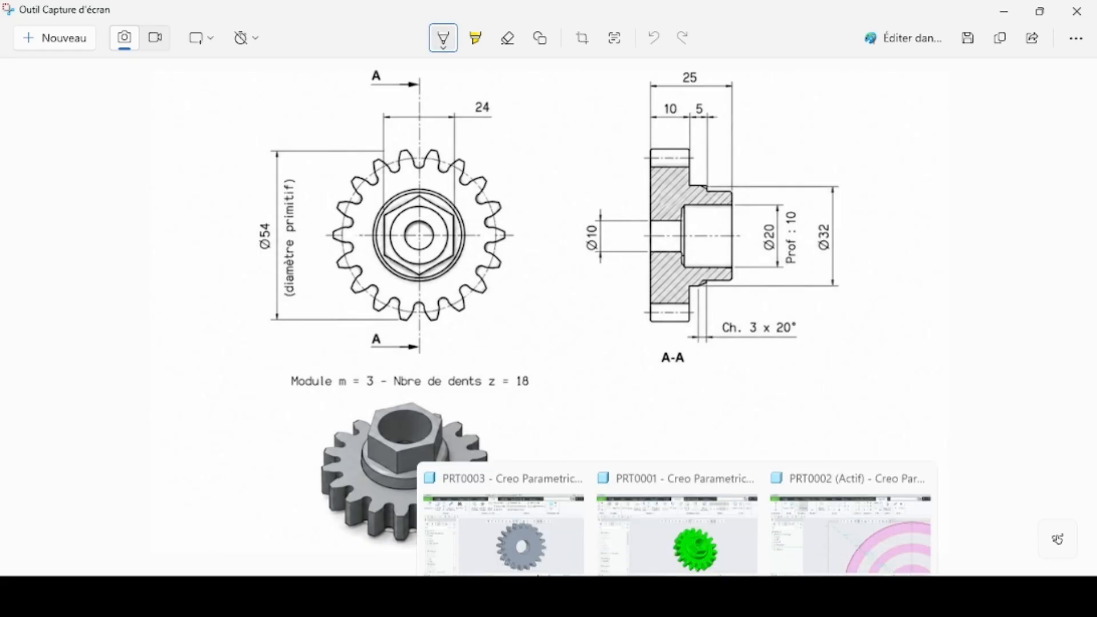
- Return to the PRT0002 sketch in Creo and place the D_PRIMITIF circle's diameter dimension below and to the left of the circles
{"action": "left_click", "coordinate": [845, 530]}
{"action": "scroll", "coordinate": [489, 384], "scroll_direction": "up", "scroll_amount": 5}
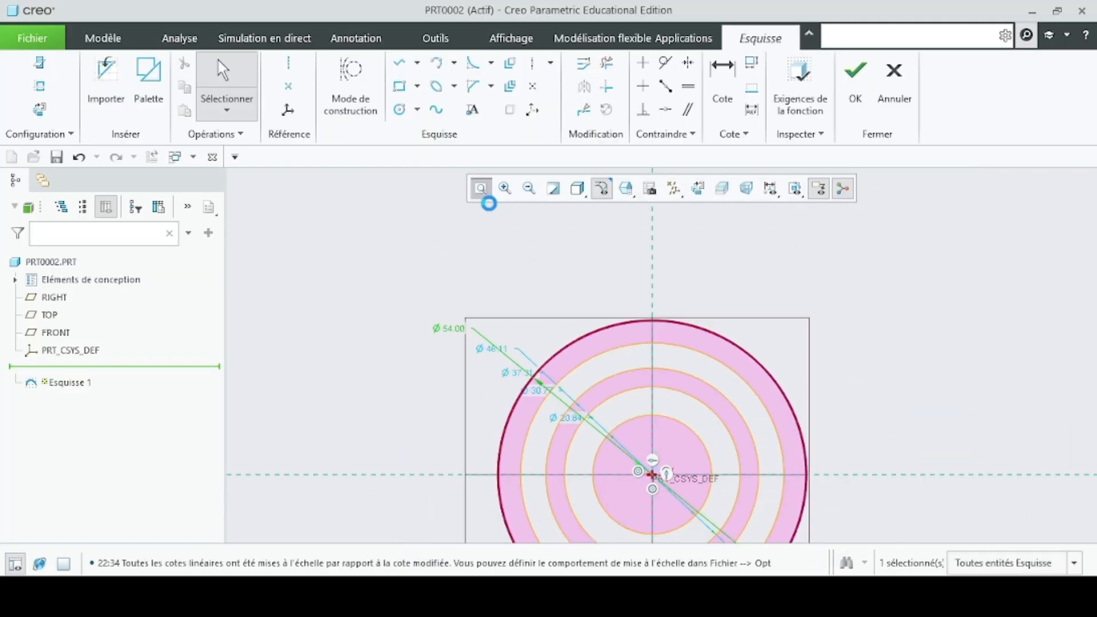
{"action": "left_click", "coordinate": [481, 189]}
{"action": "left_click_drag", "start_coordinate": [486, 224], "coordinate": [448, 490]}
{"action": "left_click", "coordinate": [469, 444]}
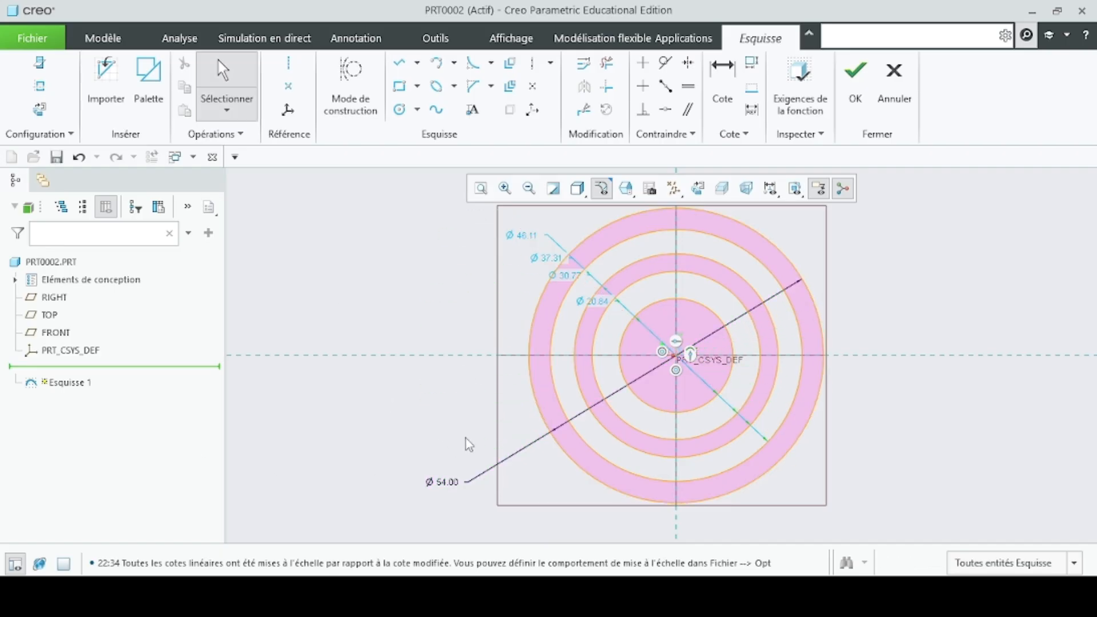
- Set the second-largest circle's diameter to D_TETE as an accepted relation and place its dimension just above the 54 mm one
{"action": "double_click", "coordinate": [521, 235]}
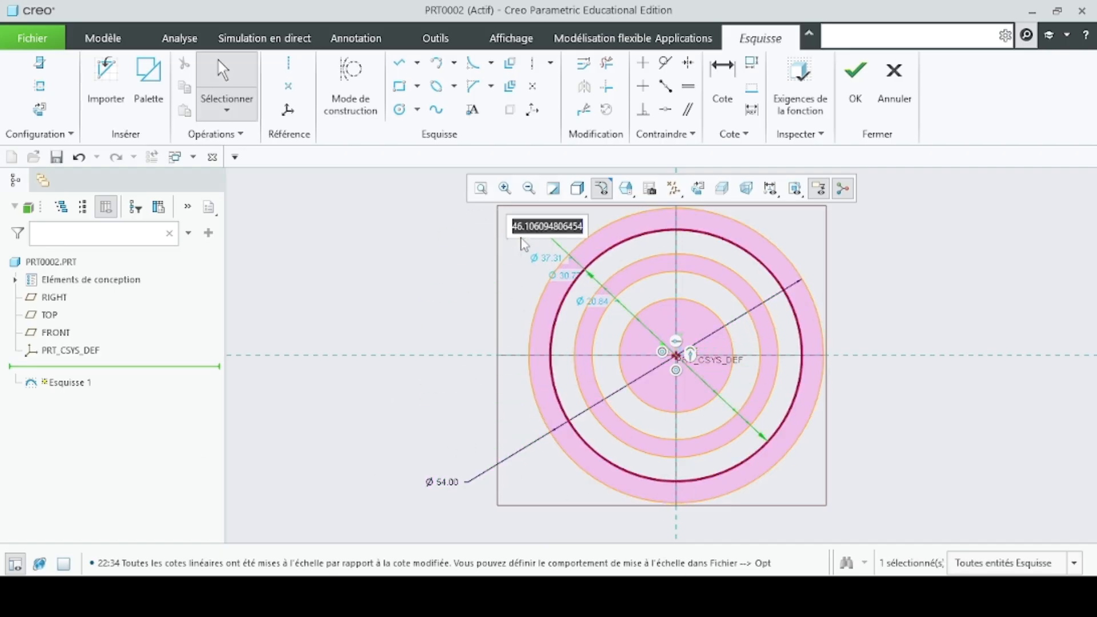
{"action": "type", "text": "D_TETE"}
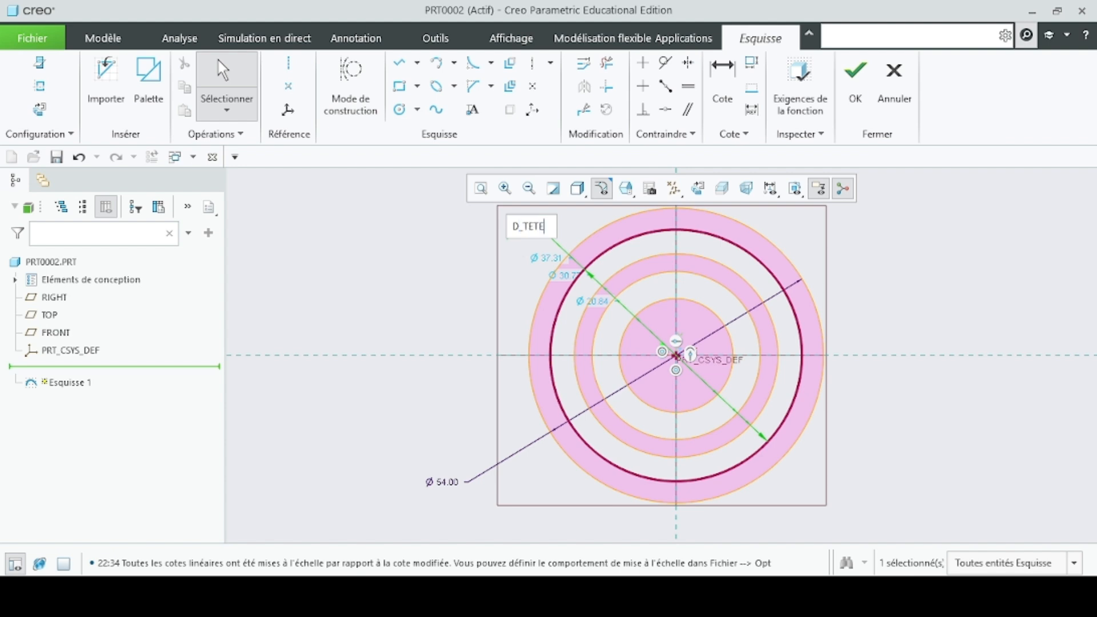
{"action": "key", "text": "Return"}
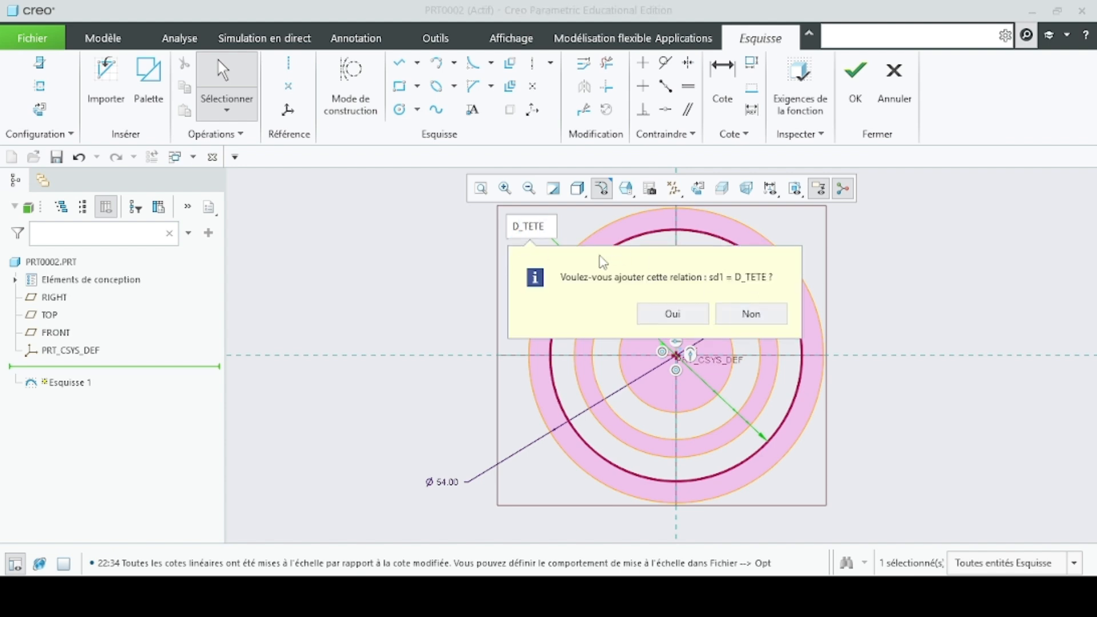
{"action": "left_click", "coordinate": [672, 314]}
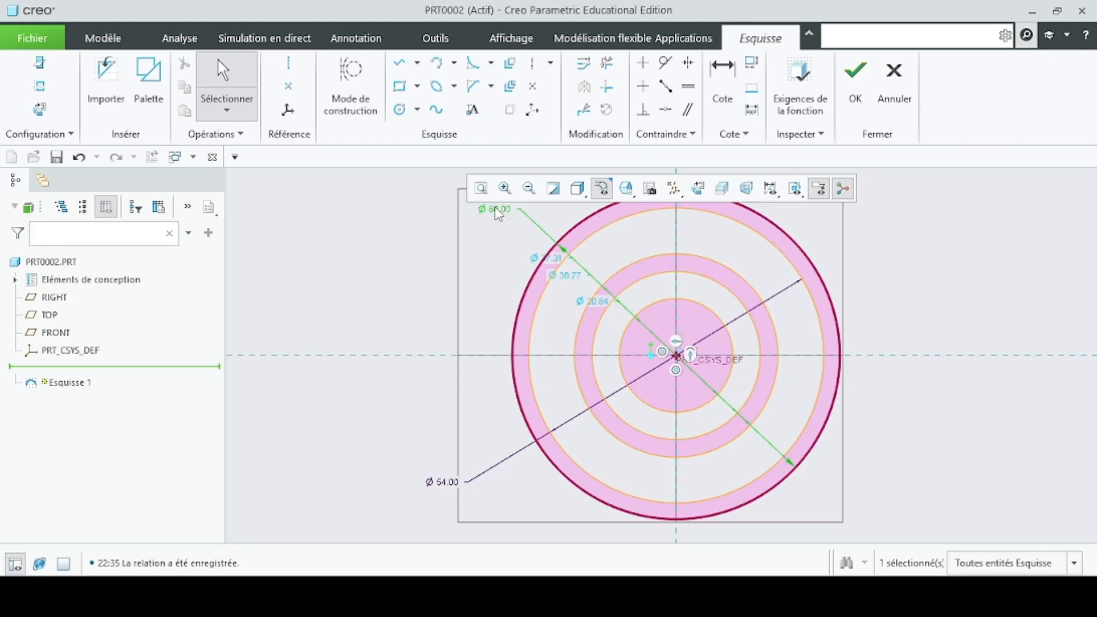
{"action": "left_click_drag", "start_coordinate": [496, 208], "coordinate": [468, 468]}
{"action": "left_click", "coordinate": [356, 413]}
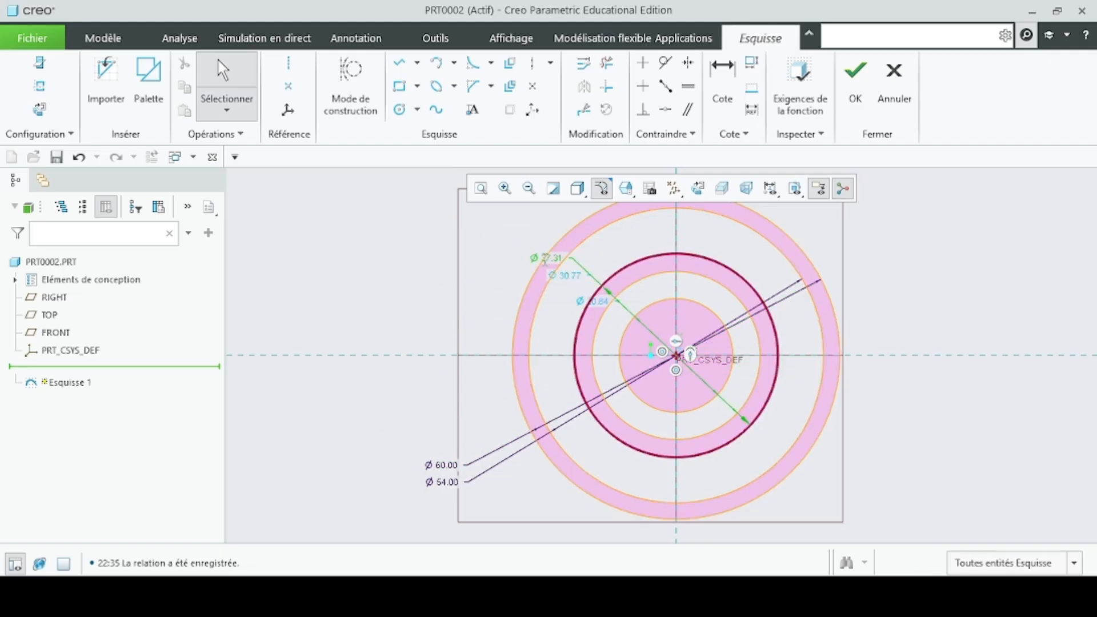
- Set the third circle's diameter to D_BASE, accept it as a relation, and place its dimension above the D_TETE one
{"action": "double_click", "coordinate": [544, 260]}
{"action": "type", "text": "D_BASE"}
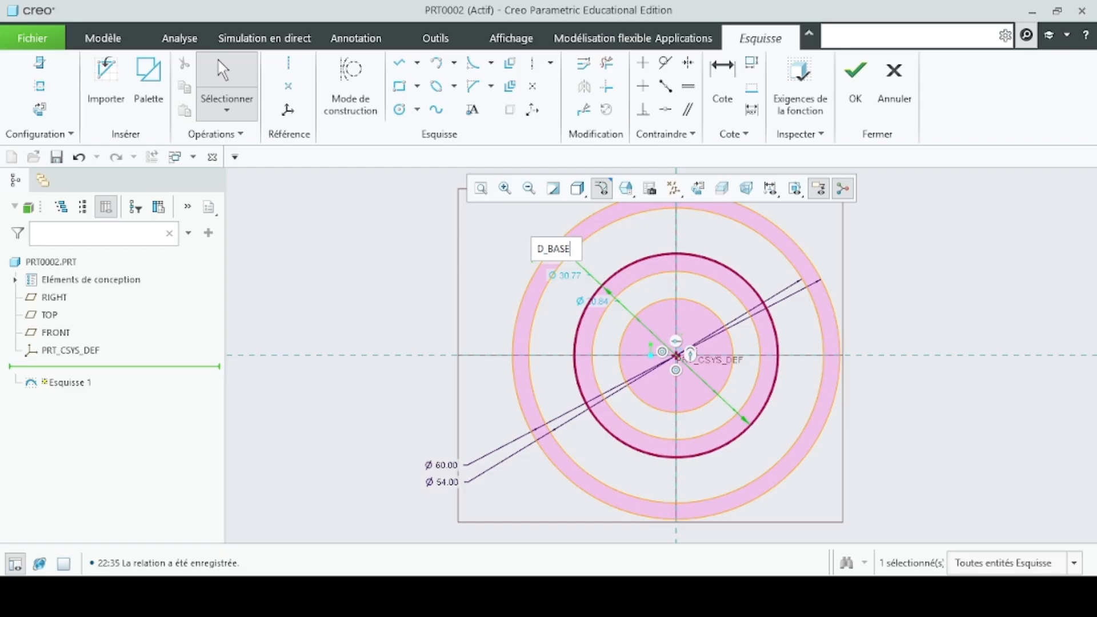
{"action": "key", "text": "Return"}
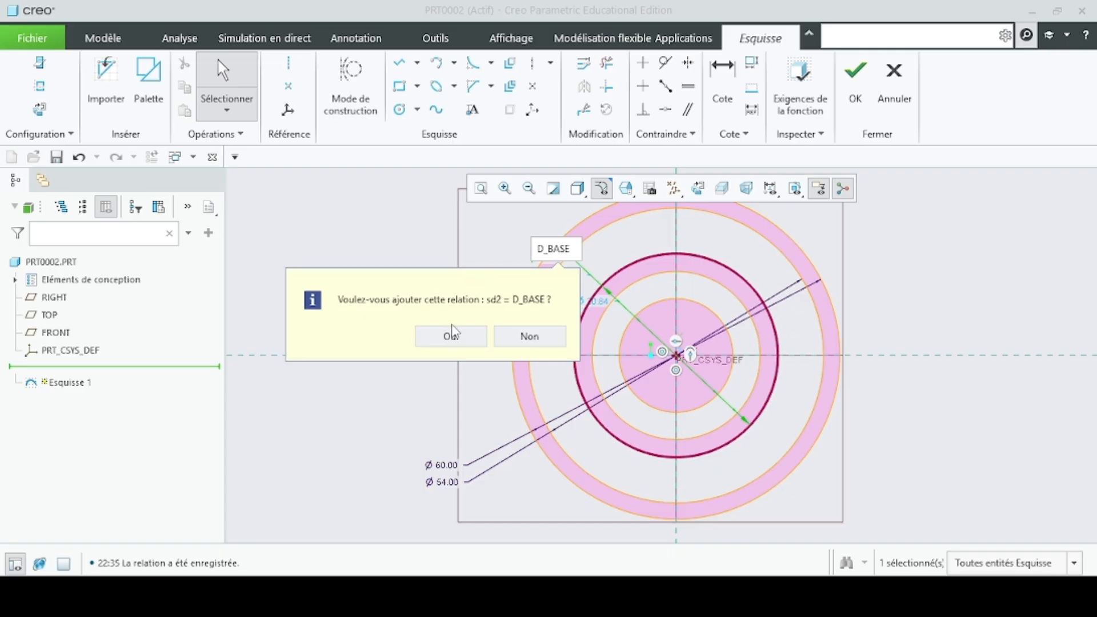
{"action": "left_click", "coordinate": [452, 333]}
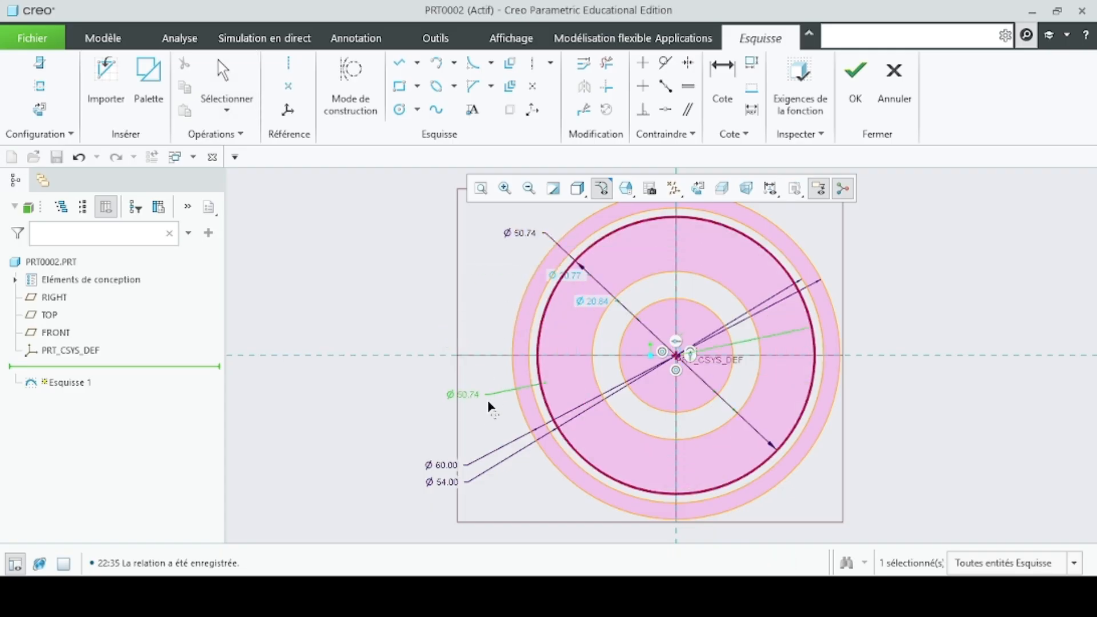
{"action": "left_click_drag", "start_coordinate": [488, 402], "coordinate": [466, 457]}
{"action": "left_click", "coordinate": [424, 412]}
- Set the fourth circle's diameter to D_PIED, accept it as a relation, and stack its dimension above the D_BASE one
{"action": "left_click", "coordinate": [573, 278]}
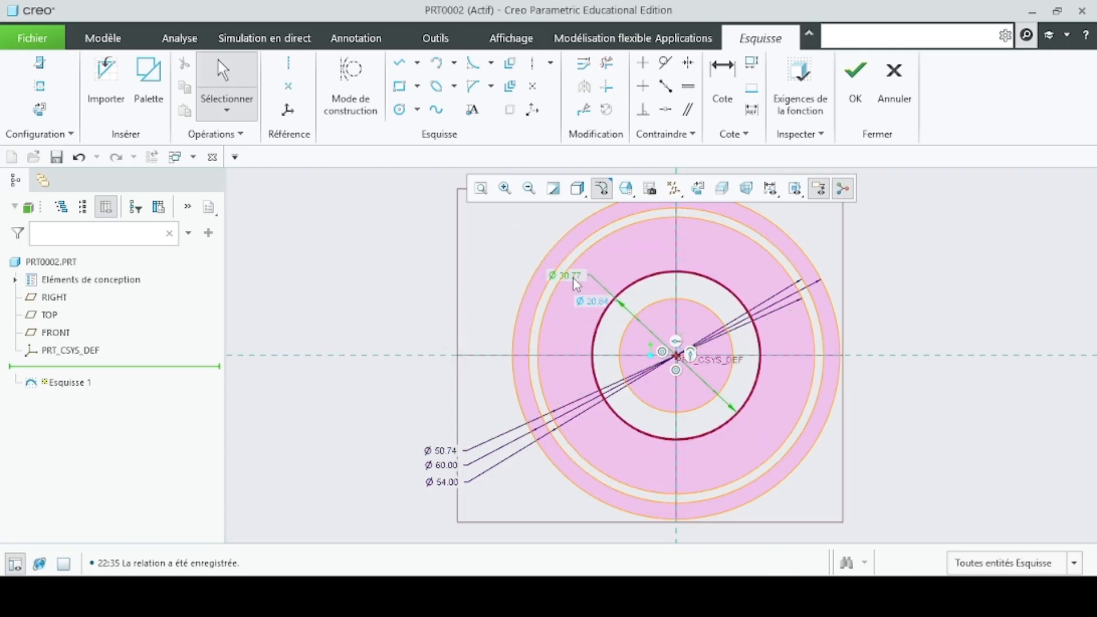
{"action": "double_click", "coordinate": [573, 279]}
{"action": "type", "text": "D_PIED"}
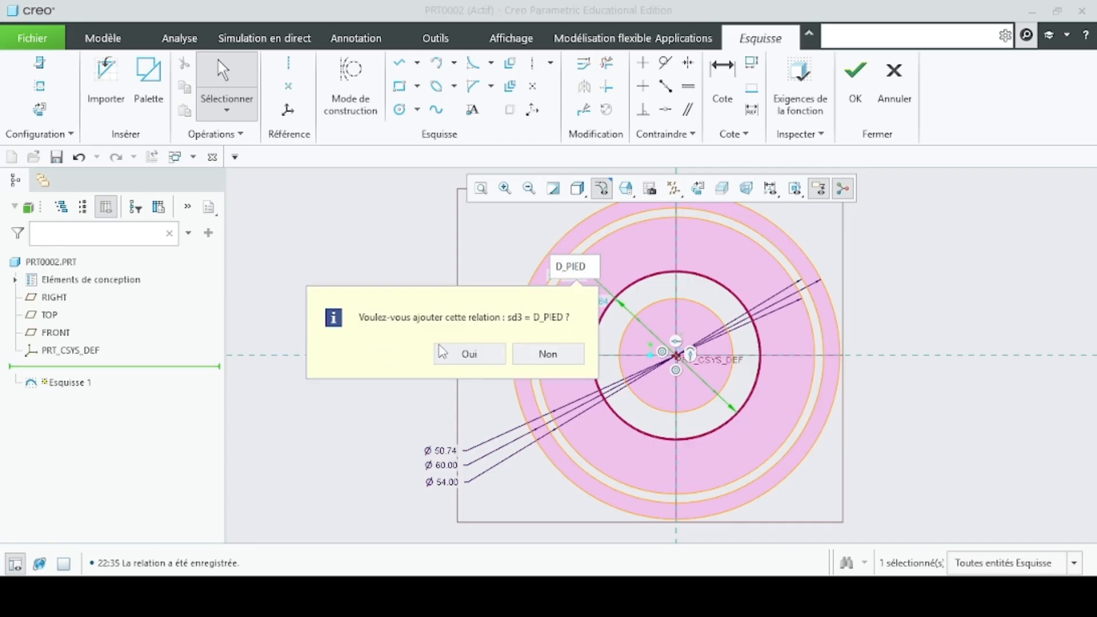
{"action": "left_click", "coordinate": [480, 358]}
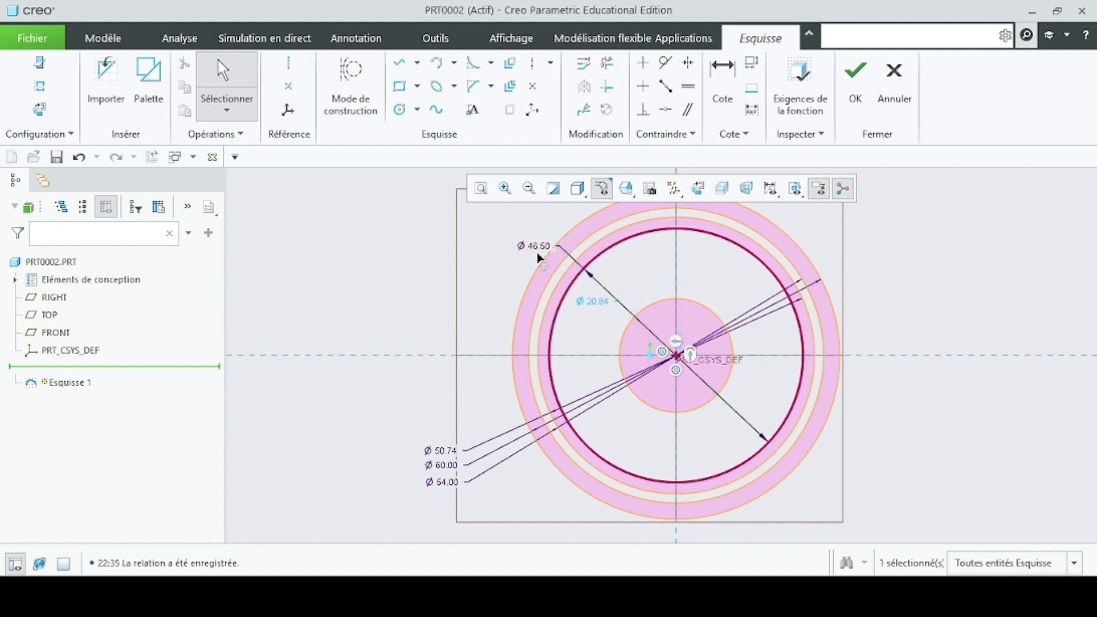
{"action": "left_click_drag", "start_coordinate": [533, 246], "coordinate": [445, 433]}
{"action": "left_click", "coordinate": [477, 395]}
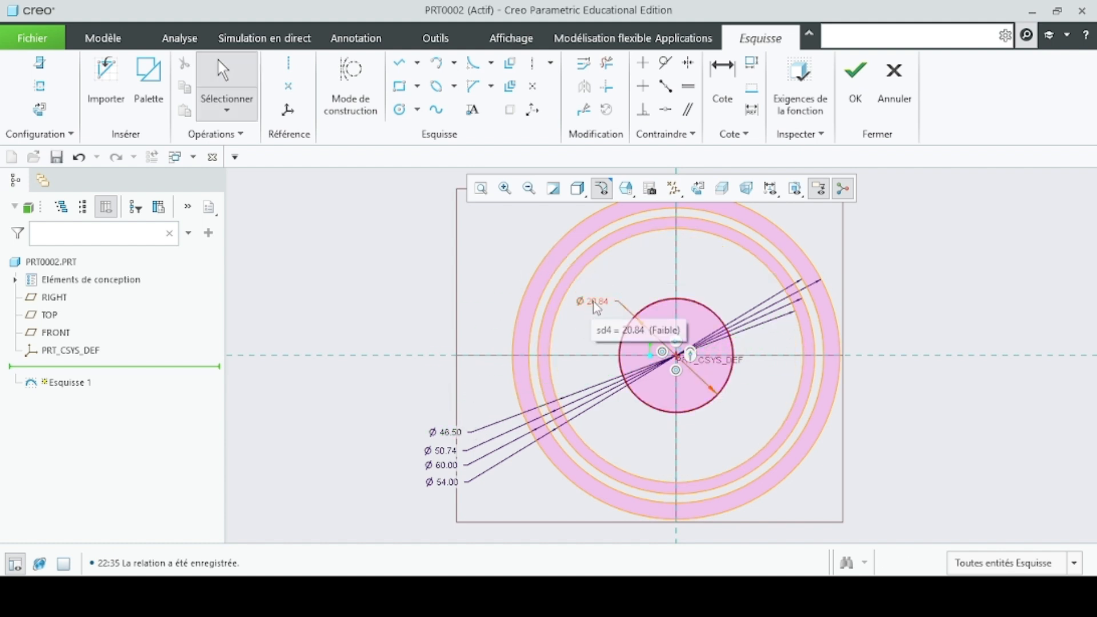
- Set the innermost circle's diameter to D_AXE as an accepted relation, align its dimension with the others, and finish the sketch
{"action": "double_click", "coordinate": [593, 301]}
{"action": "type", "text": "D_AXE"}
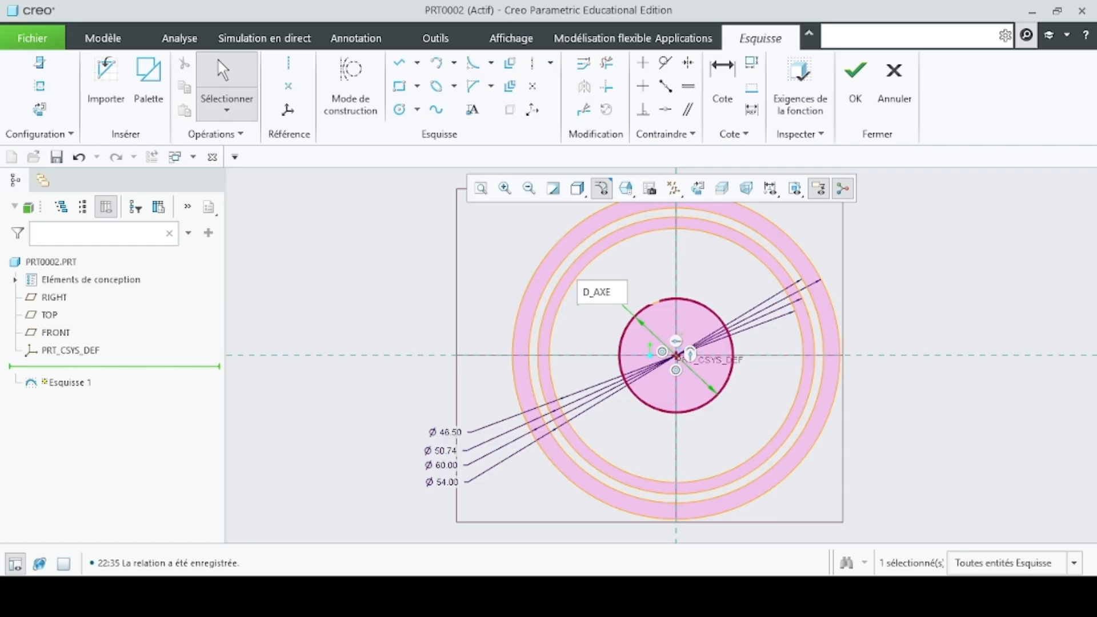
{"action": "key", "text": "Return"}
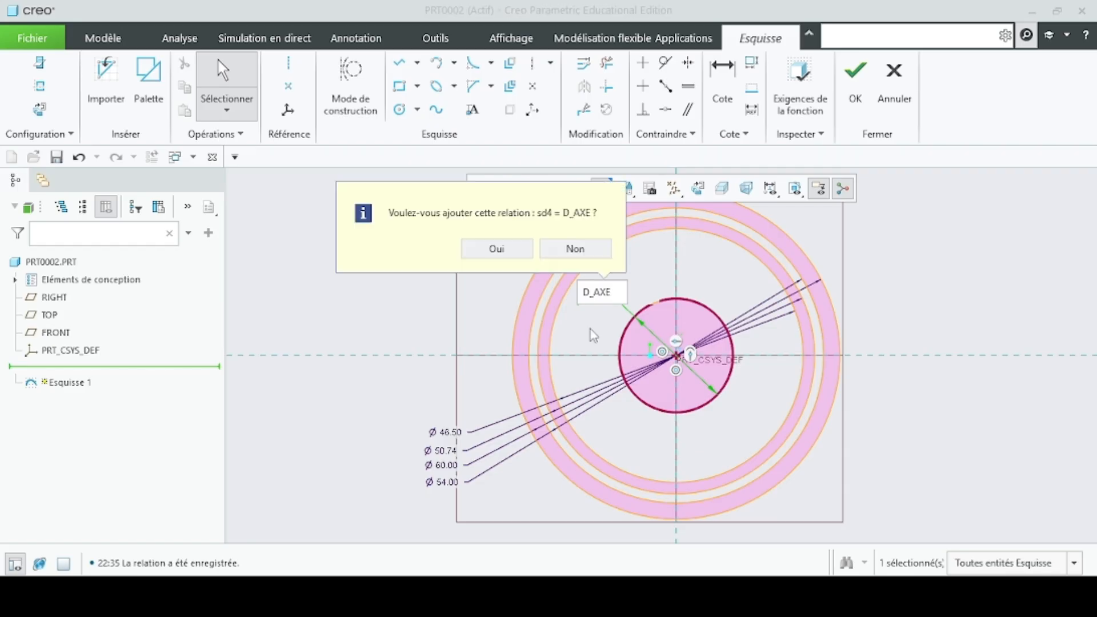
{"action": "left_click", "coordinate": [473, 251]}
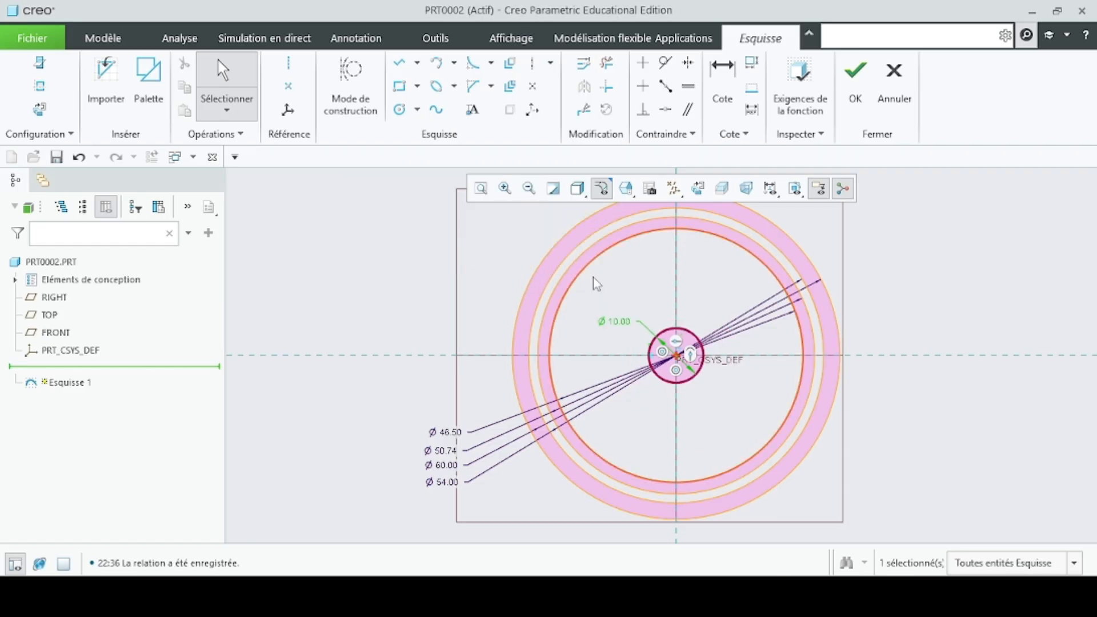
{"action": "left_click_drag", "start_coordinate": [624, 331], "coordinate": [481, 407]}
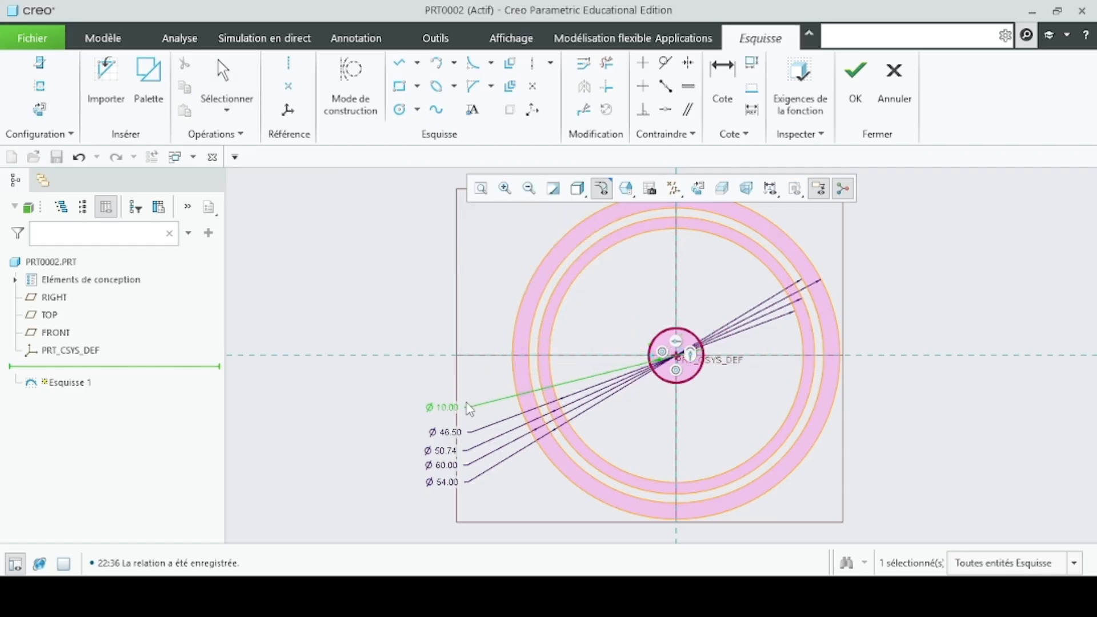
{"action": "left_click", "coordinate": [482, 321]}
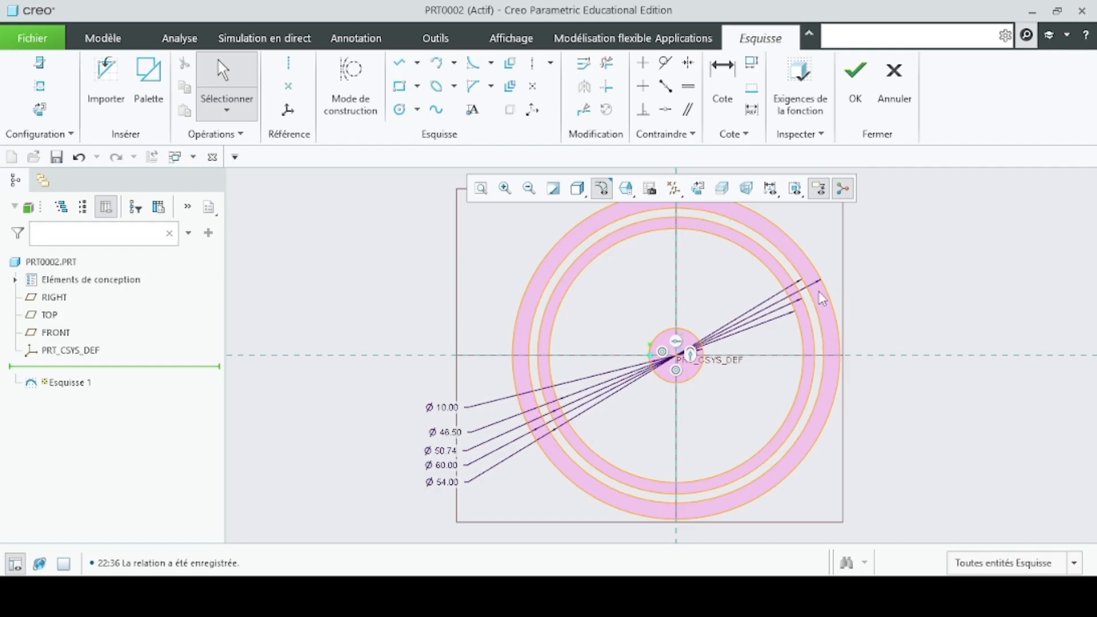
{"action": "left_click", "coordinate": [855, 80]}
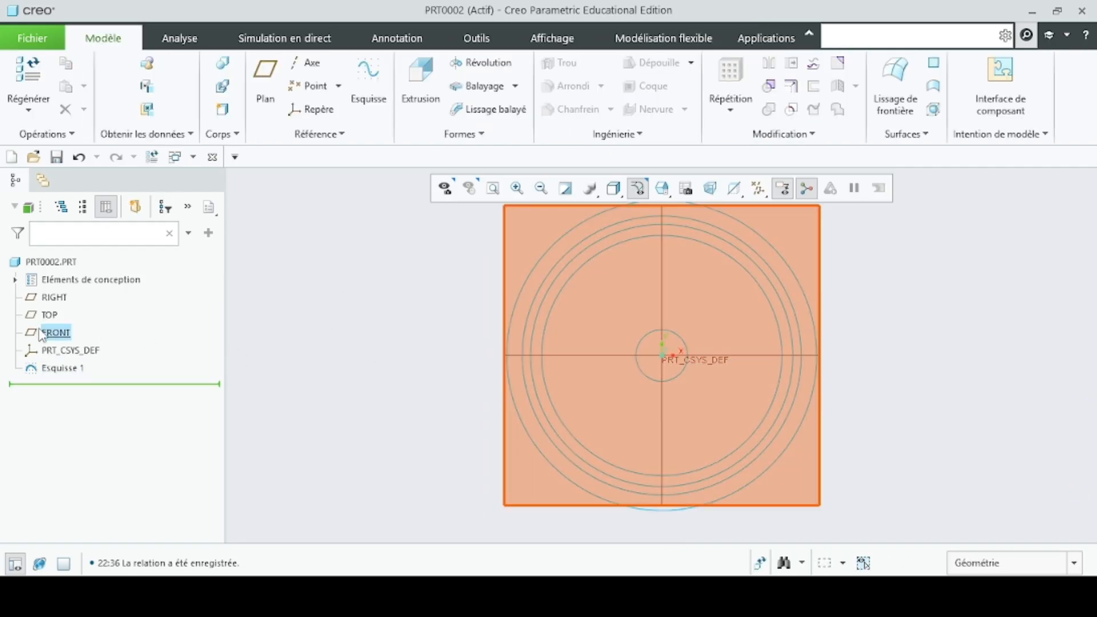
- Create a new sketch on the FRONT plane containing the projected root circle (D_PIED) and shaft circle (D_AXE)
{"action": "left_click", "coordinate": [55, 332]}
{"action": "left_click", "coordinate": [57, 276]}
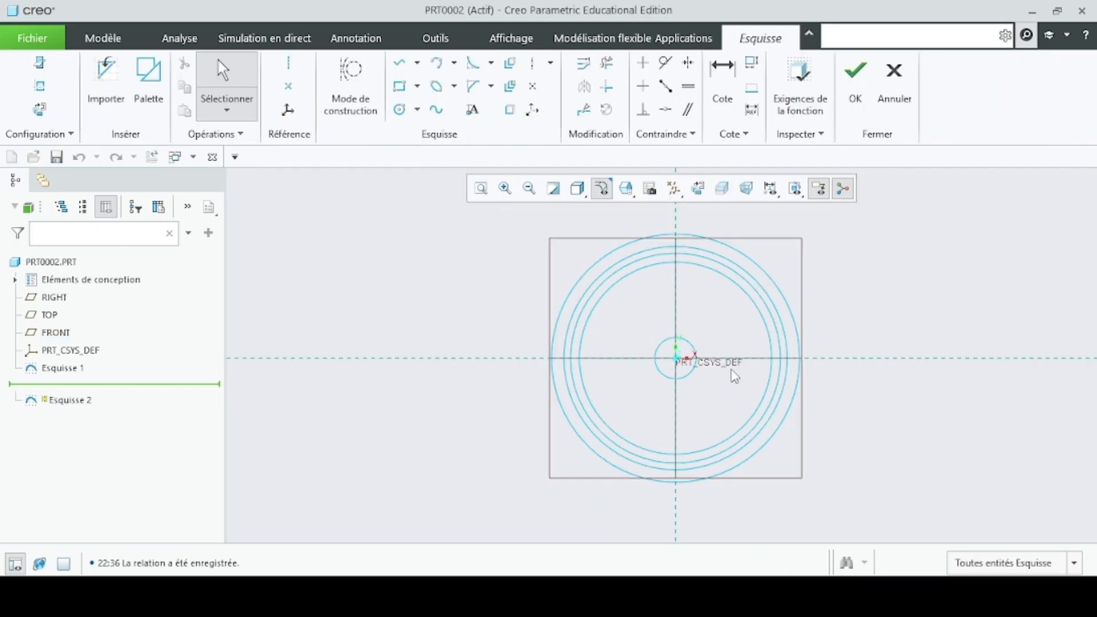
{"action": "left_click", "coordinate": [510, 109]}
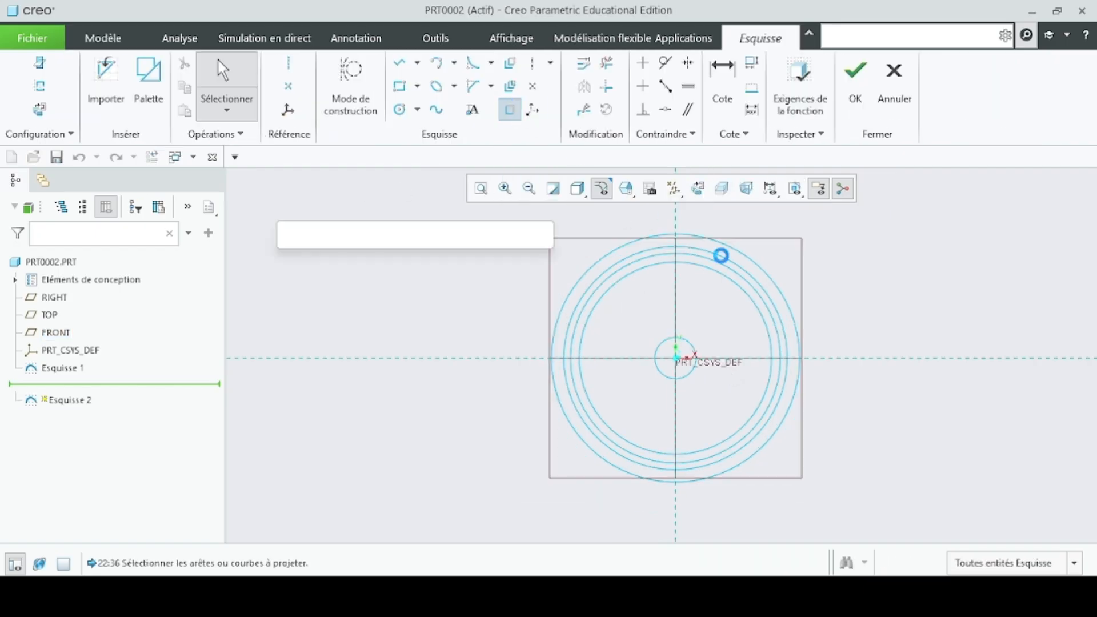
{"action": "left_click", "coordinate": [732, 283]}
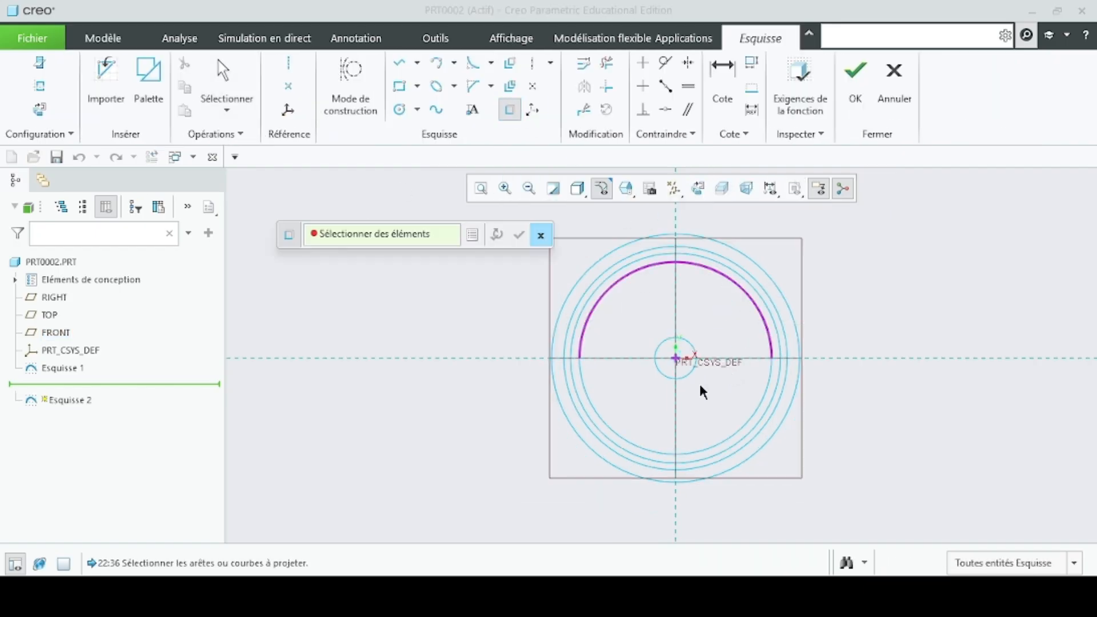
{"action": "left_click", "coordinate": [761, 399]}
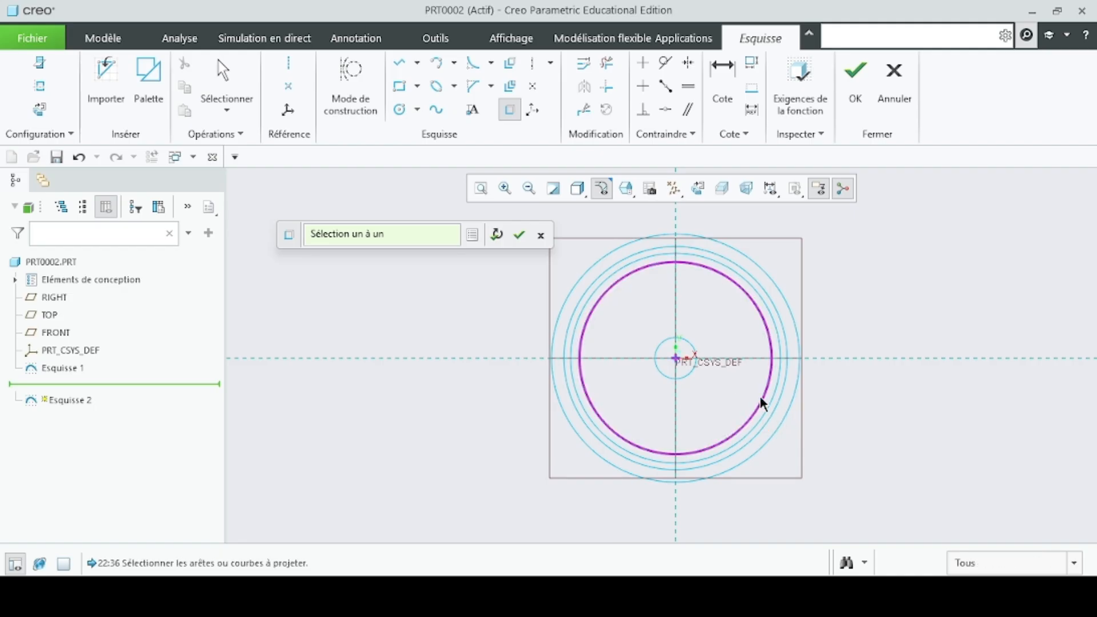
{"action": "left_click", "coordinate": [690, 350]}
{"action": "left_click", "coordinate": [691, 373]}
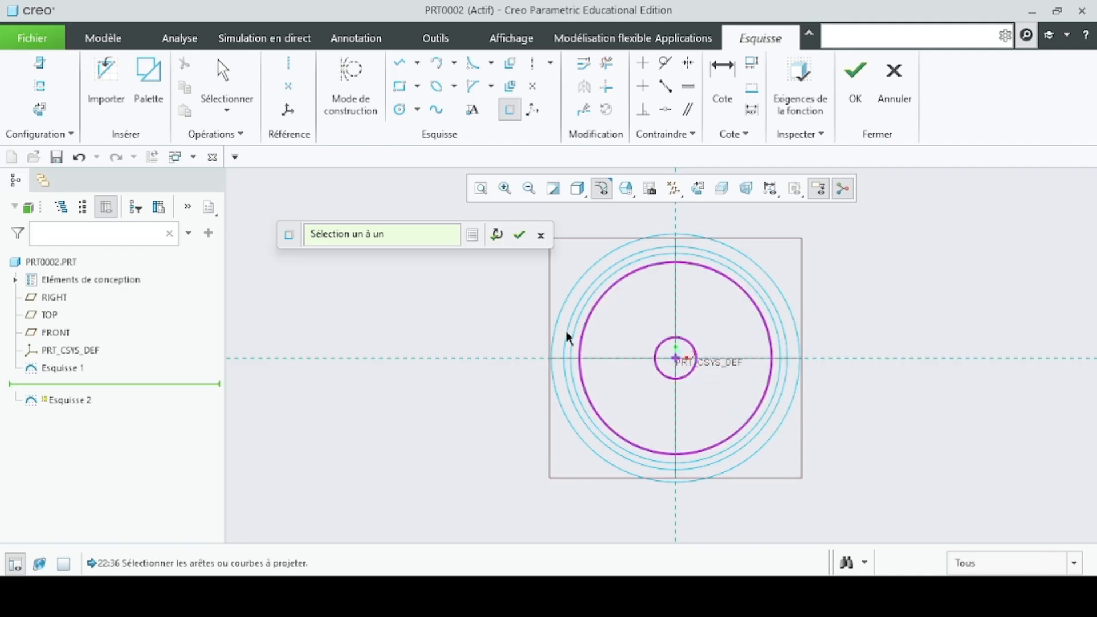
{"action": "left_click", "coordinate": [519, 235]}
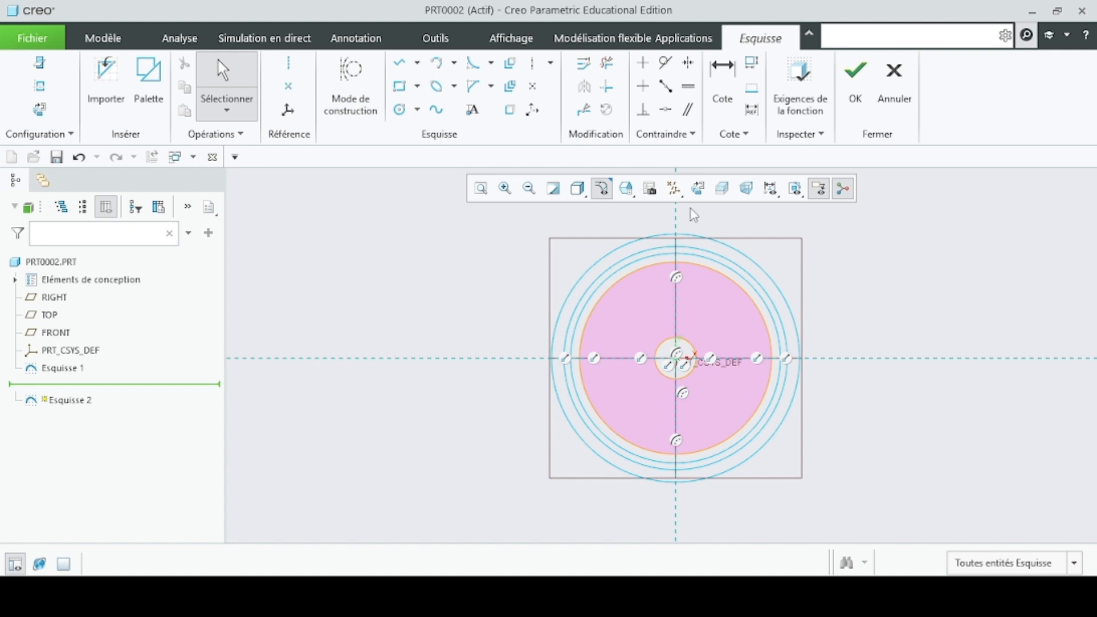
{"action": "left_click", "coordinate": [856, 77]}
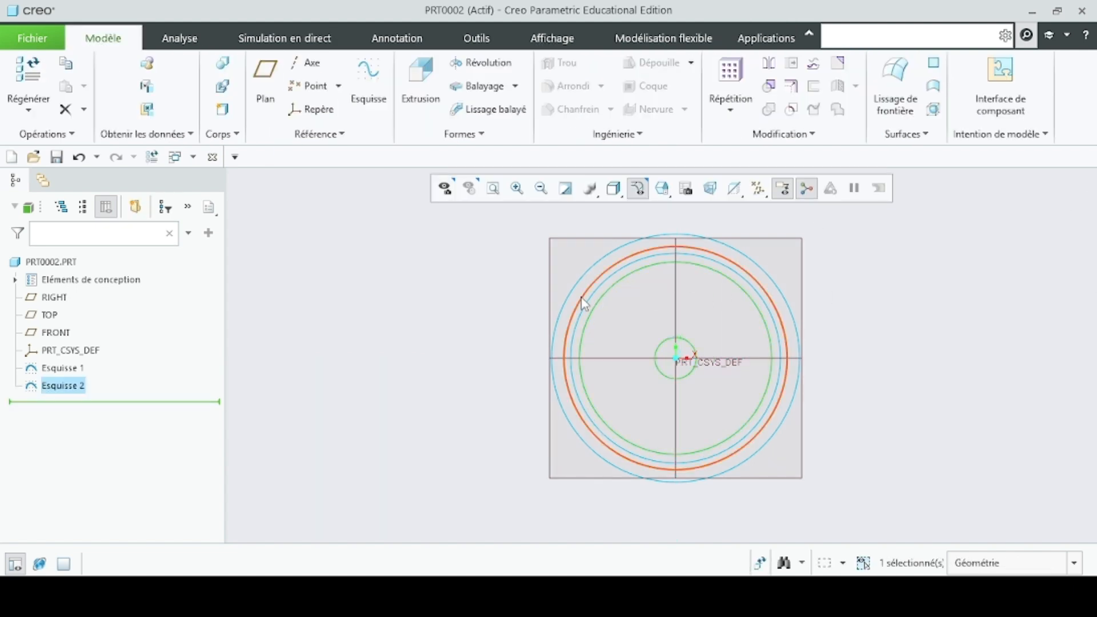
- Start a solid extrusion of Esquisse 2 with its side 1 depth option set to Symétrique
{"action": "left_click", "coordinate": [428, 91]}
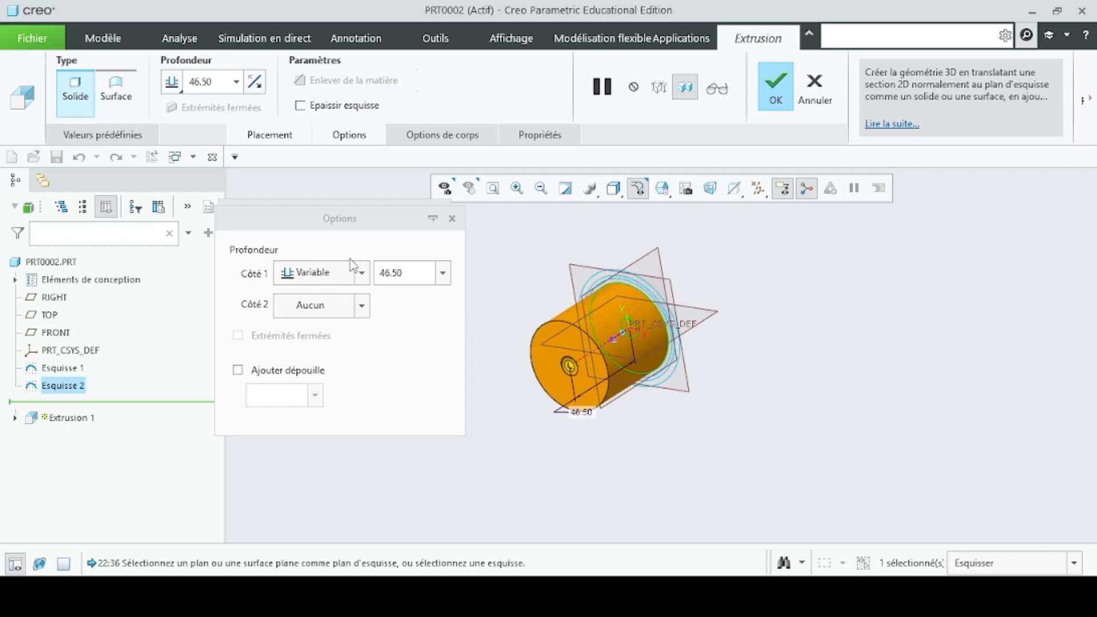
{"action": "left_click", "coordinate": [362, 273]}
{"action": "left_click", "coordinate": [315, 313]}
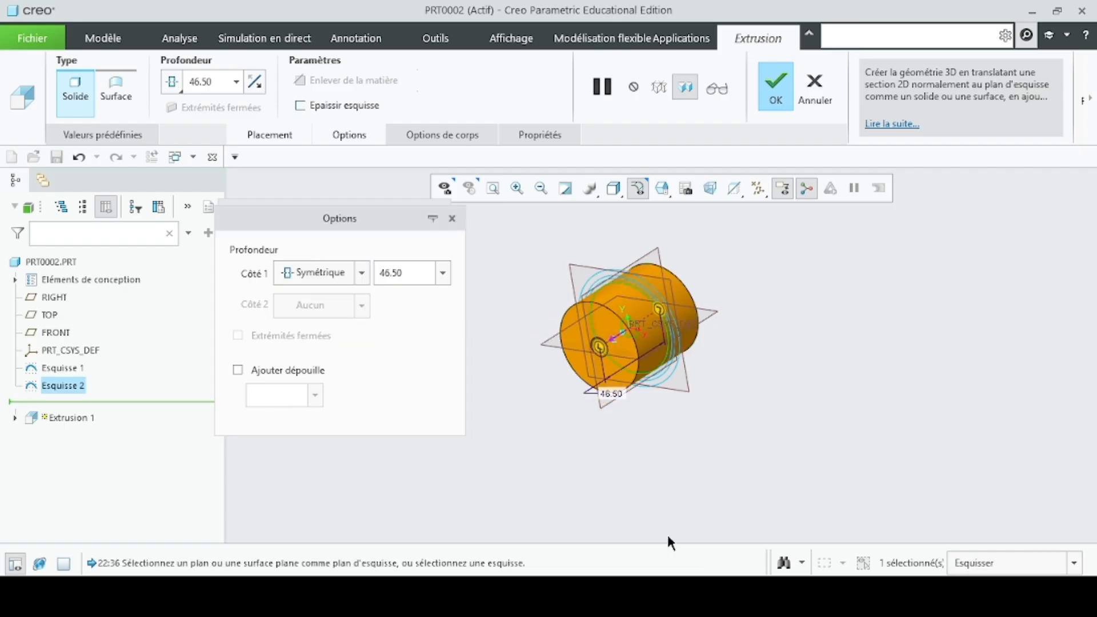
- Copy the parameter name LARGEUR_DENTS from the calculation notes and return to the extrusion in Creo
{"action": "left_click", "coordinate": [682, 522]}
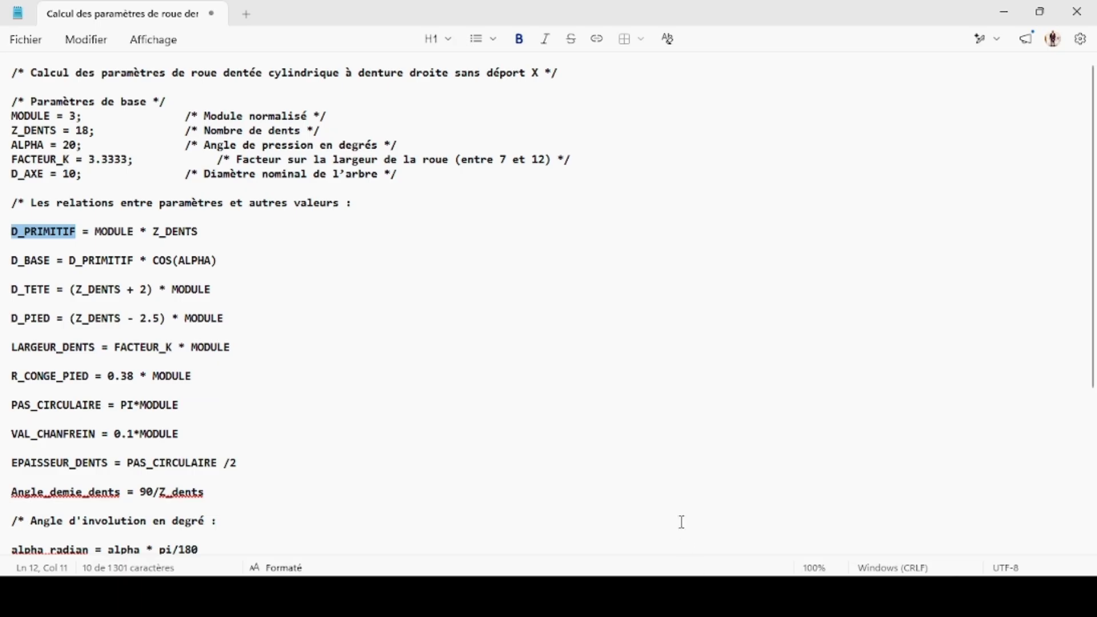
{"action": "left_click", "coordinate": [346, 364]}
{"action": "scroll", "coordinate": [102, 427], "scroll_direction": "down", "scroll_amount": 1}
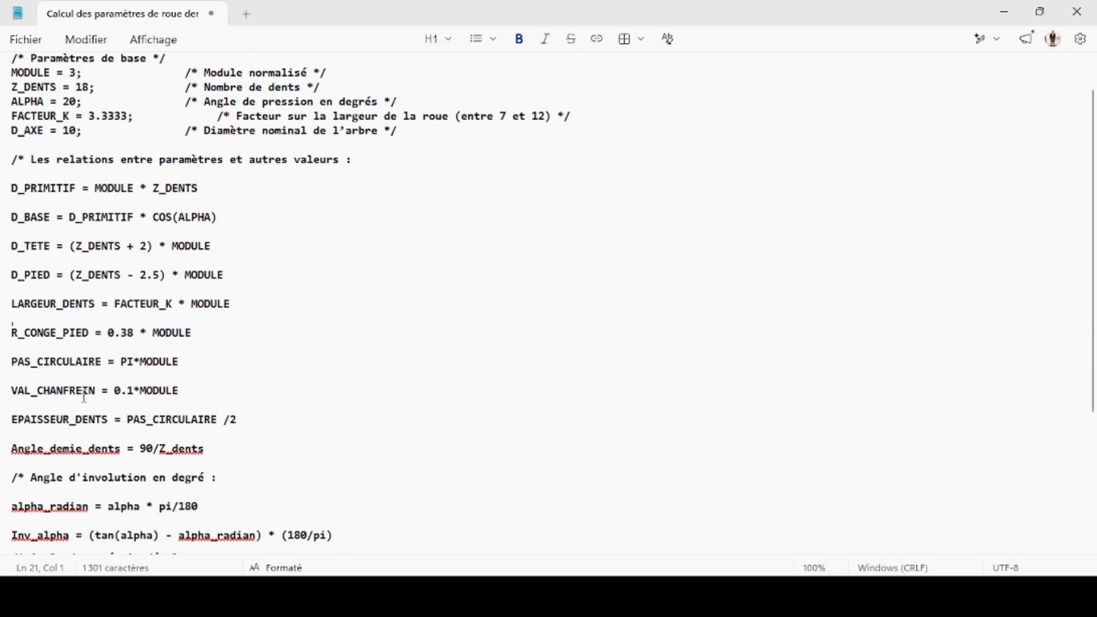
{"action": "left_click_drag", "start_coordinate": [96, 295], "coordinate": [2, 299]}
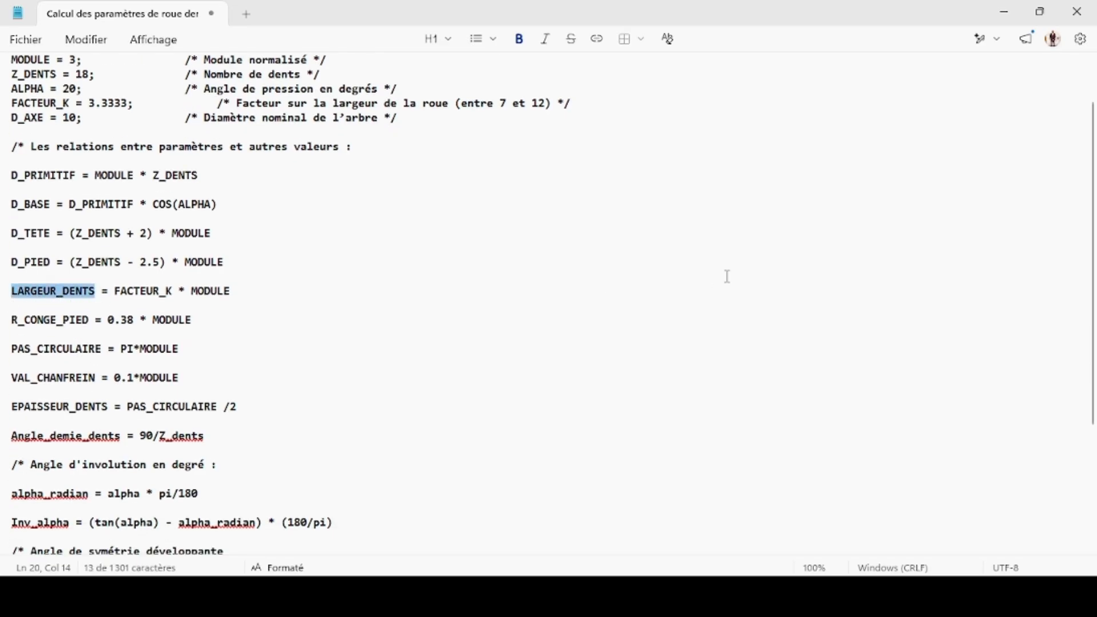
{"action": "left_click", "coordinate": [707, 303]}
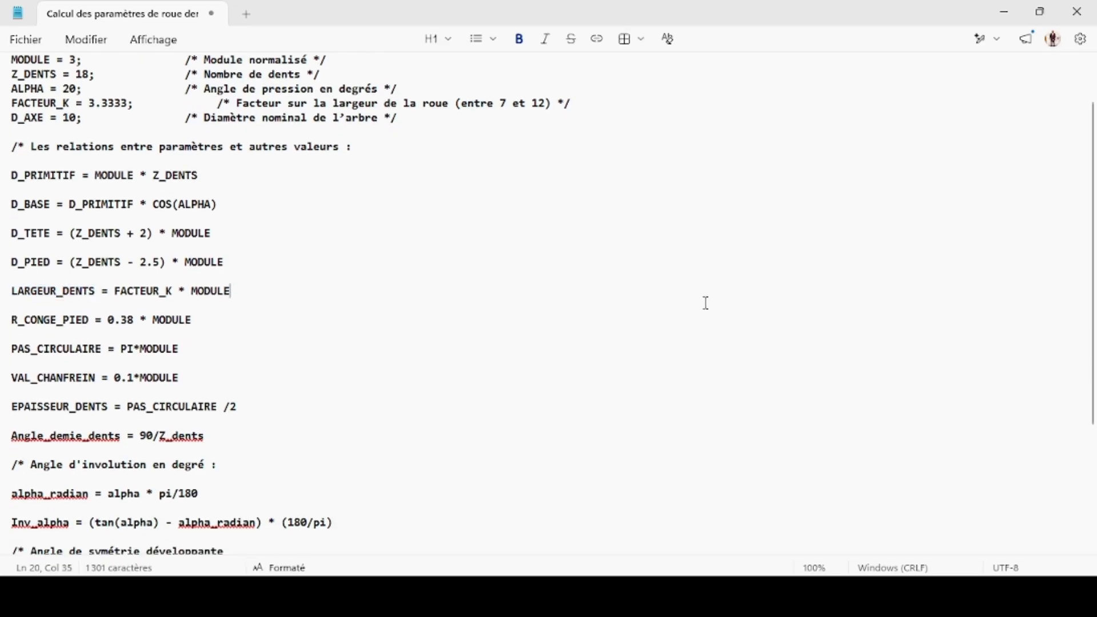
{"action": "left_click", "coordinate": [1004, 11]}
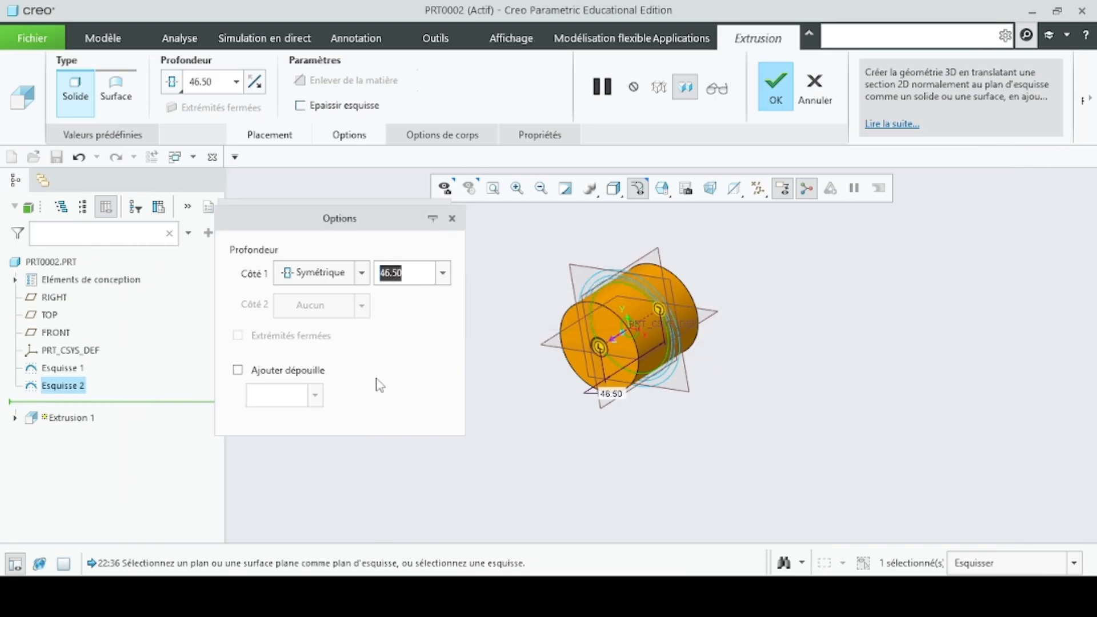
- Set the symmetric extrusion depth to LARGEUR_DENTS, accept it as a feature relation, and complete the extrusion
{"action": "key", "text": "ctrl+v"}
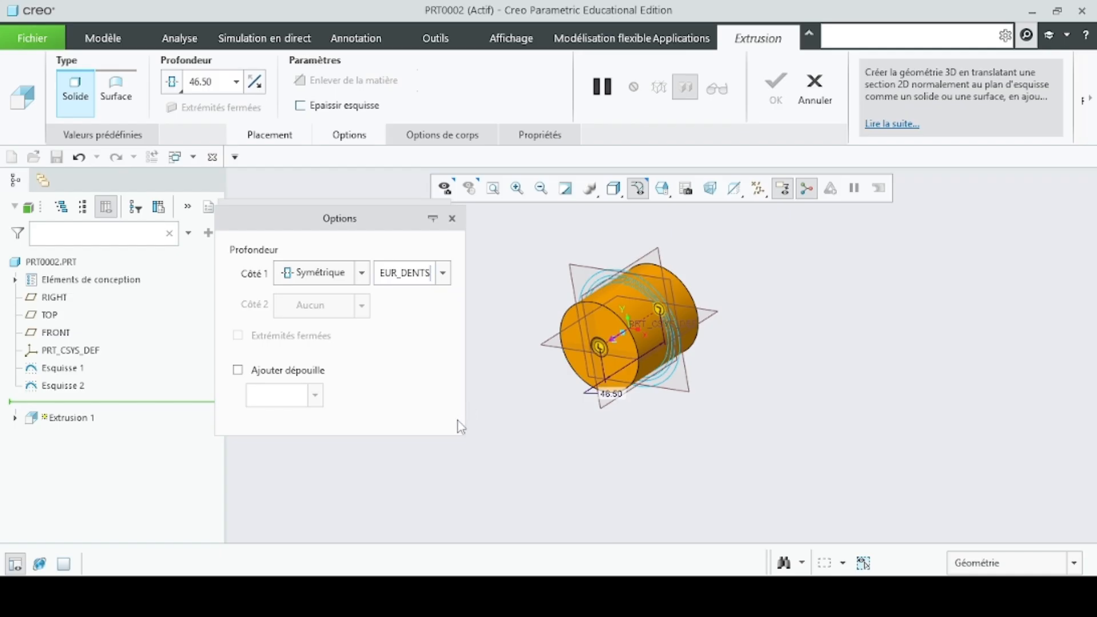
{"action": "key", "text": "Return"}
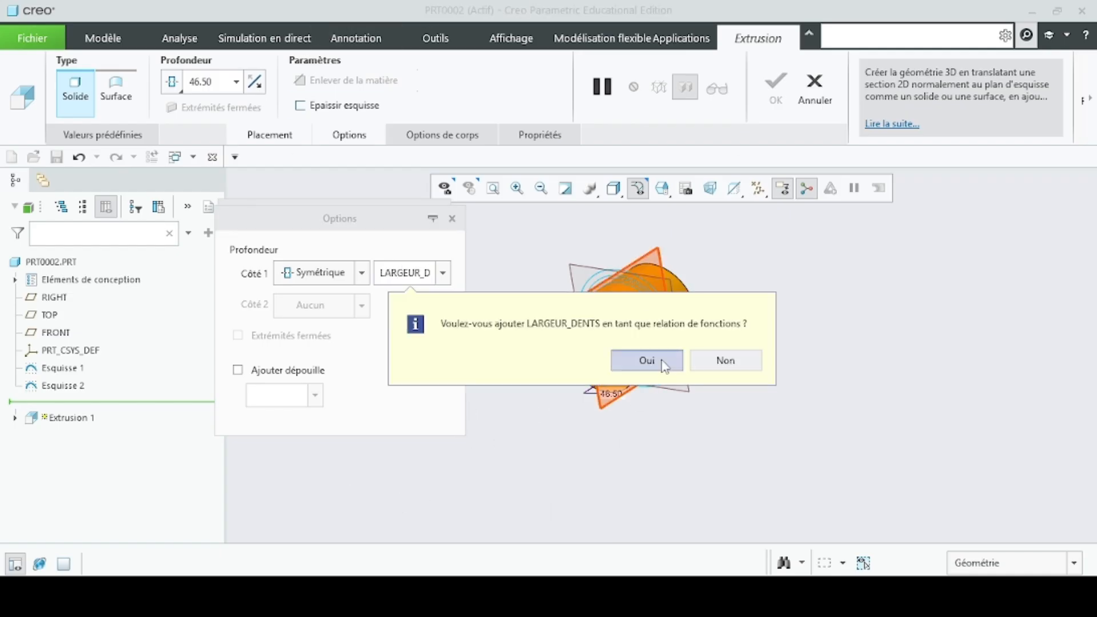
{"action": "left_click", "coordinate": [665, 365]}
{"action": "scroll", "coordinate": [661, 328], "scroll_direction": "down", "scroll_amount": 3}
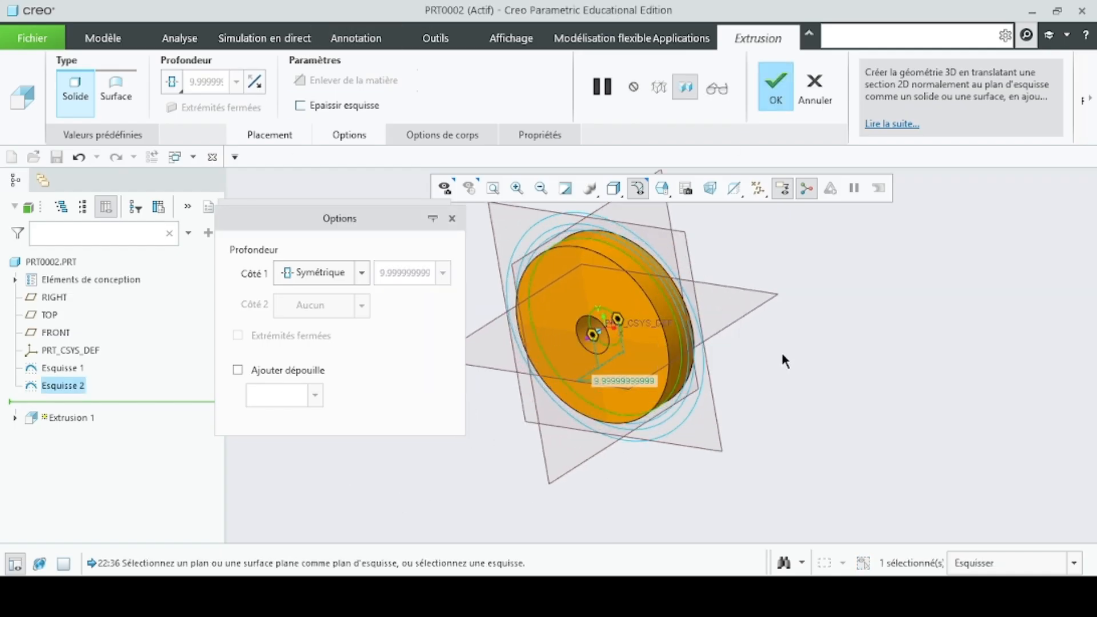
{"action": "middle_click_drag", "start_coordinate": [780, 350], "coordinate": [769, 297]}
{"action": "left_click", "coordinate": [775, 93]}
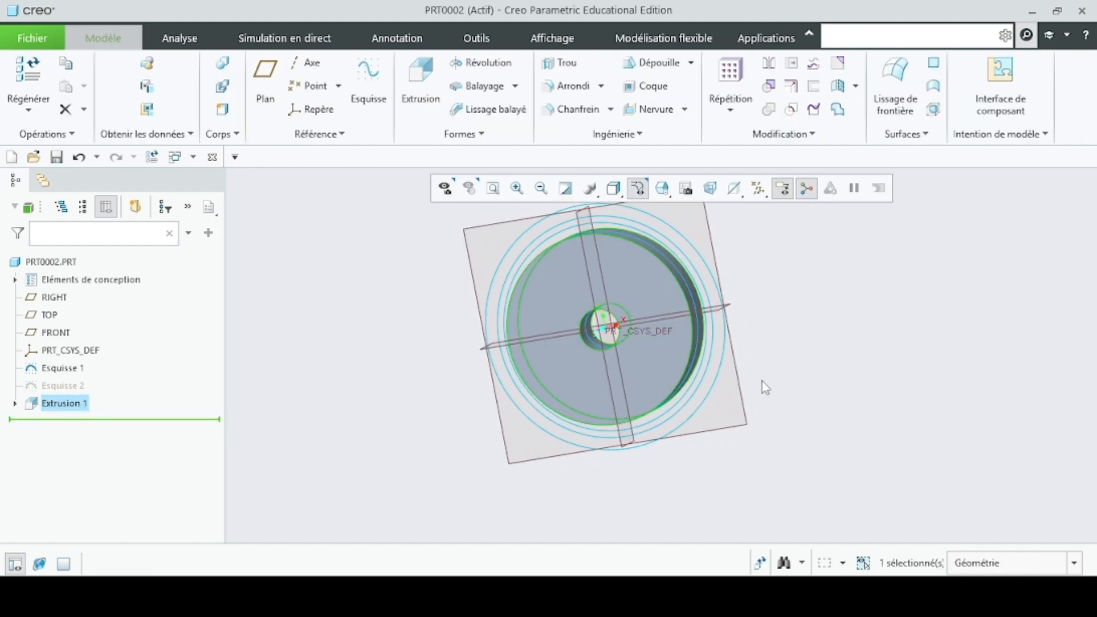
- Start a datum curve from an equation with the coordinate system type set to Cartésien
{"action": "middle_click_drag", "start_coordinate": [788, 370], "coordinate": [531, 440]}
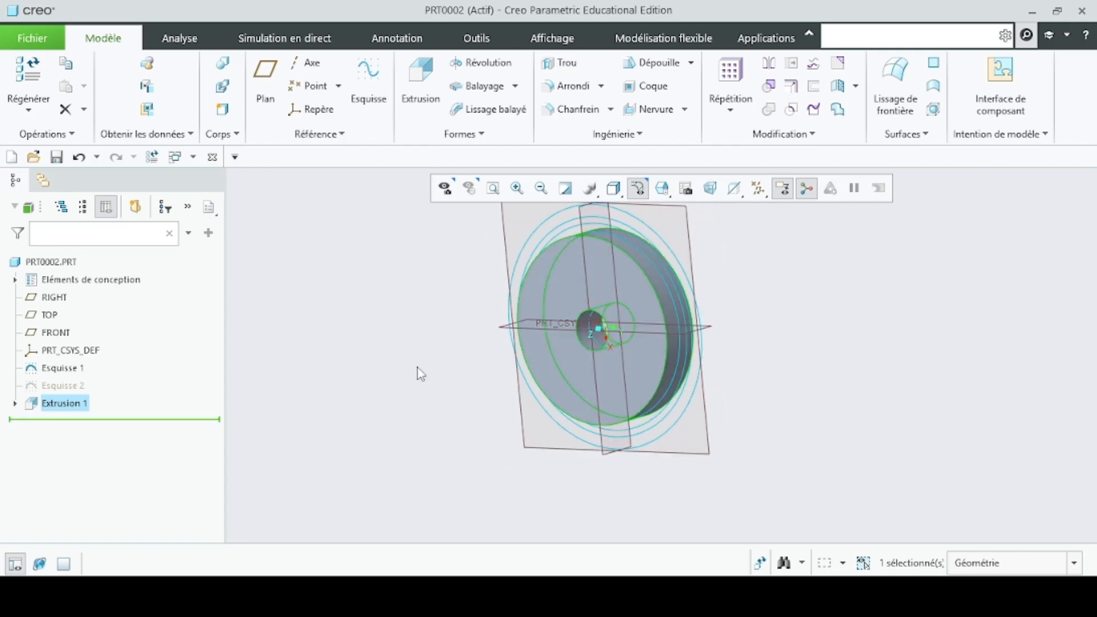
{"action": "mouse_move", "coordinate": [420, 373]}
{"action": "middle_mouse_down"}
{"action": "mouse_move", "coordinate": [475, 362]}
{"action": "mouse_move", "coordinate": [426, 364]}
{"action": "middle_mouse_up"}
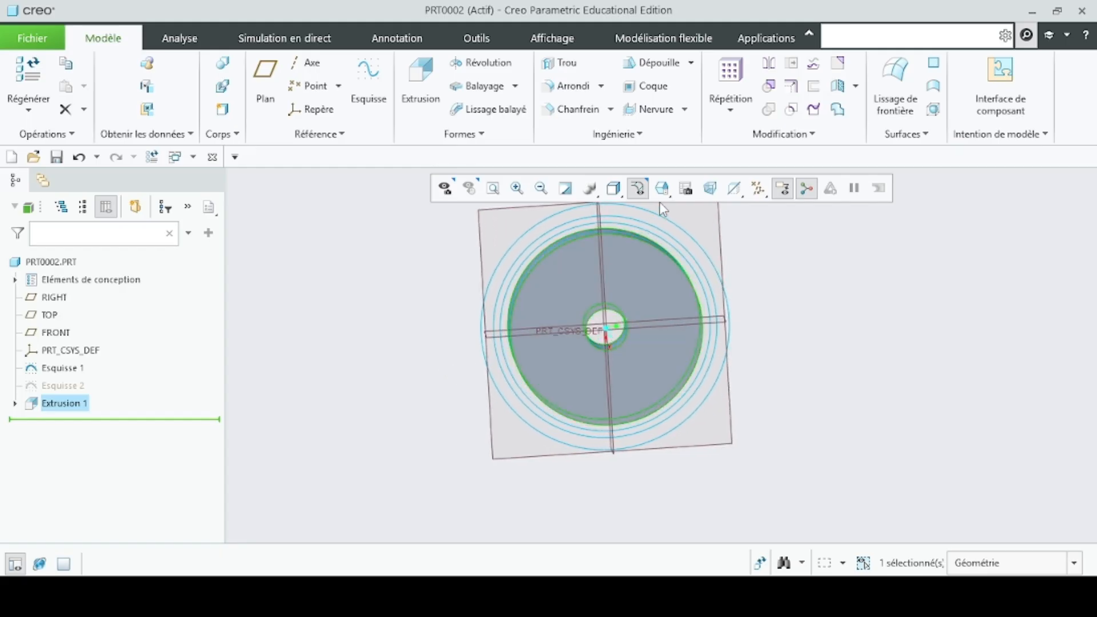
{"action": "left_click", "coordinate": [569, 290]}
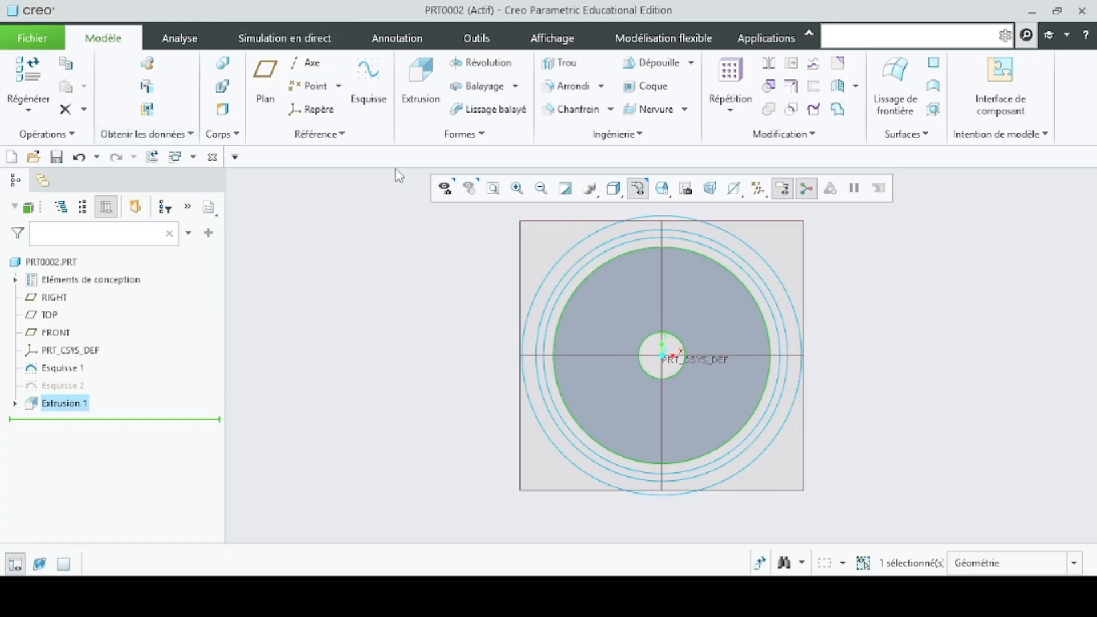
{"action": "left_click", "coordinate": [322, 137]}
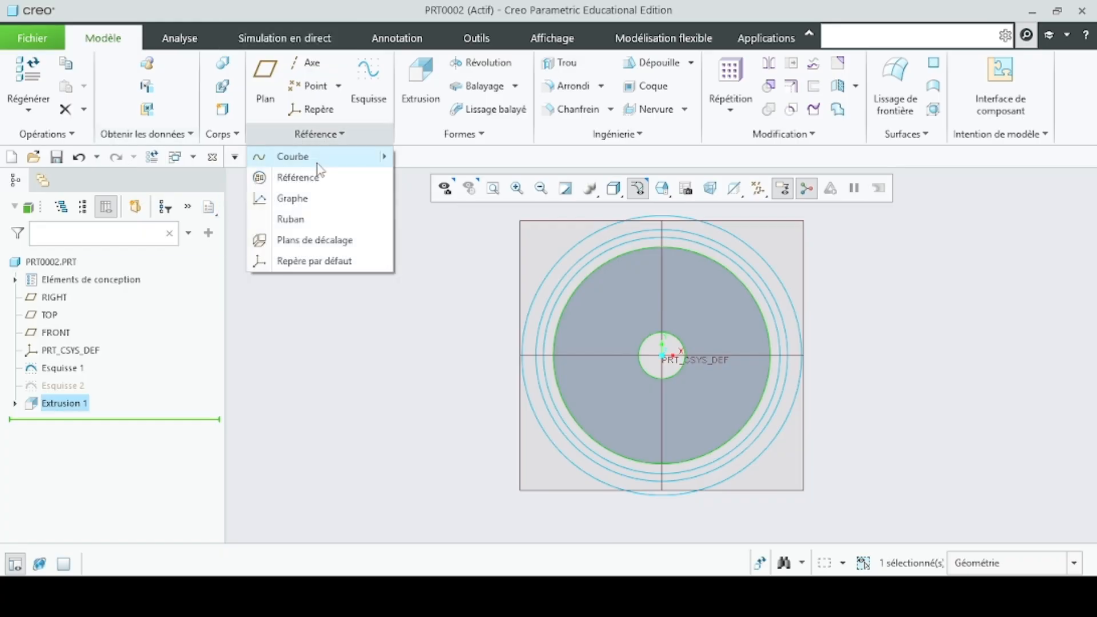
{"action": "mouse_move", "coordinate": [319, 166]}
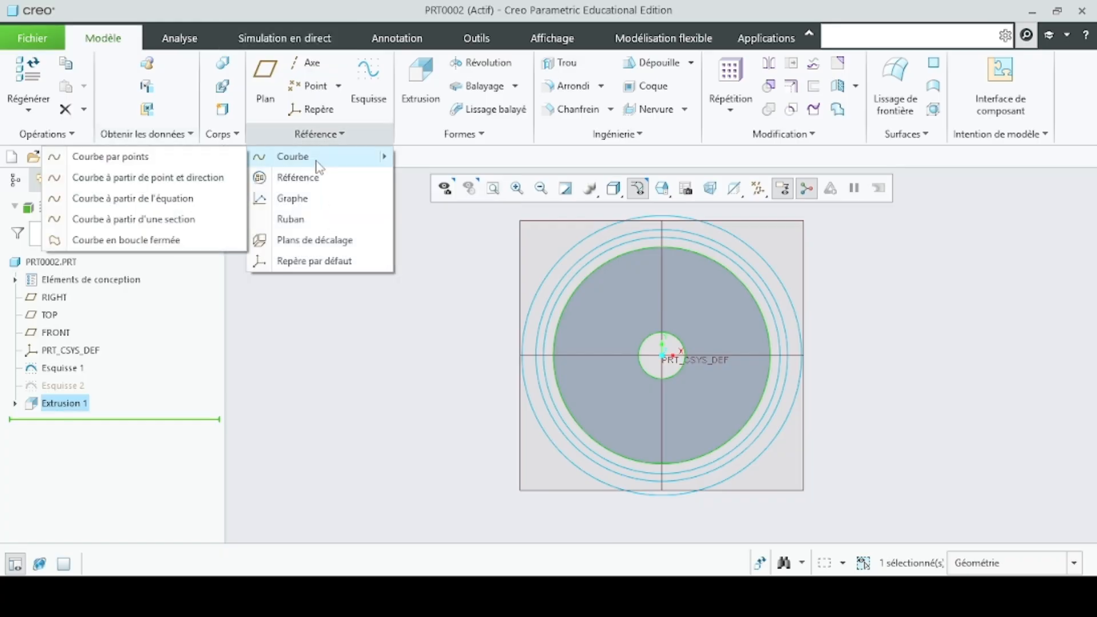
{"action": "left_click", "coordinate": [188, 200]}
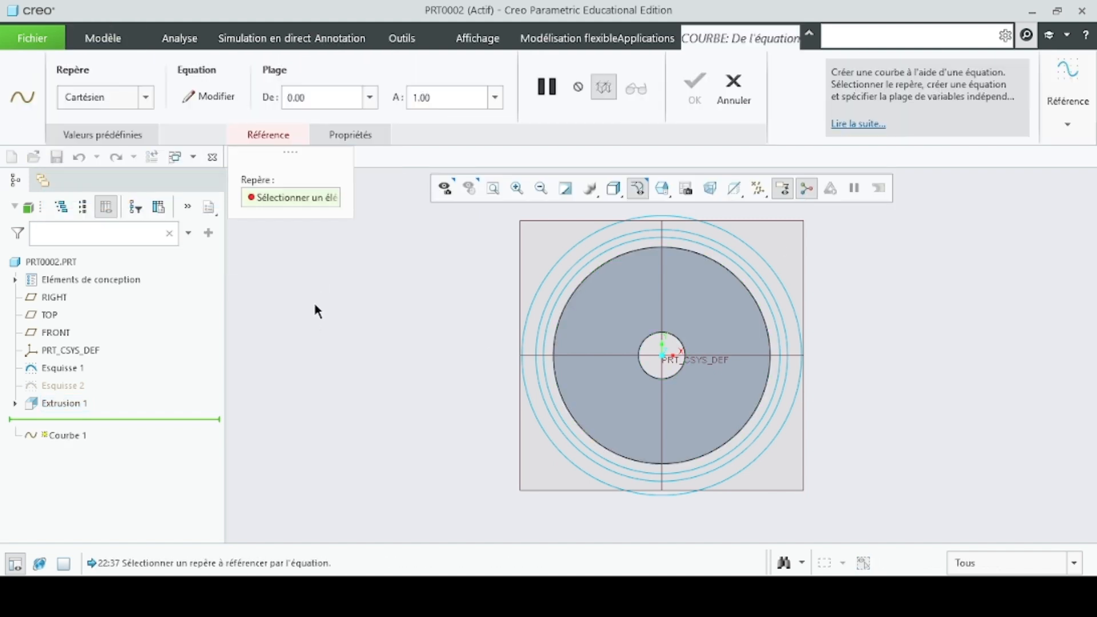
{"action": "left_click", "coordinate": [145, 98]}
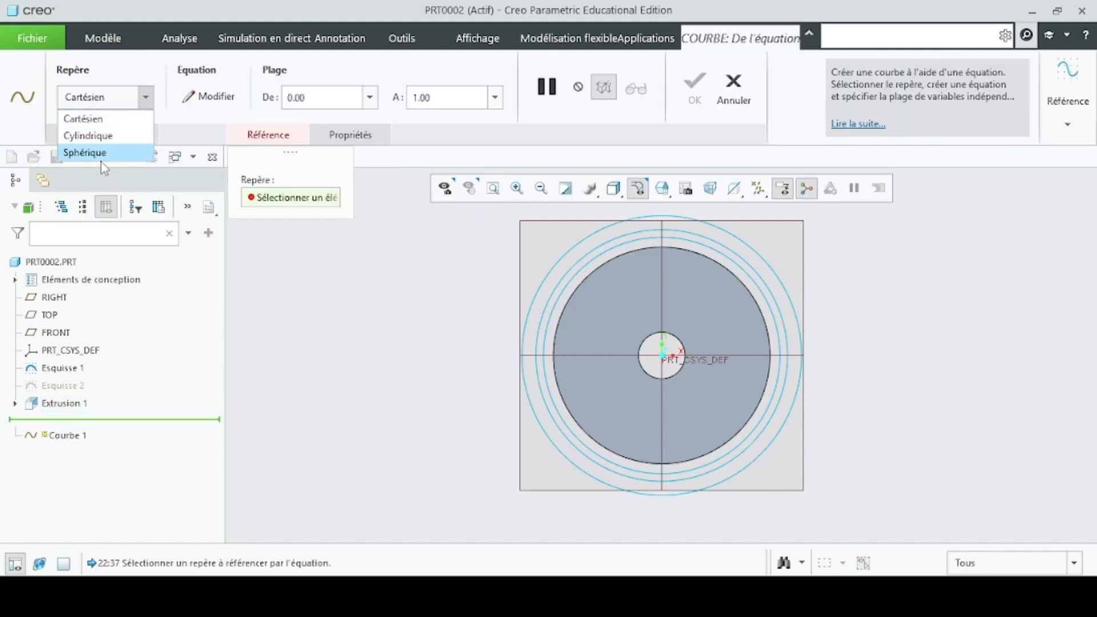
{"action": "left_click", "coordinate": [105, 122]}
- Open the curve's equation for editing and copy the "Équation de la développante" block, R_BASE through Z, from the calculation notes
{"action": "left_click", "coordinate": [208, 96]}
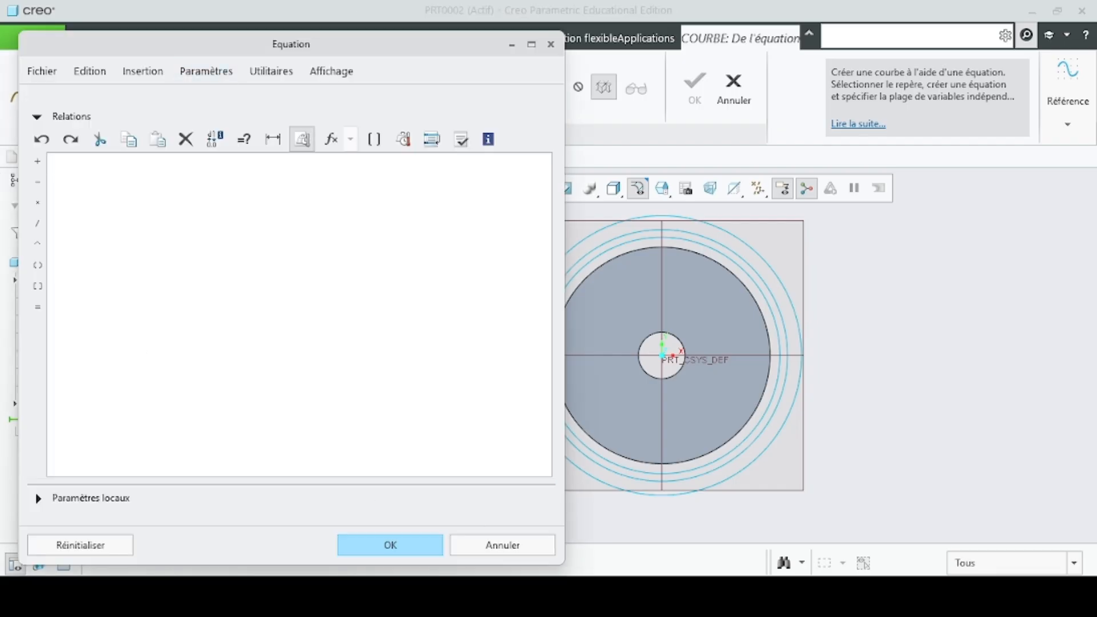
{"action": "mouse_move", "coordinate": [703, 596]}
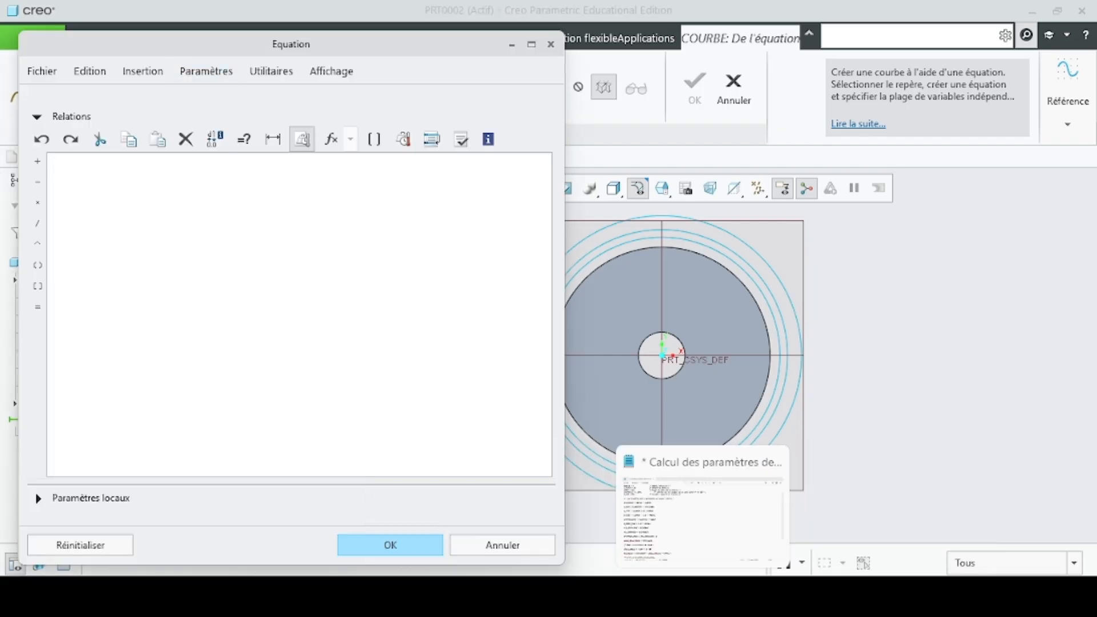
{"action": "left_click", "coordinate": [703, 596]}
{"action": "scroll", "coordinate": [269, 421], "scroll_direction": "down", "scroll_amount": 3}
{"action": "scroll", "coordinate": [269, 421], "scroll_direction": "down", "scroll_amount": 1}
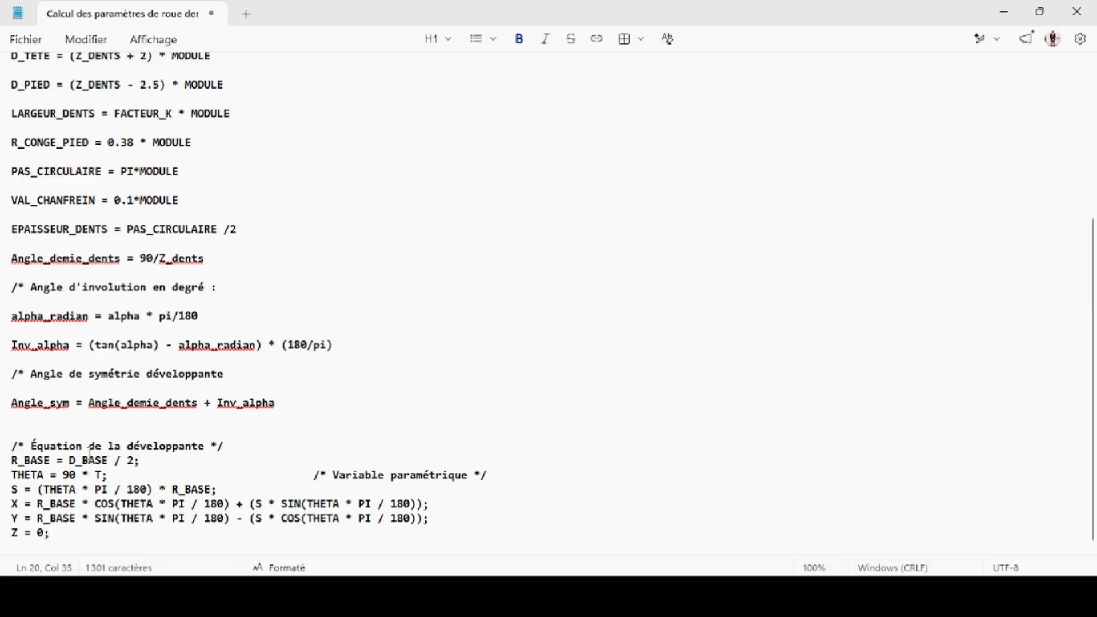
{"action": "left_click_drag", "start_coordinate": [64, 450], "coordinate": [301, 543]}
{"action": "key", "text": "ctrl+c"}
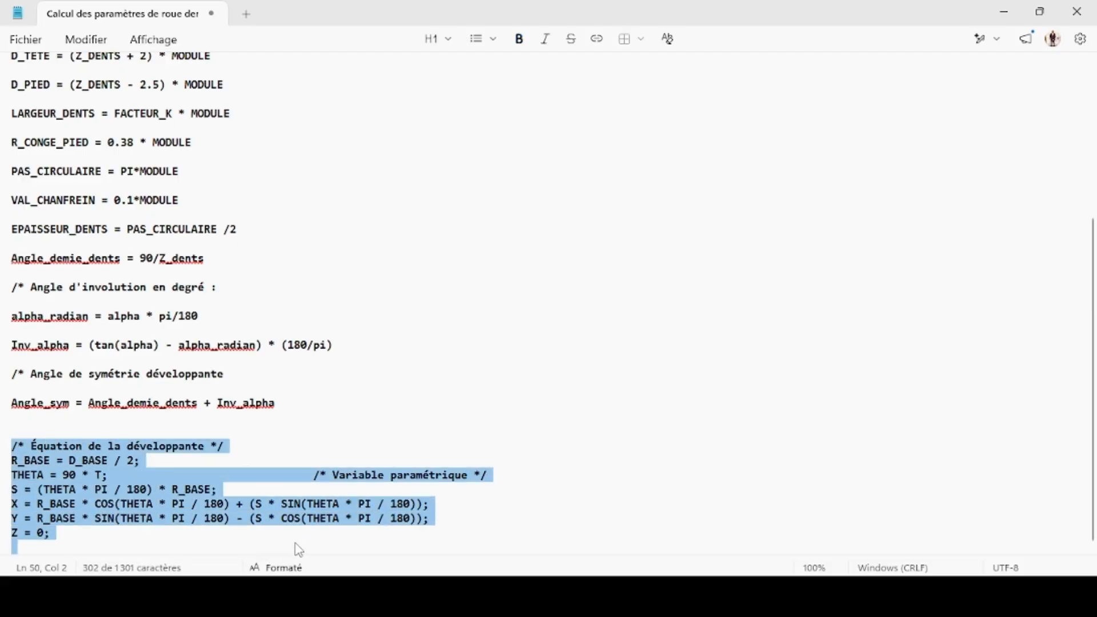
- Try to define the curve with the copied involute equations in Creo and verify the relations
{"action": "mouse_move", "coordinate": [677, 598]}
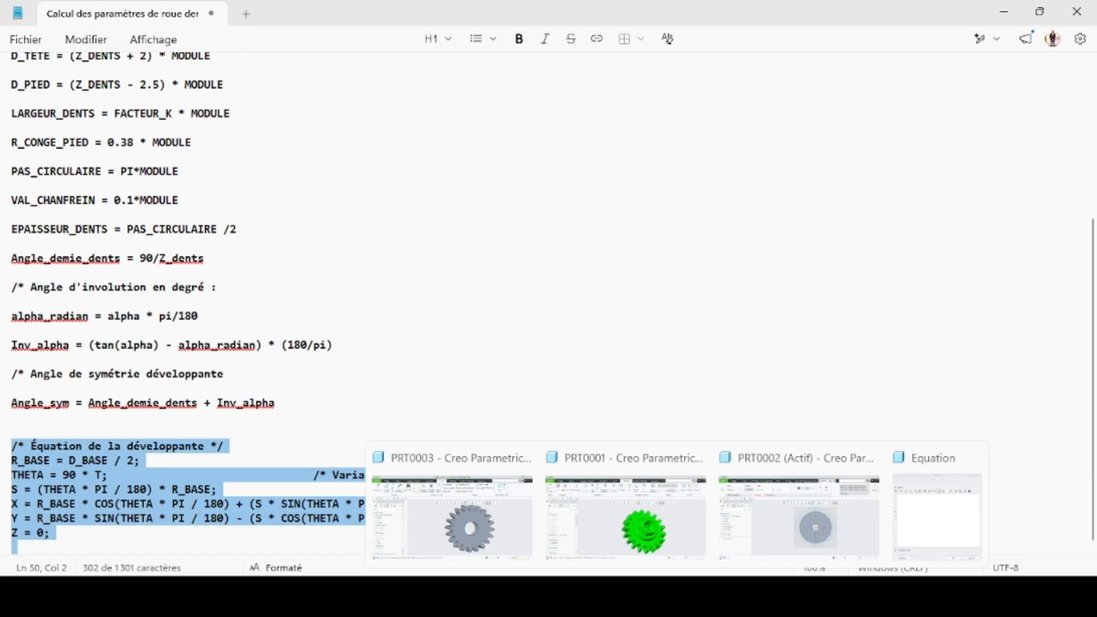
{"action": "left_click", "coordinate": [800, 509]}
{"action": "left_click", "coordinate": [212, 308]}
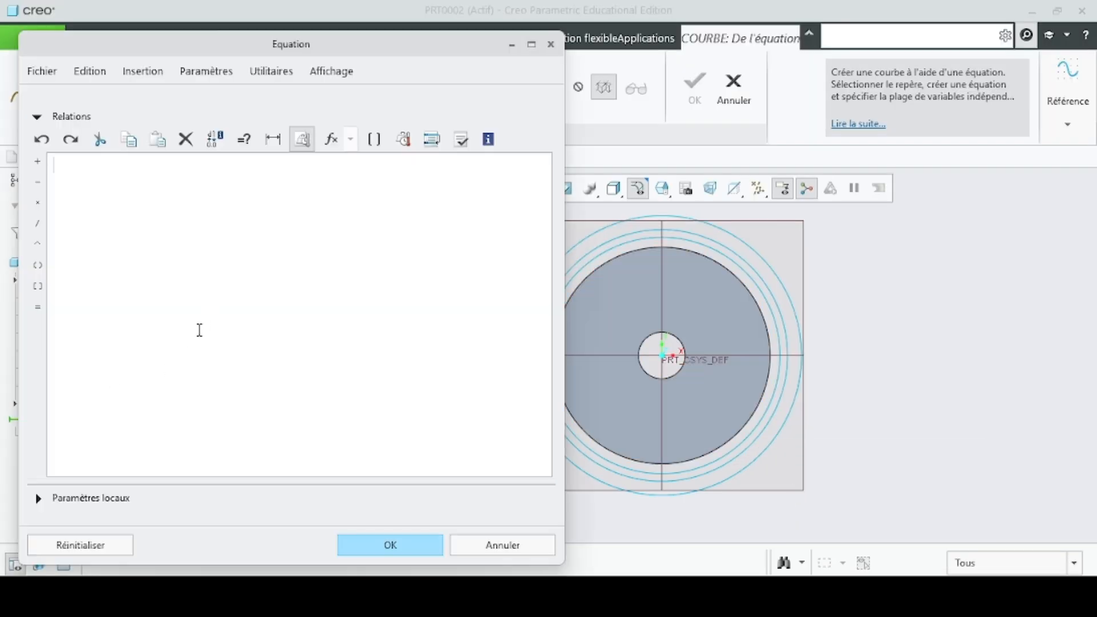
{"action": "key", "text": "ctrl+v"}
{"action": "left_click", "coordinate": [461, 141]}
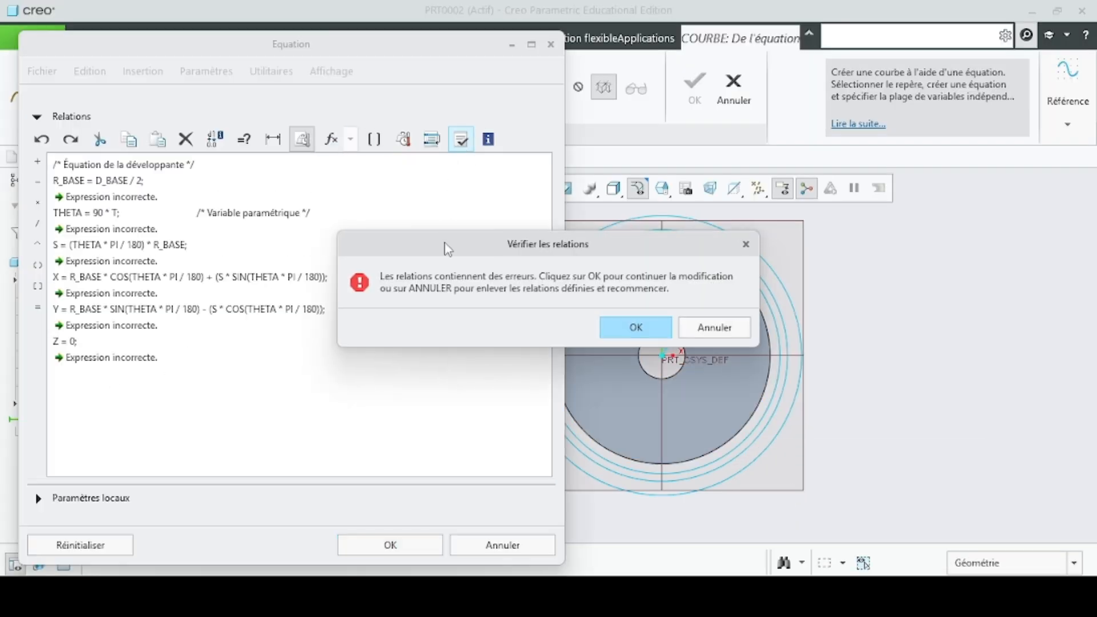
{"action": "left_click", "coordinate": [744, 335]}
{"action": "left_click", "coordinate": [503, 545]}
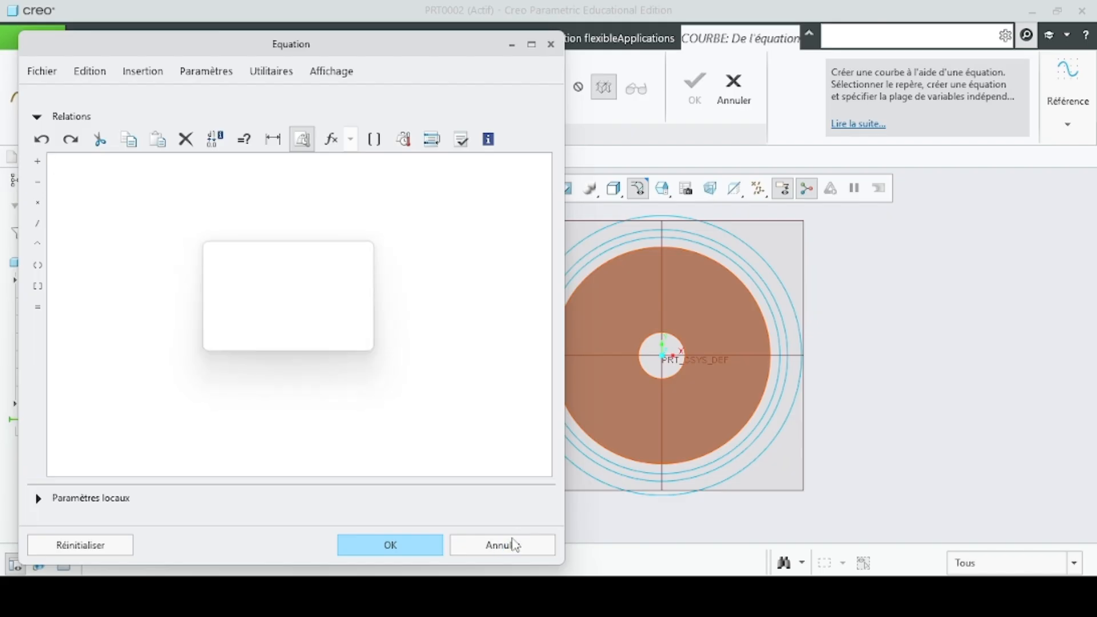
{"action": "left_click", "coordinate": [311, 338]}
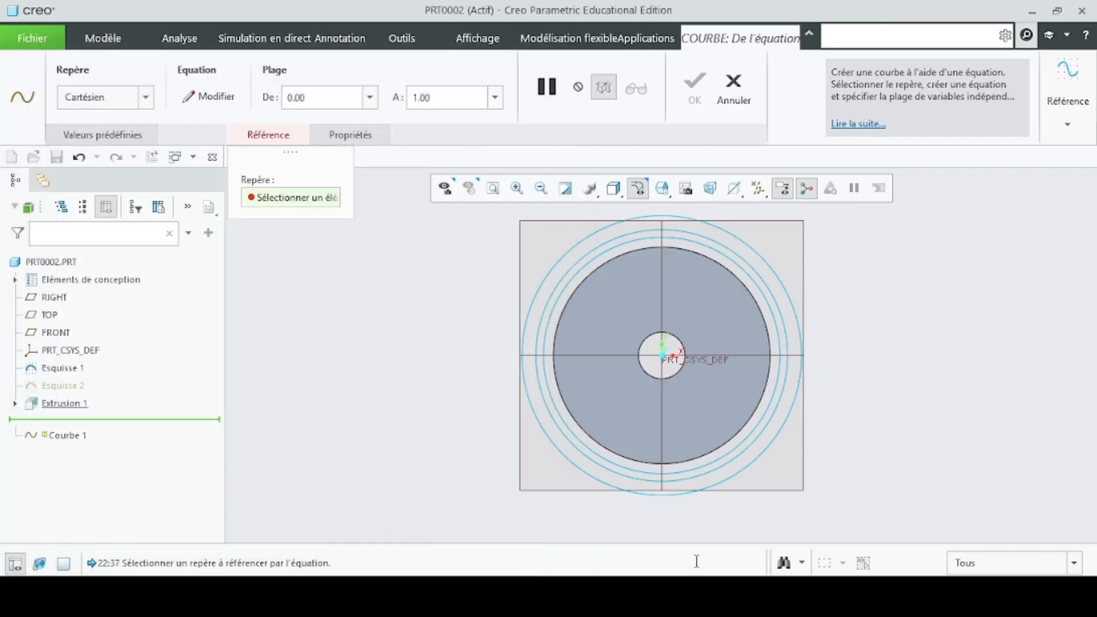
- Open the "Voici les formules de calcul" file from Téléchargements and copy its involute equation block, R_BASE through Z = 0
{"action": "key", "text": "alt+Tab"}
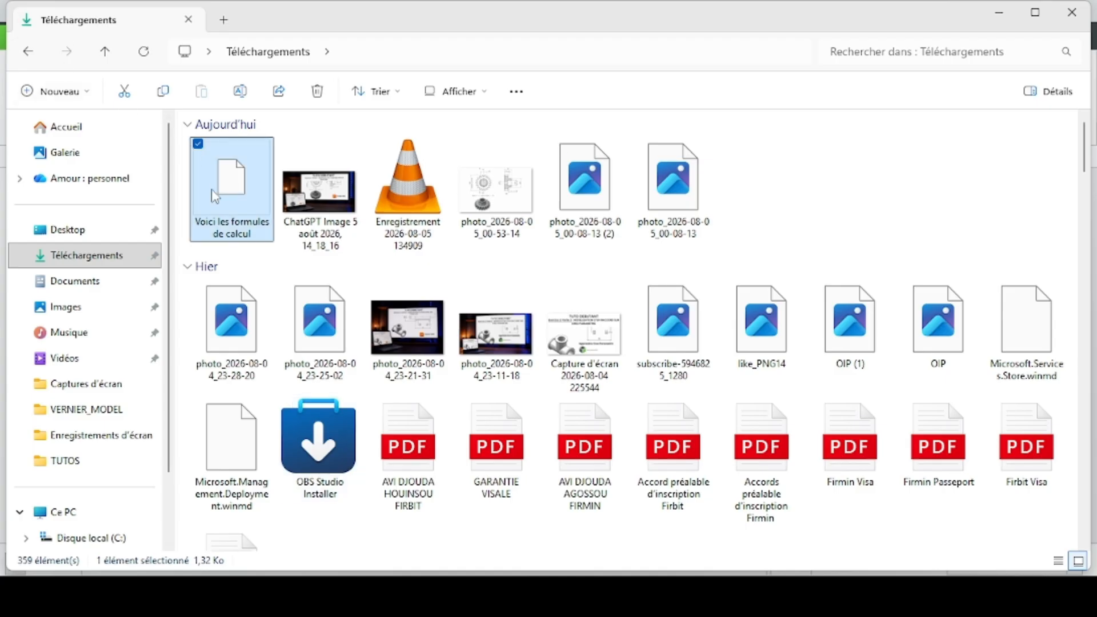
{"action": "double_click", "coordinate": [215, 196]}
{"action": "scroll", "coordinate": [166, 354], "scroll_direction": "down", "scroll_amount": 5}
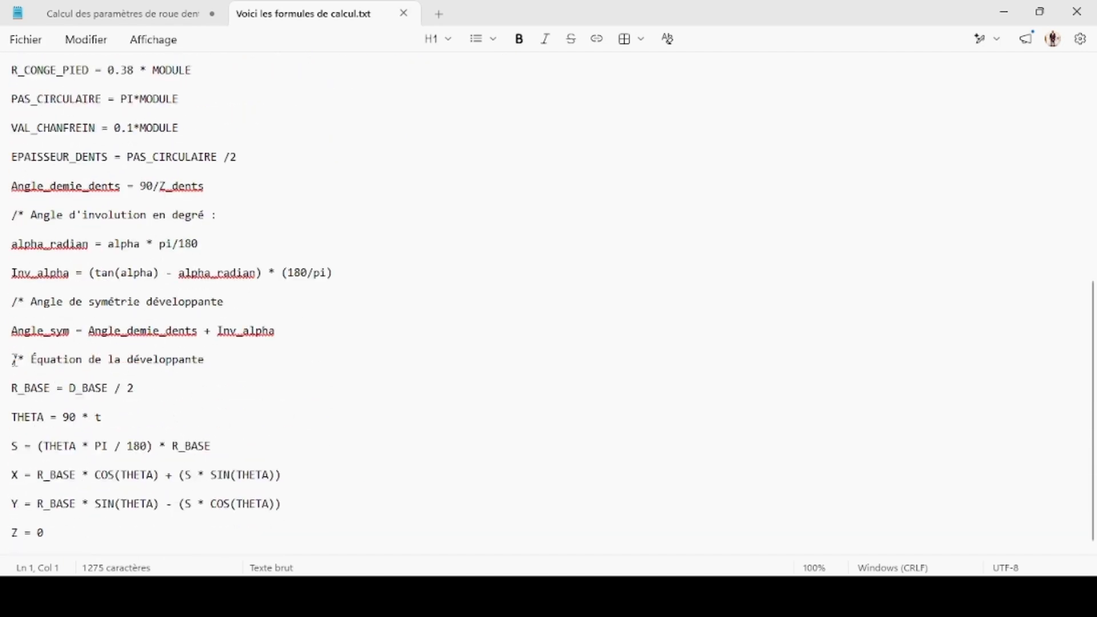
{"action": "left_click_drag", "start_coordinate": [14, 360], "coordinate": [97, 539]}
{"action": "key", "text": "ctrl+c"}
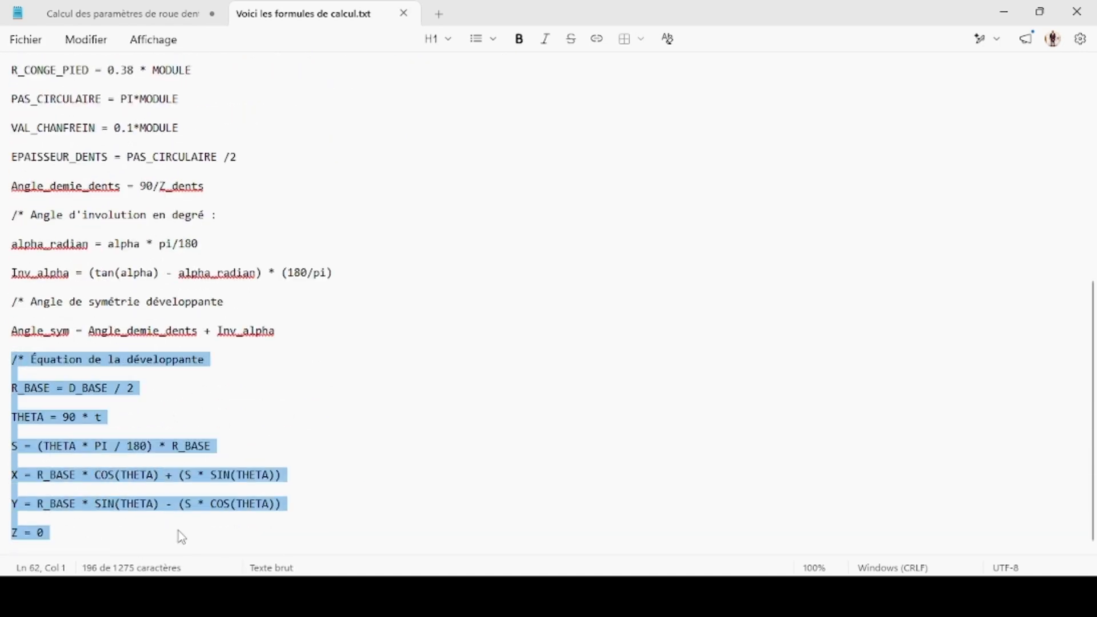
- Define the Creo curve with the copied involute equations, including R_BASE = D_BASE / 2, THETA = 90 * t and Z = 0, and verify the relations
{"action": "mouse_move", "coordinate": [728, 566]}
{"action": "left_click", "coordinate": [851, 532]}
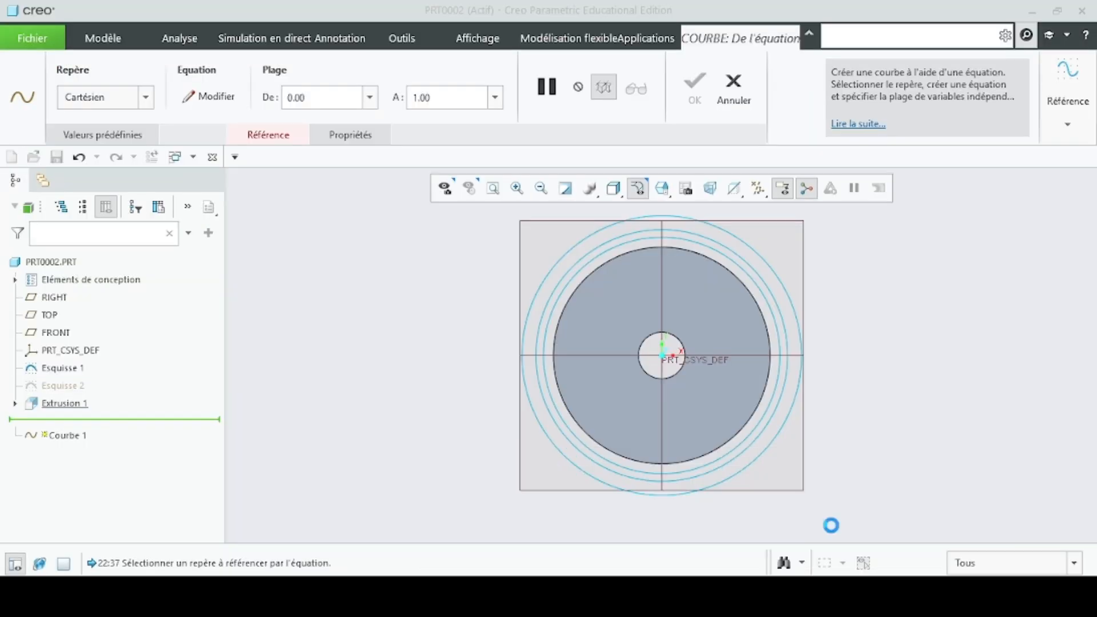
{"action": "left_click", "coordinate": [231, 100]}
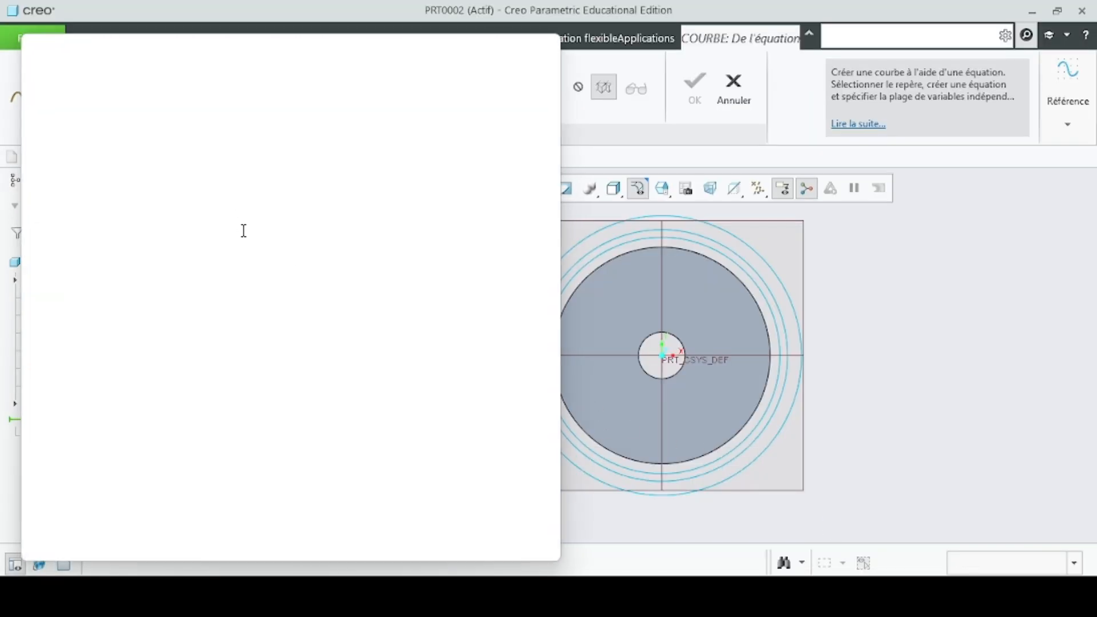
{"action": "key", "text": "ctrl+v"}
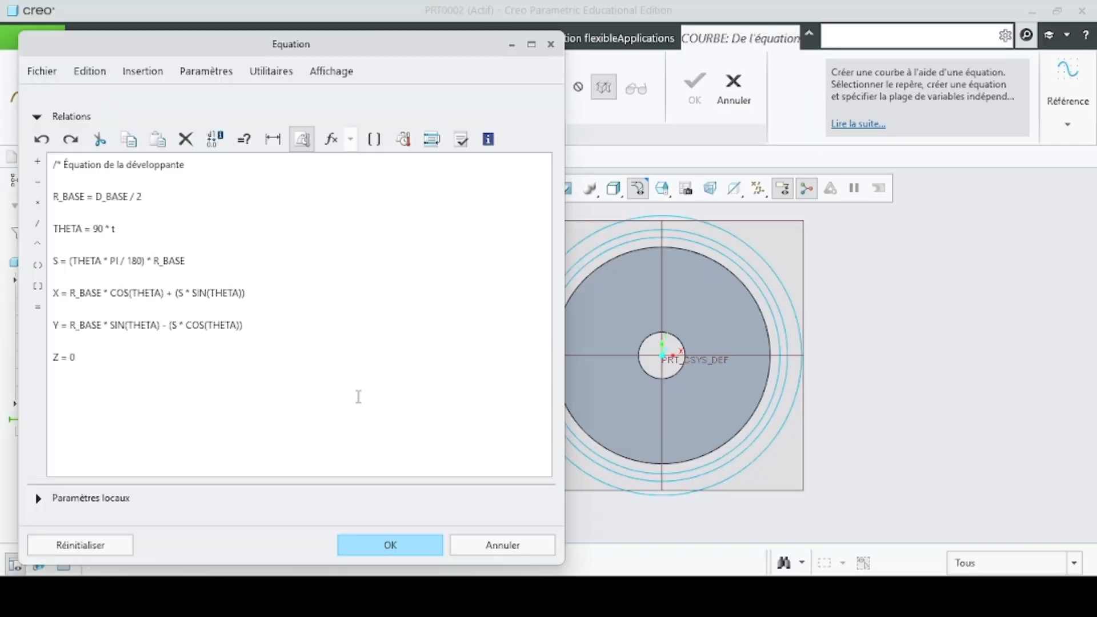
{"action": "left_click", "coordinate": [461, 140]}
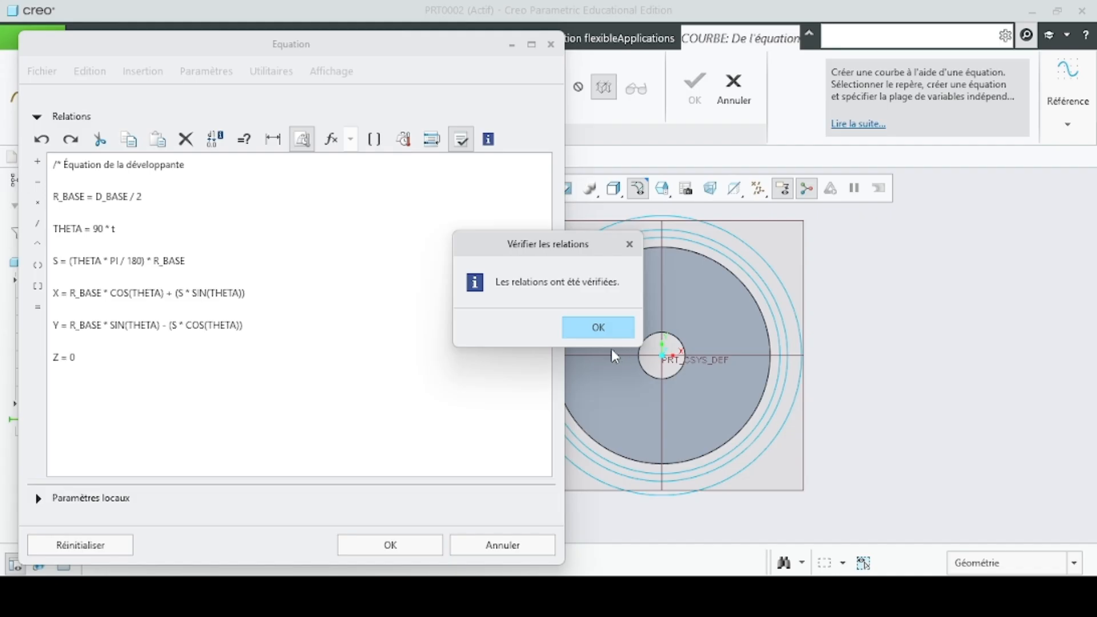
{"action": "left_click", "coordinate": [599, 329]}
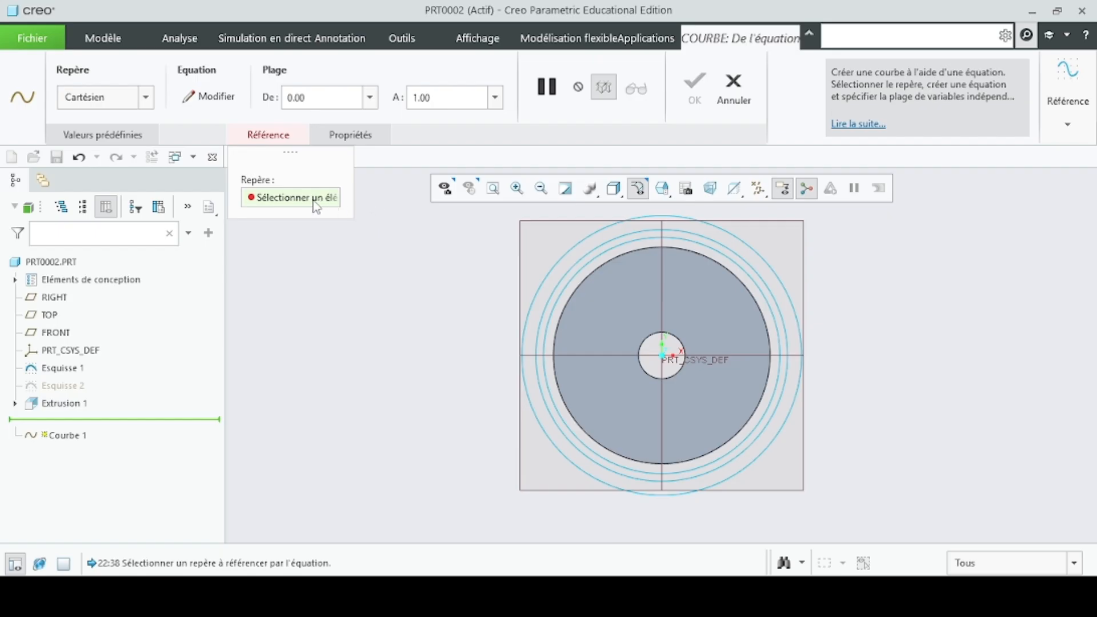
- Set PRT_CSYS_DEF as the reference coordinate system of the involute curve
{"action": "left_click", "coordinate": [63, 352]}
{"action": "scroll", "coordinate": [834, 343], "scroll_direction": "up", "scroll_amount": 5}
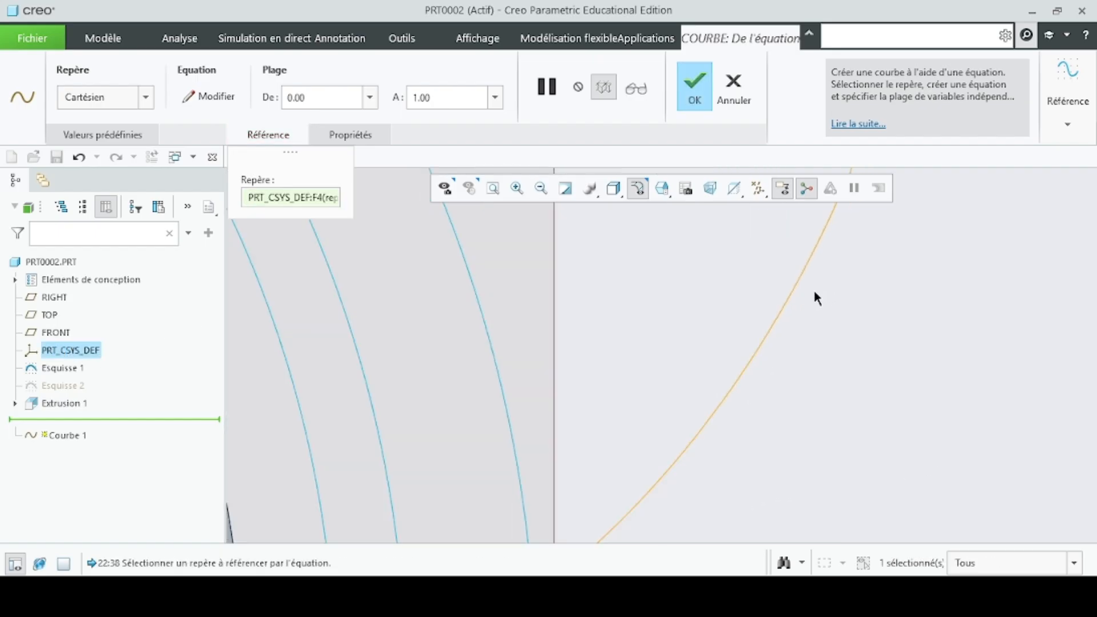
{"action": "scroll", "coordinate": [792, 298], "scroll_direction": "down", "scroll_amount": 6}
{"action": "scroll", "coordinate": [800, 323], "scroll_direction": "up", "scroll_amount": 5}
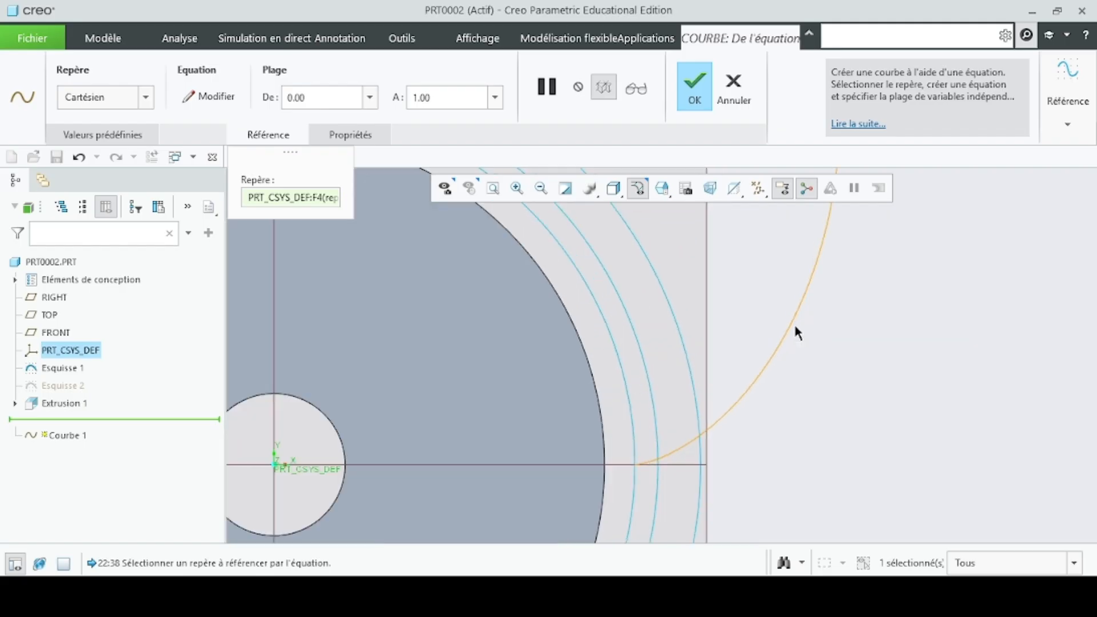
- Accept the equation-based involute curve and orient the model to the FRONT view
{"action": "scroll", "coordinate": [795, 327], "scroll_direction": "down", "scroll_amount": 4}
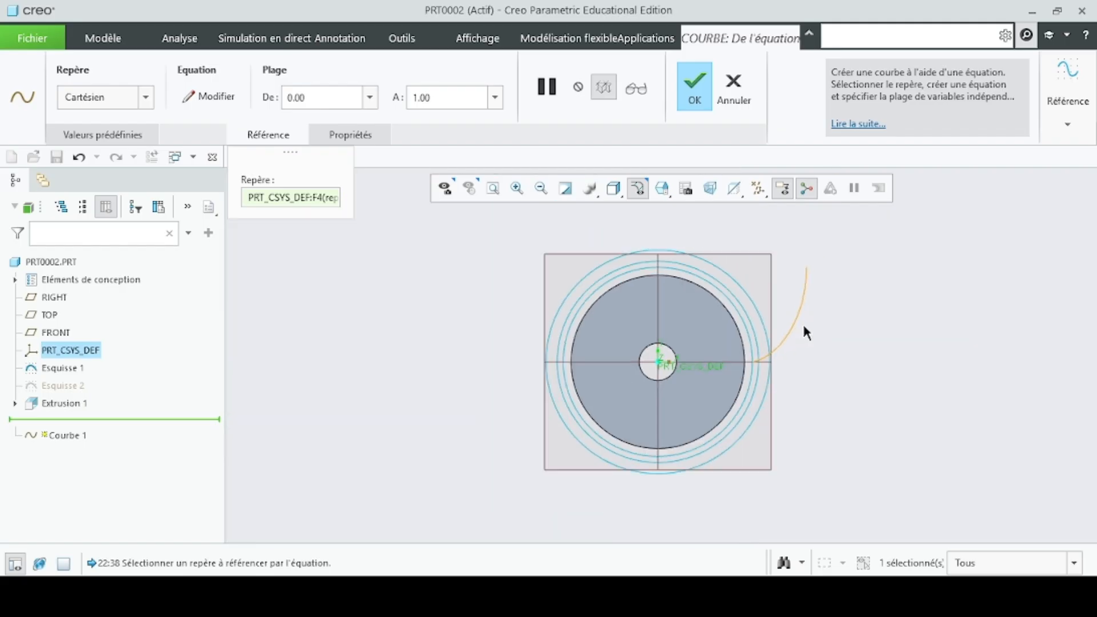
{"action": "left_click", "coordinate": [695, 92]}
{"action": "mouse_move", "coordinate": [470, 324]}
{"action": "middle_mouse_down"}
{"action": "mouse_move", "coordinate": [421, 345]}
{"action": "mouse_move", "coordinate": [458, 321]}
{"action": "mouse_move", "coordinate": [444, 323]}
{"action": "middle_mouse_up"}
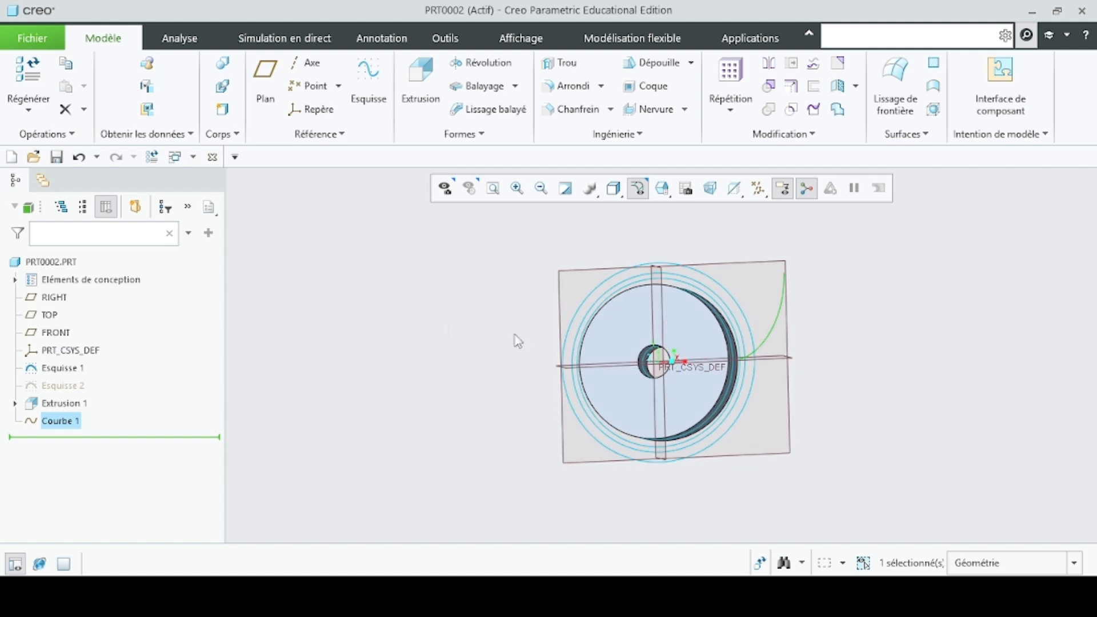
{"action": "left_click", "coordinate": [662, 189]}
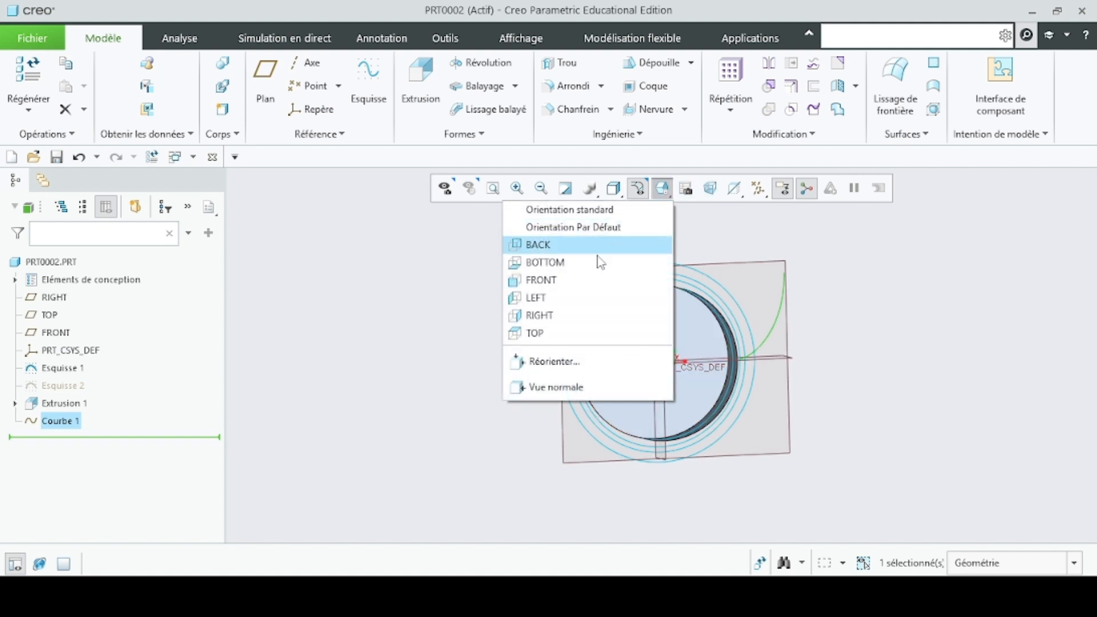
{"action": "left_click", "coordinate": [573, 280]}
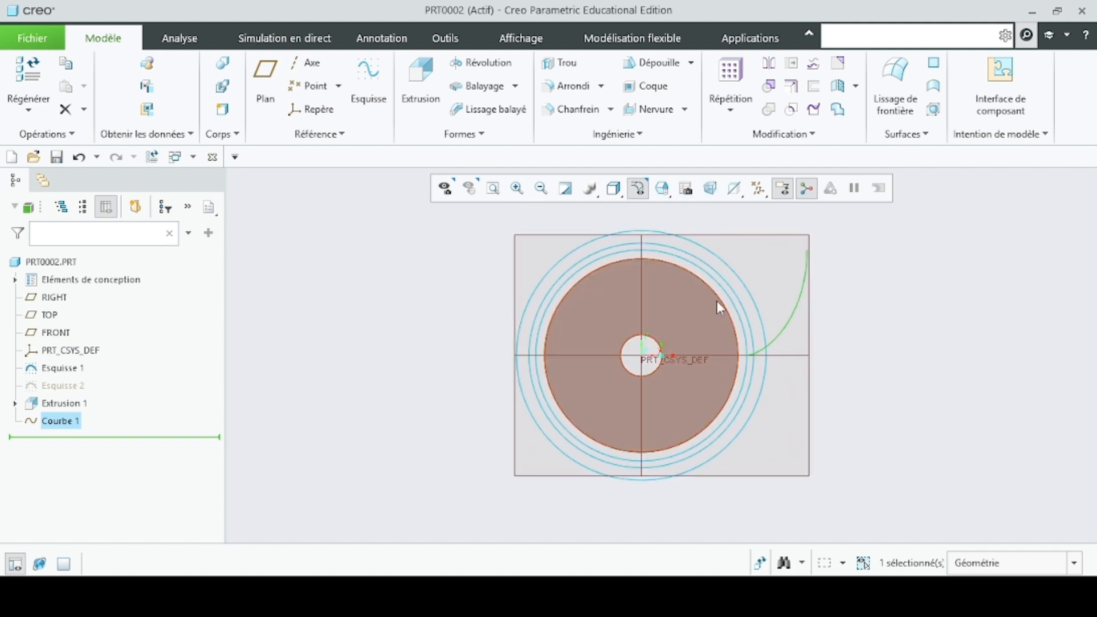
- Trim the involute curve at the outermost circle of Esquisse 1, keeping the portion inside that circle
{"action": "left_click", "coordinate": [768, 86]}
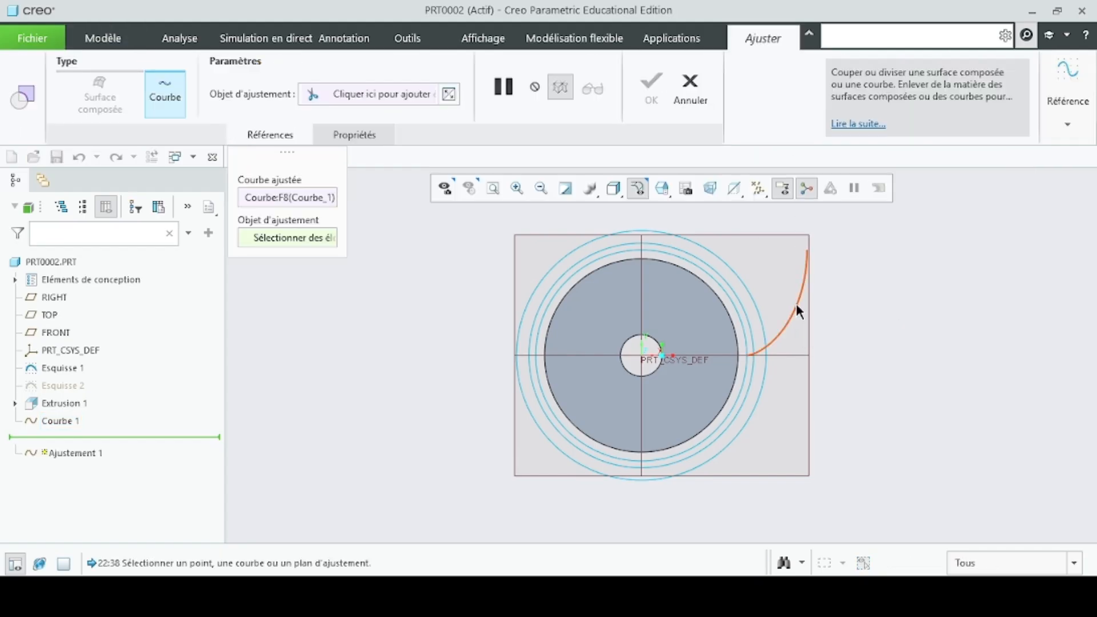
{"action": "left_click", "coordinate": [797, 303]}
{"action": "left_click", "coordinate": [305, 236]}
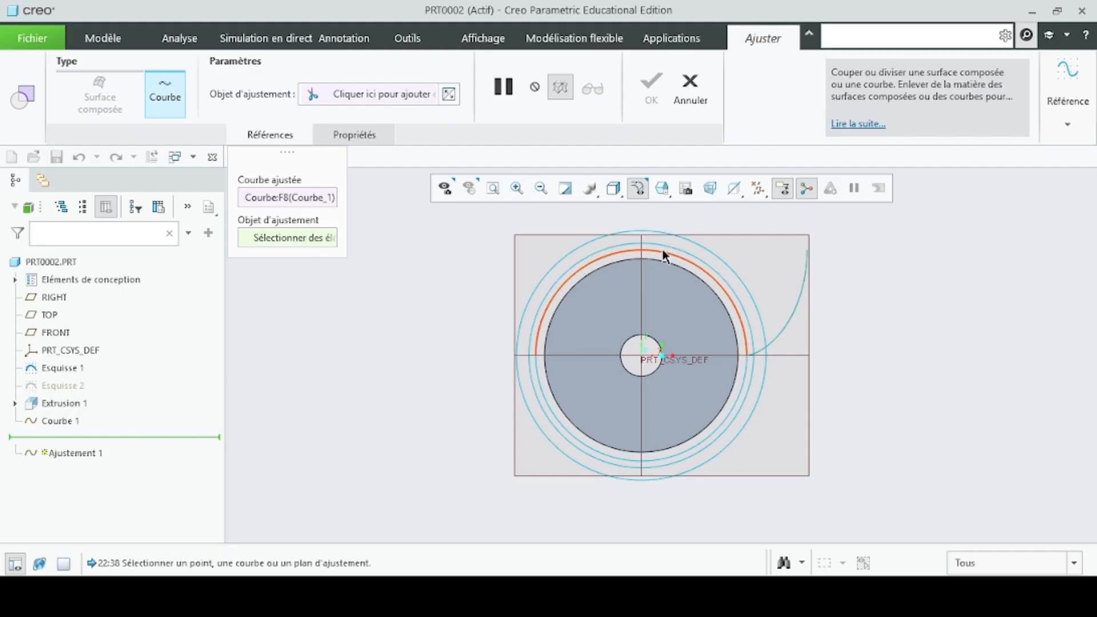
{"action": "left_click", "coordinate": [729, 278]}
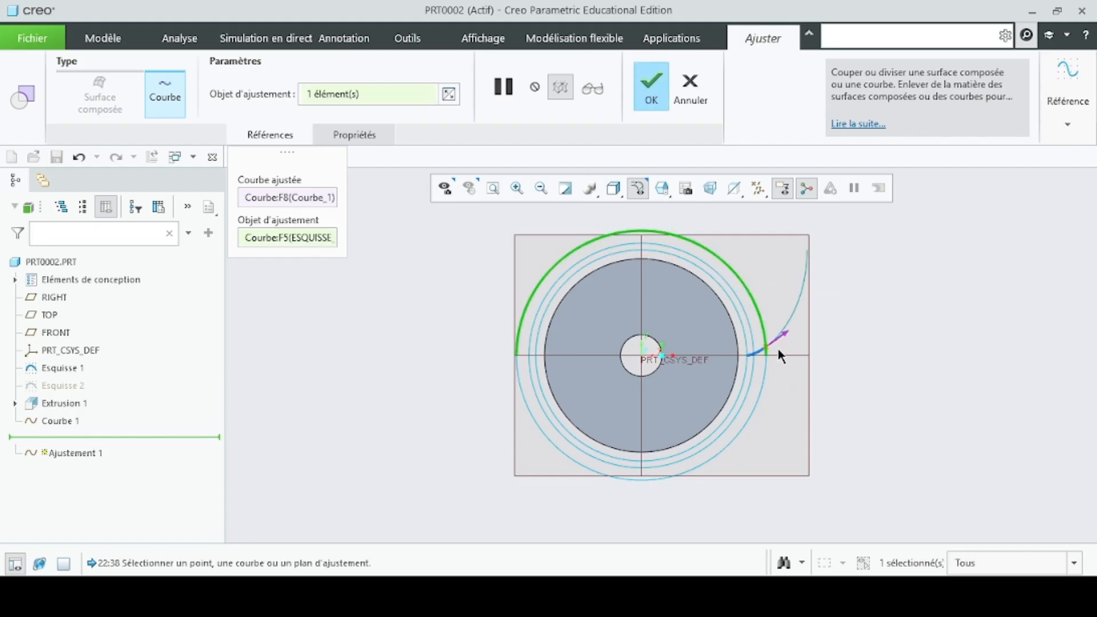
{"action": "left_click", "coordinate": [654, 97]}
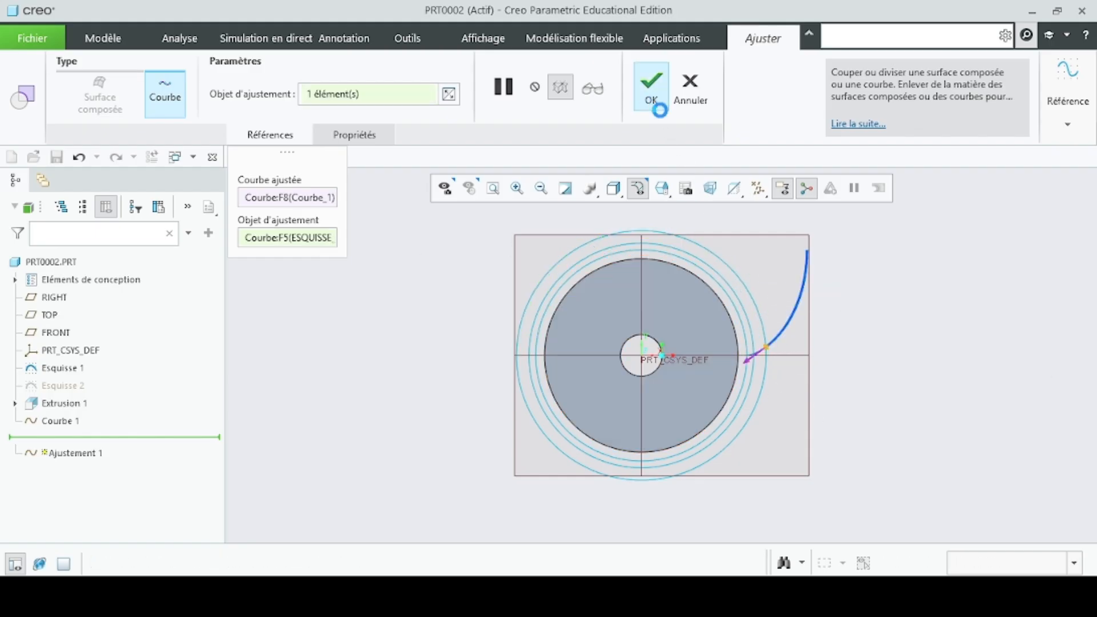
{"action": "scroll", "coordinate": [808, 389], "scroll_direction": "down", "scroll_amount": 6}
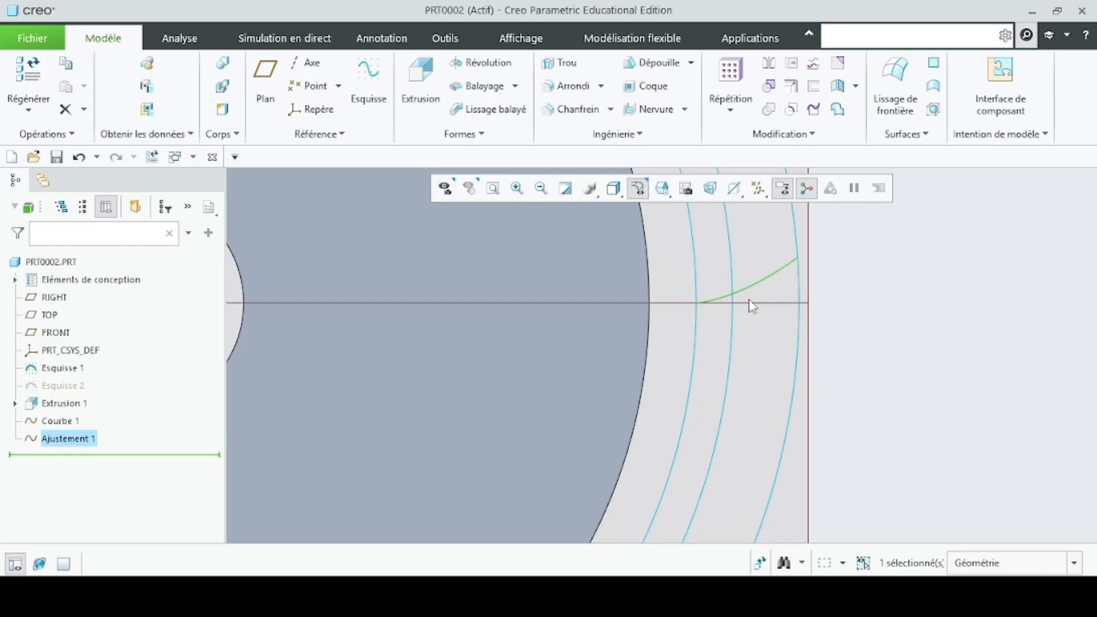
{"action": "scroll", "coordinate": [753, 307], "scroll_direction": "up", "scroll_amount": 6}
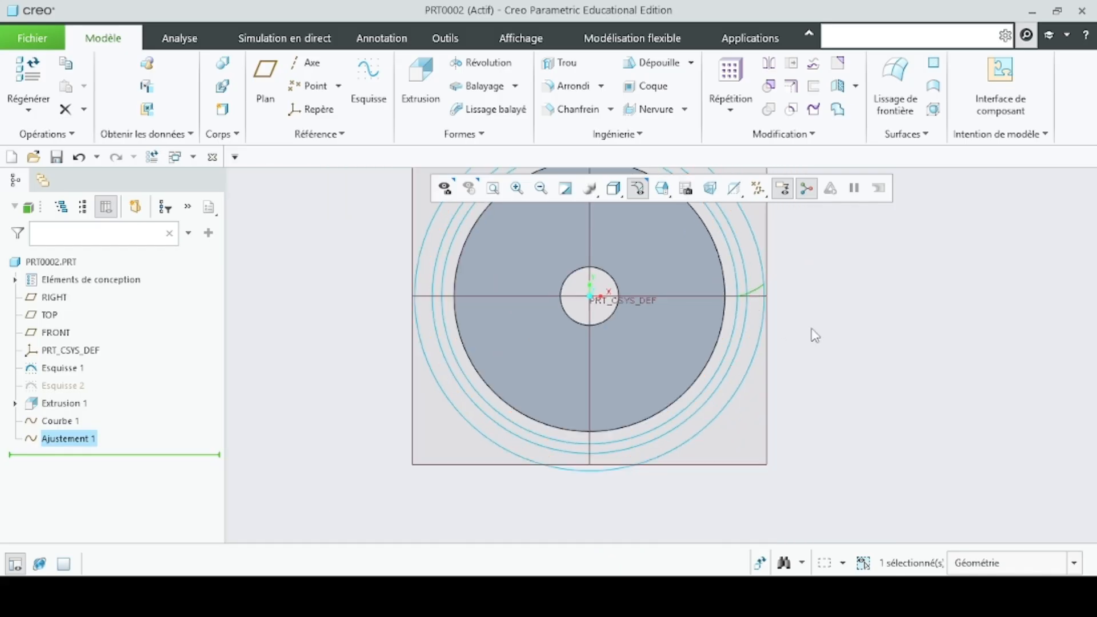
{"action": "scroll", "coordinate": [782, 339], "scroll_direction": "up", "scroll_amount": 3}
- Create a reference axis passing through the intersection of the TOP and RIGHT planes
{"action": "middle_click_drag", "start_coordinate": [809, 336], "coordinate": [796, 346]}
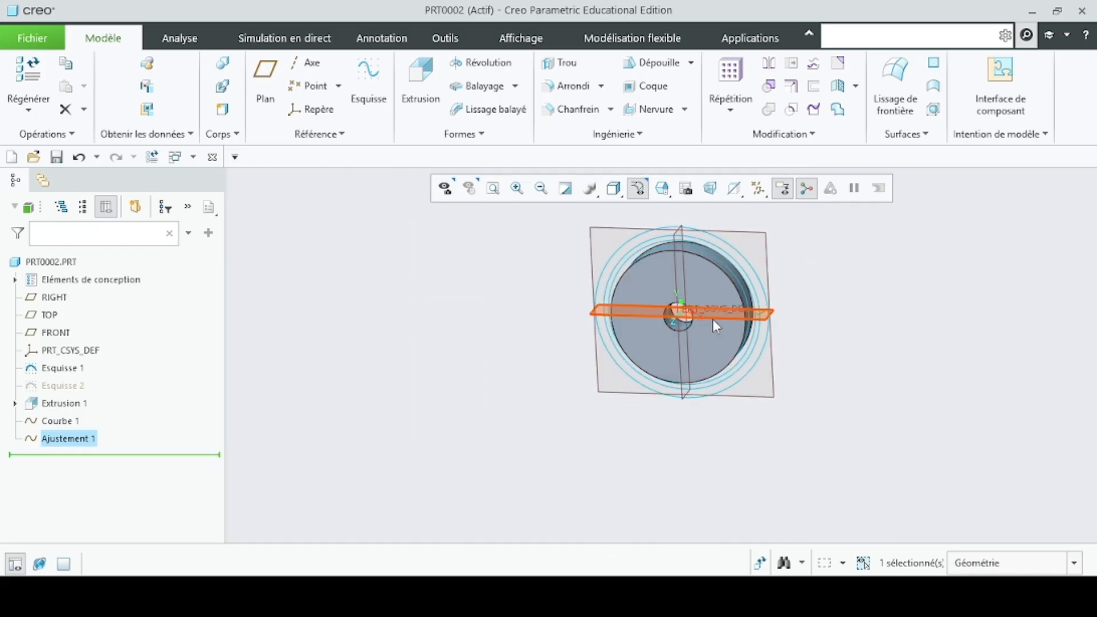
{"action": "scroll", "coordinate": [714, 318], "scroll_direction": "down", "scroll_amount": 6}
{"action": "scroll", "coordinate": [609, 351], "scroll_direction": "up", "scroll_amount": 6}
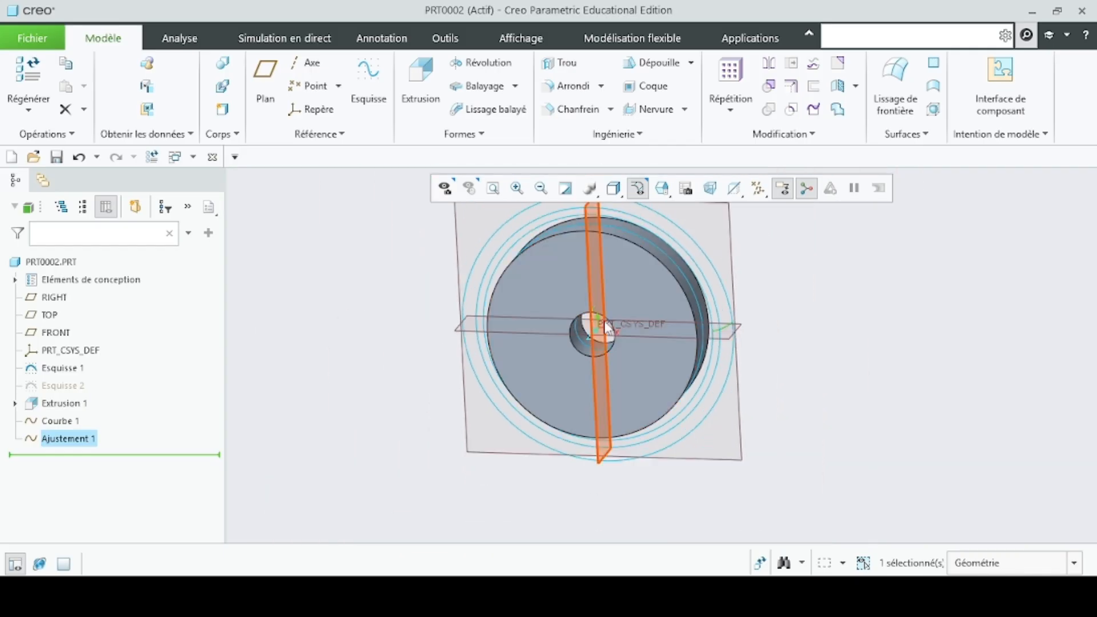
{"action": "left_click", "coordinate": [309, 63]}
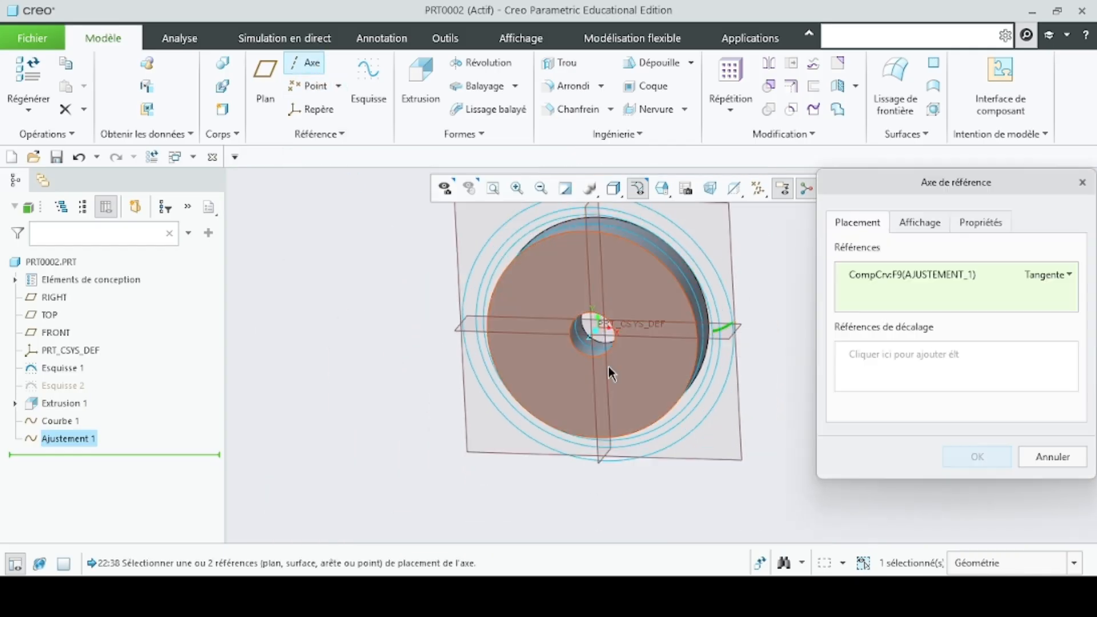
{"action": "left_click", "coordinate": [717, 338]}
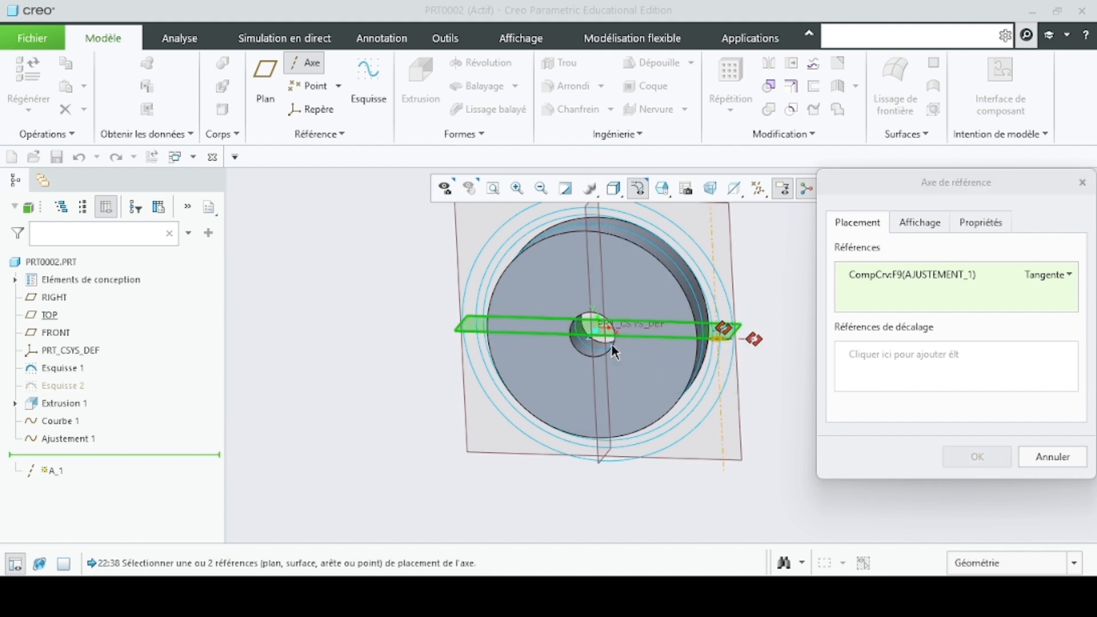
{"action": "left_click", "coordinate": [592, 232], "text": "ctrl"}
{"action": "scroll", "coordinate": [589, 374], "scroll_direction": "down", "scroll_amount": 3}
{"action": "scroll", "coordinate": [634, 297], "scroll_direction": "down", "scroll_amount": 5}
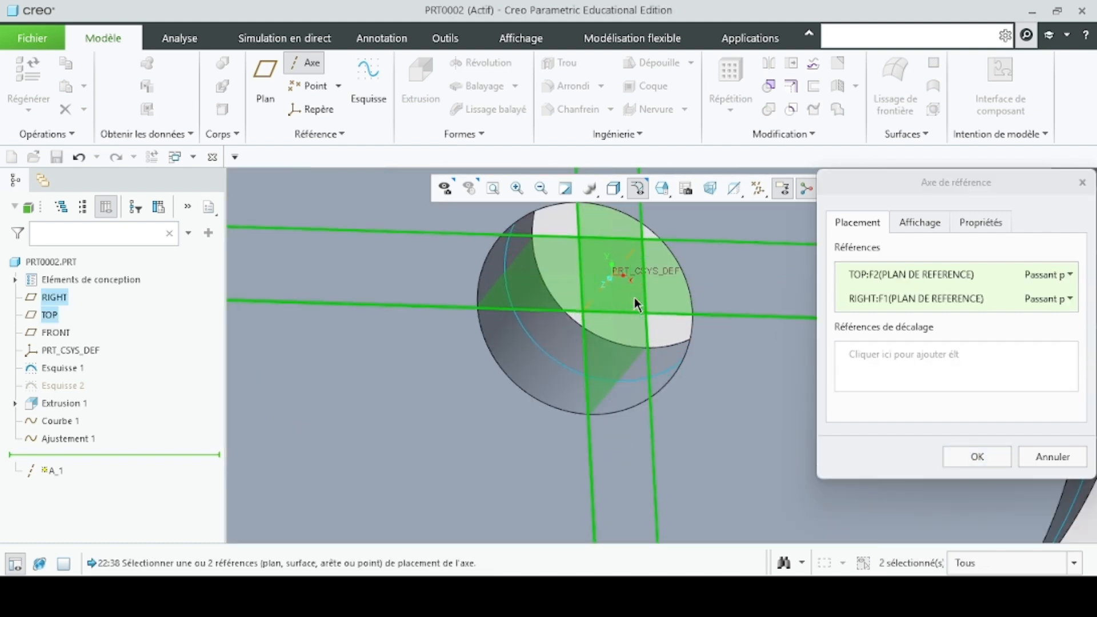
{"action": "scroll", "coordinate": [611, 291], "scroll_direction": "up", "scroll_amount": 6}
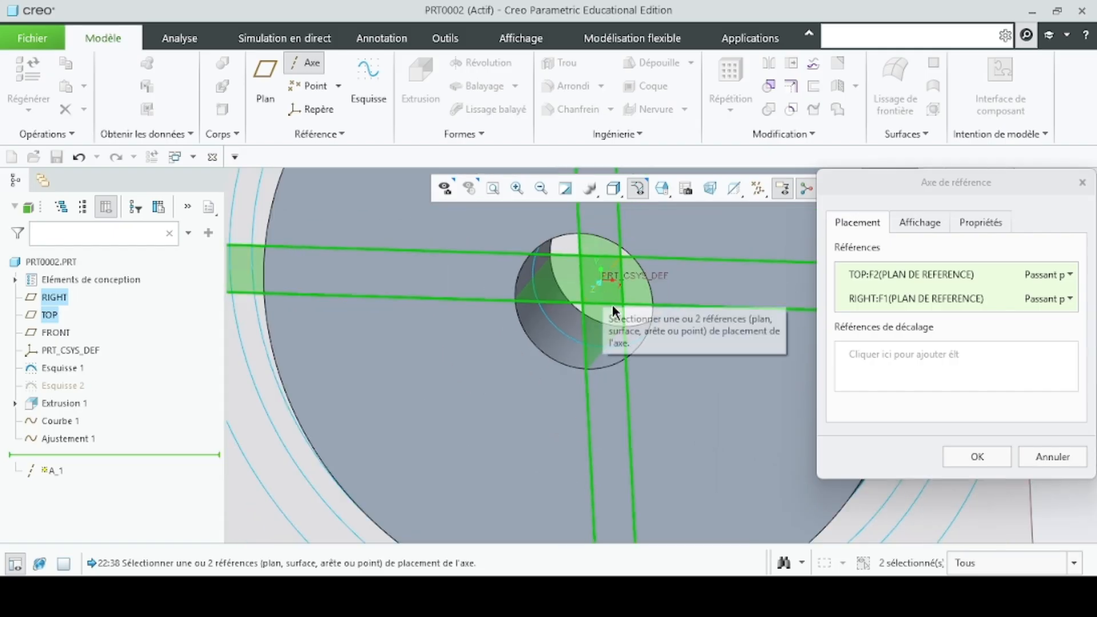
{"action": "scroll", "coordinate": [654, 375], "scroll_direction": "up", "scroll_amount": 2}
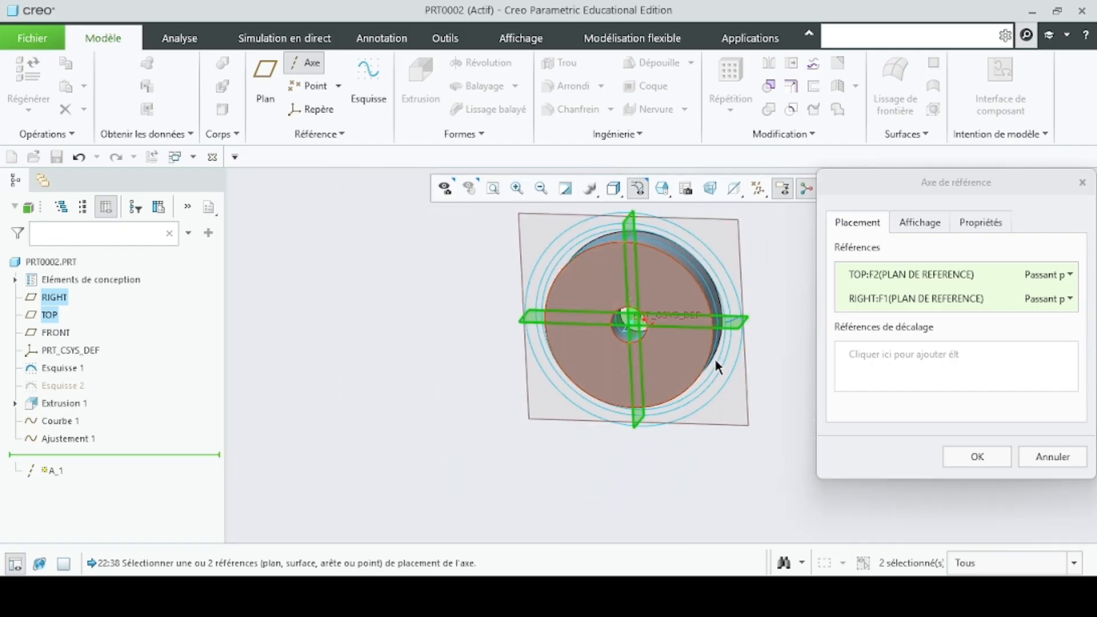
{"action": "left_click", "coordinate": [978, 457]}
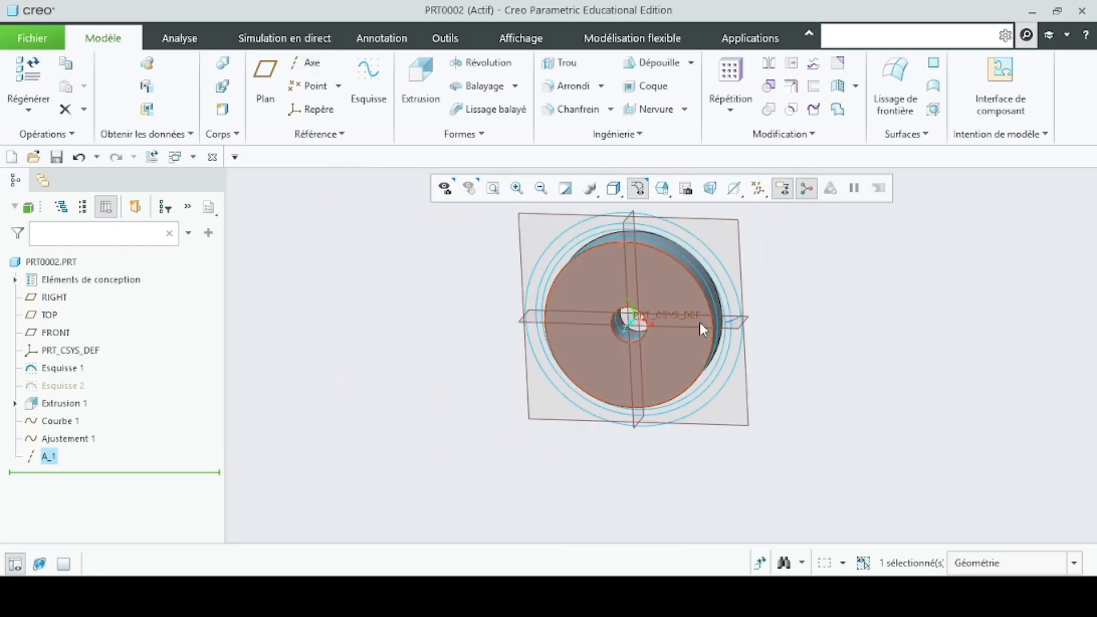
- Start a reference plane passing through axis A_1 and rotated from the TOP plane
{"action": "scroll", "coordinate": [650, 328], "scroll_direction": "down", "scroll_amount": 4}
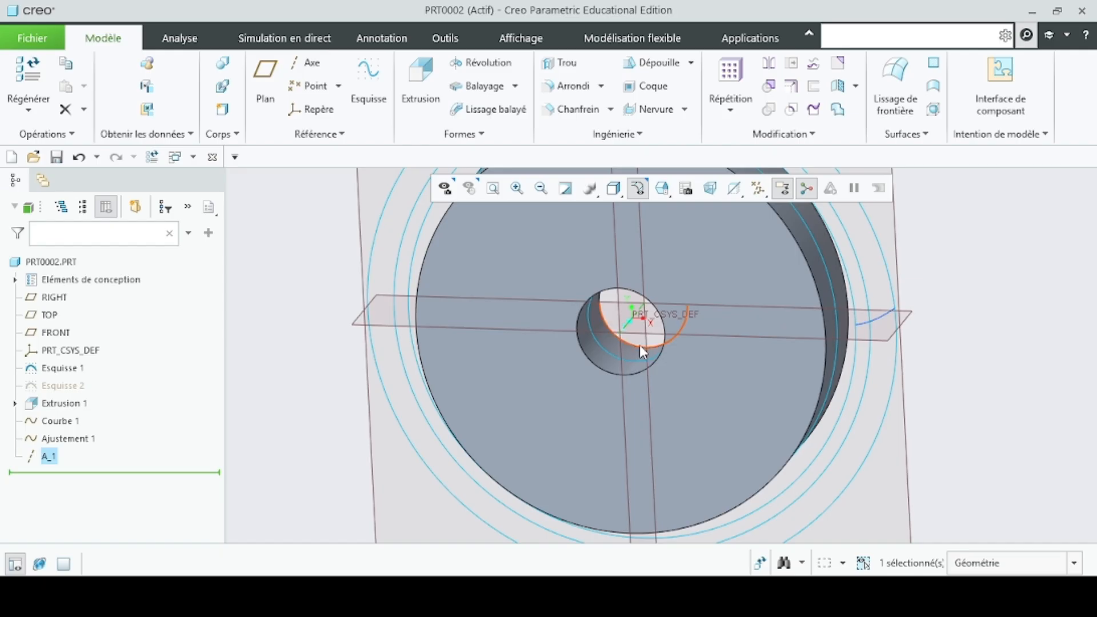
{"action": "scroll", "coordinate": [640, 345], "scroll_direction": "up", "scroll_amount": 4}
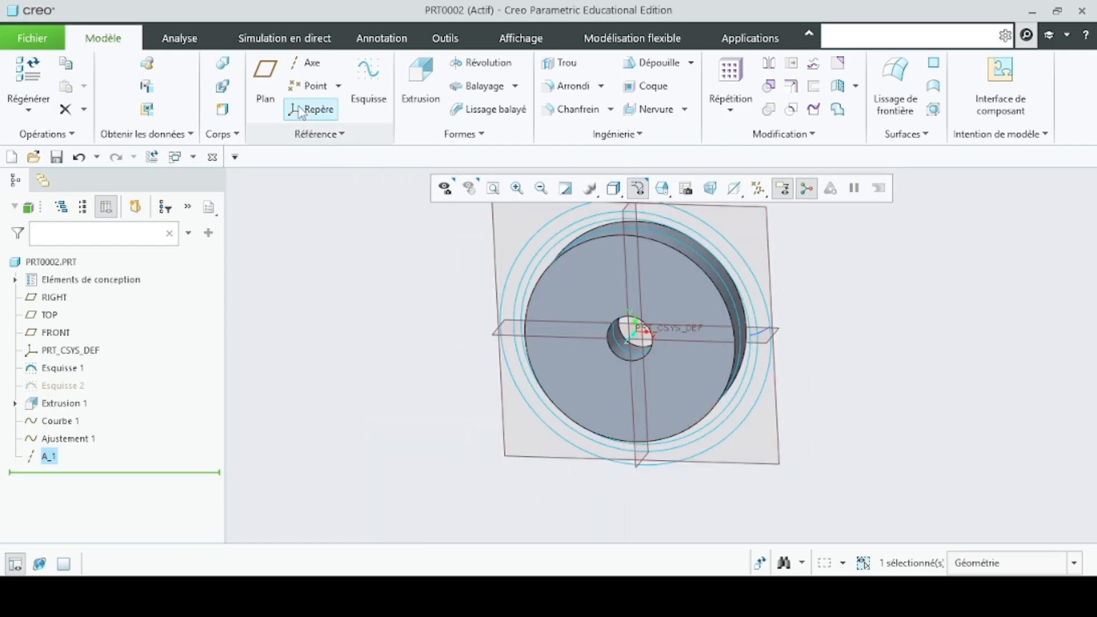
{"action": "left_click", "coordinate": [264, 94]}
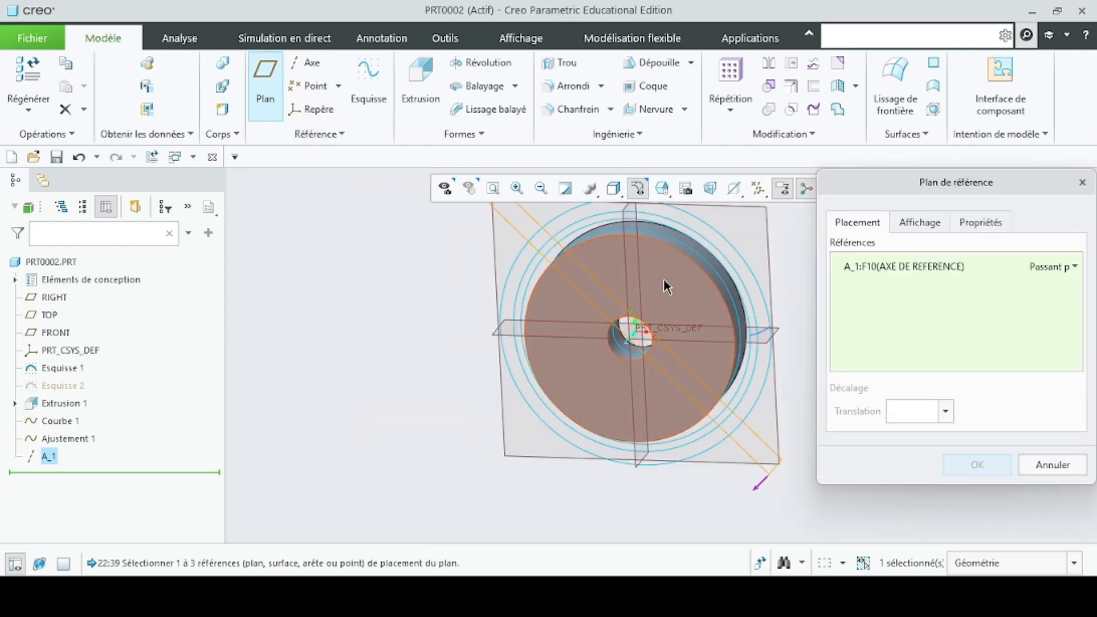
{"action": "left_click", "coordinate": [756, 340]}
{"action": "scroll", "coordinate": [651, 337], "scroll_direction": "down", "scroll_amount": 5}
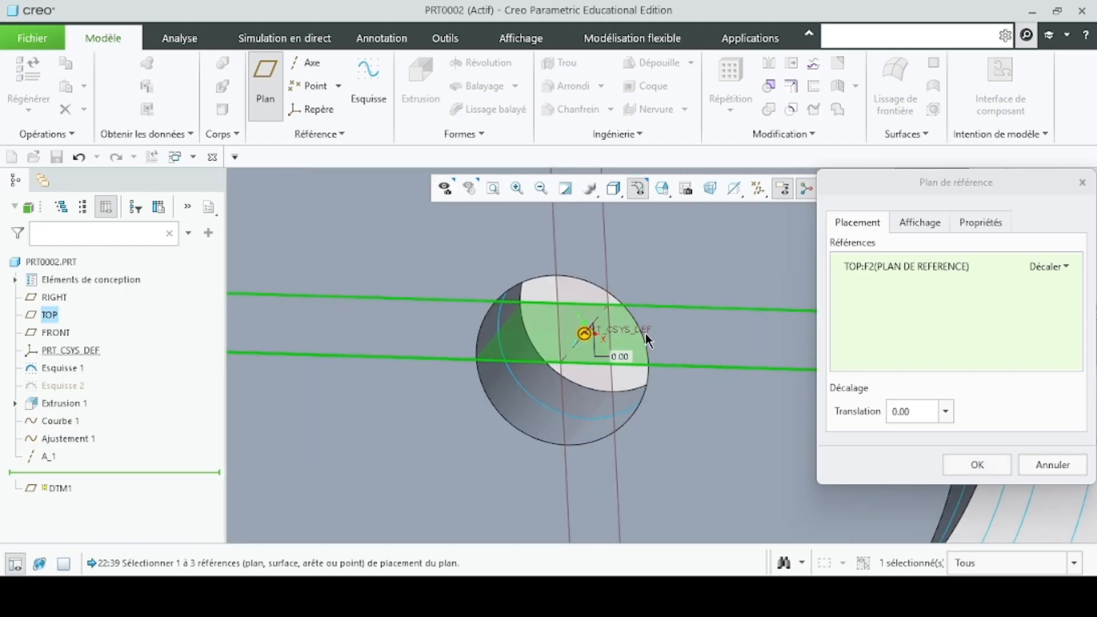
{"action": "scroll", "coordinate": [646, 334], "scroll_direction": "down", "scroll_amount": 3}
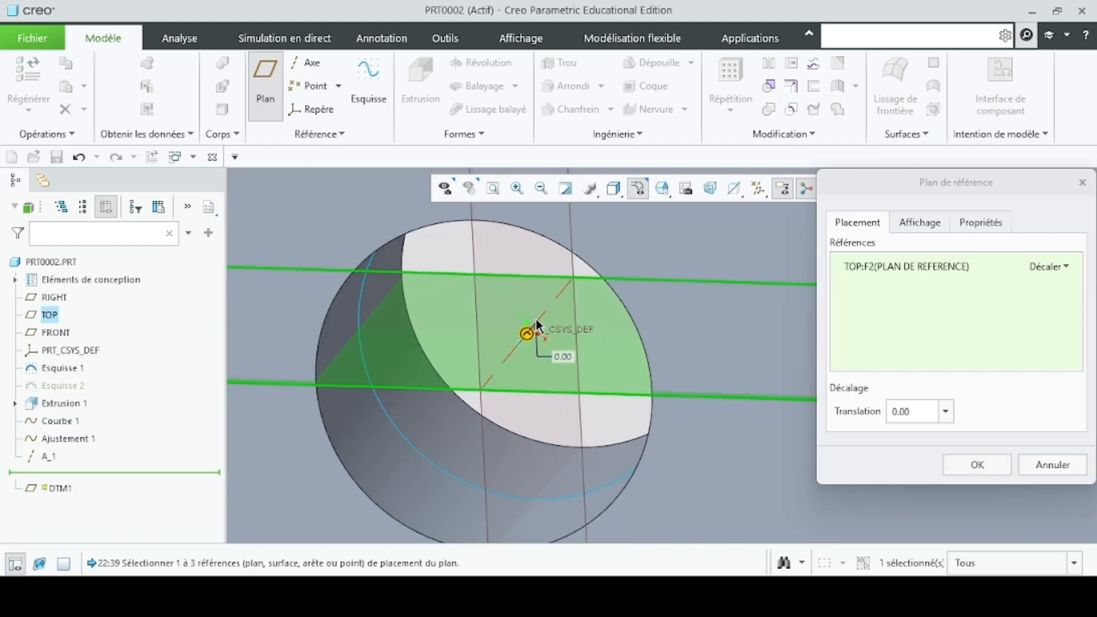
{"action": "left_click", "coordinate": [563, 292], "text": "ctrl"}
{"action": "scroll", "coordinate": [573, 355], "scroll_direction": "up", "scroll_amount": 3}
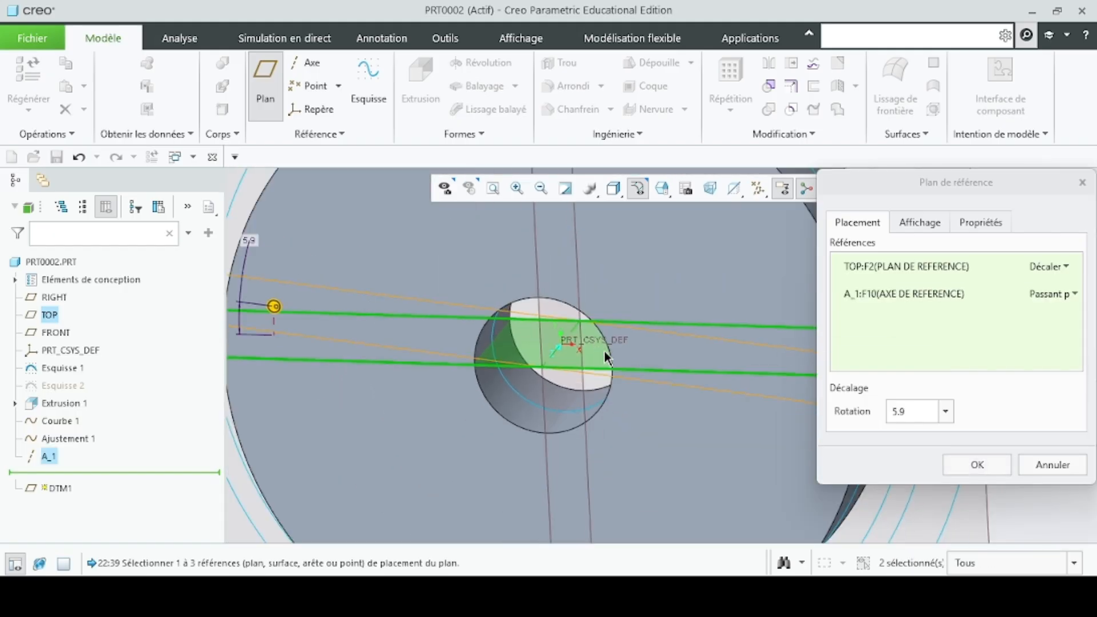
{"action": "scroll", "coordinate": [604, 349], "scroll_direction": "up", "scroll_amount": 2}
{"action": "scroll", "coordinate": [600, 361], "scroll_direction": "up", "scroll_amount": 3}
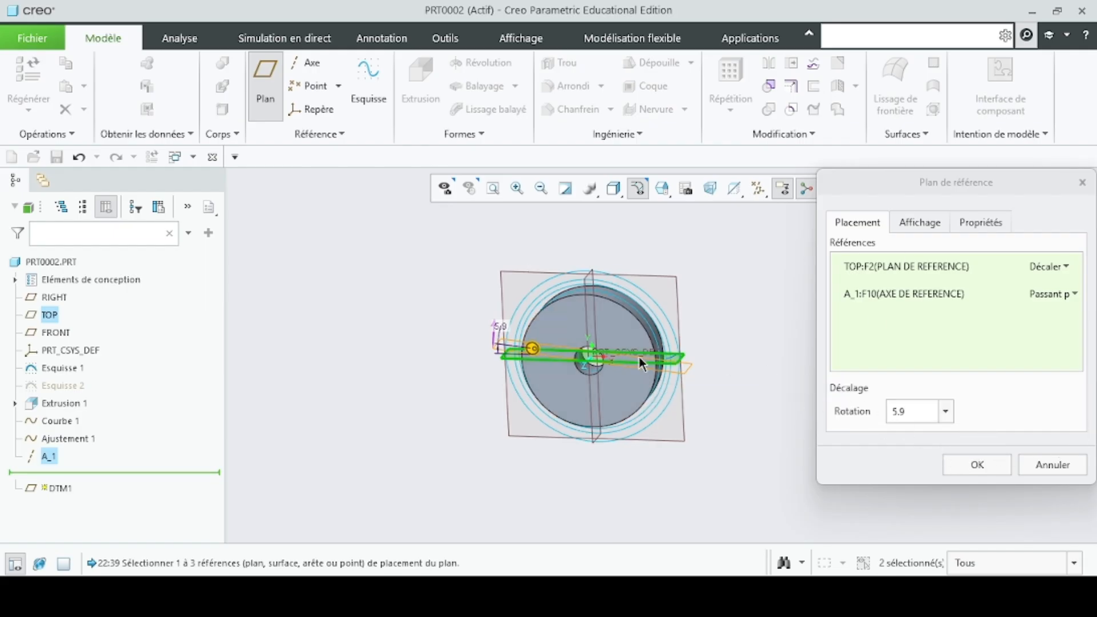
{"action": "scroll", "coordinate": [639, 357], "scroll_direction": "down", "scroll_amount": 3}
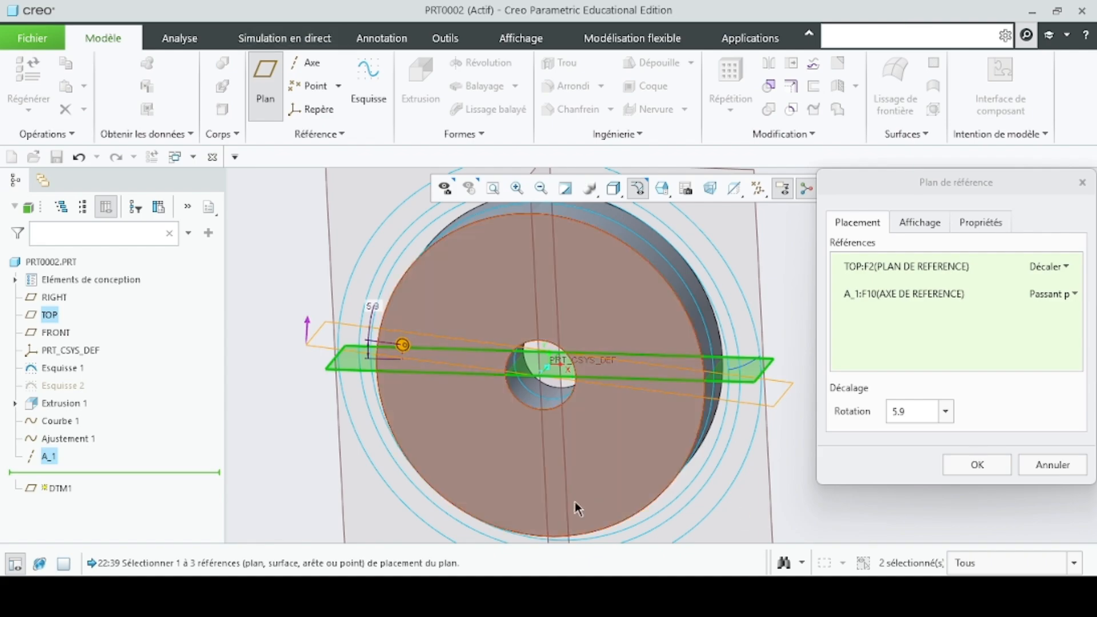
- Switch to the "Voici les formules de calcul" text file and copy the parameter name Angle_sym
{"action": "mouse_move", "coordinate": [703, 597]}
{"action": "left_click", "coordinate": [704, 524]}
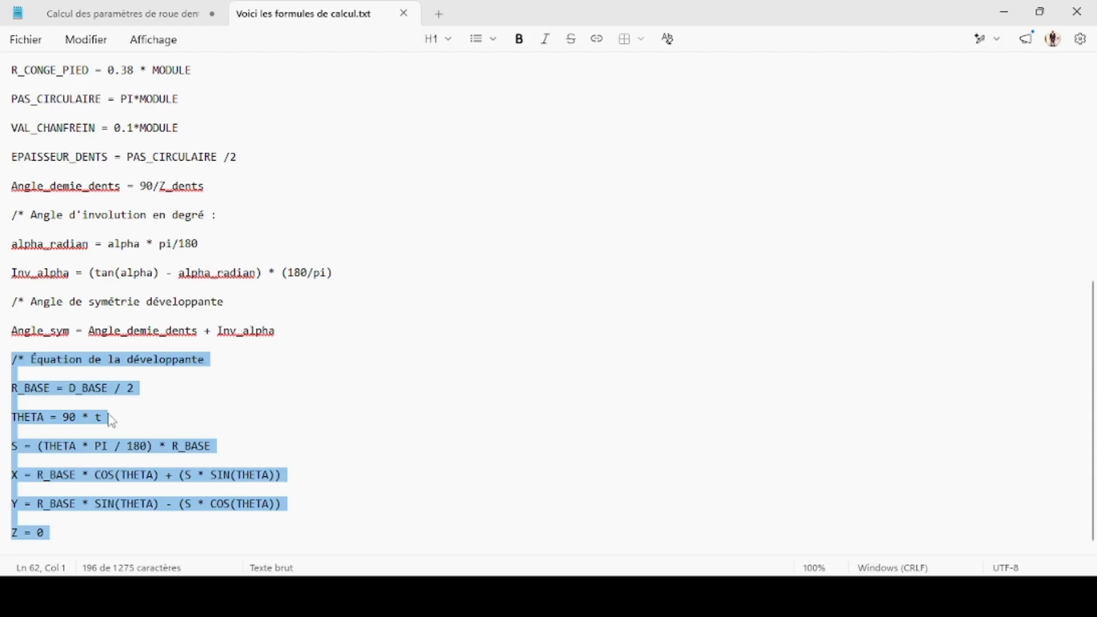
{"action": "left_click", "coordinate": [313, 437]}
{"action": "left_click_drag", "start_coordinate": [77, 331], "coordinate": [27, 334]}
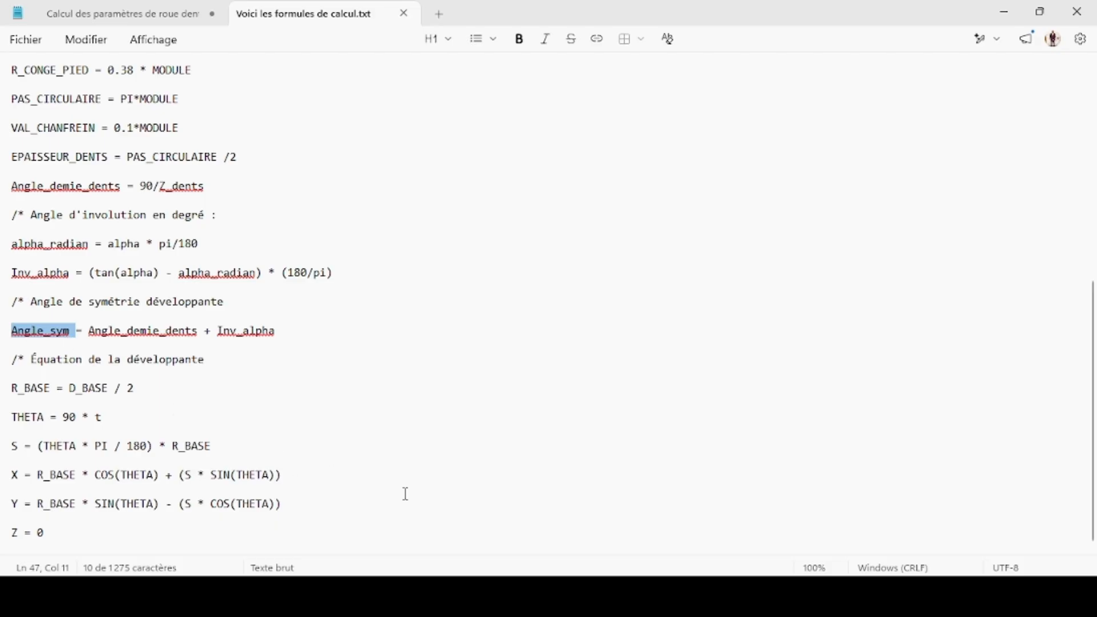
{"action": "mouse_move", "coordinate": [703, 597]}
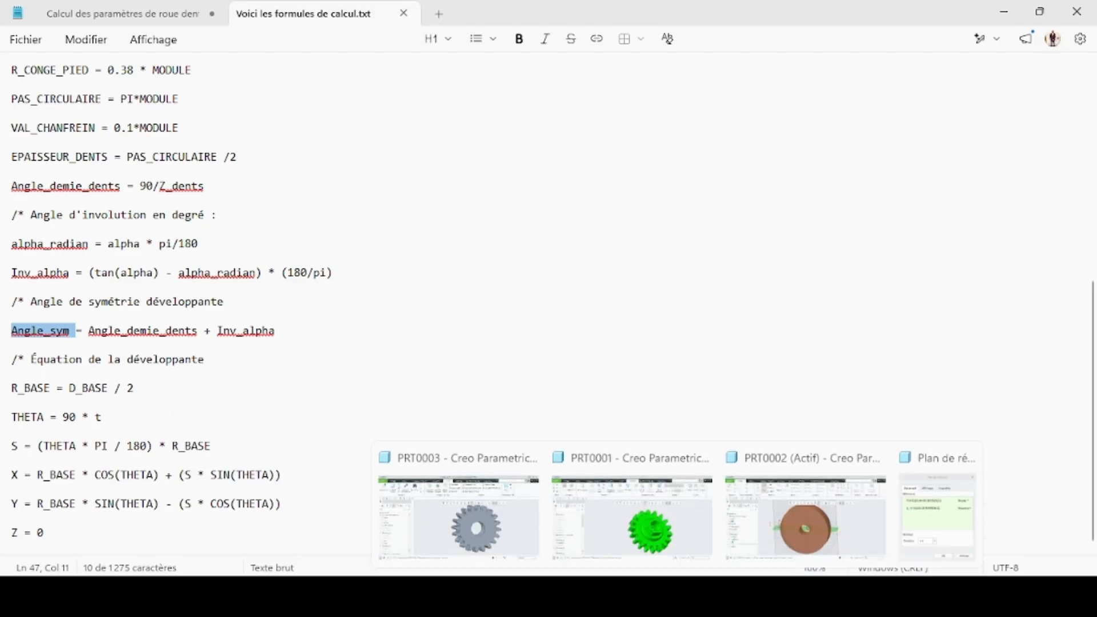
- Back in Creo's PRT0002, drive the new plane's rotation with the parameter Angle_sym and create the plane
{"action": "left_click", "coordinate": [804, 531]}
{"action": "double_click", "coordinate": [906, 413]}
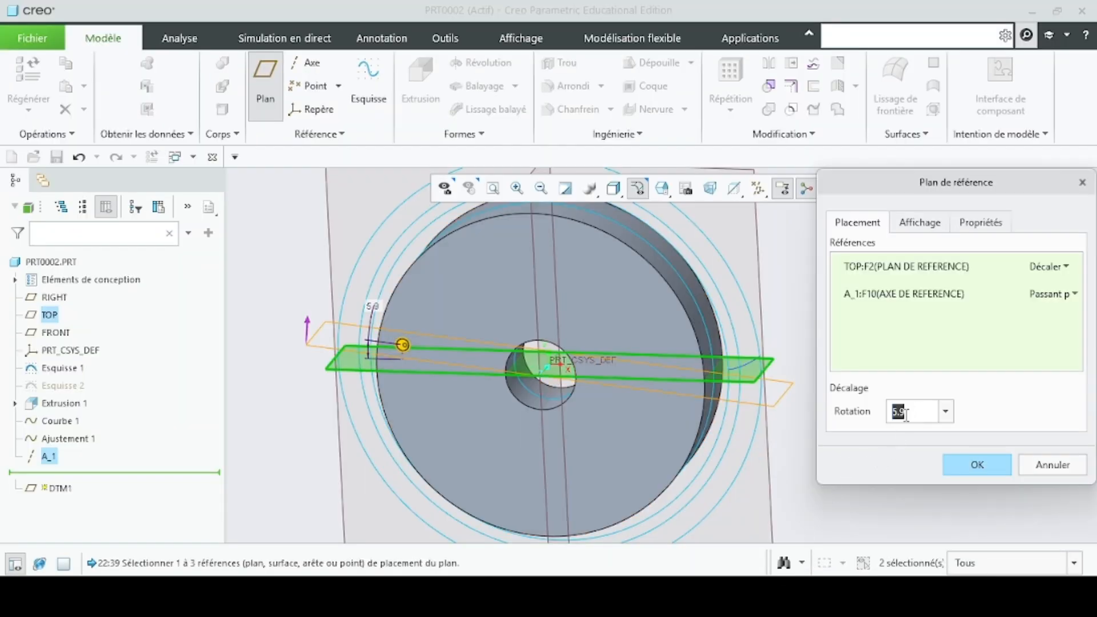
{"action": "type", "text": "Angle_sym"}
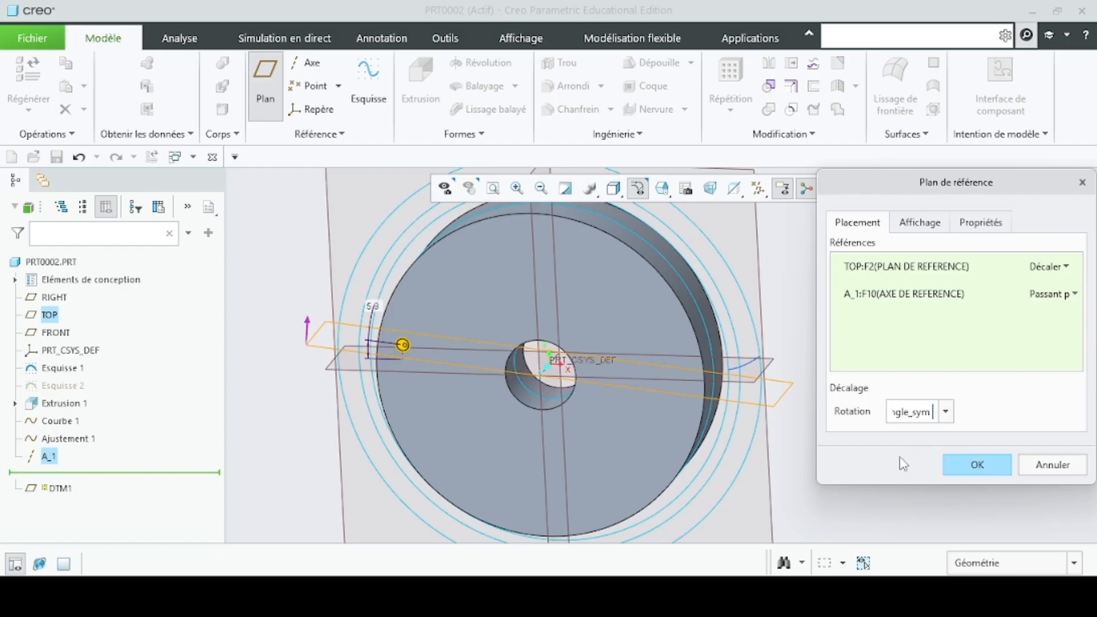
{"action": "left_click", "coordinate": [815, 368]}
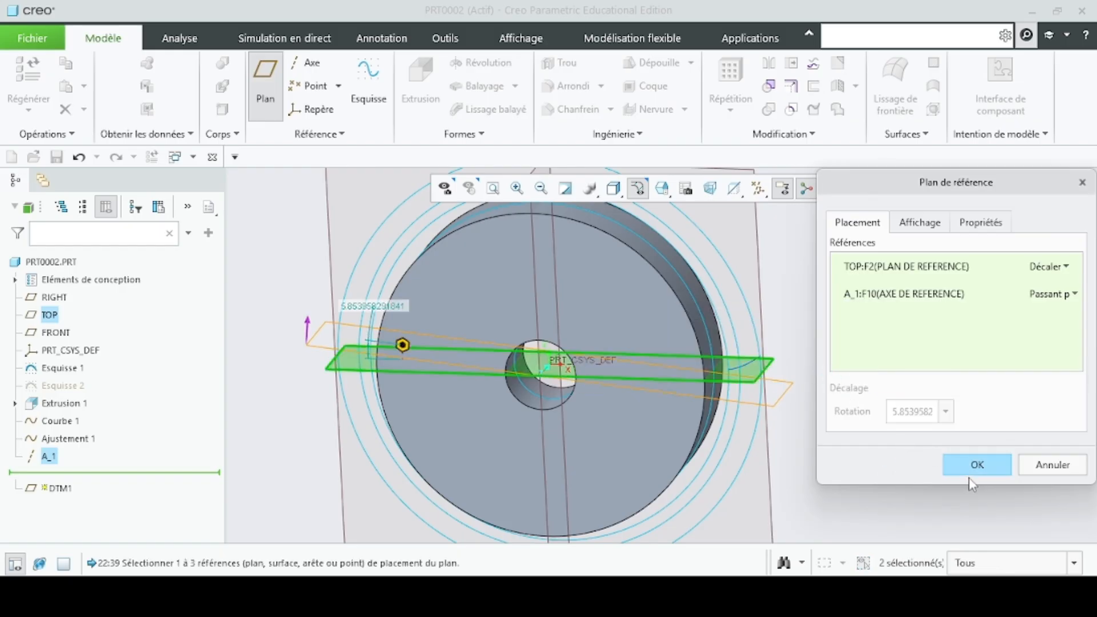
{"action": "left_click", "coordinate": [973, 466]}
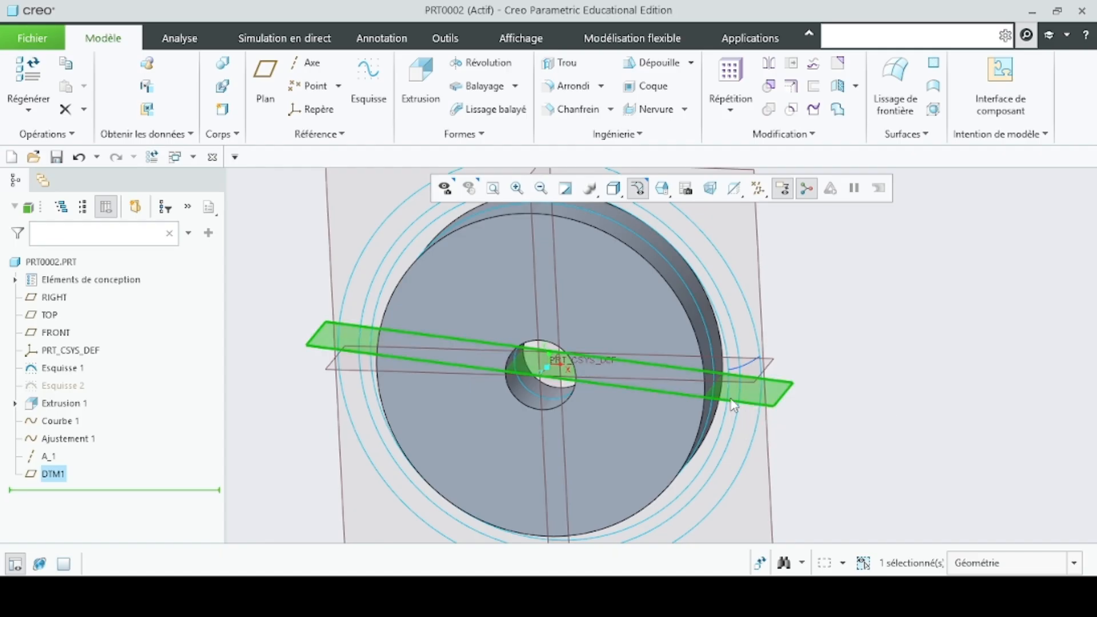
- Mirror reference plane DTM1 about the TOP plane
{"action": "left_click", "coordinate": [769, 63]}
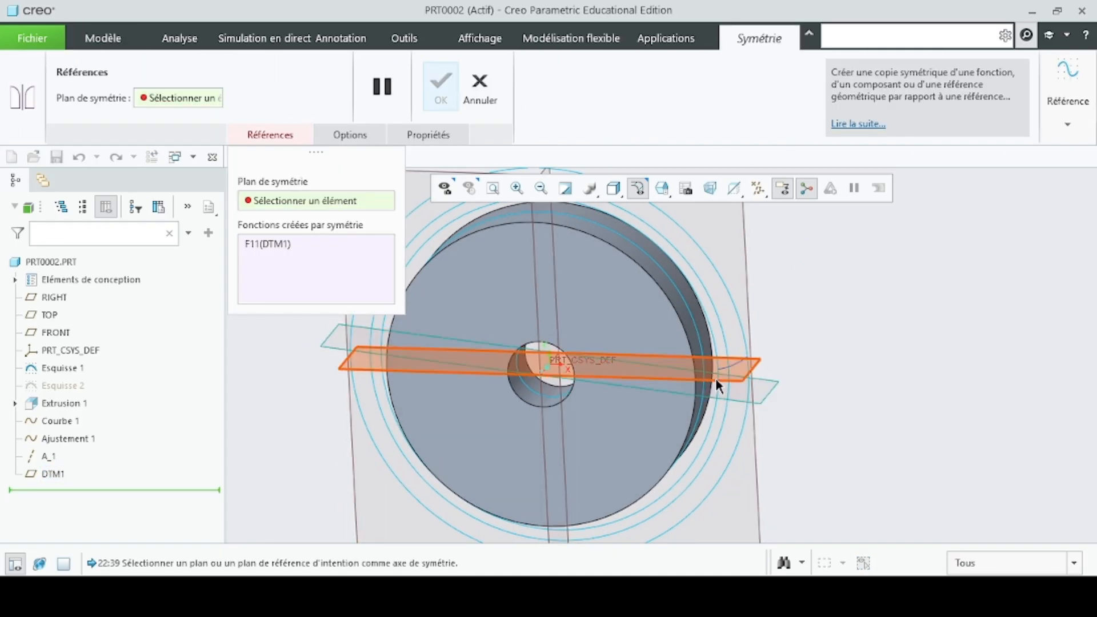
{"action": "left_click", "coordinate": [715, 378]}
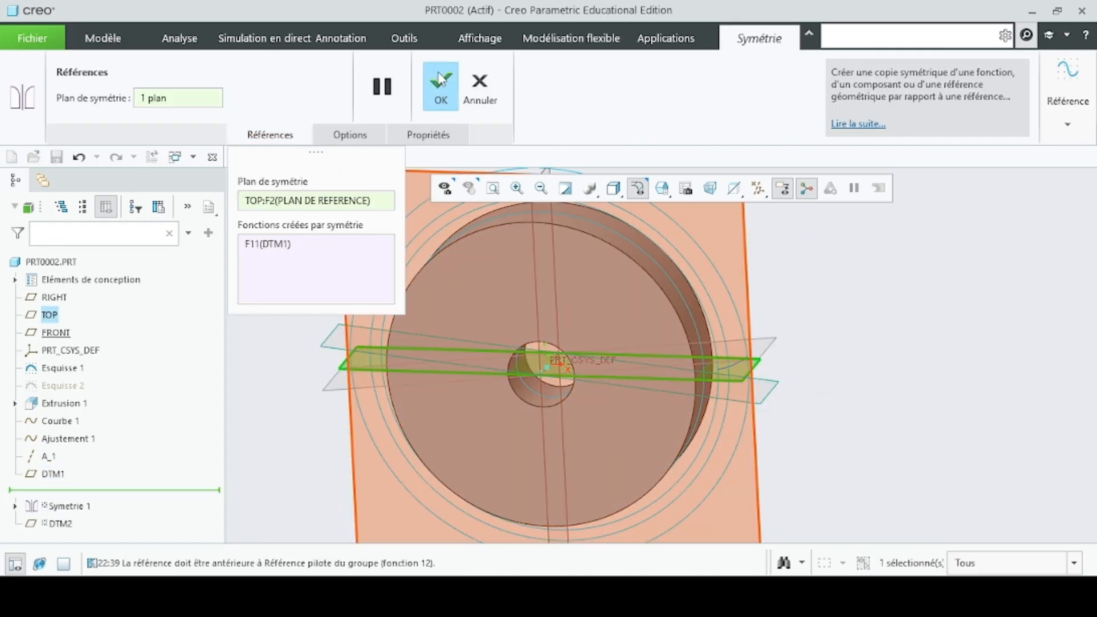
{"action": "left_click", "coordinate": [444, 89]}
- Mirror the trimmed involute curve about the mirrored reference plane DTM2
{"action": "middle_click_drag", "start_coordinate": [786, 399], "coordinate": [818, 372]}
{"action": "scroll", "coordinate": [692, 358], "scroll_direction": "up", "scroll_amount": 3}
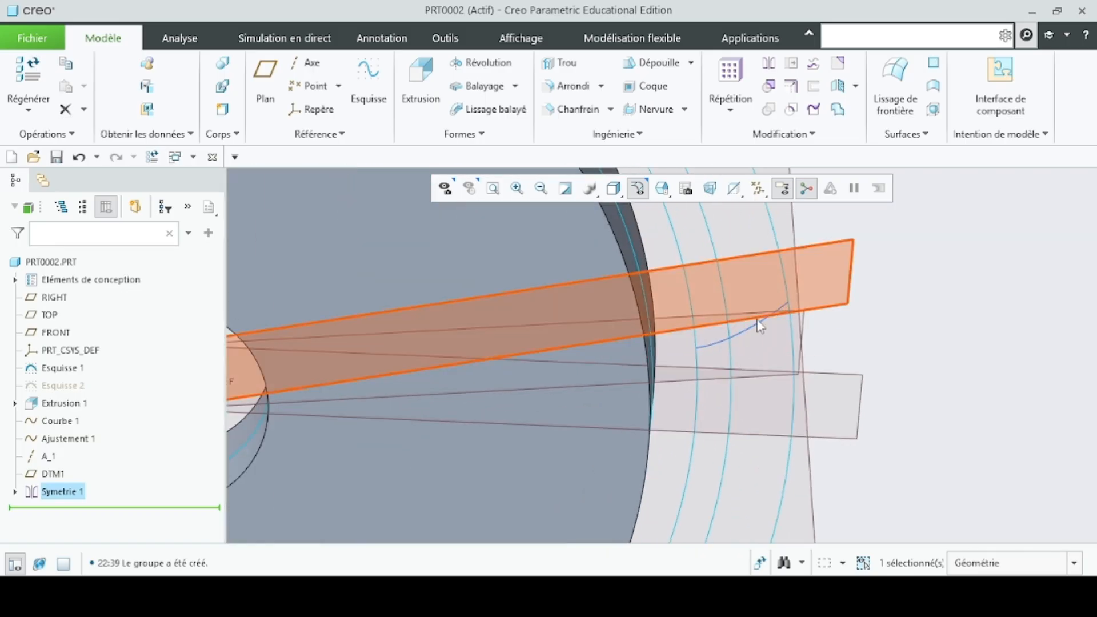
{"action": "left_click", "coordinate": [782, 346]}
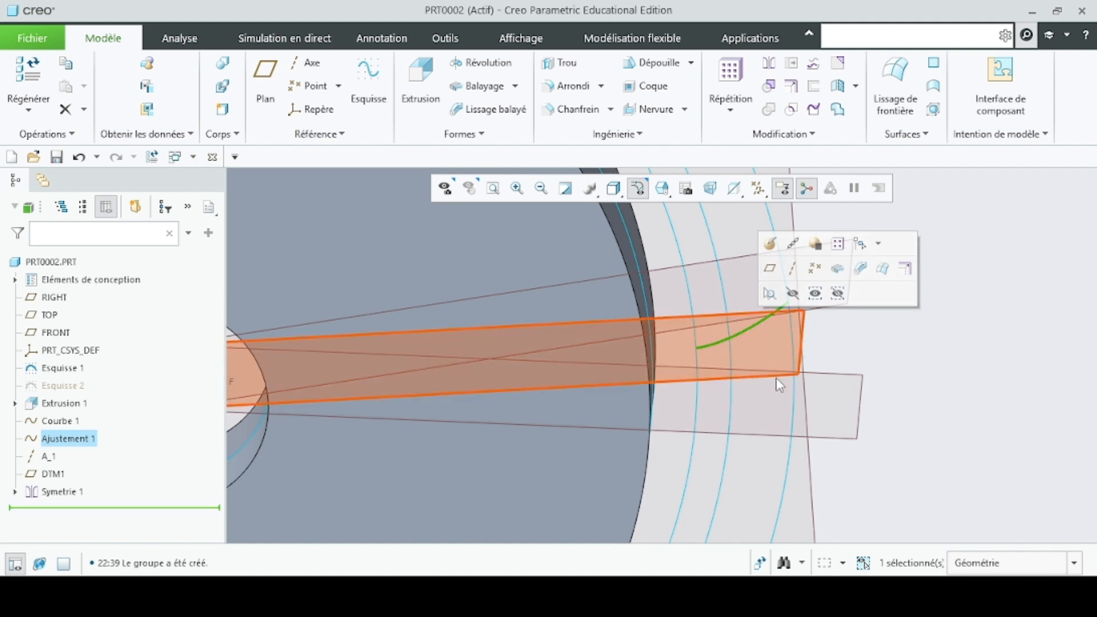
{"action": "middle_click_drag", "start_coordinate": [776, 379], "coordinate": [765, 407]}
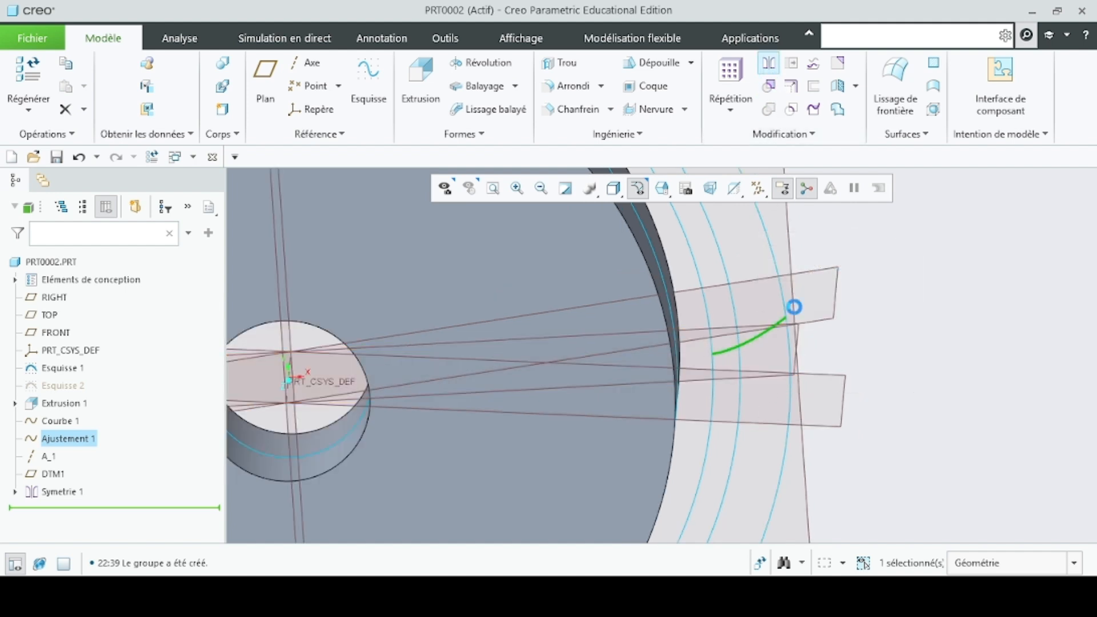
{"action": "left_click", "coordinate": [822, 321]}
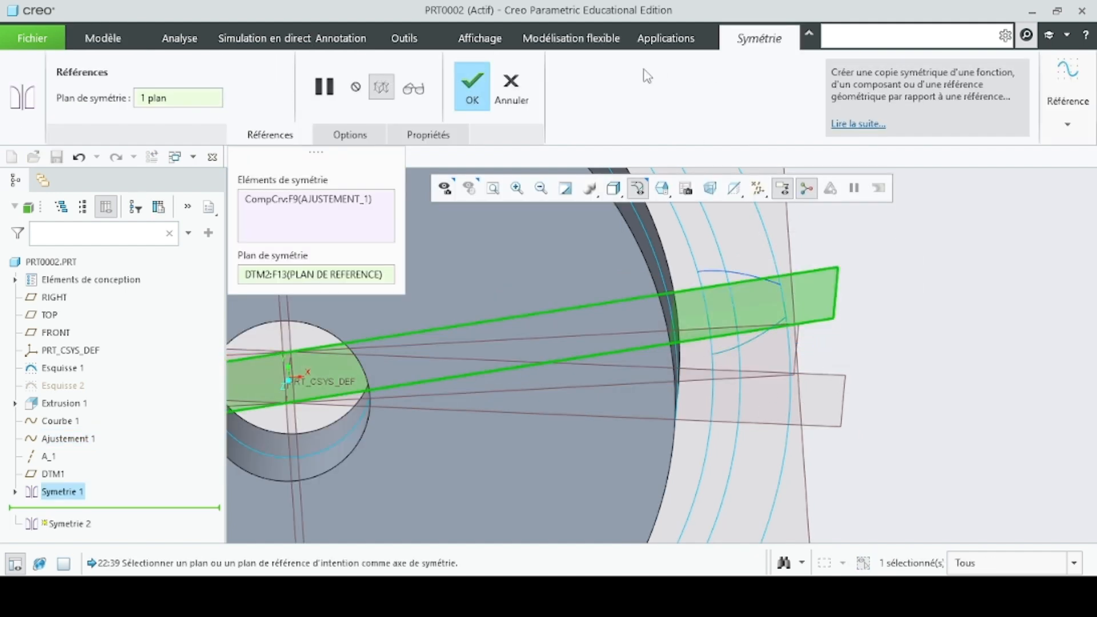
{"action": "left_click", "coordinate": [481, 101]}
- Start a sketch on the FRONT plane and orient the view parallel to it, focused on the two involute curves
{"action": "mouse_move", "coordinate": [876, 382]}
{"action": "middle_mouse_down"}
{"action": "mouse_move", "coordinate": [884, 362]}
{"action": "mouse_move", "coordinate": [859, 365]}
{"action": "mouse_move", "coordinate": [869, 373]}
{"action": "middle_mouse_up"}
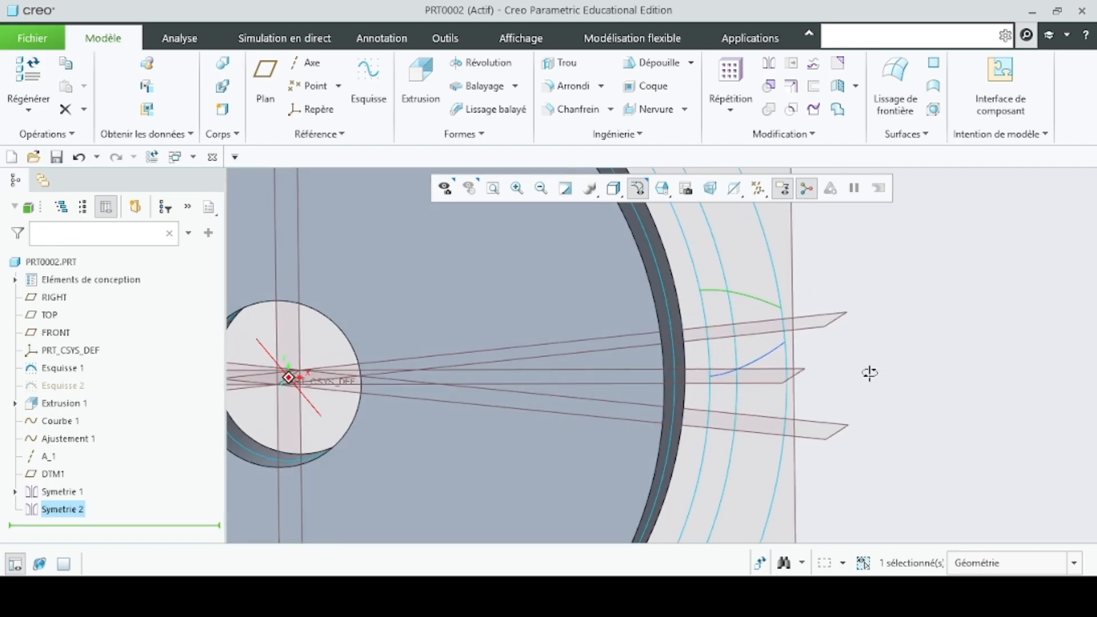
{"action": "scroll", "coordinate": [700, 327], "scroll_direction": "down", "scroll_amount": 2}
{"action": "scroll", "coordinate": [706, 320], "scroll_direction": "up", "scroll_amount": 6}
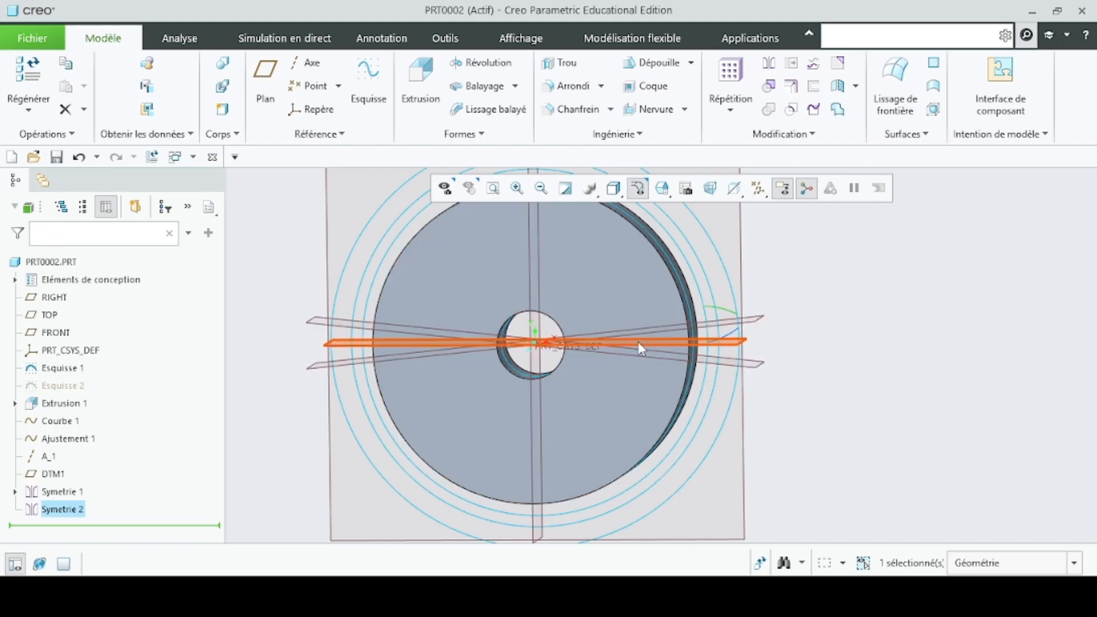
{"action": "scroll", "coordinate": [641, 442], "scroll_direction": "up", "scroll_amount": 3}
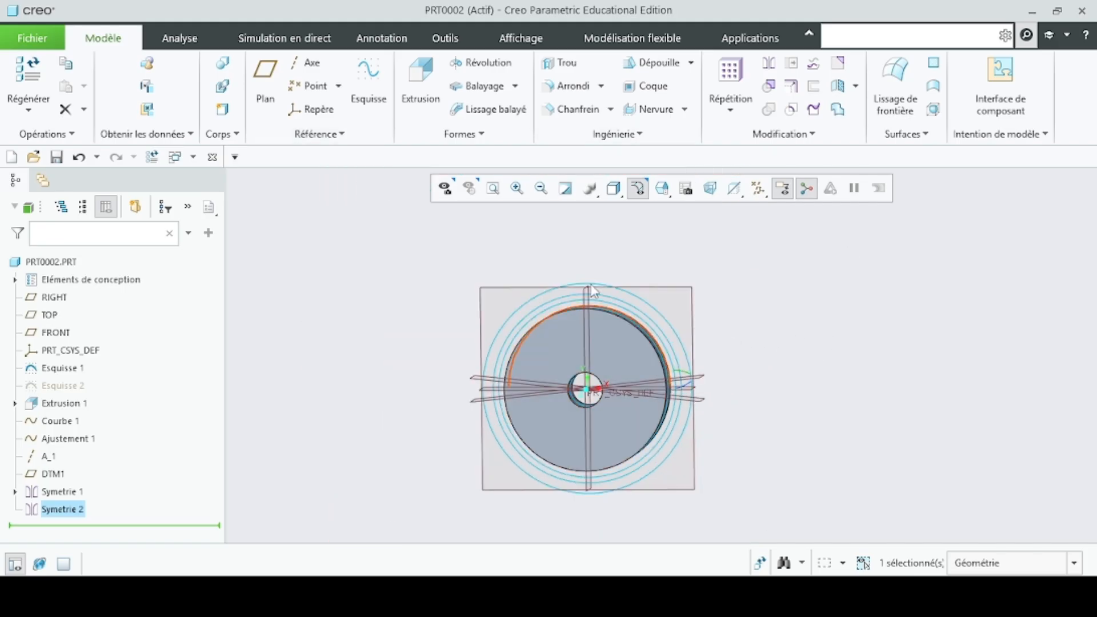
{"action": "scroll", "coordinate": [680, 457], "scroll_direction": "down", "scroll_amount": 3}
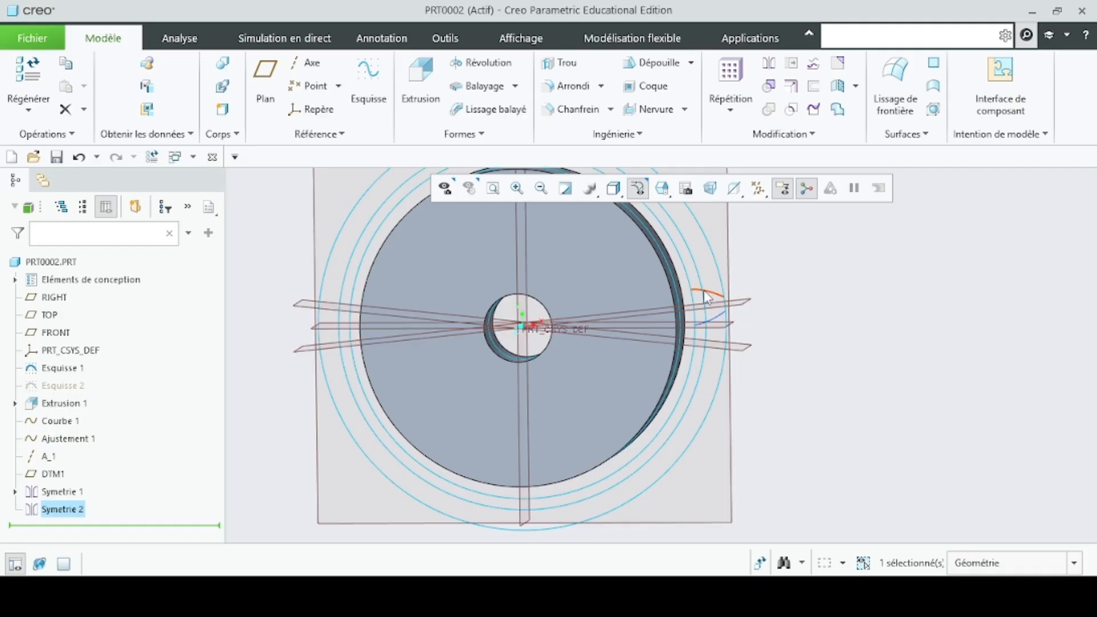
{"action": "scroll", "coordinate": [636, 332], "scroll_direction": "up", "scroll_amount": 3}
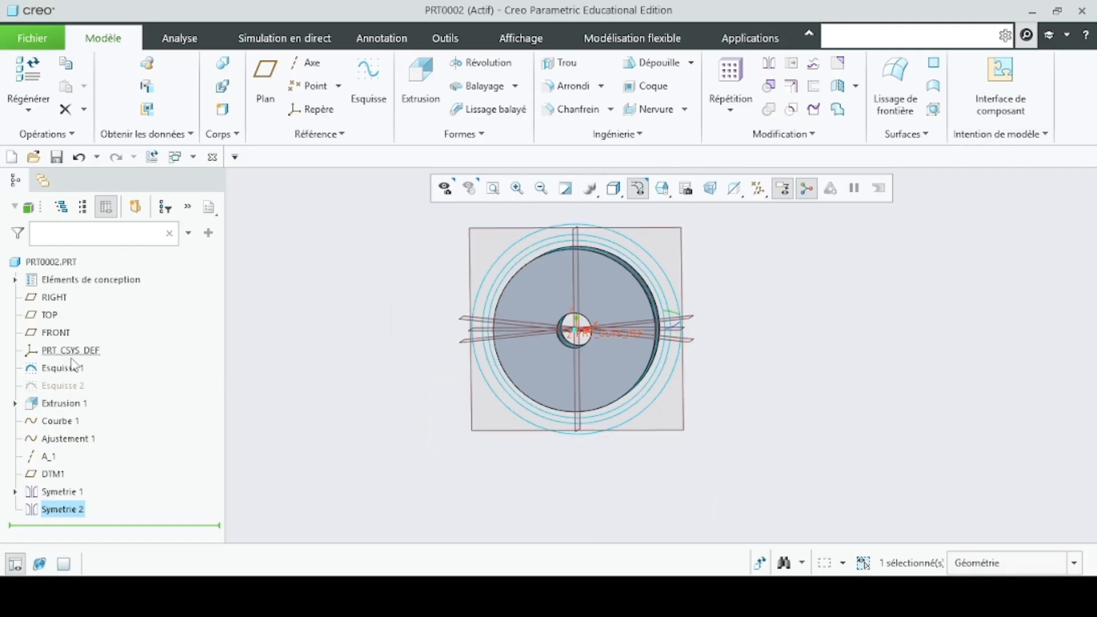
{"action": "left_click", "coordinate": [56, 334]}
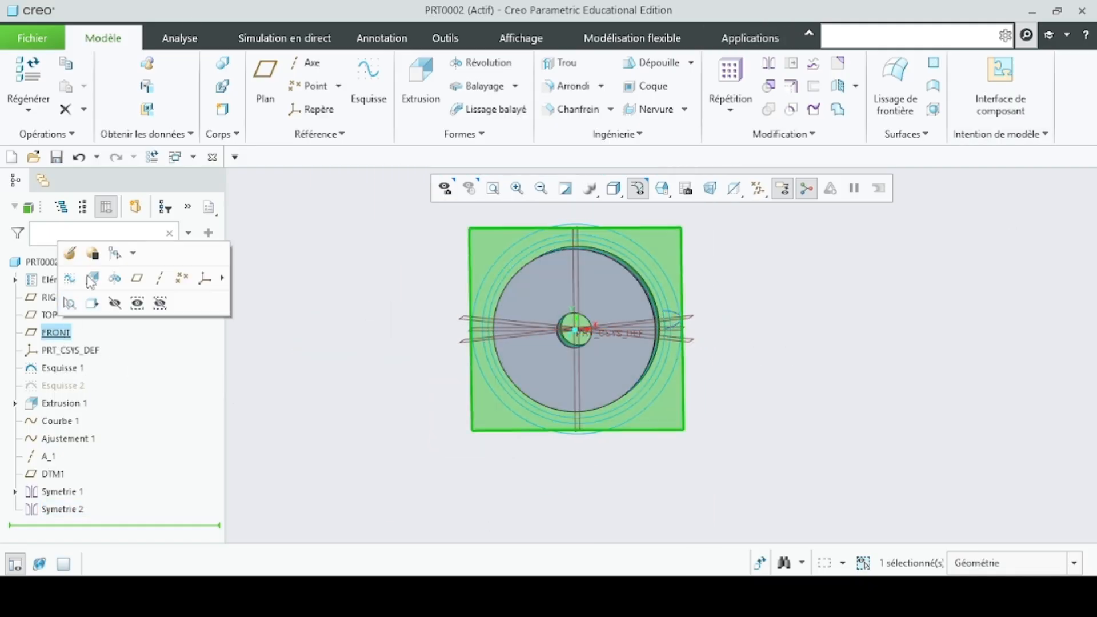
{"action": "left_click", "coordinate": [68, 279]}
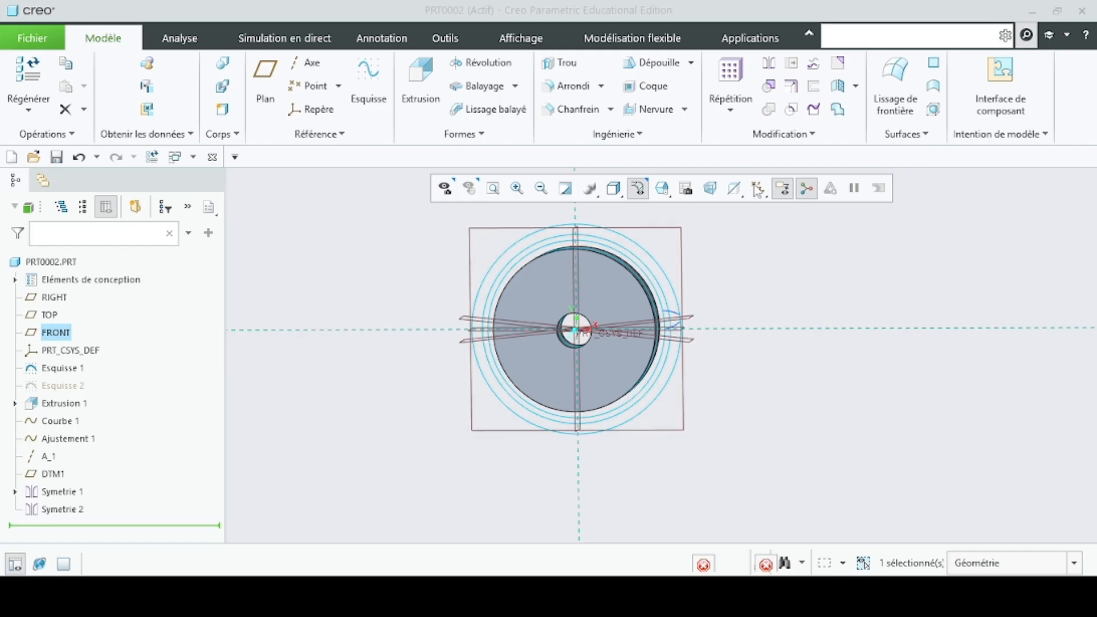
{"action": "left_click", "coordinate": [698, 189]}
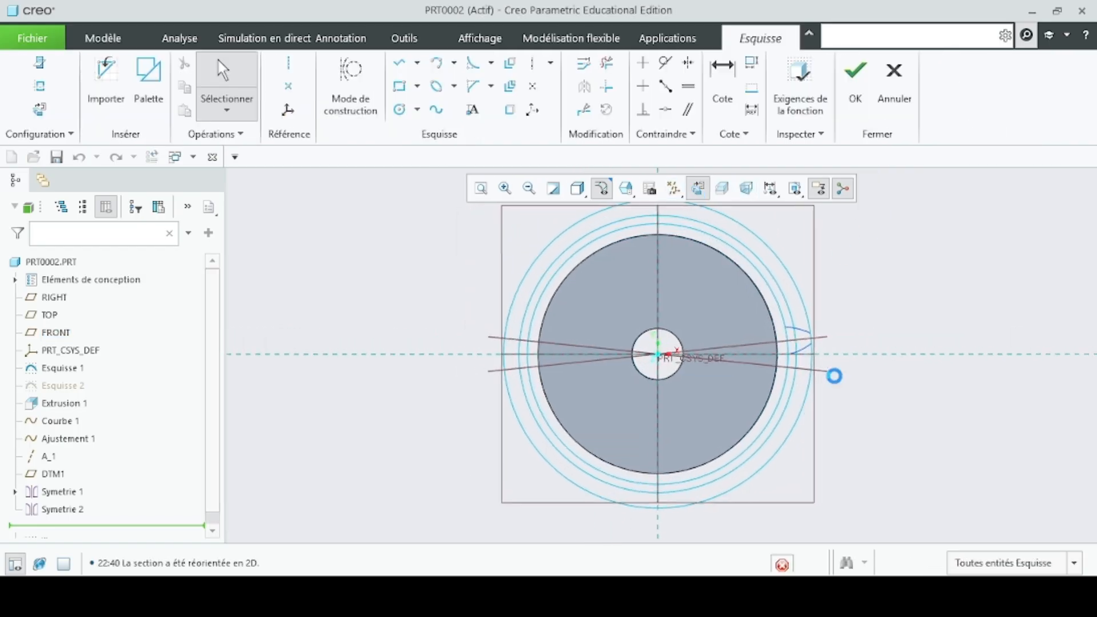
{"action": "scroll", "coordinate": [817, 349], "scroll_direction": "down", "scroll_amount": 5}
{"action": "scroll", "coordinate": [814, 346], "scroll_direction": "down", "scroll_amount": 2}
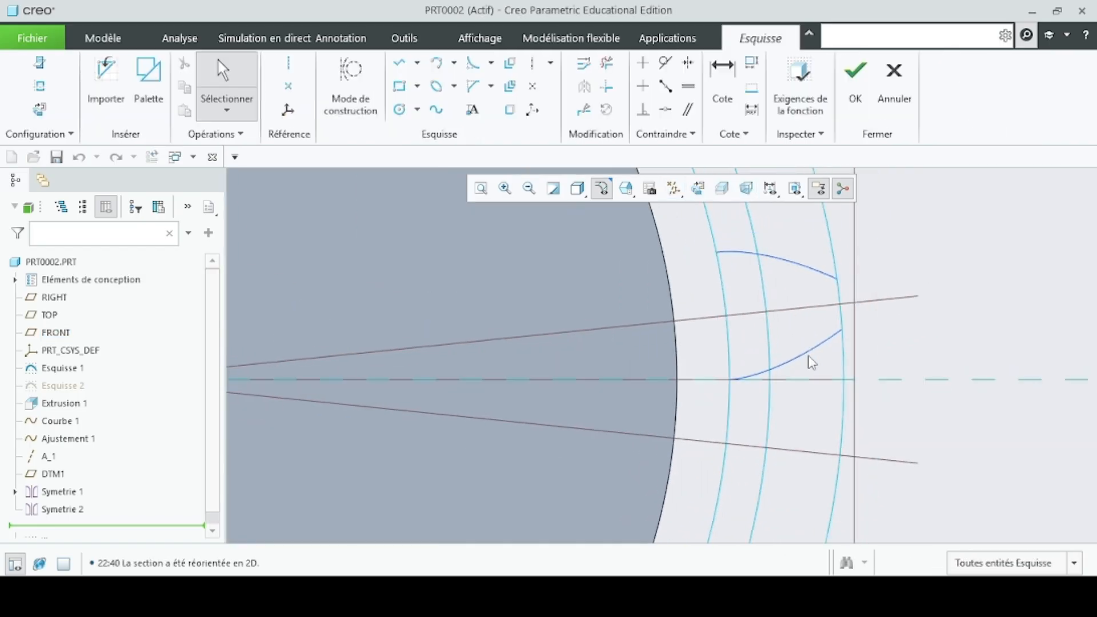
{"action": "left_click", "coordinate": [399, 63]}
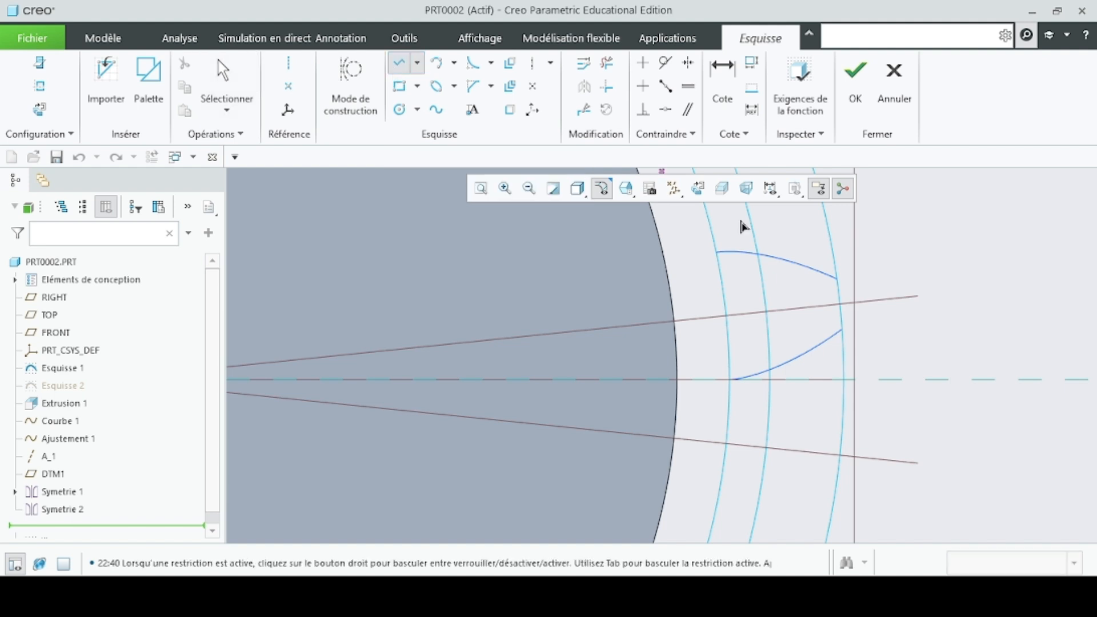
{"action": "left_click", "coordinate": [842, 331]}
{"action": "middle_click", "coordinate": [843, 311]}
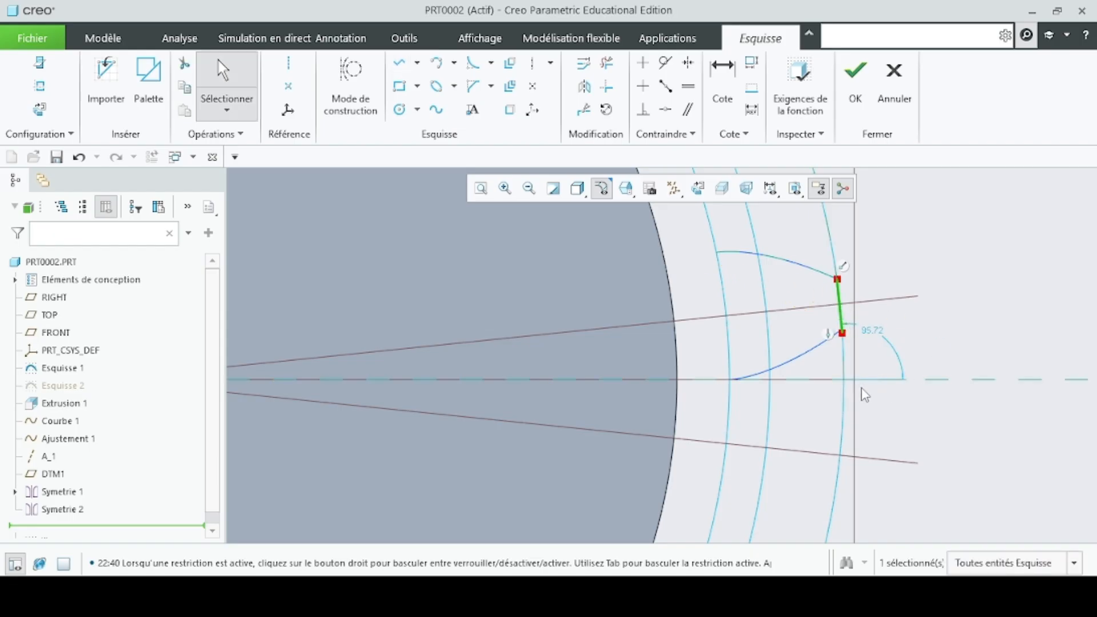
- Draw a line joining the outer ends of the two involute curves to form the tooth tip
{"action": "key", "text": "l"}
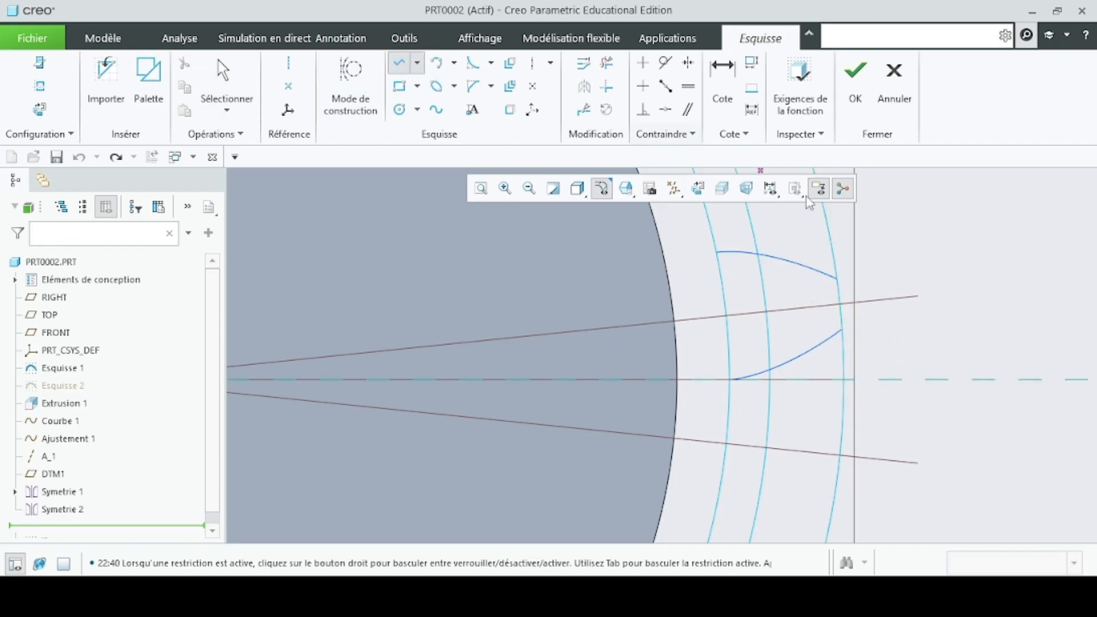
{"action": "left_click", "coordinate": [837, 280]}
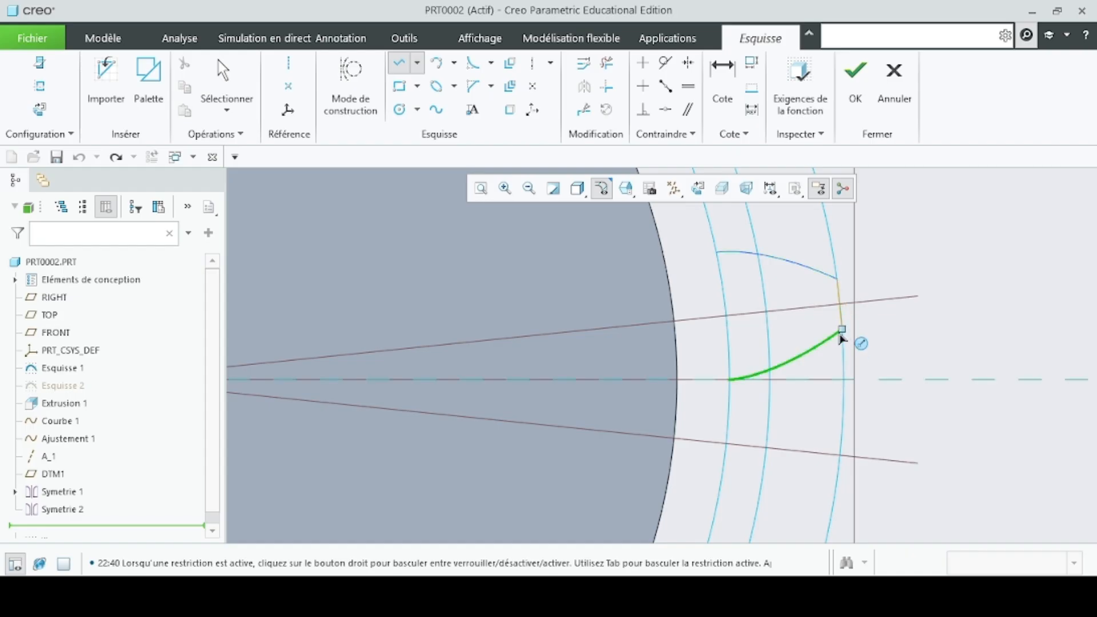
{"action": "left_click", "coordinate": [843, 330]}
{"action": "middle_click", "coordinate": [680, 263]}
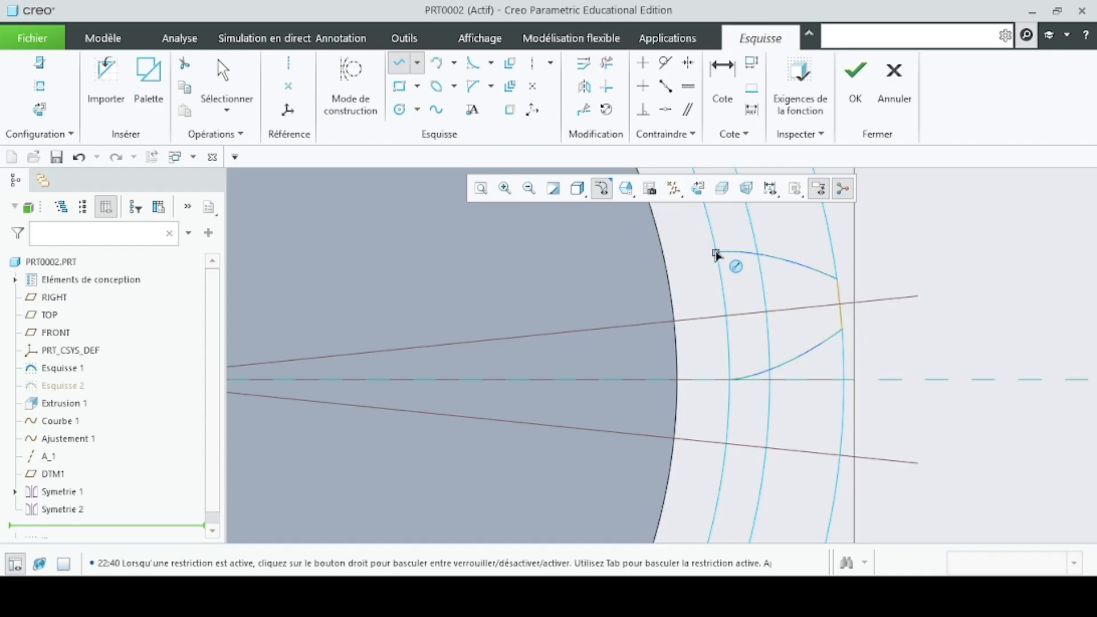
- Draw three connected lines linking the inner ends of the involute curves, with the root of the profile lying inside the disc
{"action": "left_click", "coordinate": [716, 253]}
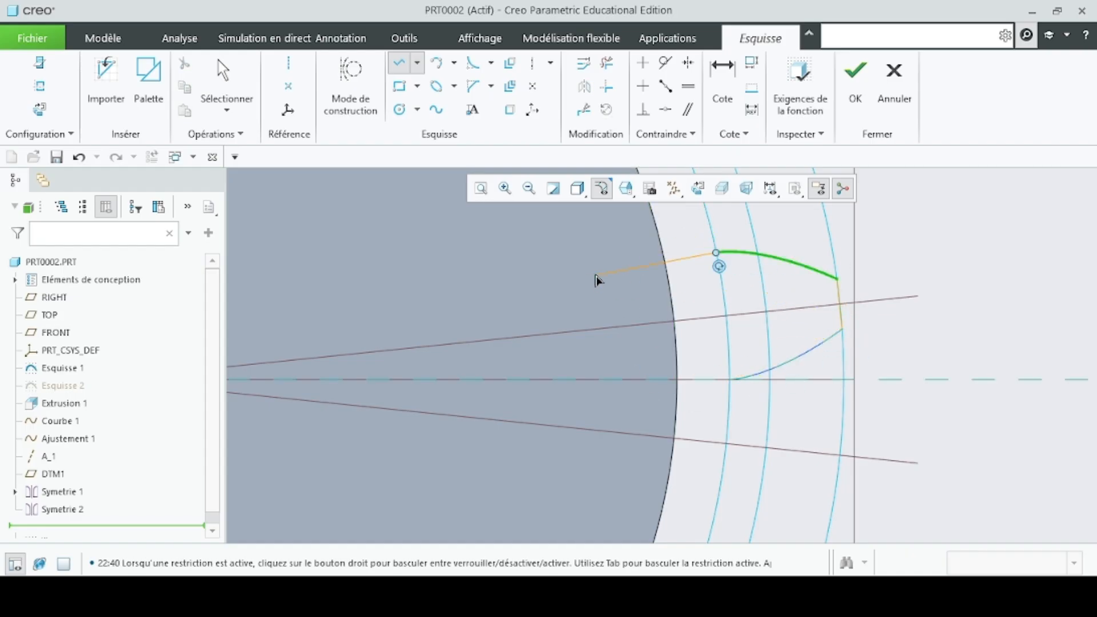
{"action": "left_click", "coordinate": [594, 277]}
{"action": "left_click", "coordinate": [617, 400]}
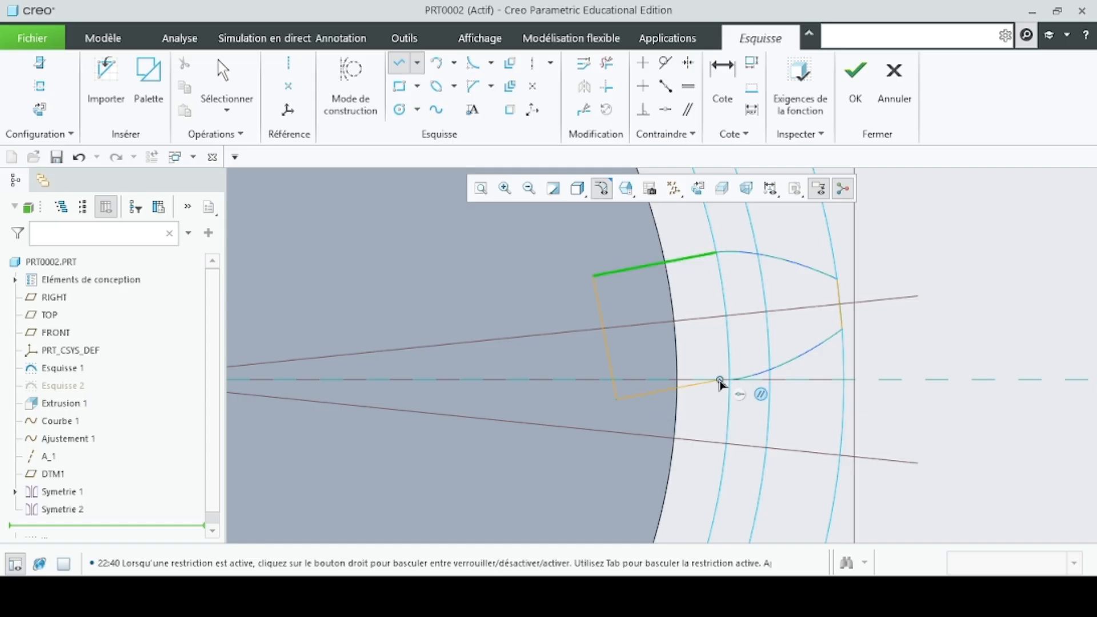
{"action": "left_click", "coordinate": [732, 387]}
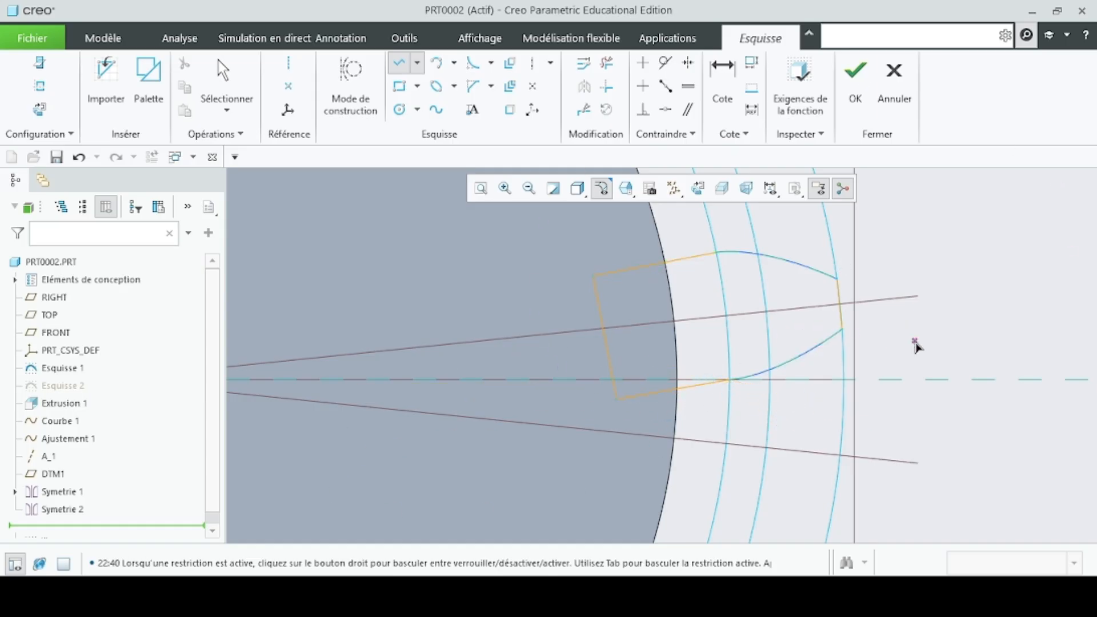
{"action": "middle_click", "coordinate": [868, 327]}
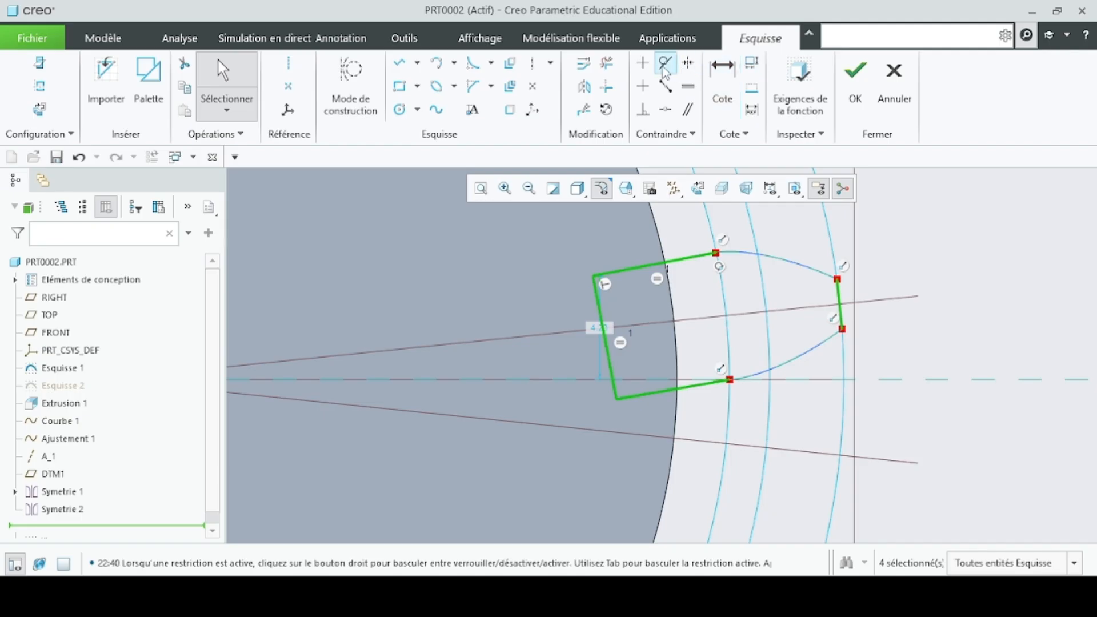
- Try to make the root side lines tangent to the involute curves and the inner line parallel to the tip line
{"action": "left_click", "coordinate": [742, 260]}
{"action": "left_click", "coordinate": [650, 266], "text": "ctrl"}
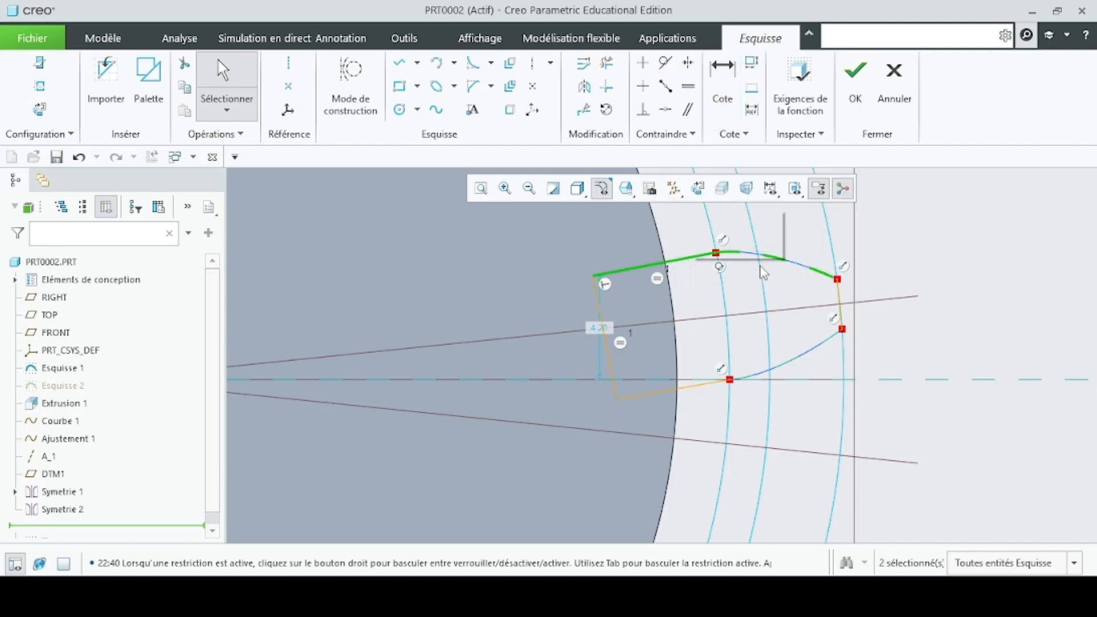
{"action": "left_click", "coordinate": [665, 62]}
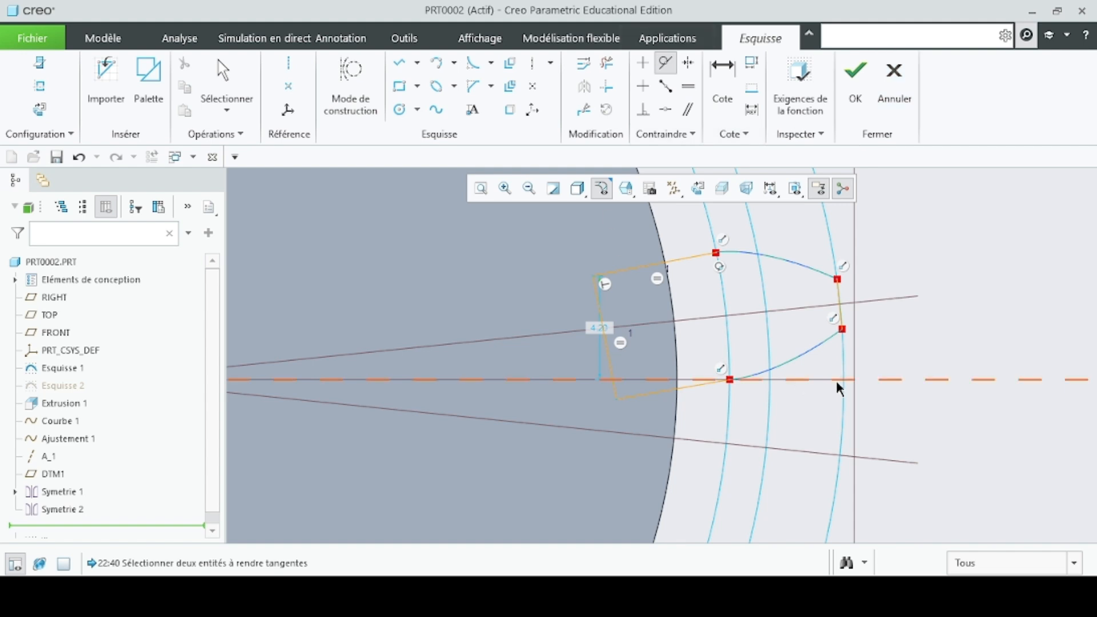
{"action": "middle_click", "coordinate": [794, 364]}
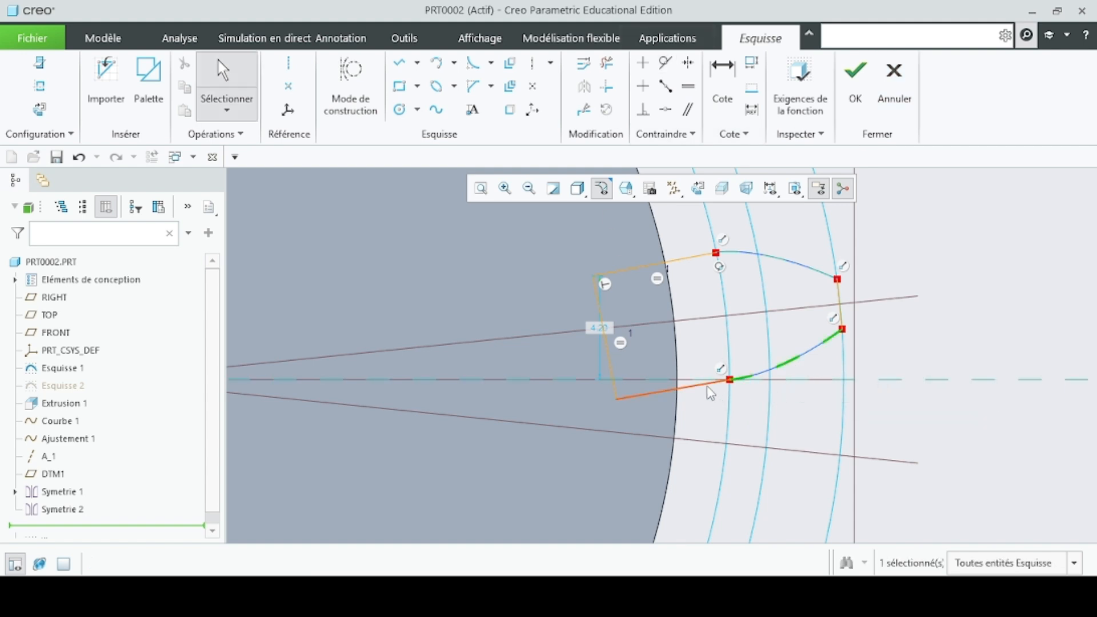
{"action": "left_click", "coordinate": [666, 62]}
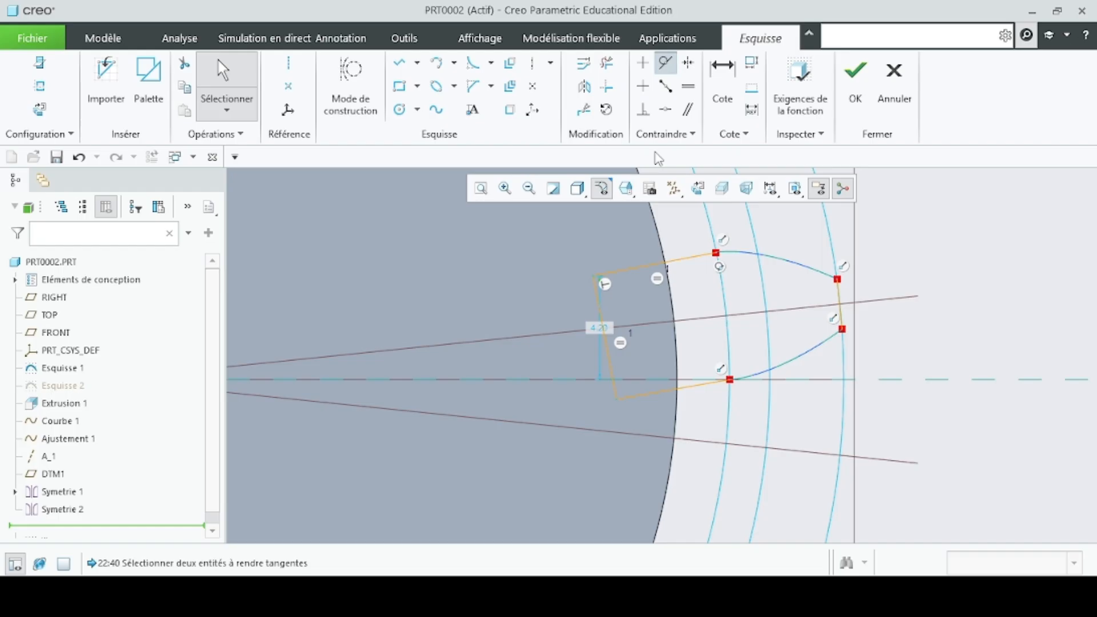
{"action": "middle_click", "coordinate": [659, 298]}
{"action": "left_click", "coordinate": [602, 320]}
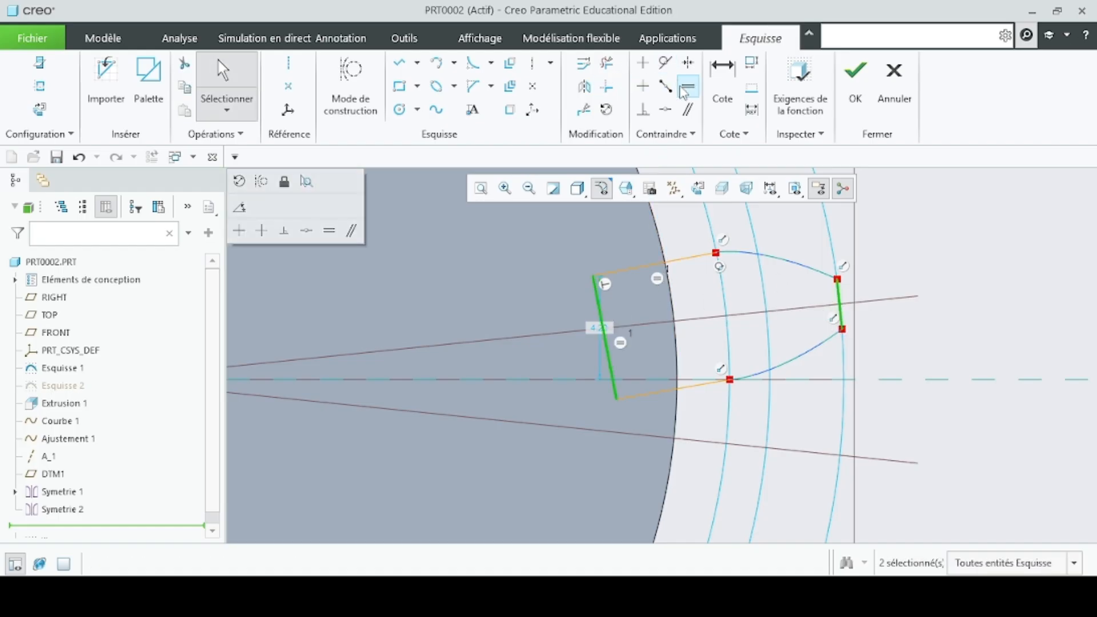
{"action": "left_click", "coordinate": [688, 109]}
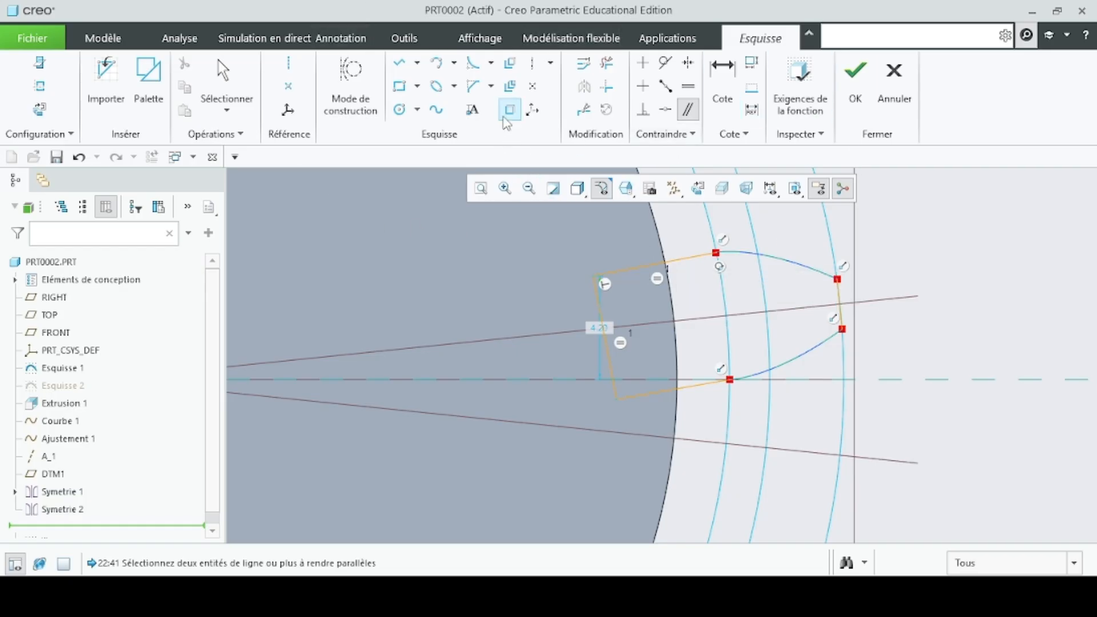
- Project both involute curves into the tooth sketch, and undo the projection
{"action": "left_click", "coordinate": [511, 114]}
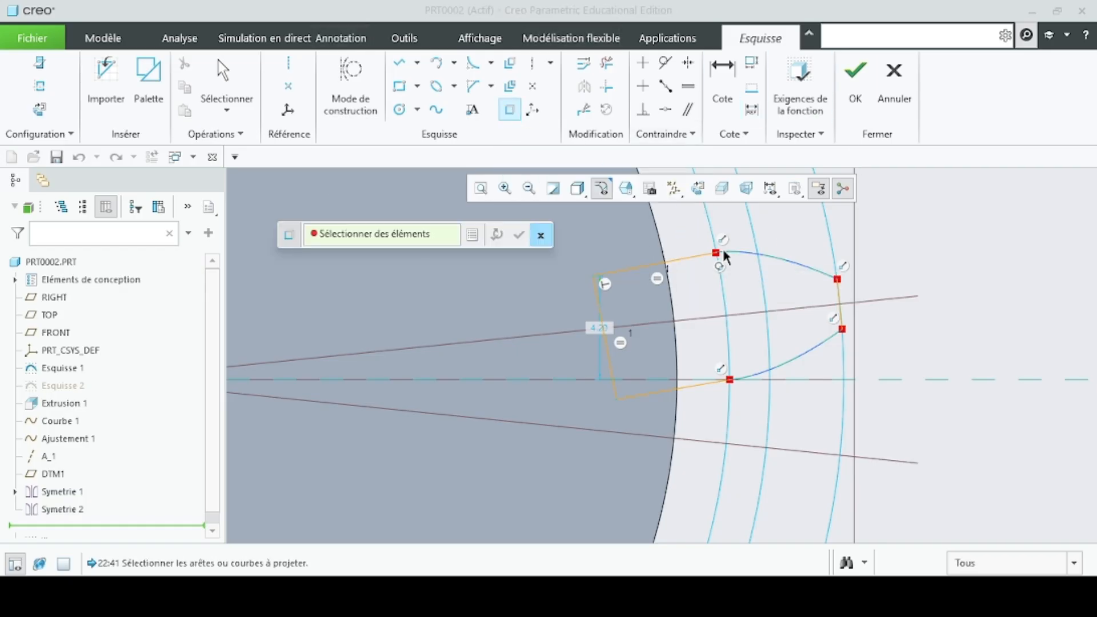
{"action": "left_click", "coordinate": [770, 257]}
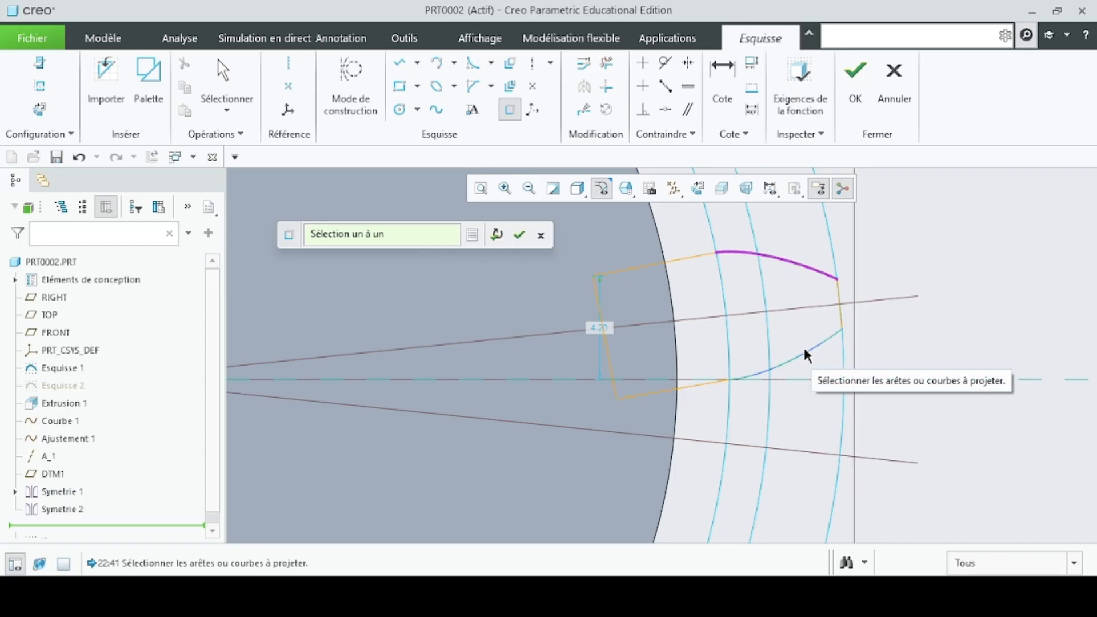
{"action": "left_click", "coordinate": [761, 368]}
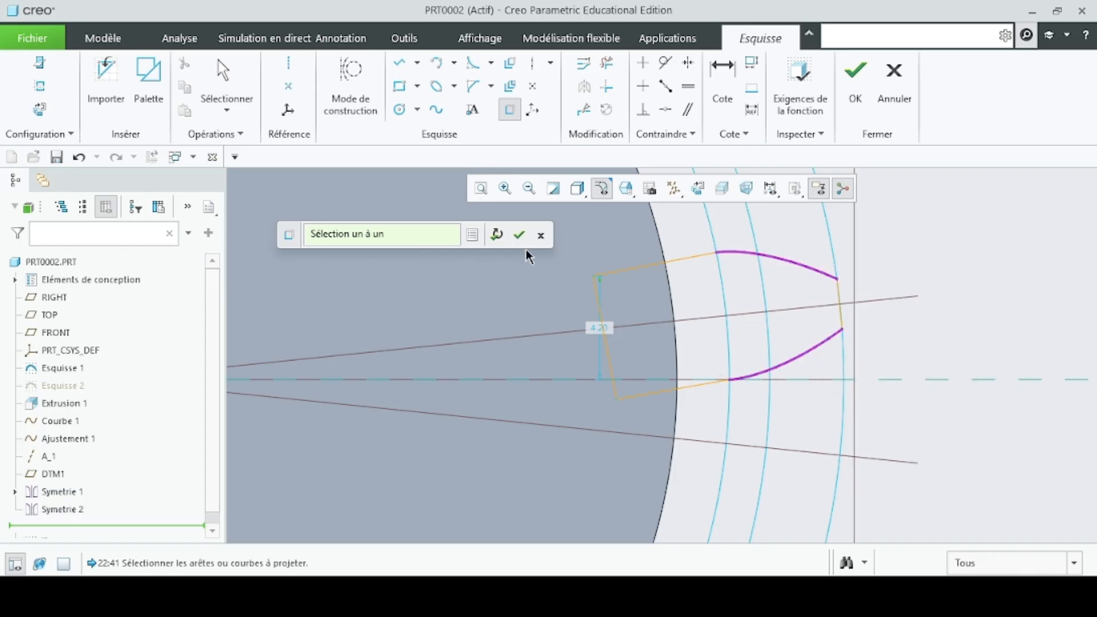
{"action": "left_click", "coordinate": [519, 235]}
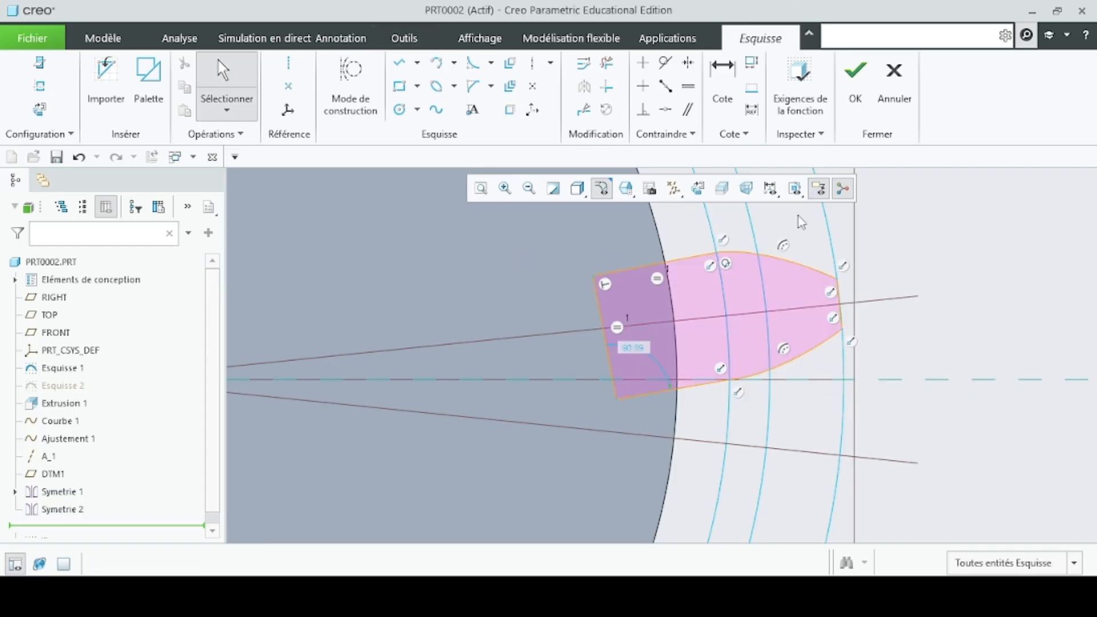
{"action": "key", "text": "ctrl+z"}
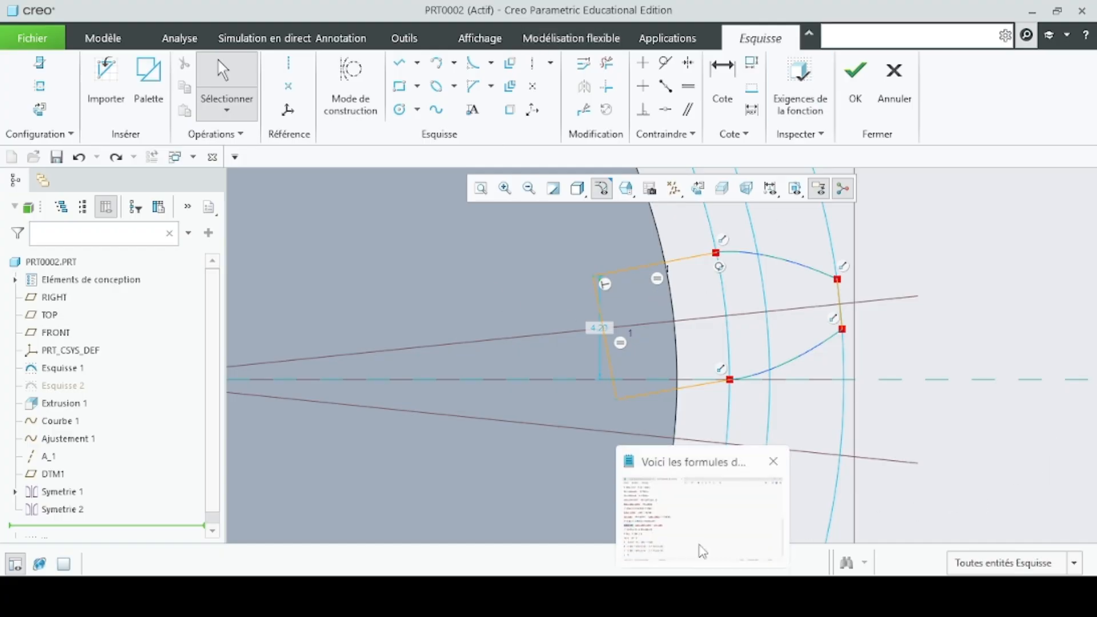
- Copy the EPAISSEUR_DENTS parameter name from the formulas text file and return to the PRT0002 sketch in Creo
{"action": "left_click", "coordinate": [703, 549]}
{"action": "left_click", "coordinate": [434, 378]}
{"action": "scroll", "coordinate": [108, 296], "scroll_direction": "up", "scroll_amount": 1}
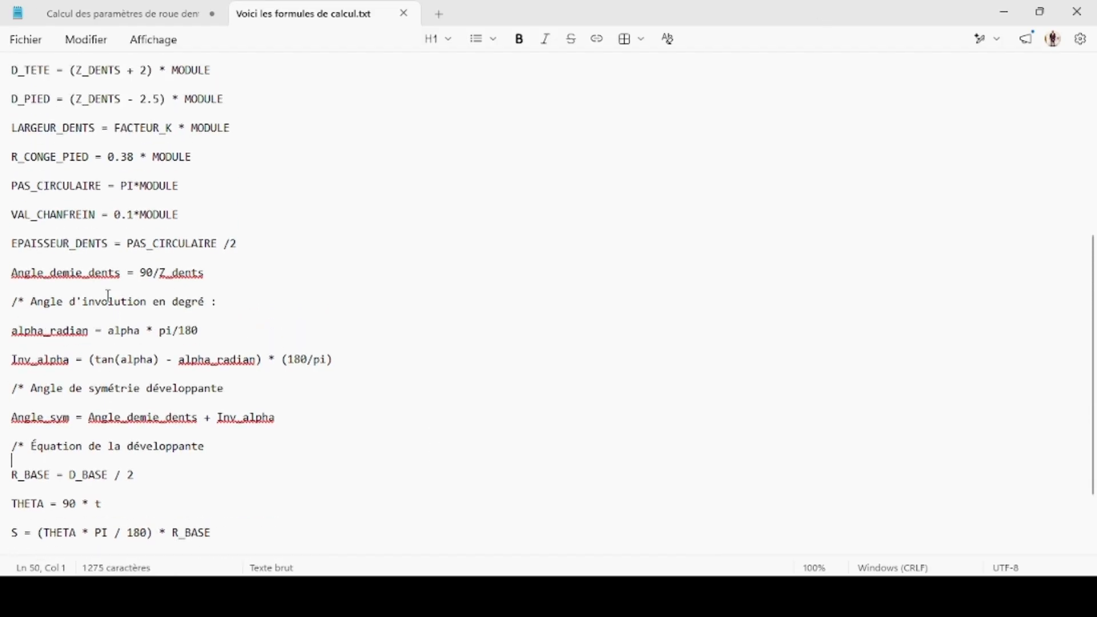
{"action": "scroll", "coordinate": [92, 263], "scroll_direction": "up", "scroll_amount": 1}
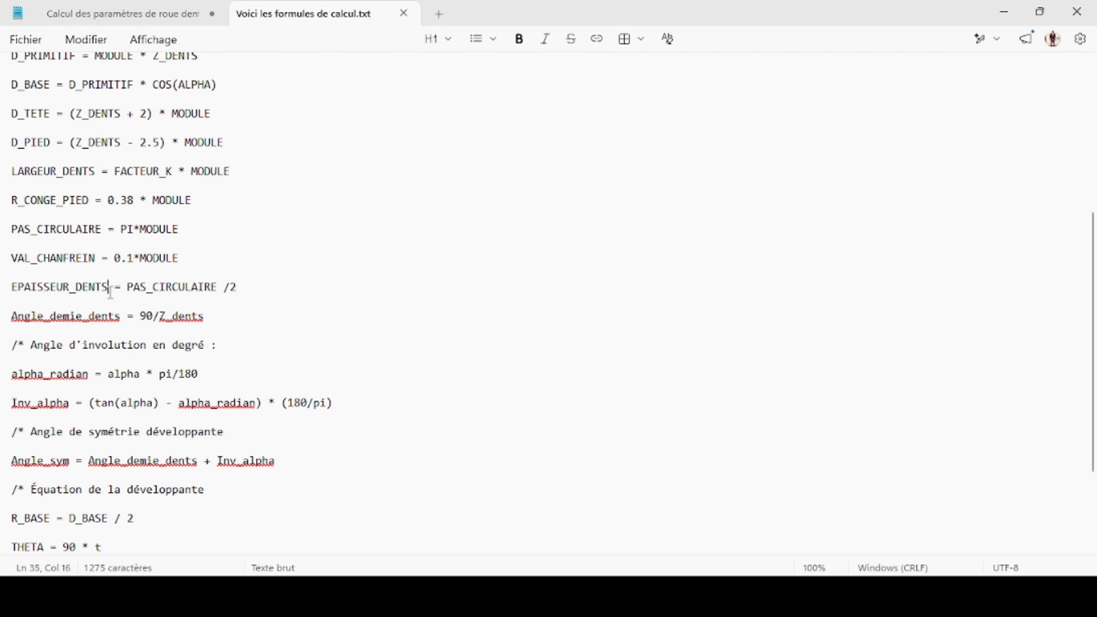
{"action": "left_click_drag", "start_coordinate": [111, 293], "coordinate": [2, 284]}
{"action": "key", "text": "ctrl+c"}
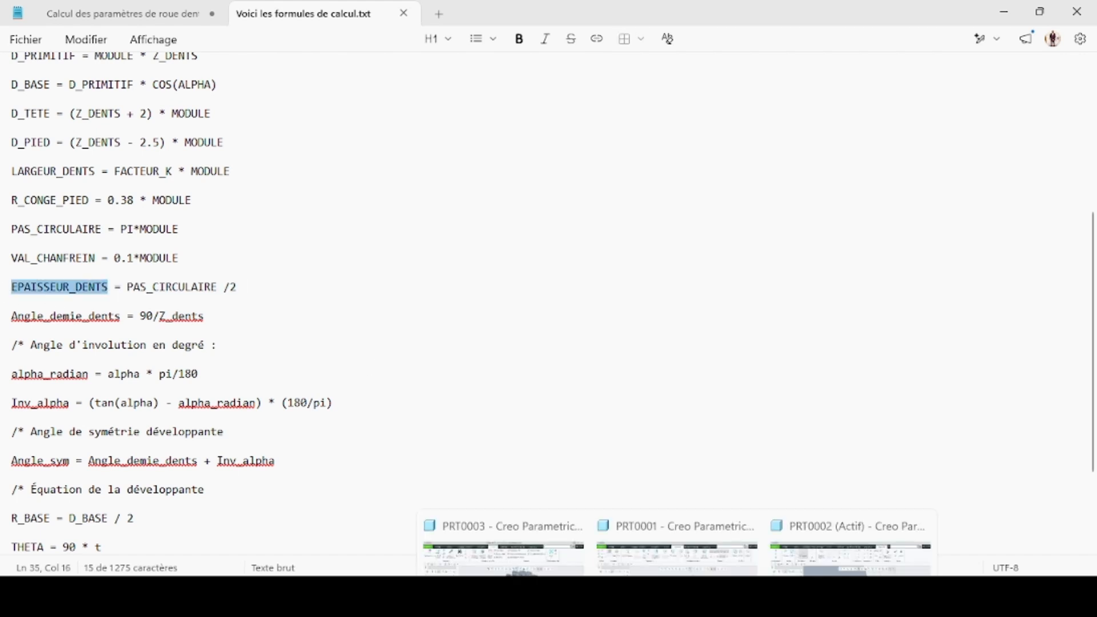
{"action": "left_click", "coordinate": [800, 523]}
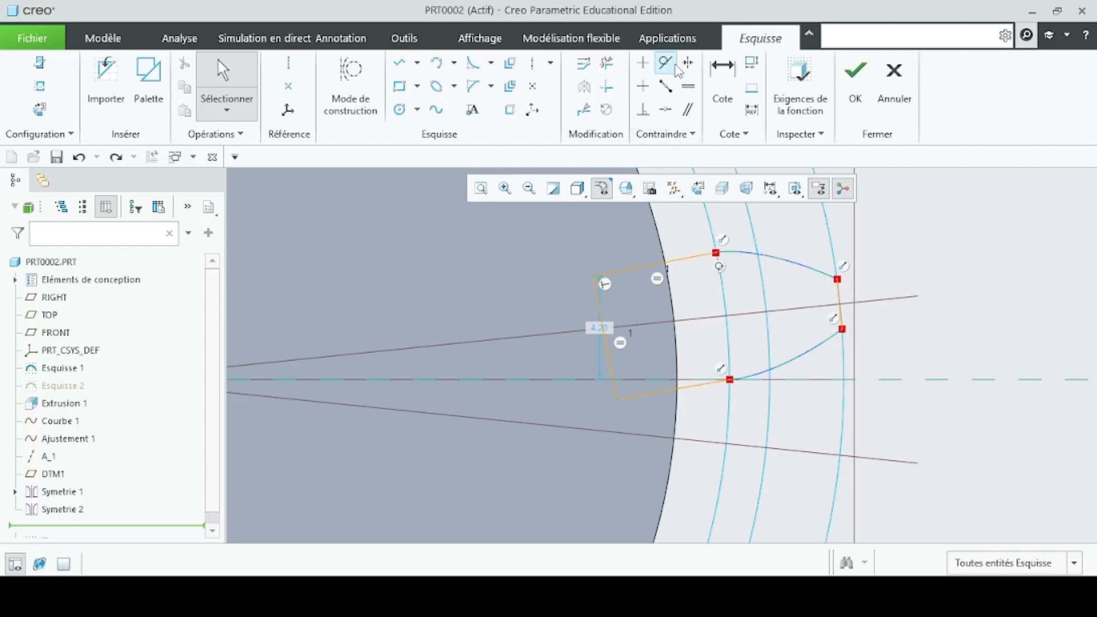
- Dimension the length of the upper root side line as EPAISSEUR_DENTS and accept adding it as a relation
{"action": "left_click", "coordinate": [722, 77]}
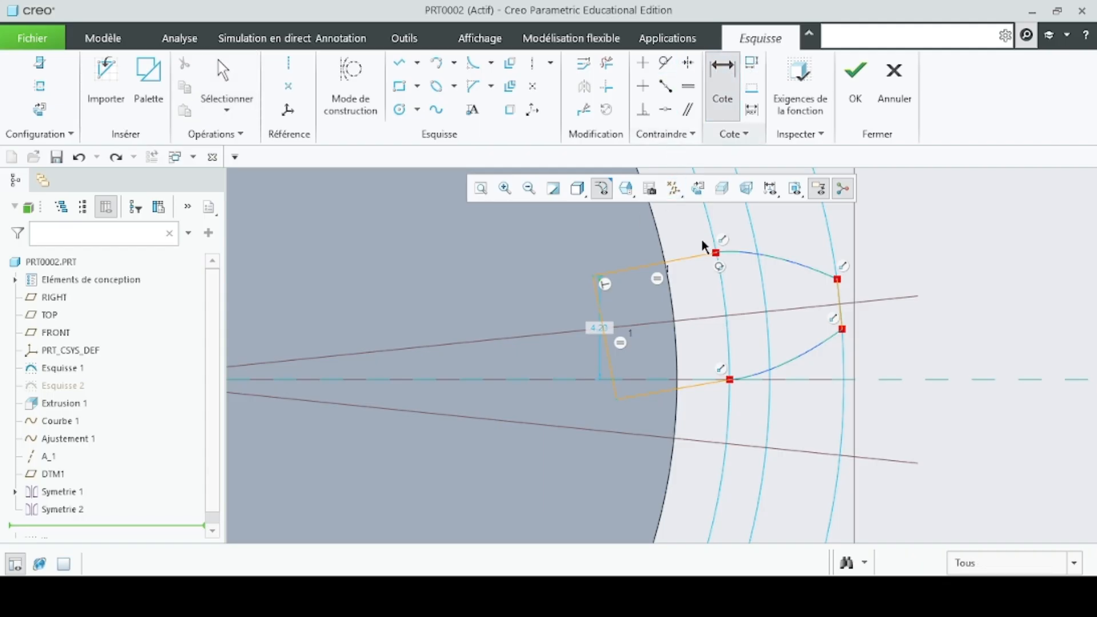
{"action": "middle_click", "coordinate": [640, 227]}
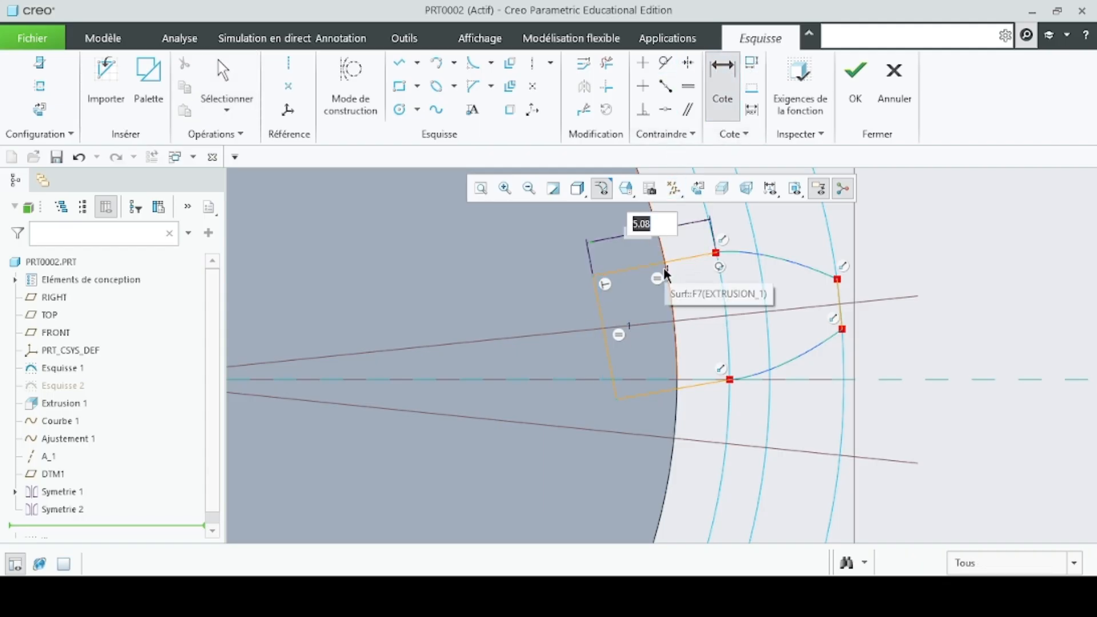
{"action": "key", "text": "ctrl+v"}
{"action": "key", "text": "Return"}
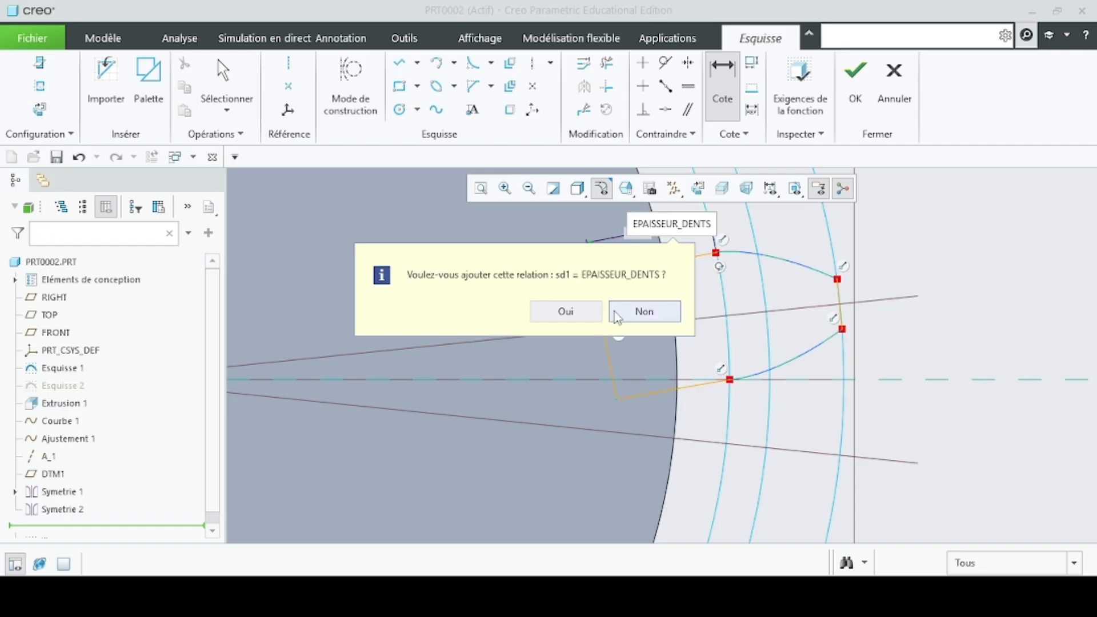
{"action": "left_click", "coordinate": [568, 312]}
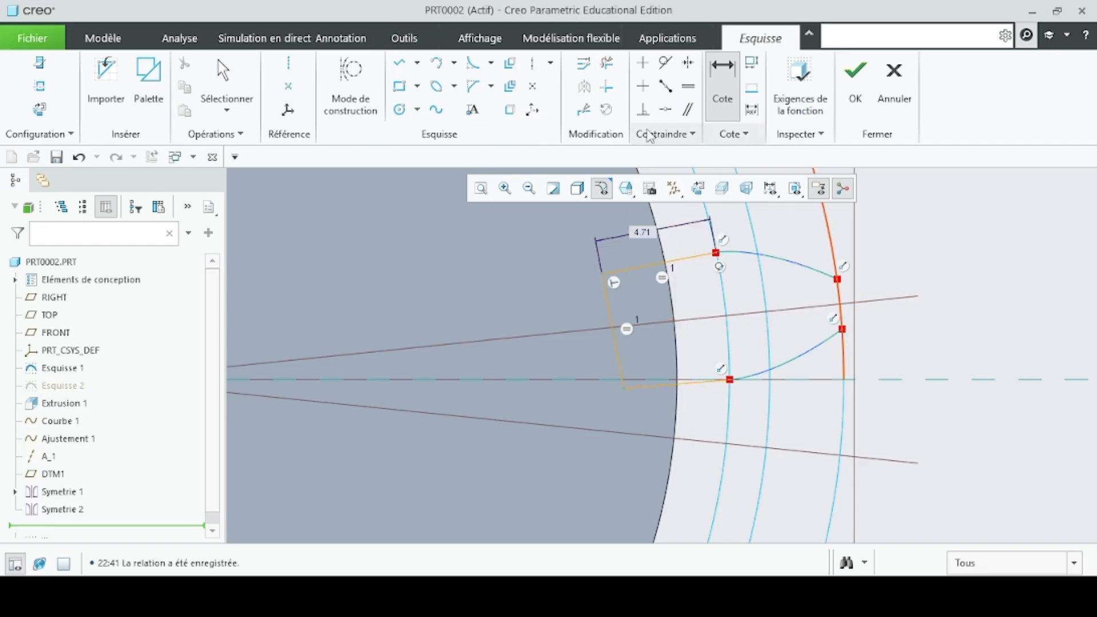
{"action": "key", "text": "Escape"}
- Project both involute curves into the sketch to close the tooth profile, and finish the sketch
{"action": "left_click", "coordinate": [510, 110]}
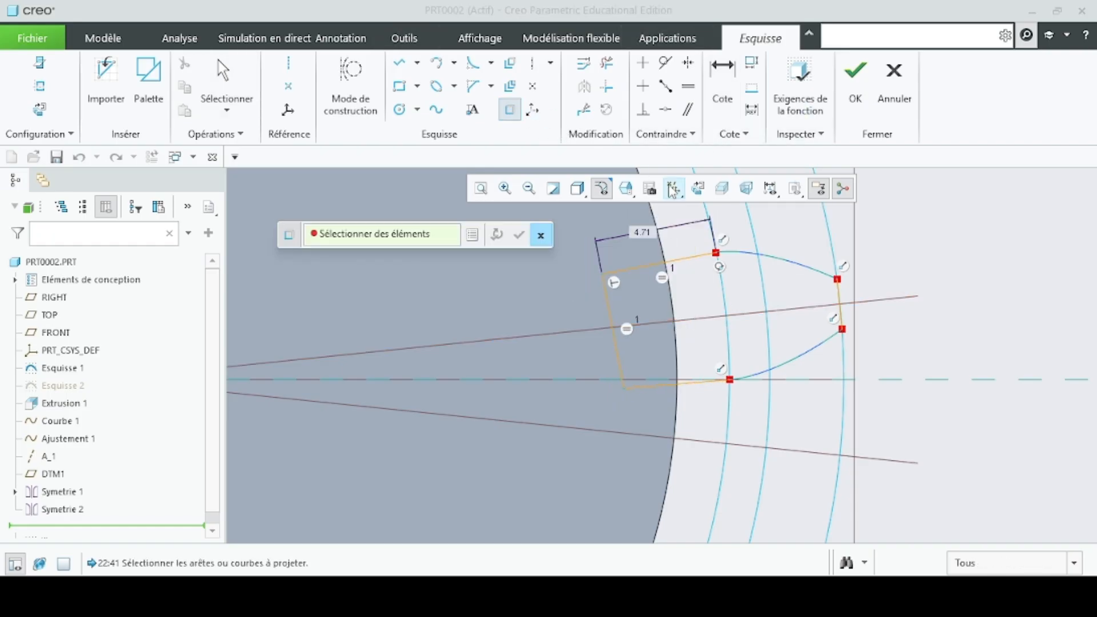
{"action": "left_click", "coordinate": [774, 265]}
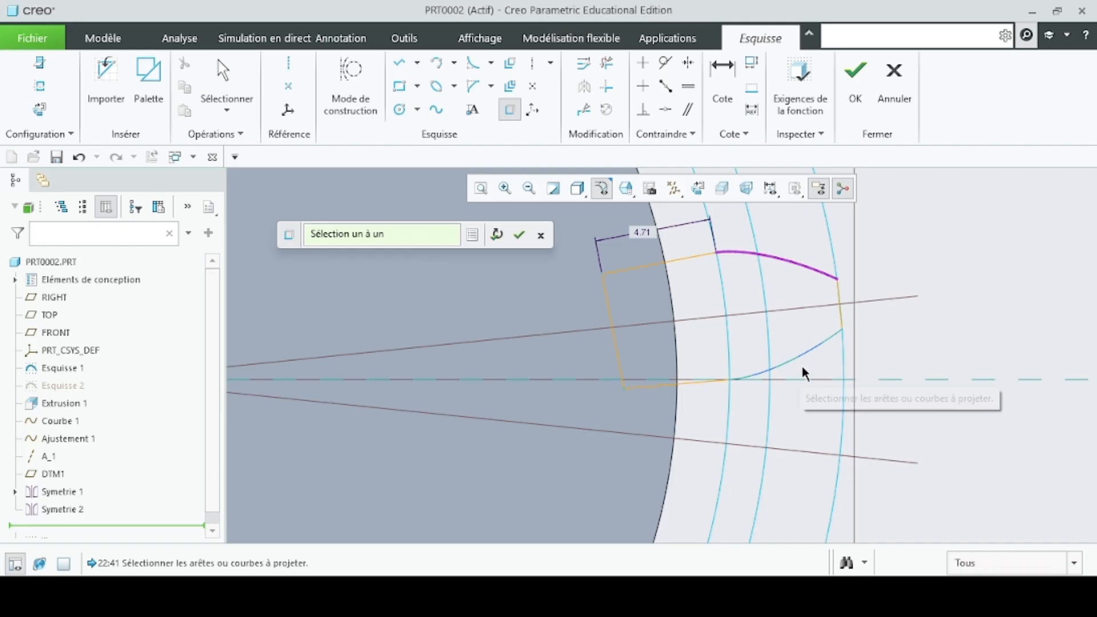
{"action": "left_click", "coordinate": [766, 376]}
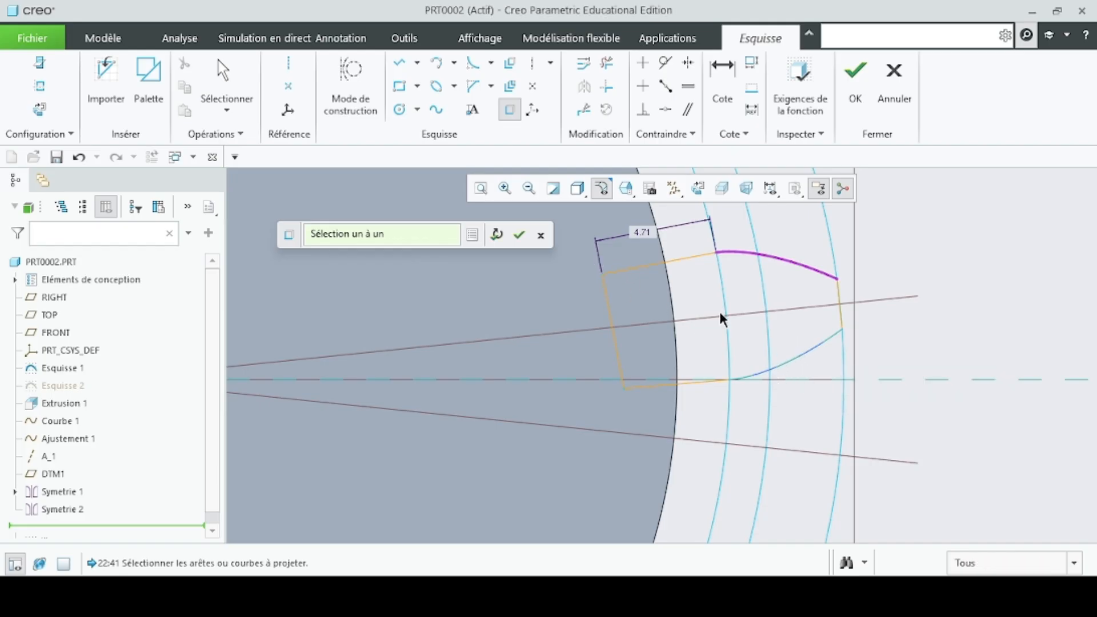
{"action": "left_click", "coordinate": [781, 373]}
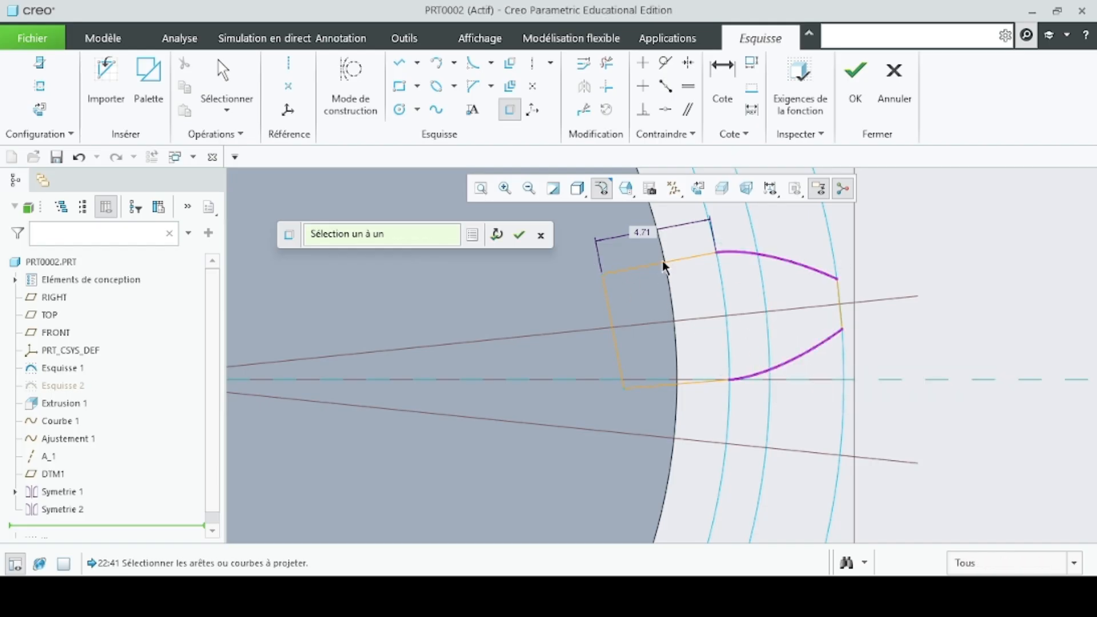
{"action": "left_click", "coordinate": [520, 236]}
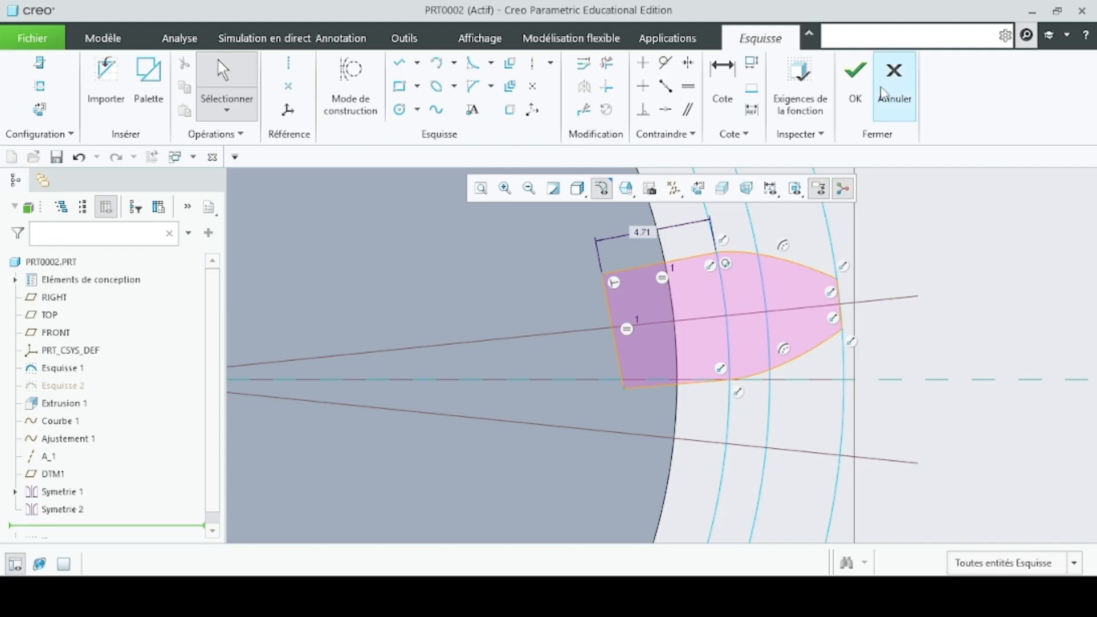
{"action": "left_click", "coordinate": [866, 95]}
- Start a solid extrusion of the tooth sketch, and copy the LARGEUR_DENTS parameter name from the formulas text file for its depth
{"action": "scroll", "coordinate": [649, 367], "scroll_direction": "down", "scroll_amount": 5}
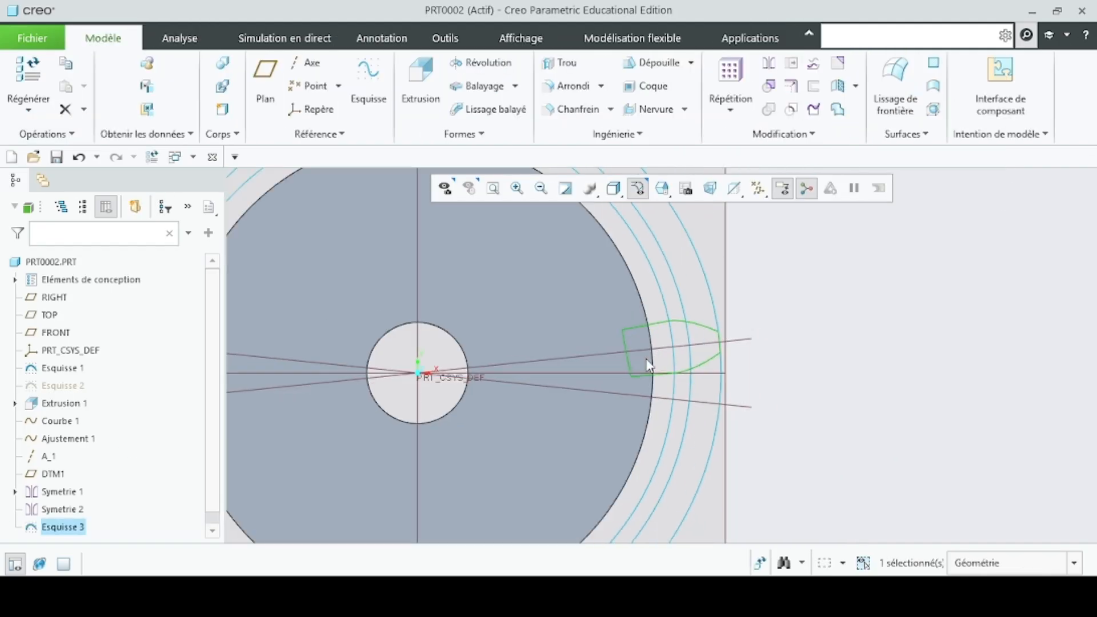
{"action": "left_click", "coordinate": [420, 85]}
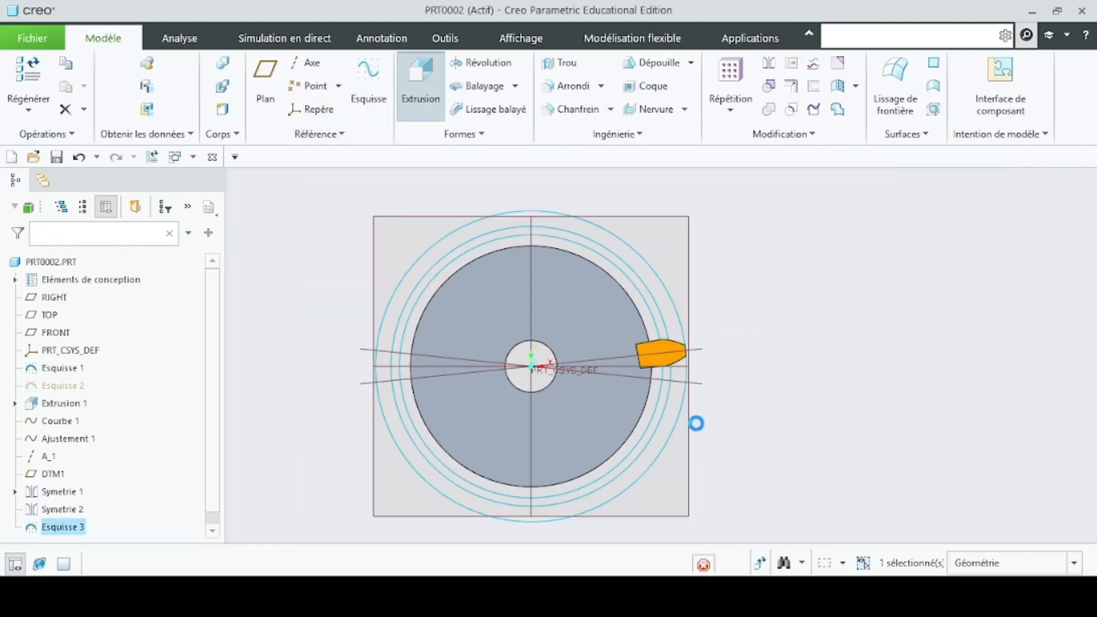
{"action": "middle_click_drag", "start_coordinate": [780, 425], "coordinate": [743, 418]}
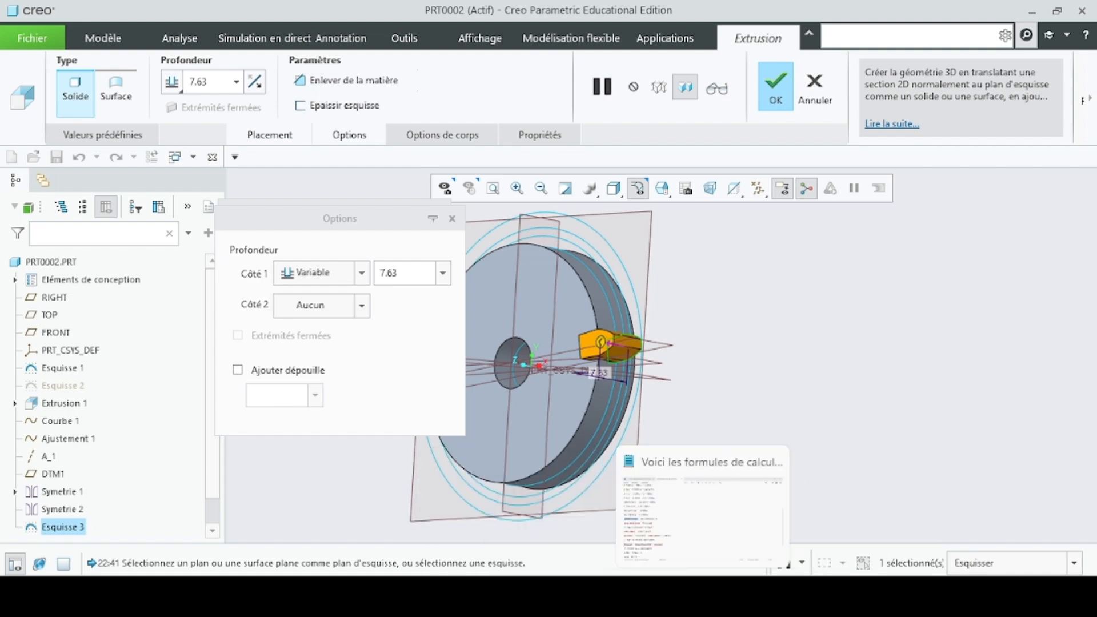
{"action": "left_click", "coordinate": [712, 549]}
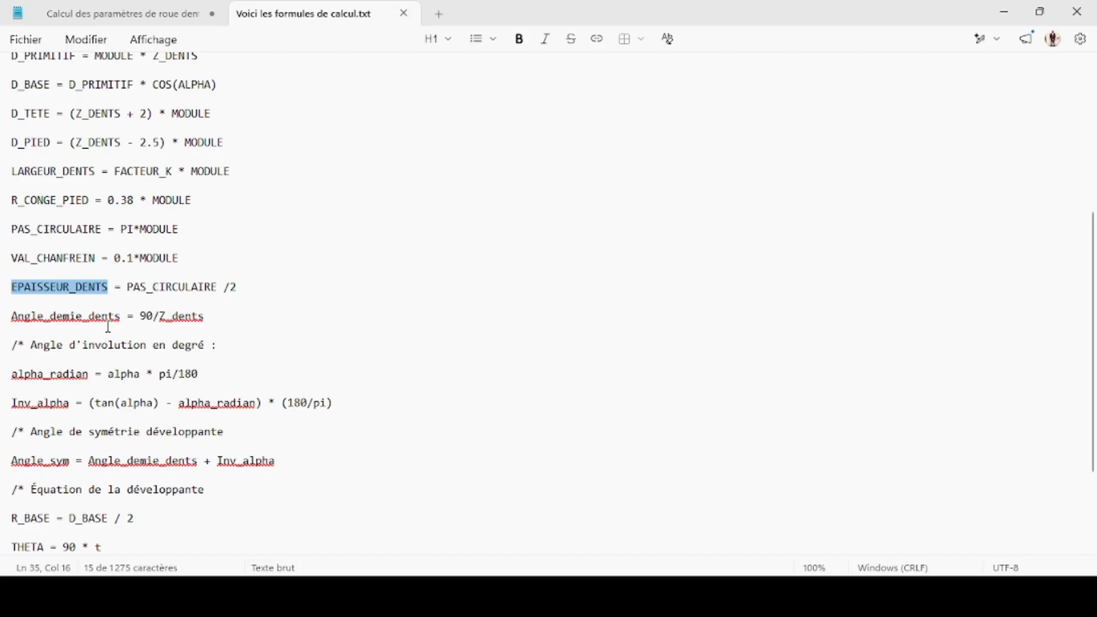
{"action": "scroll", "coordinate": [142, 320], "scroll_direction": "down", "scroll_amount": 1}
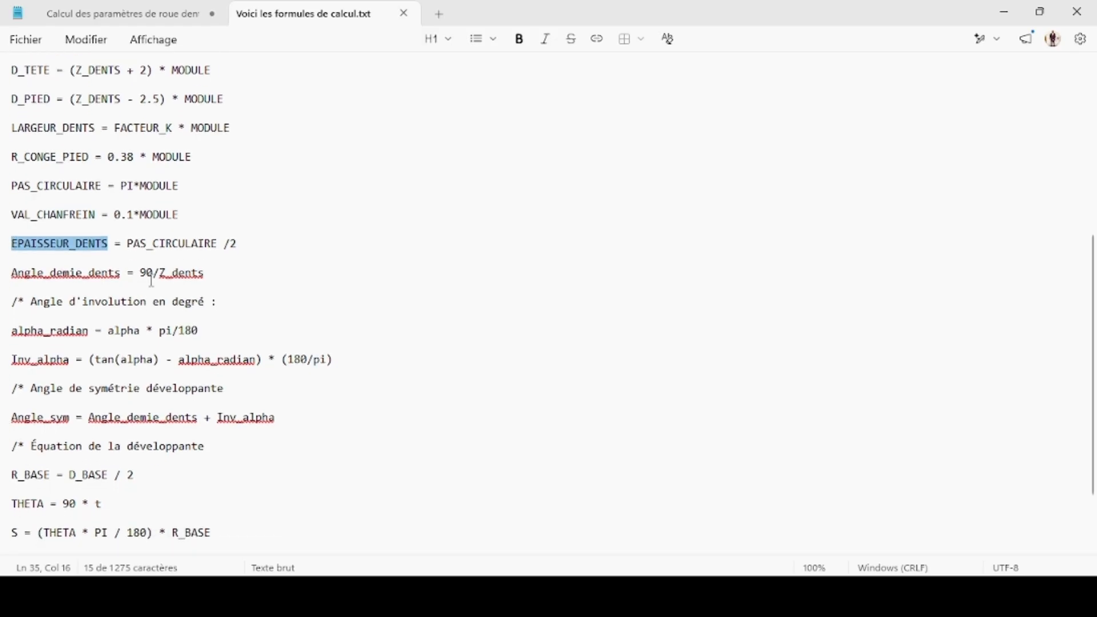
{"action": "scroll", "coordinate": [147, 273], "scroll_direction": "up", "scroll_amount": 1}
{"action": "left_click", "coordinate": [99, 172]}
{"action": "left_click_drag", "start_coordinate": [98, 172], "coordinate": [13, 181]}
{"action": "key", "text": "ctrl+c"}
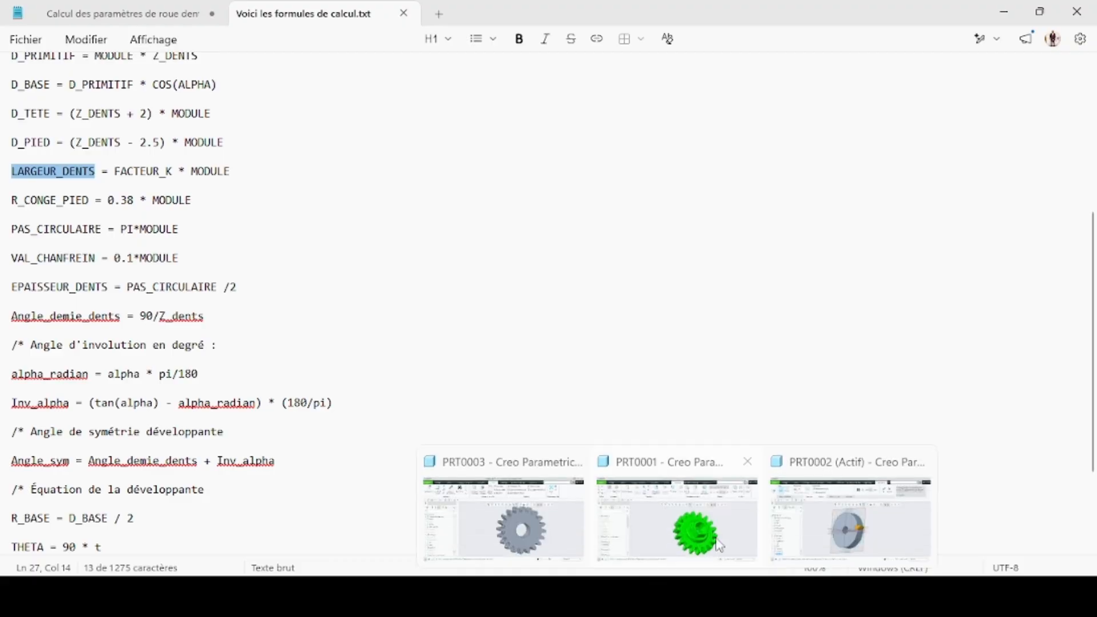
{"action": "left_click", "coordinate": [841, 516]}
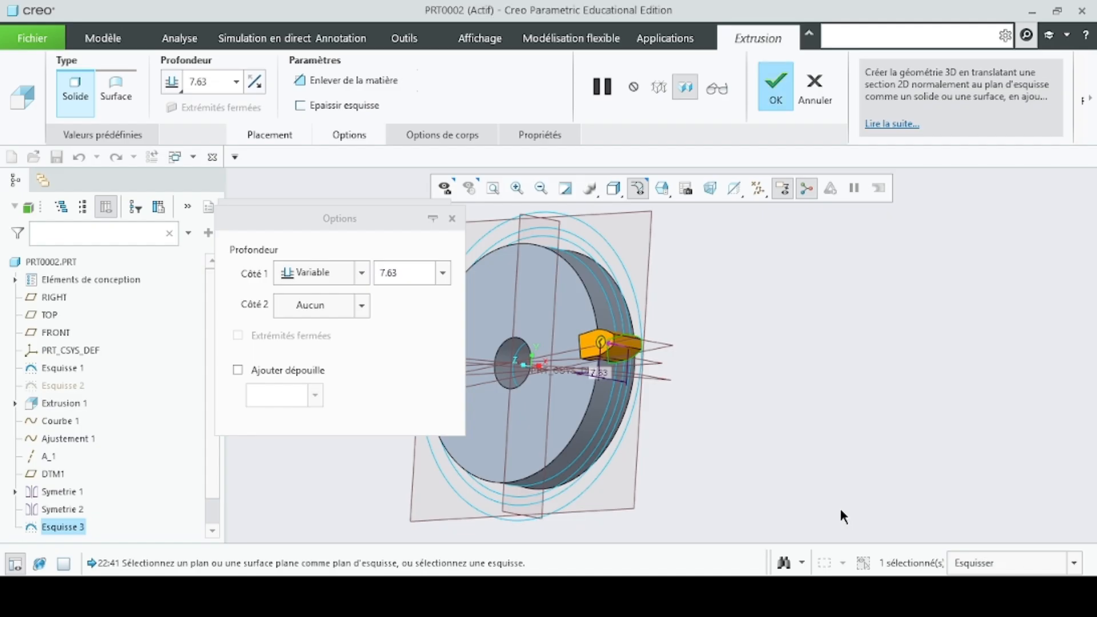
- Set the tooth extrusion's one-sided depth to LARGEUR_DENTS, declining to add it as a feature relation
{"action": "double_click", "coordinate": [422, 275]}
{"action": "key", "text": "ctrl+v"}
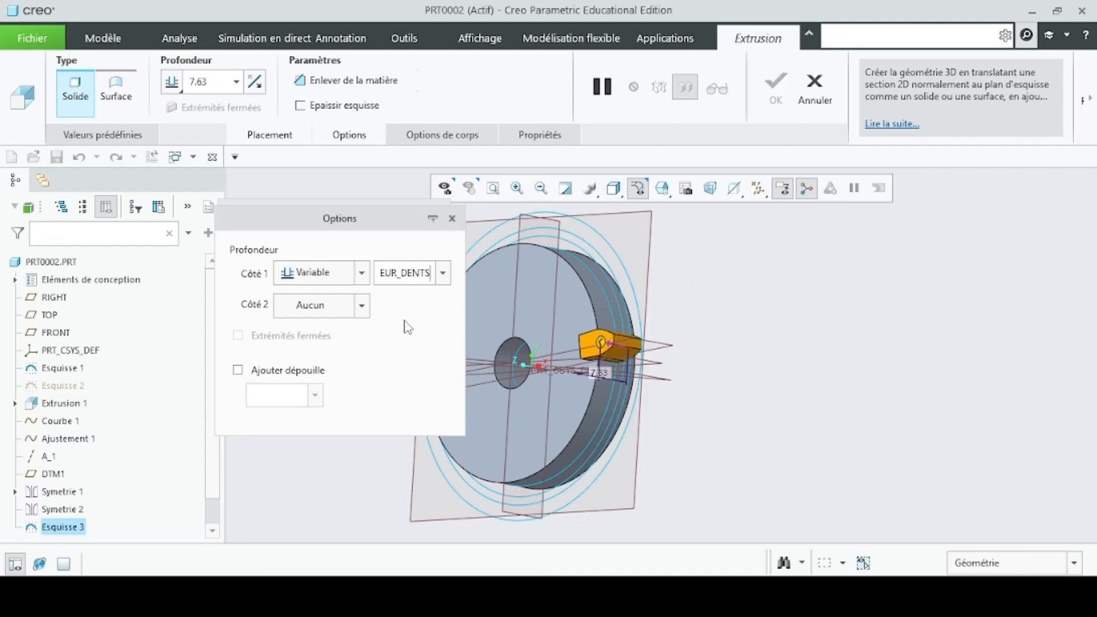
{"action": "key", "text": "Return"}
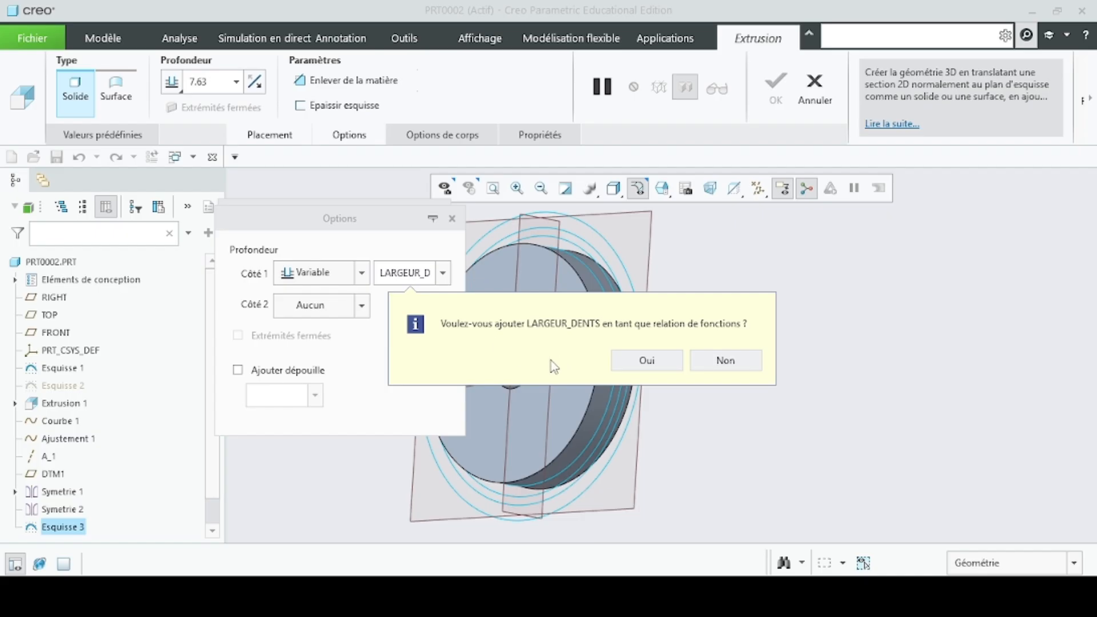
{"action": "left_click", "coordinate": [755, 357]}
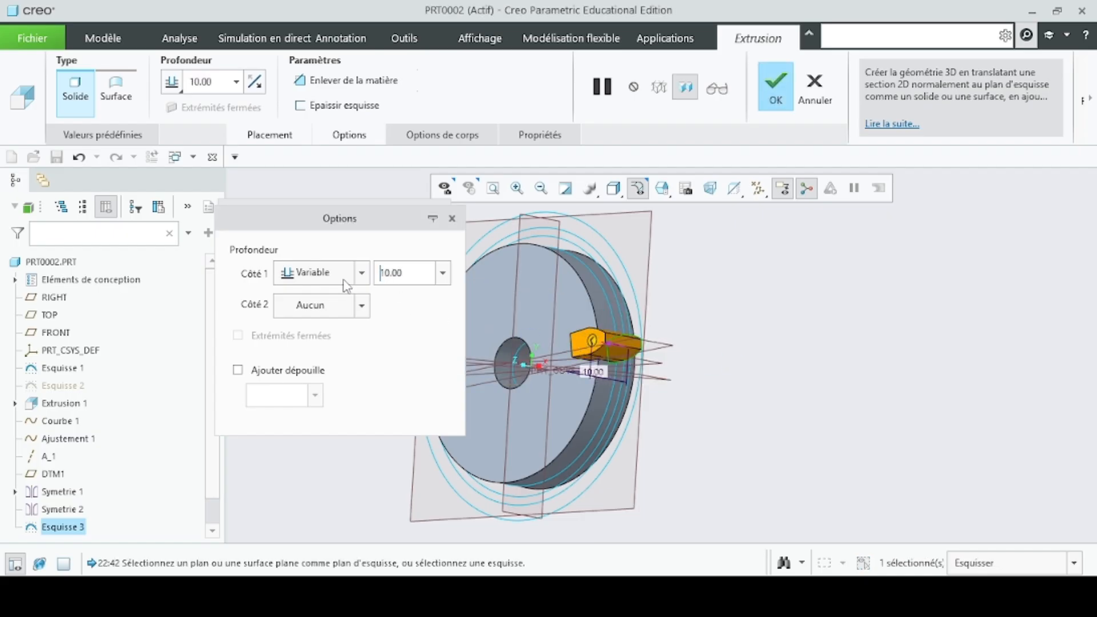
- Make the tooth extrusion symmetric with its depth driven by LARGEUR_DENTS as a feature relation, and complete it
{"action": "left_click", "coordinate": [362, 276]}
{"action": "left_click", "coordinate": [340, 313]}
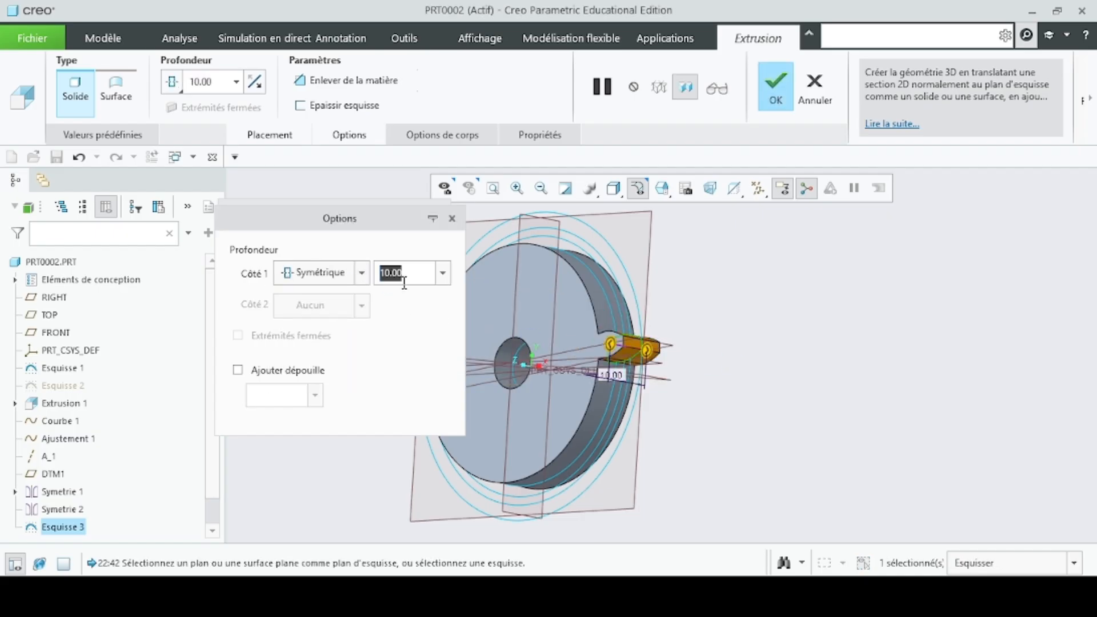
{"action": "key", "text": "ctrl+v"}
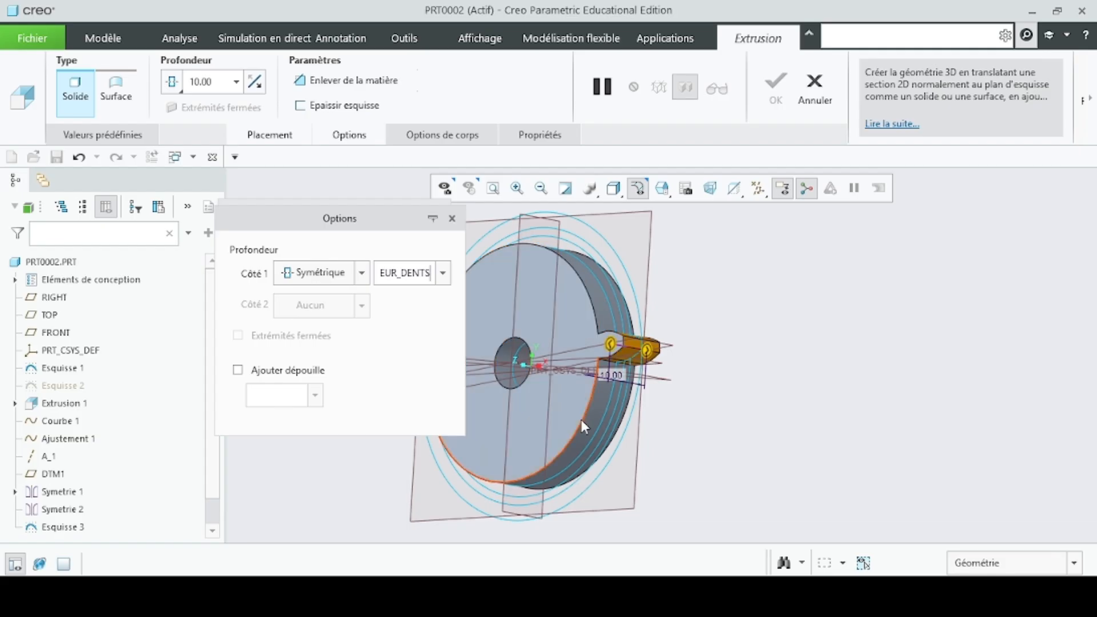
{"action": "key", "text": "Return"}
{"action": "left_click", "coordinate": [646, 360]}
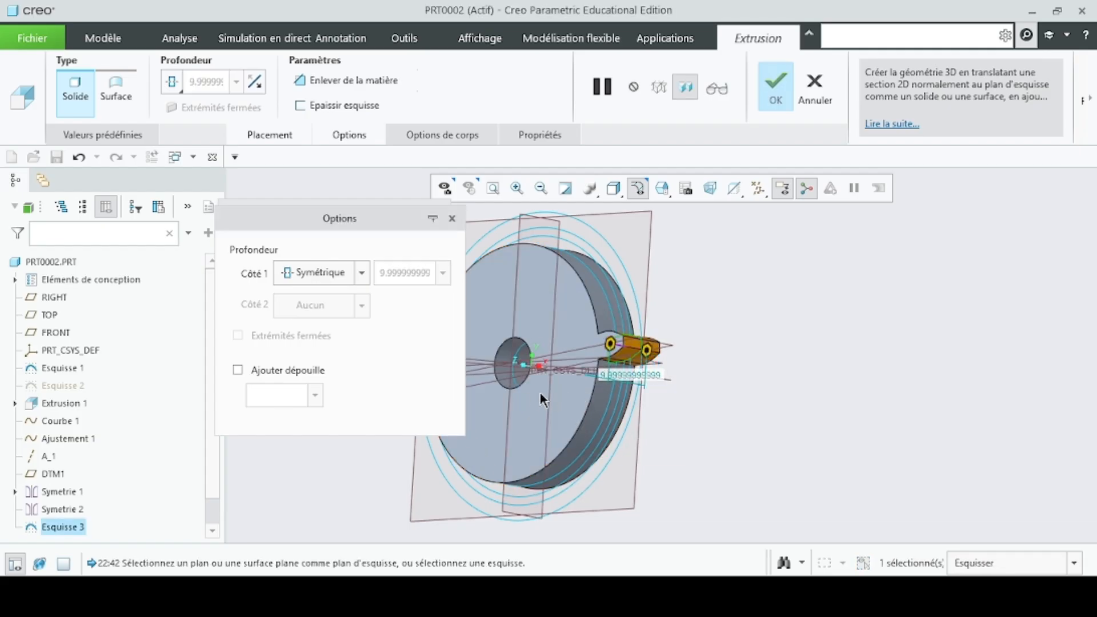
{"action": "left_click", "coordinate": [772, 91]}
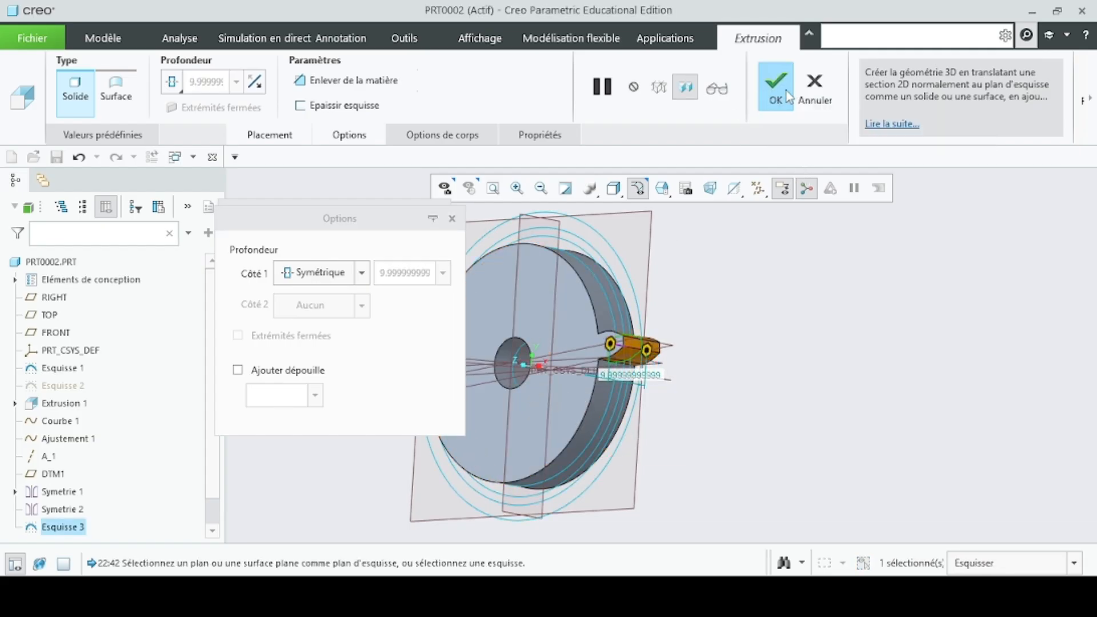
- Start a pattern of the tooth extrusion and set the pattern type to axis
{"action": "middle_click_drag", "start_coordinate": [737, 373], "coordinate": [651, 389]}
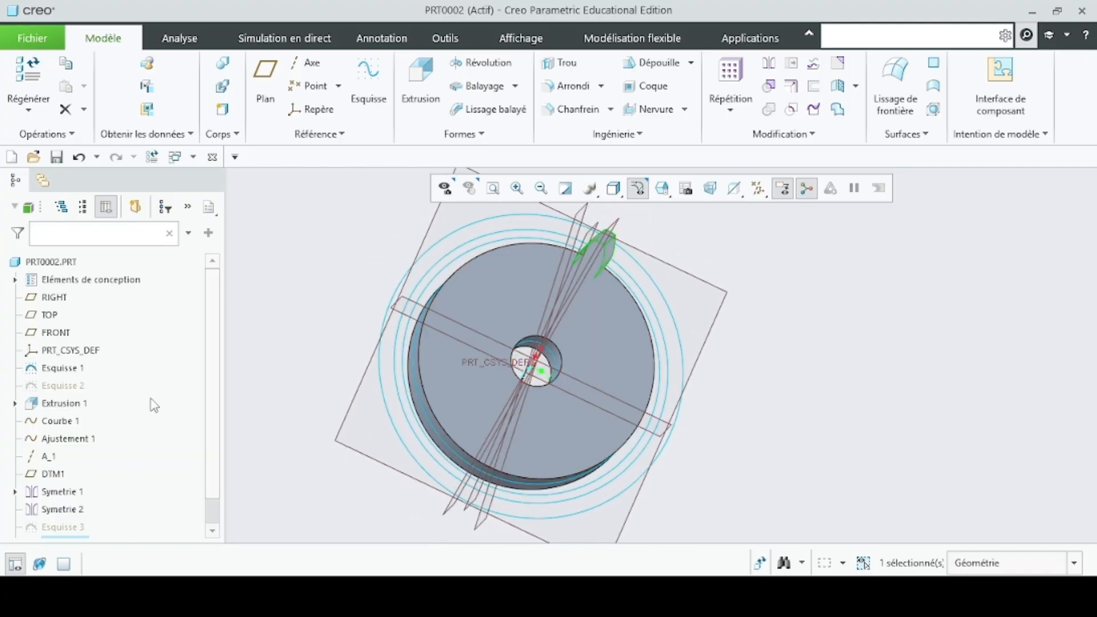
{"action": "scroll", "coordinate": [152, 404], "scroll_direction": "down", "scroll_amount": 2}
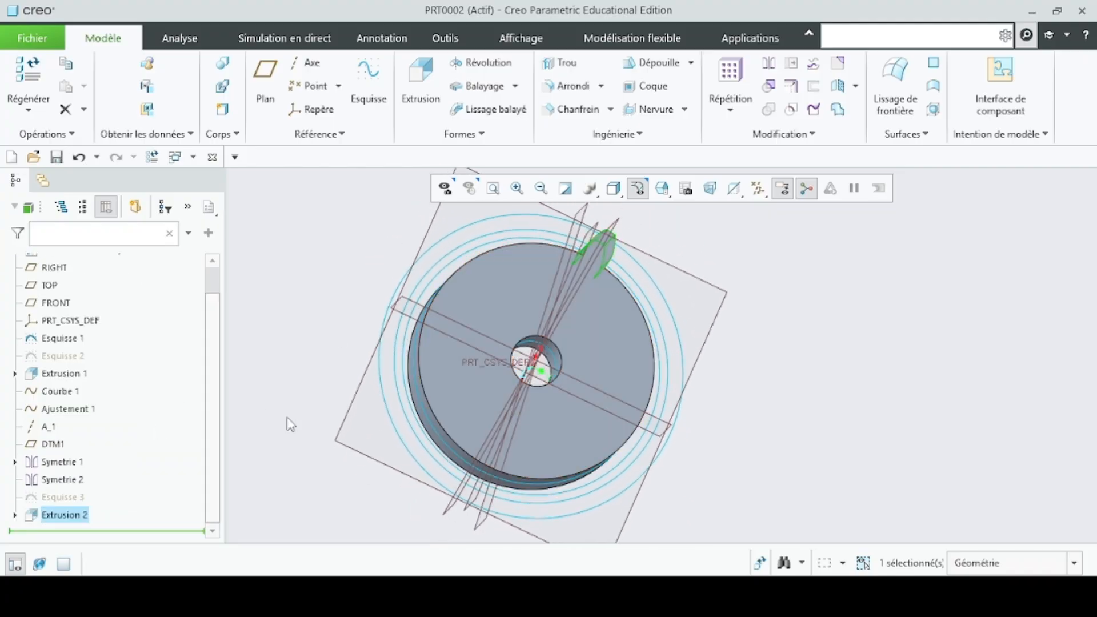
{"action": "double_click", "coordinate": [71, 514]}
{"action": "left_click", "coordinate": [85, 465]}
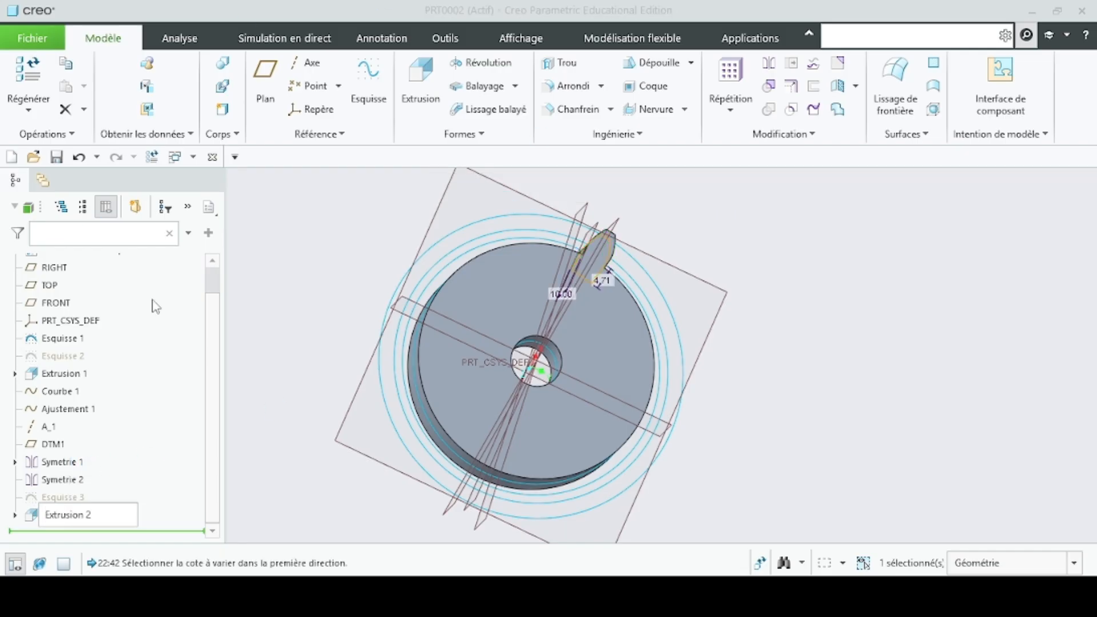
{"action": "scroll", "coordinate": [524, 347], "scroll_direction": "up", "scroll_amount": 3}
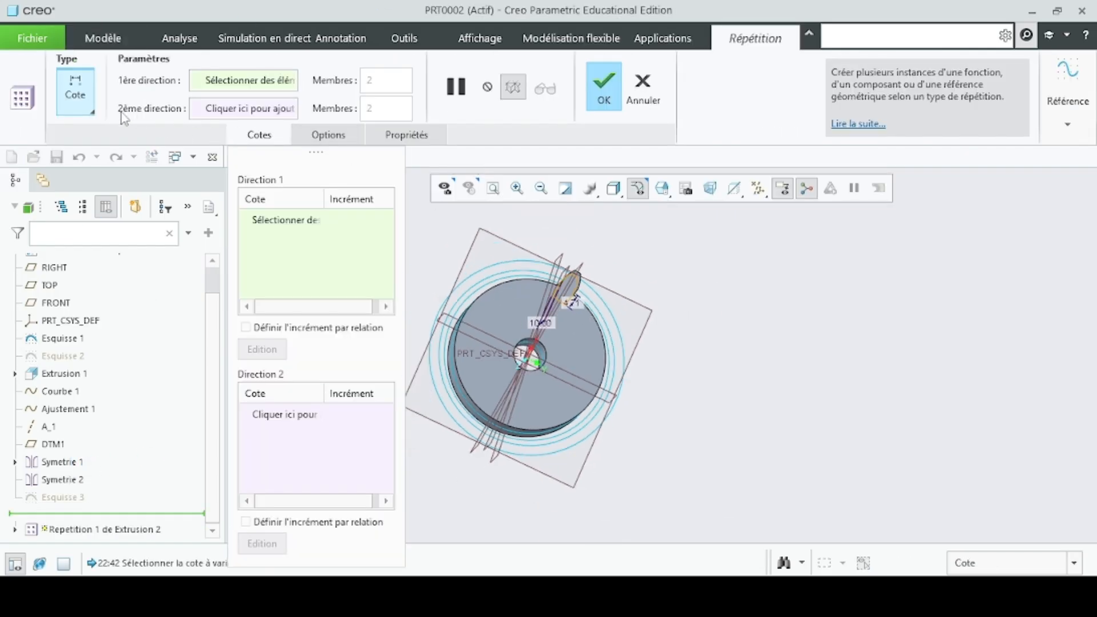
{"action": "left_click", "coordinate": [86, 111]}
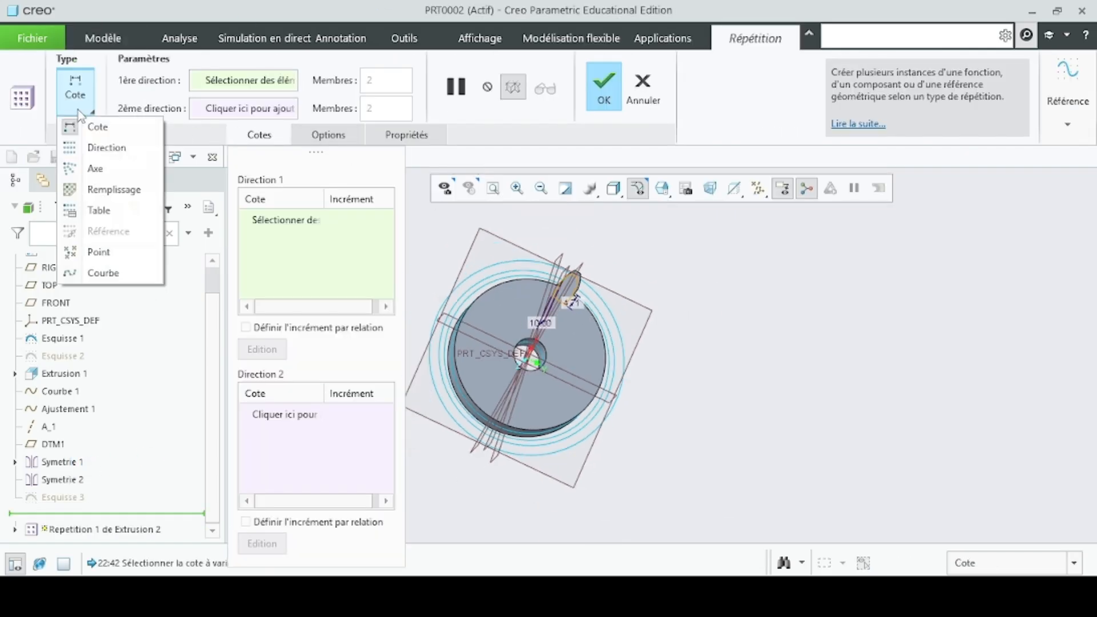
{"action": "left_click", "coordinate": [99, 173]}
- Choose the disc's central axis A_1 as the axis of the tooth pattern
{"action": "middle_click_drag", "start_coordinate": [799, 461], "coordinate": [606, 399]}
{"action": "scroll", "coordinate": [515, 368], "scroll_direction": "down", "scroll_amount": 5}
{"action": "scroll", "coordinate": [516, 334], "scroll_direction": "down", "scroll_amount": 3}
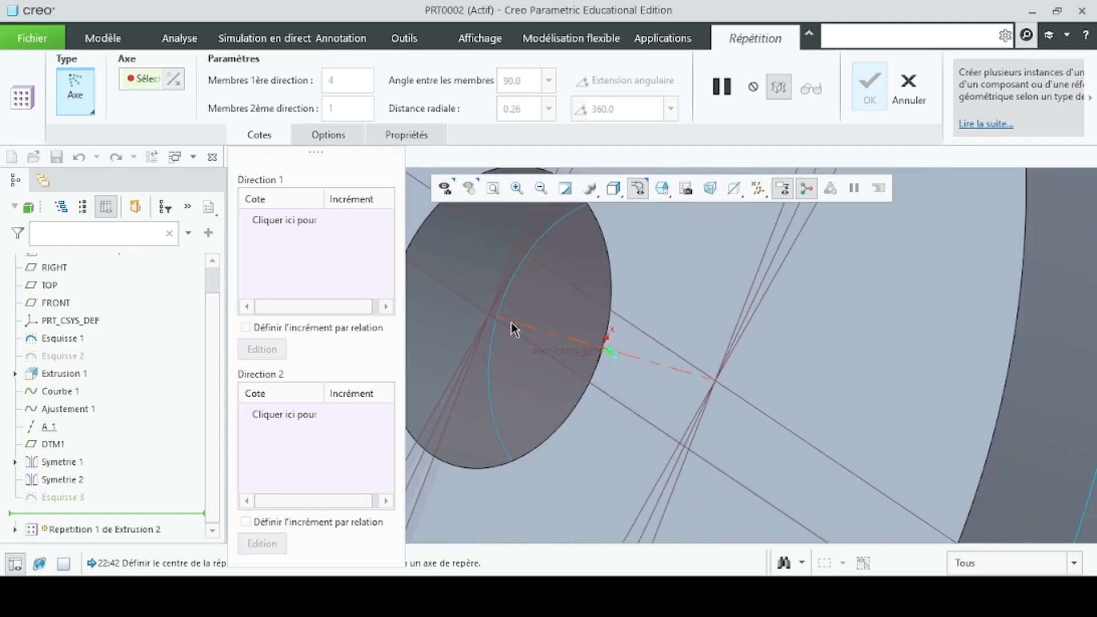
{"action": "left_click", "coordinate": [560, 336]}
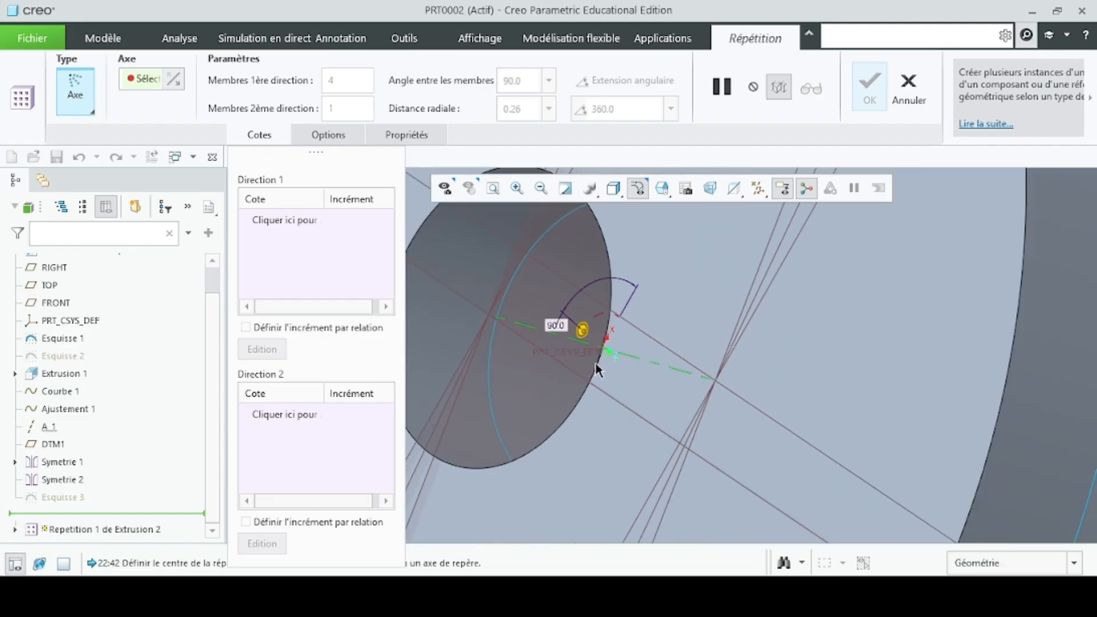
{"action": "scroll", "coordinate": [648, 373], "scroll_direction": "up", "scroll_amount": 2}
{"action": "scroll", "coordinate": [649, 372], "scroll_direction": "up", "scroll_amount": 4}
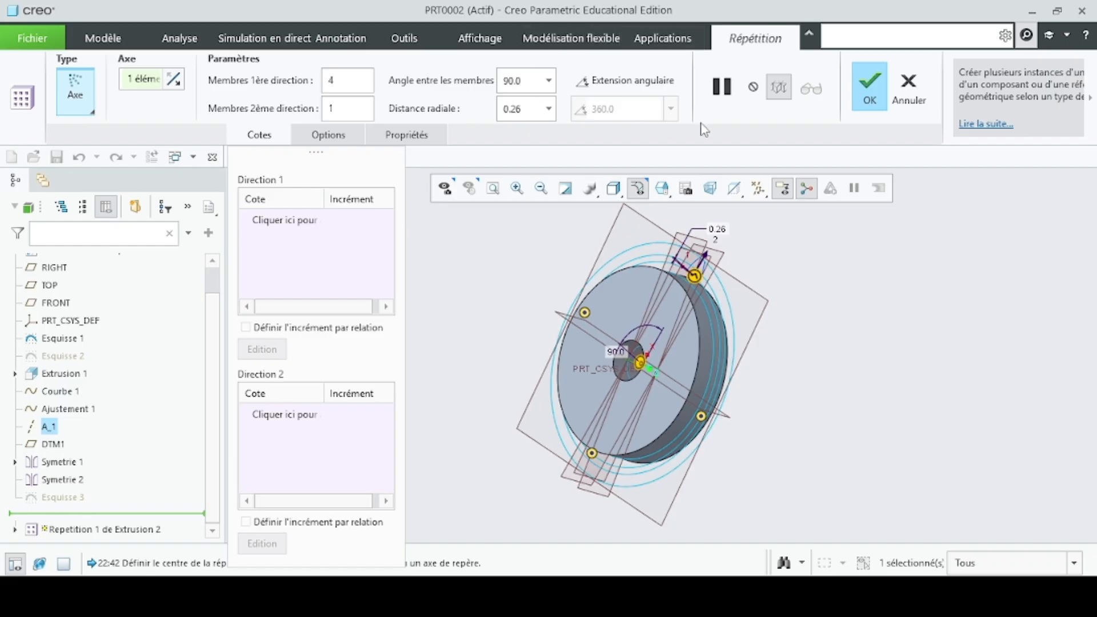
- Spread the pattern's four members over a 360° angular extent around the axis and complete the tooth pattern
{"action": "left_click", "coordinate": [645, 90]}
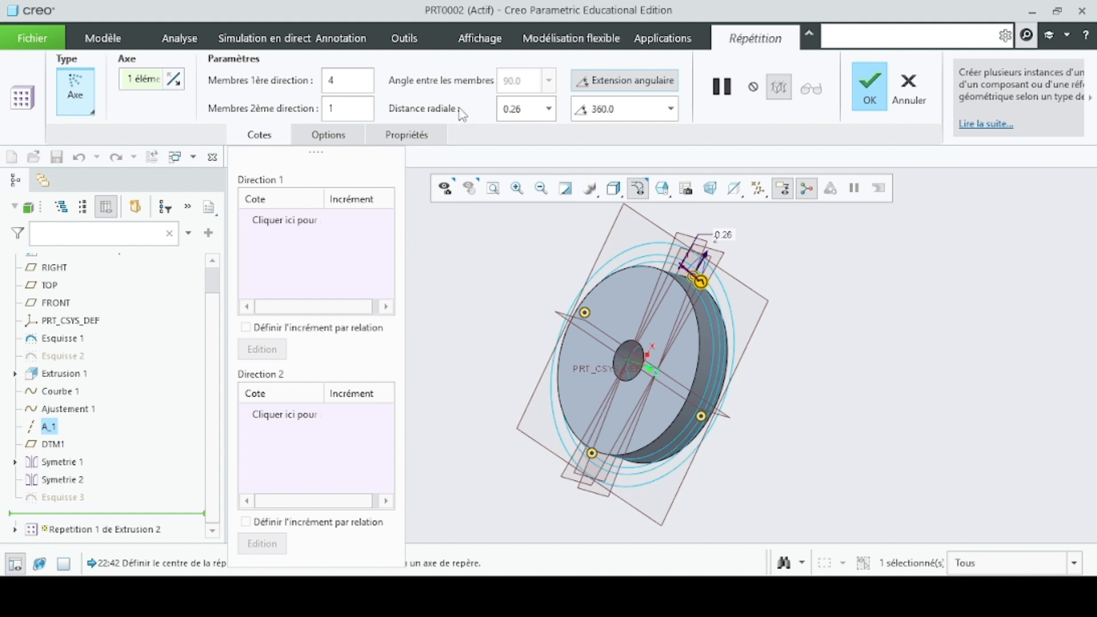
{"action": "left_click", "coordinate": [870, 86]}
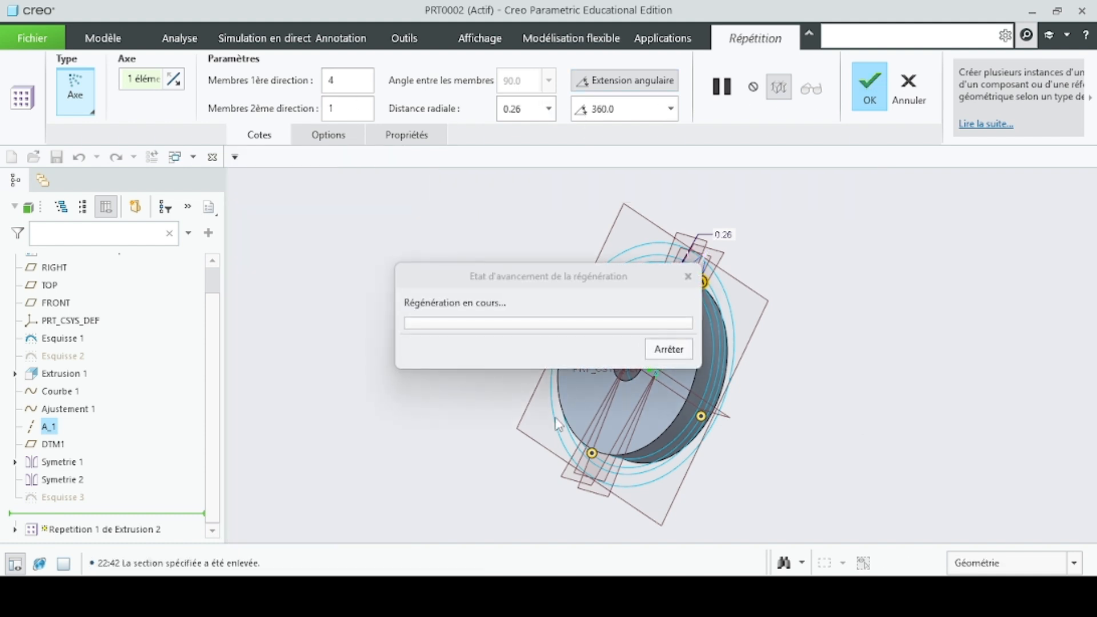
{"action": "mouse_move", "coordinate": [431, 392]}
{"action": "middle_mouse_down"}
{"action": "mouse_move", "coordinate": [461, 357]}
{"action": "mouse_move", "coordinate": [498, 373]}
{"action": "mouse_move", "coordinate": [433, 380]}
{"action": "mouse_move", "coordinate": [388, 411]}
{"action": "mouse_move", "coordinate": [517, 396]}
{"action": "mouse_move", "coordinate": [457, 391]}
{"action": "mouse_move", "coordinate": [437, 411]}
{"action": "mouse_move", "coordinate": [482, 404]}
{"action": "middle_mouse_up"}
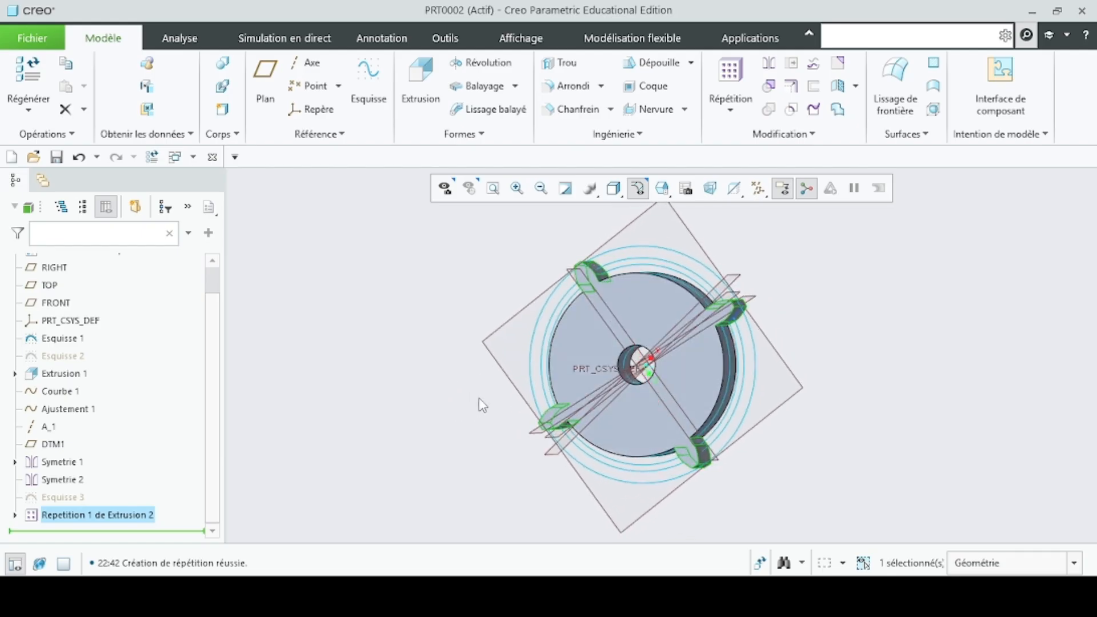
- Add a part relation after Angle_sym that sets the tooth pattern's member-count dimension p17 equal to Z_DENTS
{"action": "left_click", "coordinate": [449, 39]}
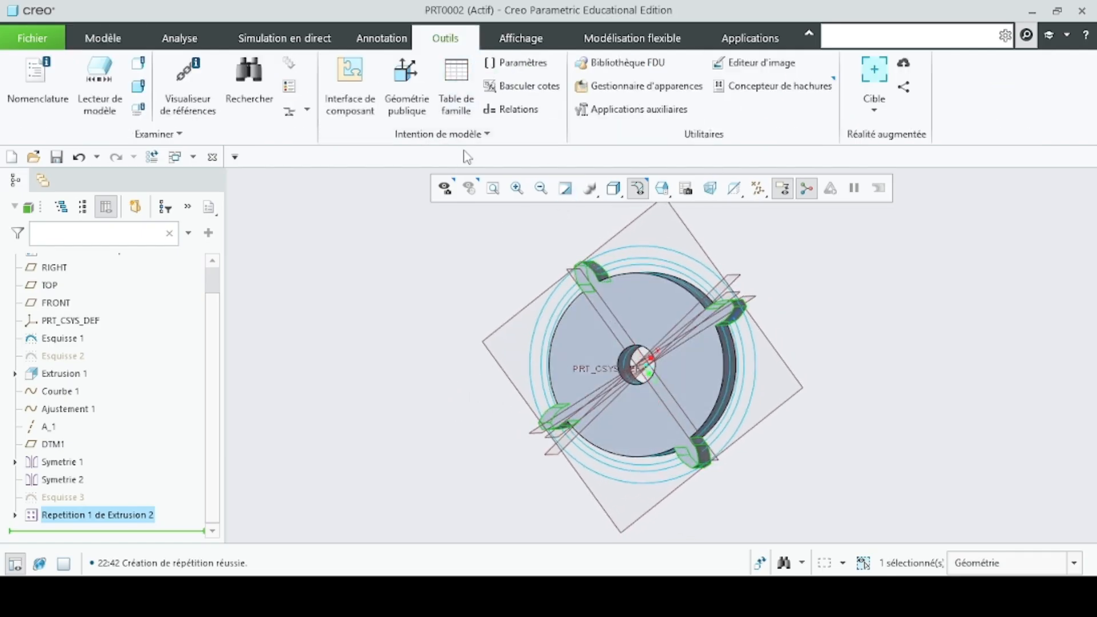
{"action": "left_click", "coordinate": [502, 109]}
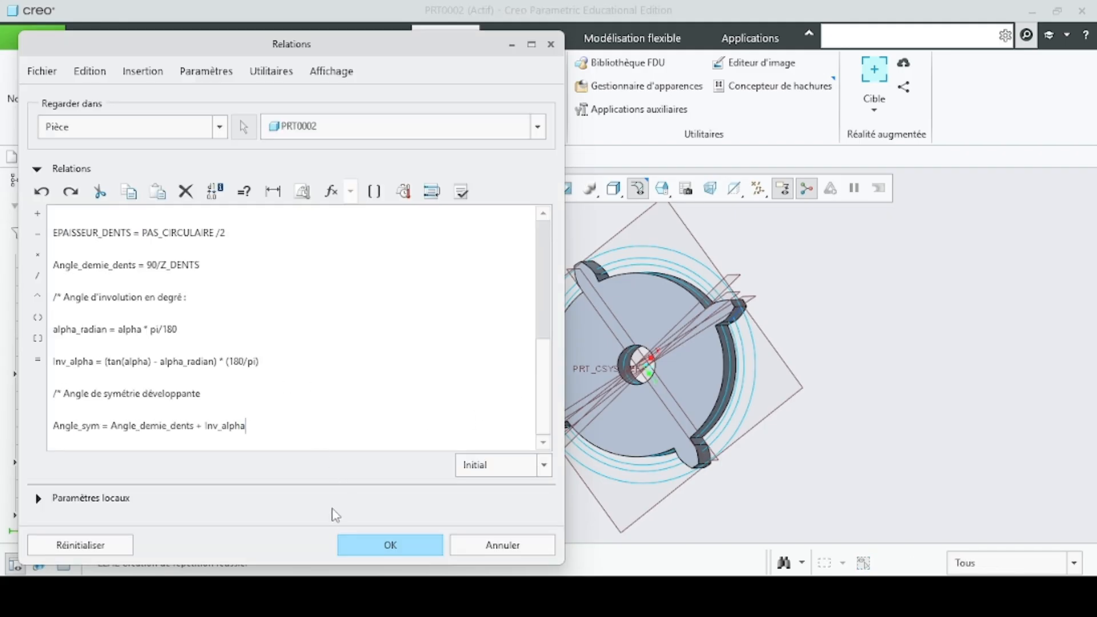
{"action": "key", "text": "Return"}
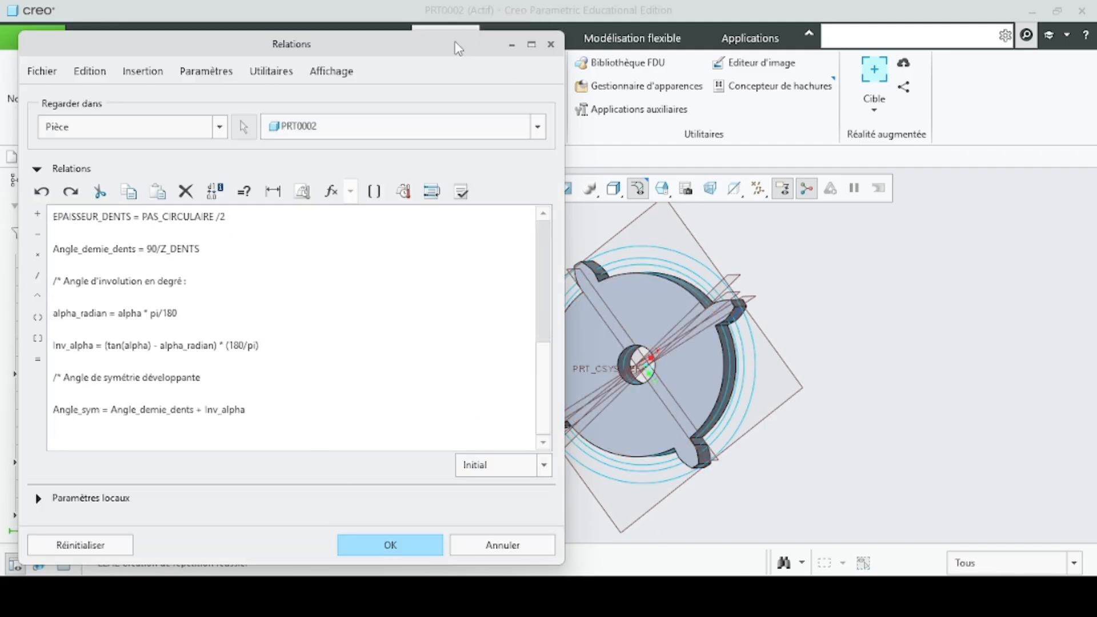
{"action": "left_click_drag", "start_coordinate": [457, 49], "coordinate": [497, 48]}
{"action": "left_click_drag", "start_coordinate": [602, 167], "coordinate": [424, 177]}
{"action": "left_click_drag", "start_coordinate": [374, 50], "coordinate": [446, 23]}
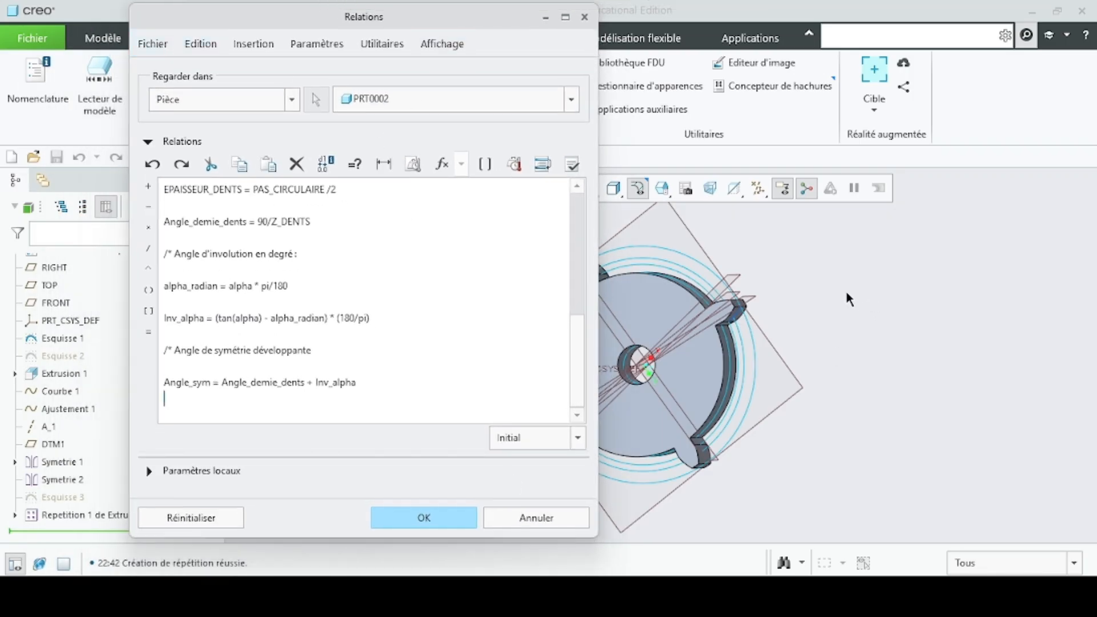
{"action": "scroll", "coordinate": [639, 397], "scroll_direction": "down", "scroll_amount": 4}
{"action": "scroll", "coordinate": [638, 398], "scroll_direction": "up", "scroll_amount": 5}
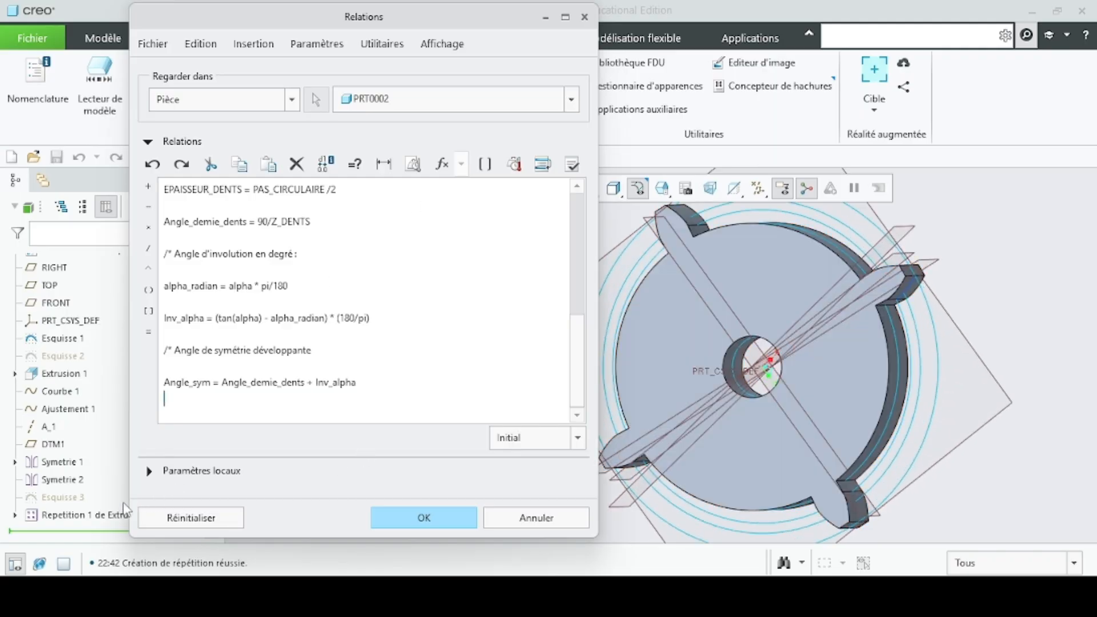
{"action": "left_click", "coordinate": [103, 516]}
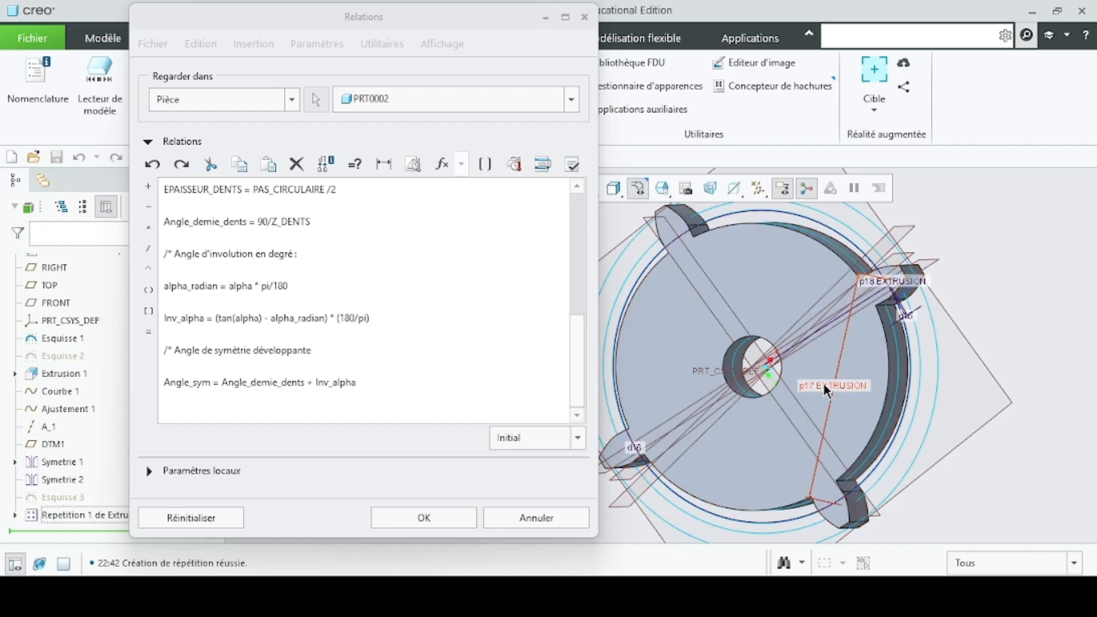
{"action": "left_click", "coordinate": [824, 383]}
{"action": "left_click", "coordinate": [250, 401]}
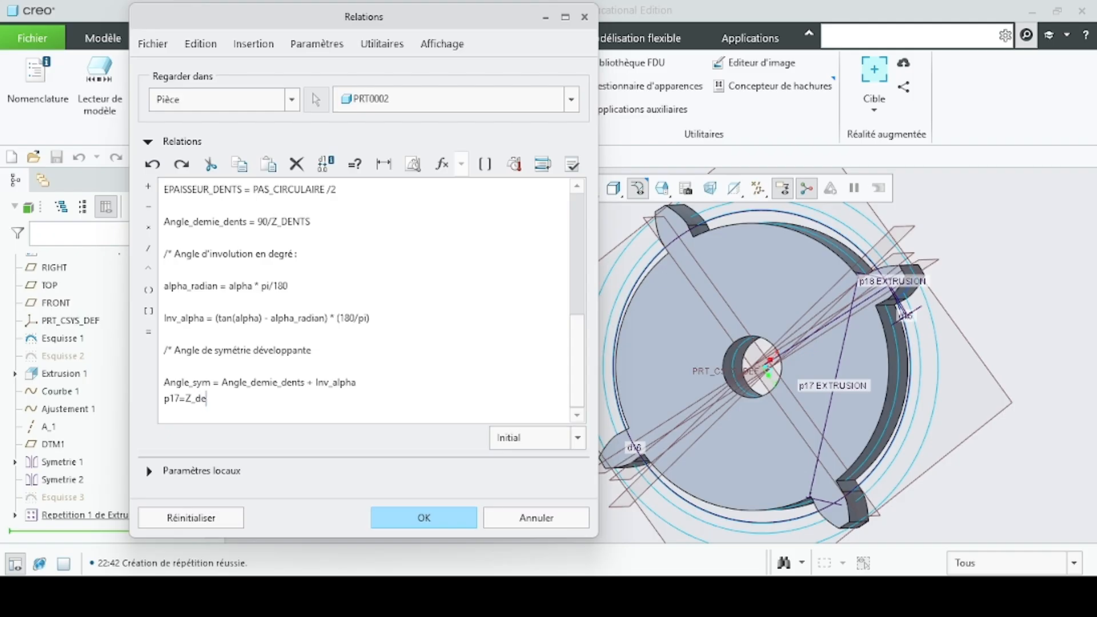
{"action": "left_click", "coordinate": [436, 527]}
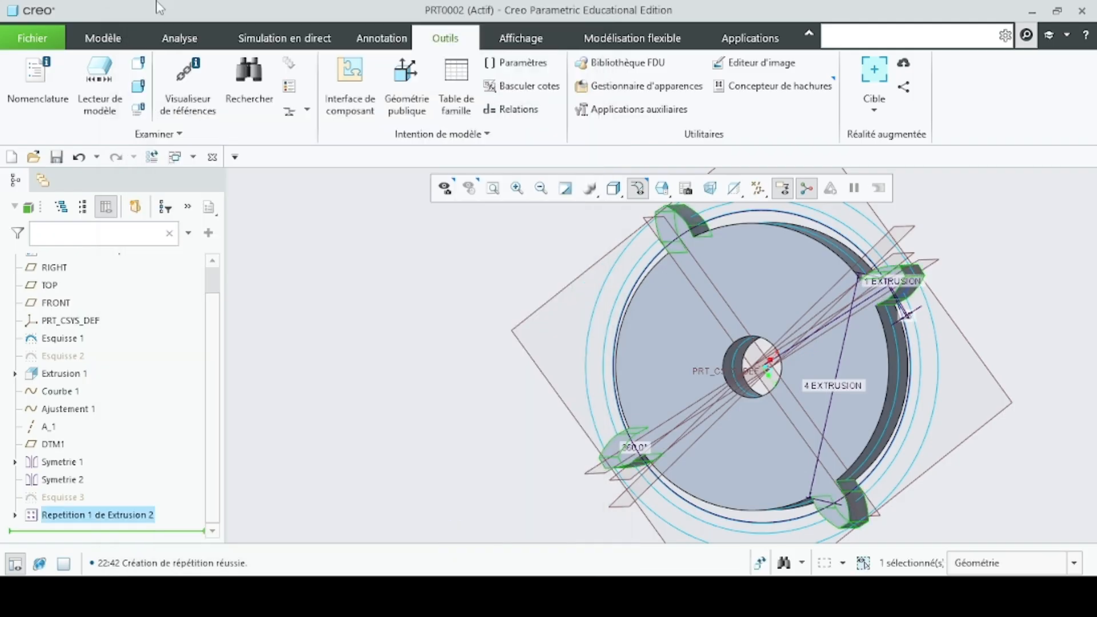
- Regenerate the part to apply the tooth-count relation to the pattern, and inspect the gear from both sides
{"action": "left_click", "coordinate": [100, 41]}
{"action": "left_click", "coordinate": [28, 71]}
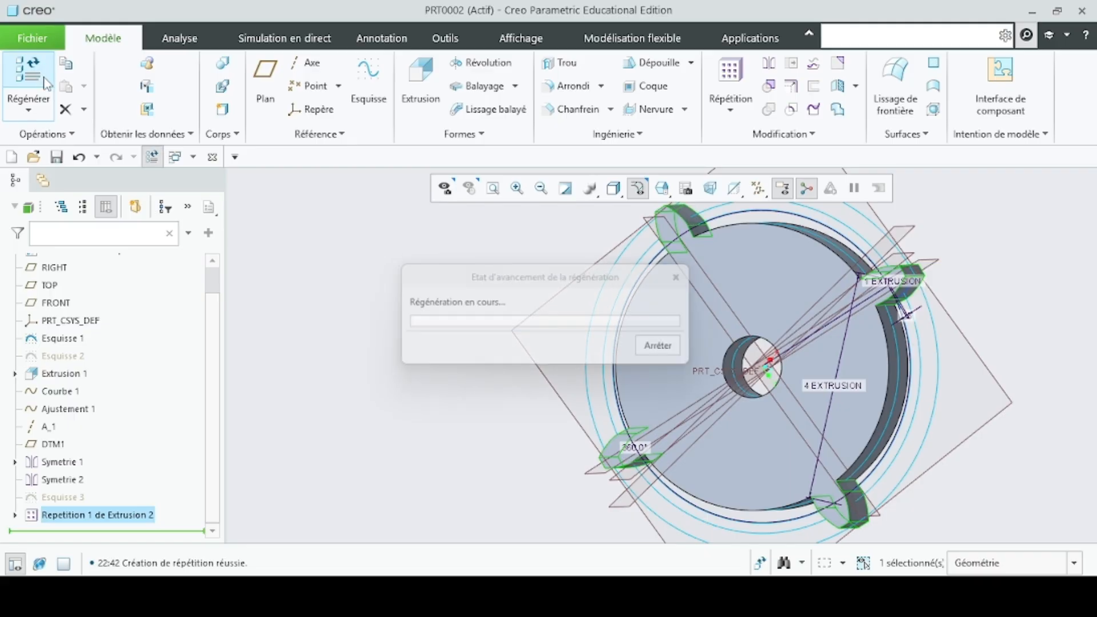
{"action": "scroll", "coordinate": [469, 275], "scroll_direction": "down", "scroll_amount": 4}
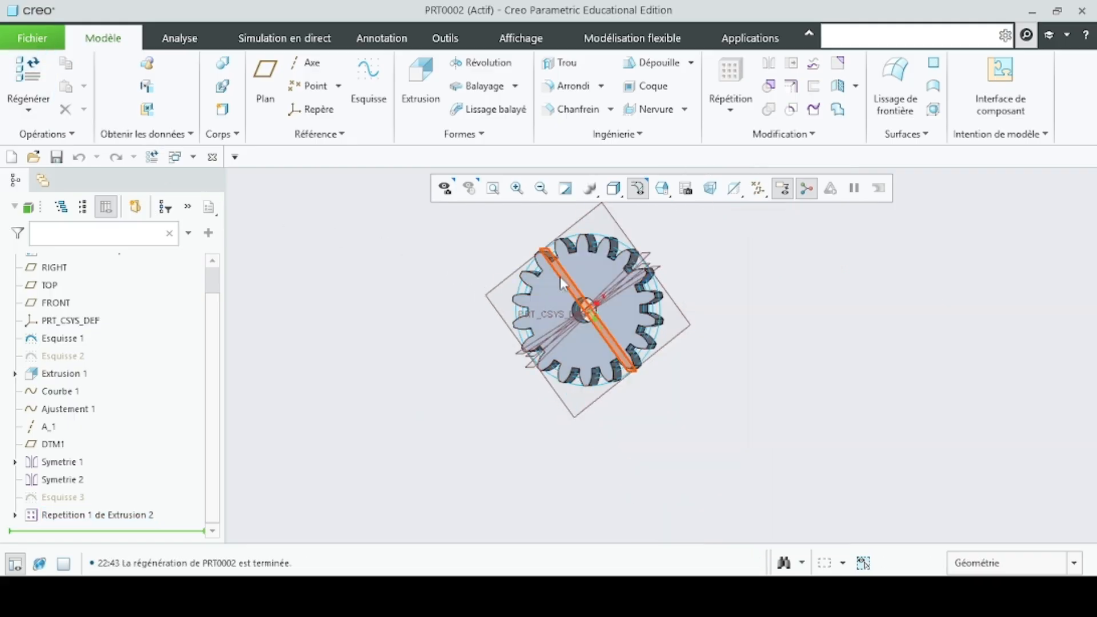
{"action": "scroll", "coordinate": [573, 280], "scroll_direction": "up", "scroll_amount": 4}
{"action": "scroll", "coordinate": [584, 283], "scroll_direction": "down", "scroll_amount": 2}
{"action": "middle_click_drag", "start_coordinate": [377, 287], "coordinate": [503, 291]}
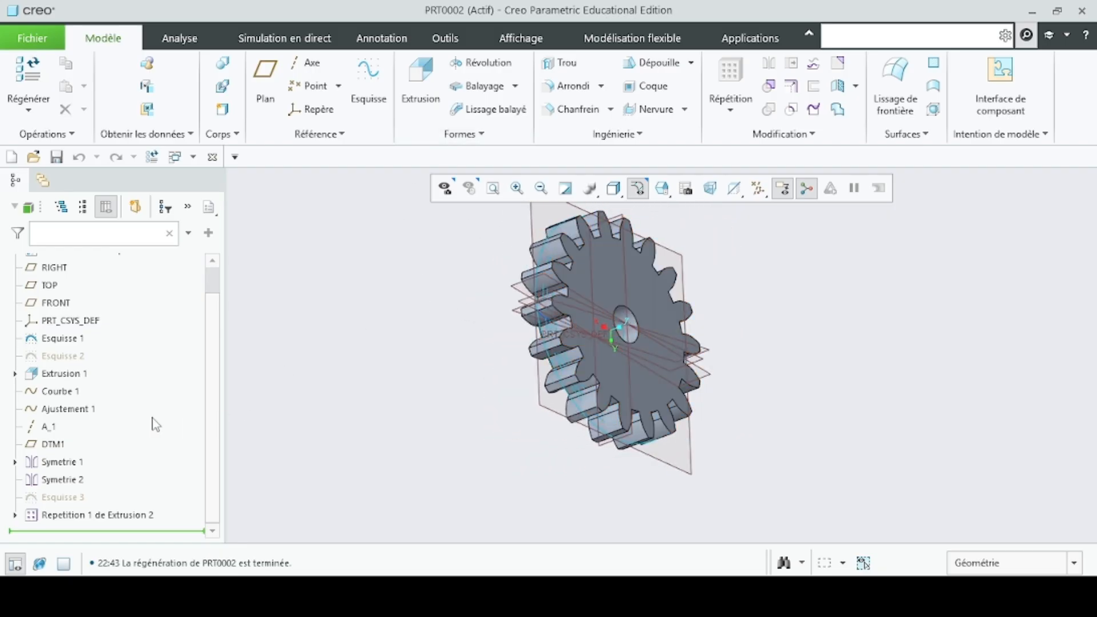
{"action": "middle_click_drag", "start_coordinate": [568, 311], "coordinate": [456, 334]}
{"action": "middle_click_drag", "start_coordinate": [458, 339], "coordinate": [436, 347]}
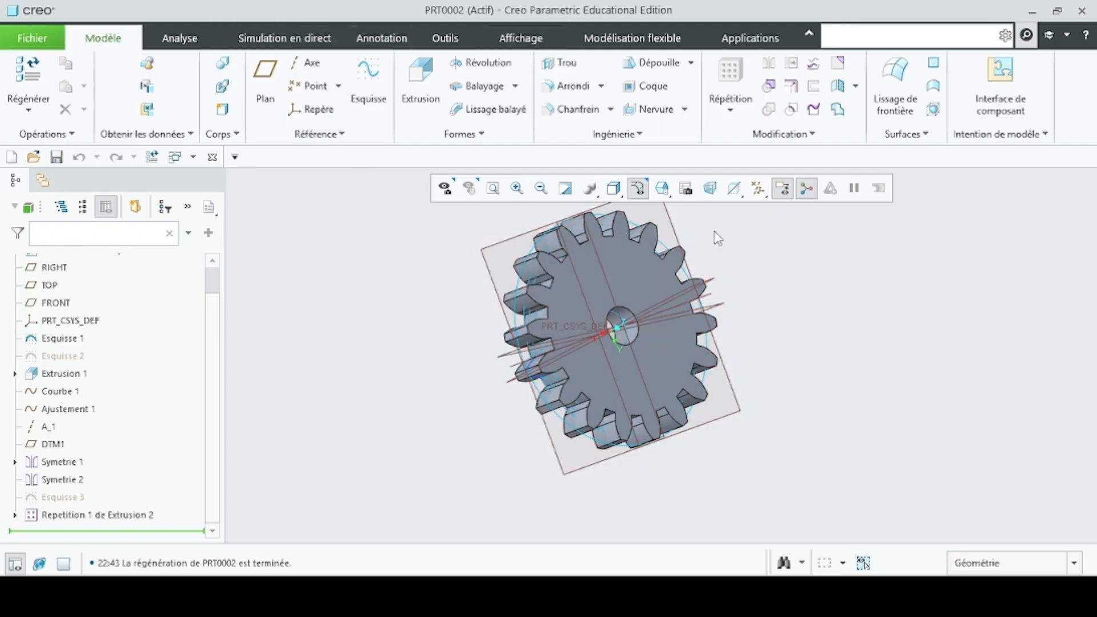
- Hide the construction features Esquisse 1, Courbe 1, Ajustement 1, Symetrie 1 and Symetrie 2
{"action": "left_click", "coordinate": [64, 338]}
{"action": "left_click", "coordinate": [107, 312]}
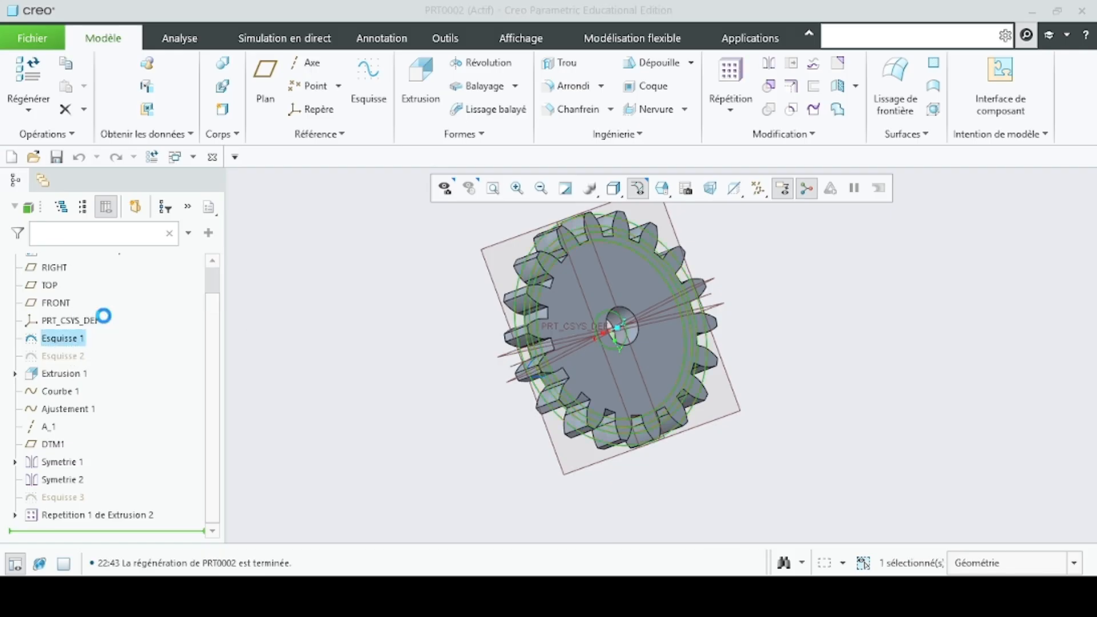
{"action": "left_click", "coordinate": [77, 392]}
{"action": "left_click", "coordinate": [115, 365]}
{"action": "left_click", "coordinate": [78, 411]}
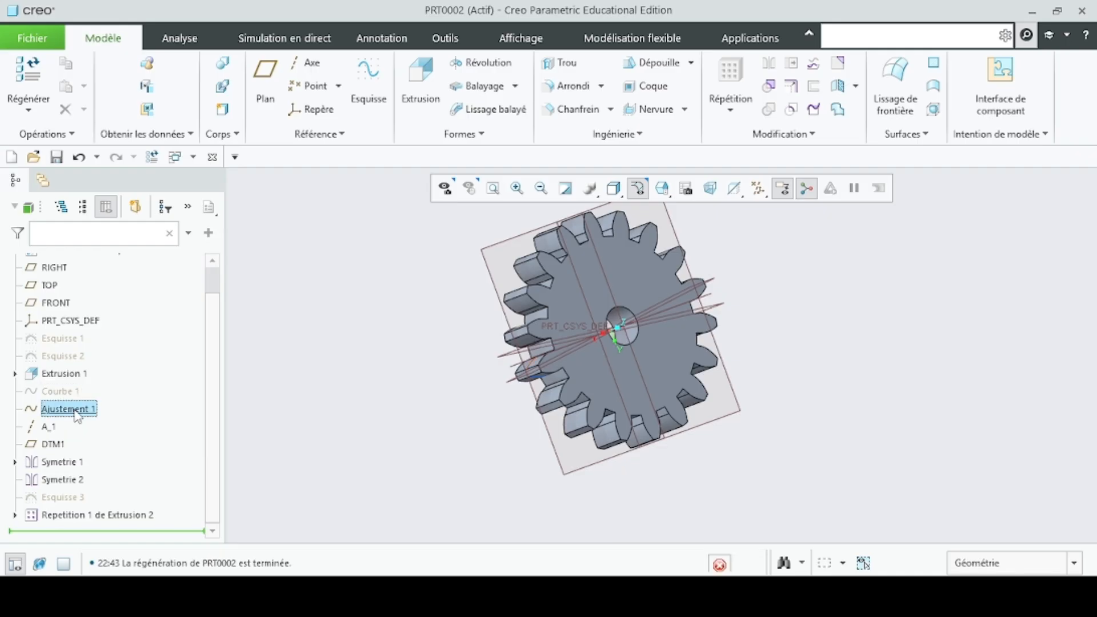
{"action": "left_click", "coordinate": [104, 385]}
{"action": "left_click", "coordinate": [76, 469]}
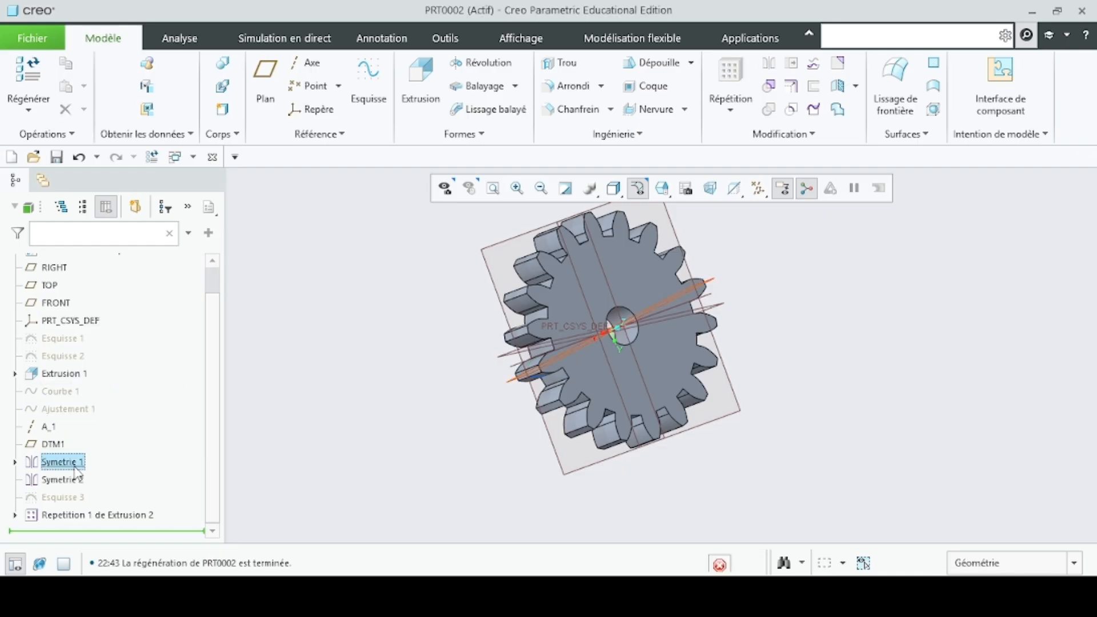
{"action": "left_click", "coordinate": [109, 433]}
{"action": "left_click", "coordinate": [74, 480]}
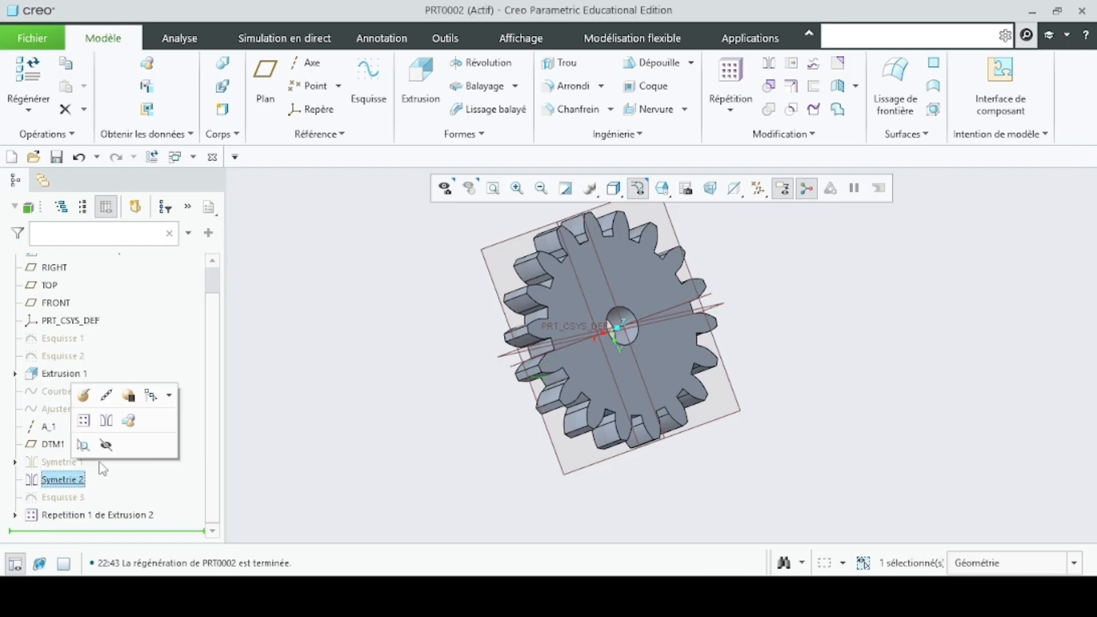
{"action": "left_click", "coordinate": [106, 446]}
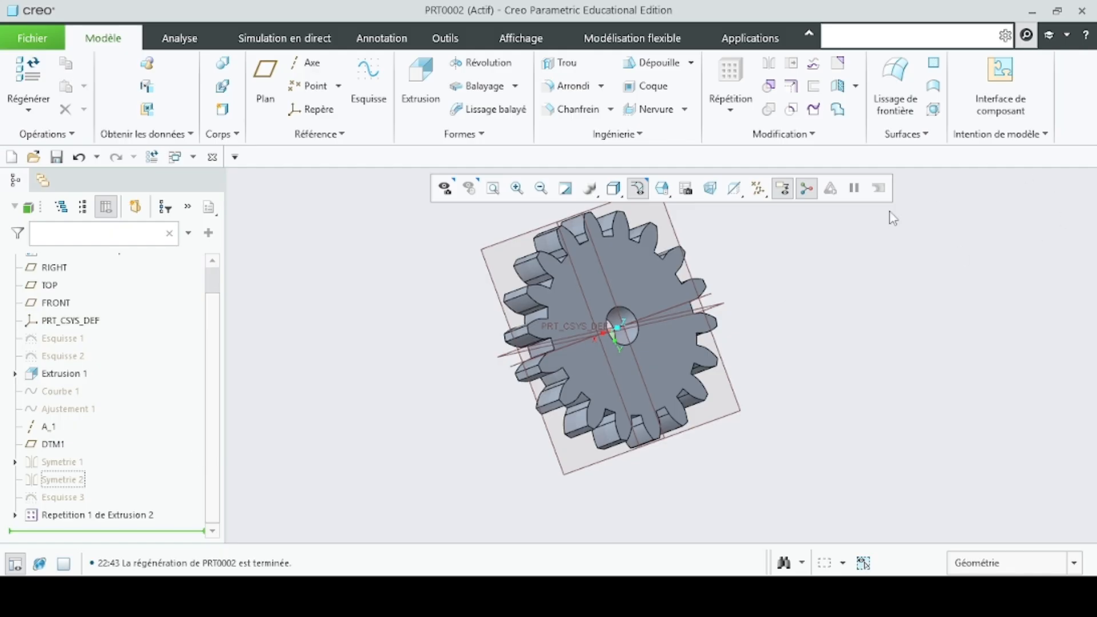
- Turn off the display of all datum axes, points, coordinate systems and planes
{"action": "left_click", "coordinate": [758, 188]}
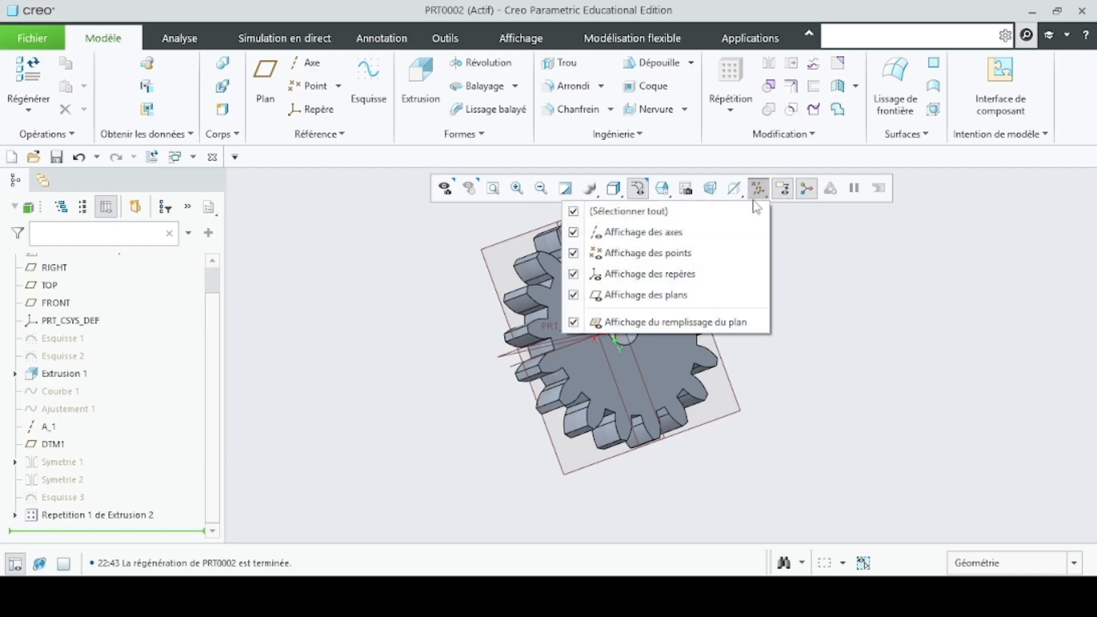
{"action": "left_click", "coordinate": [710, 211]}
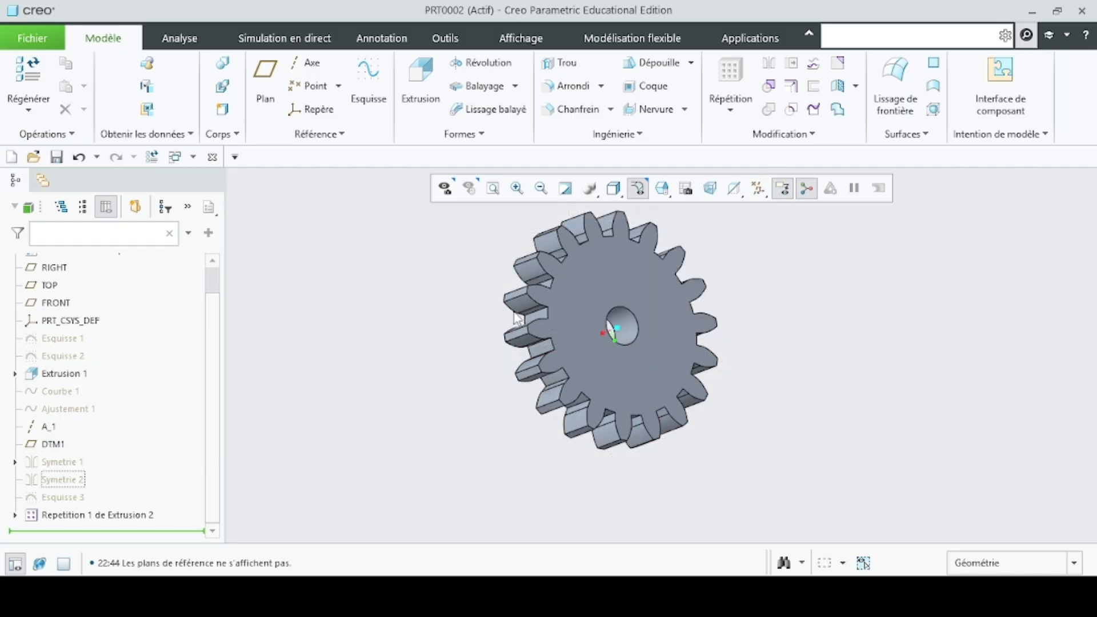
{"action": "scroll", "coordinate": [566, 305], "scroll_direction": "up", "scroll_amount": 2}
{"action": "scroll", "coordinate": [564, 301], "scroll_direction": "down", "scroll_amount": 2}
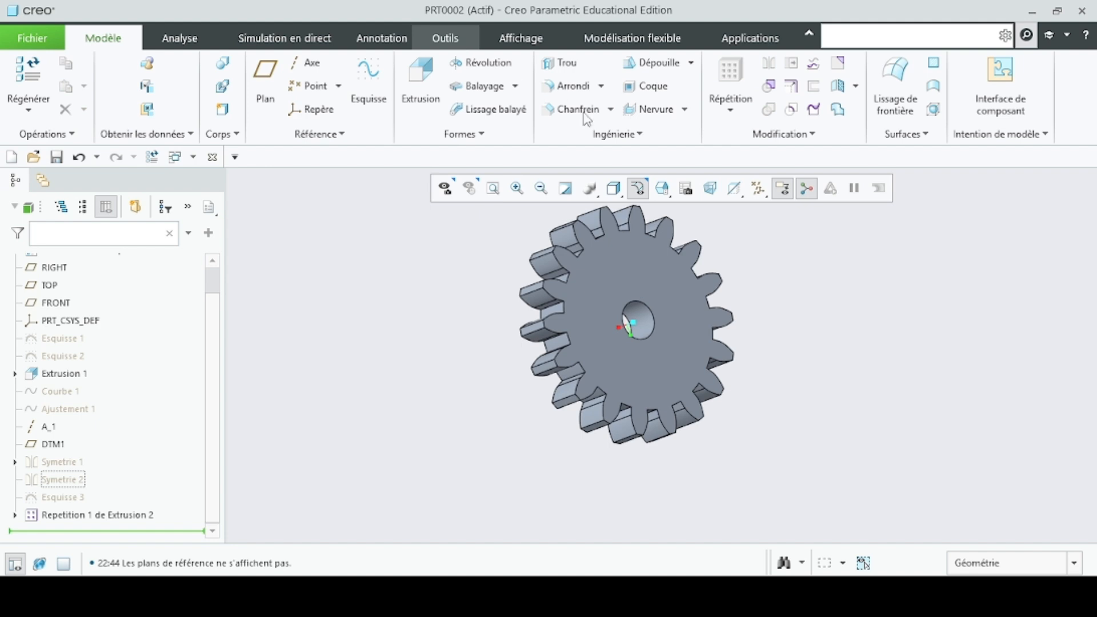
- Set the part parameters MODULE to 2 and Z_DENTS to 24
{"action": "left_click", "coordinate": [461, 40]}
{"action": "left_click", "coordinate": [516, 63]}
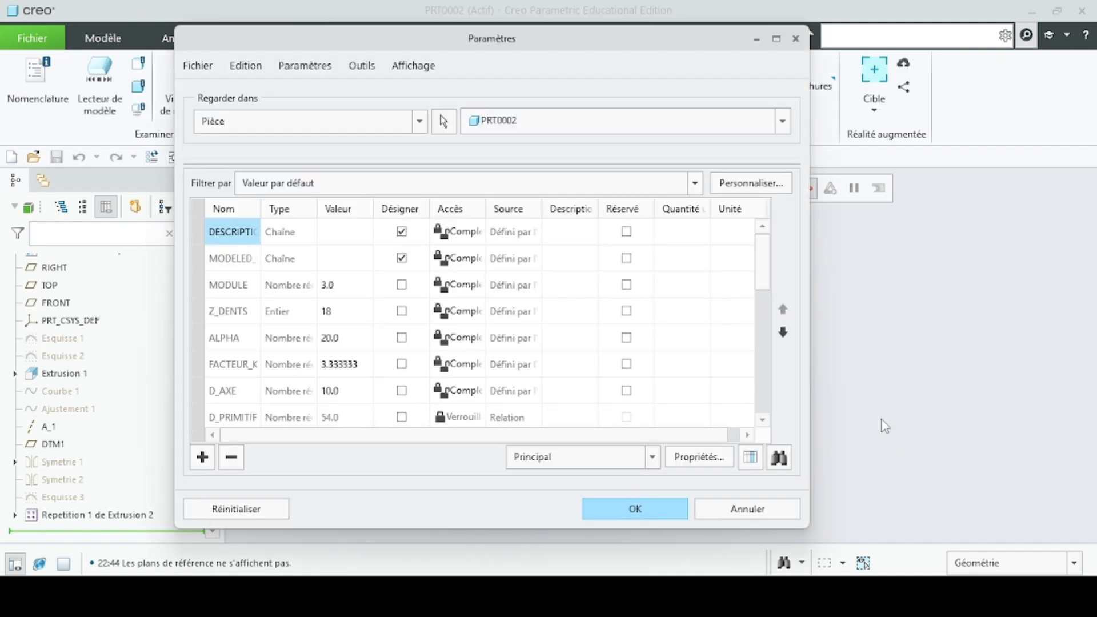
{"action": "left_click", "coordinate": [350, 293]}
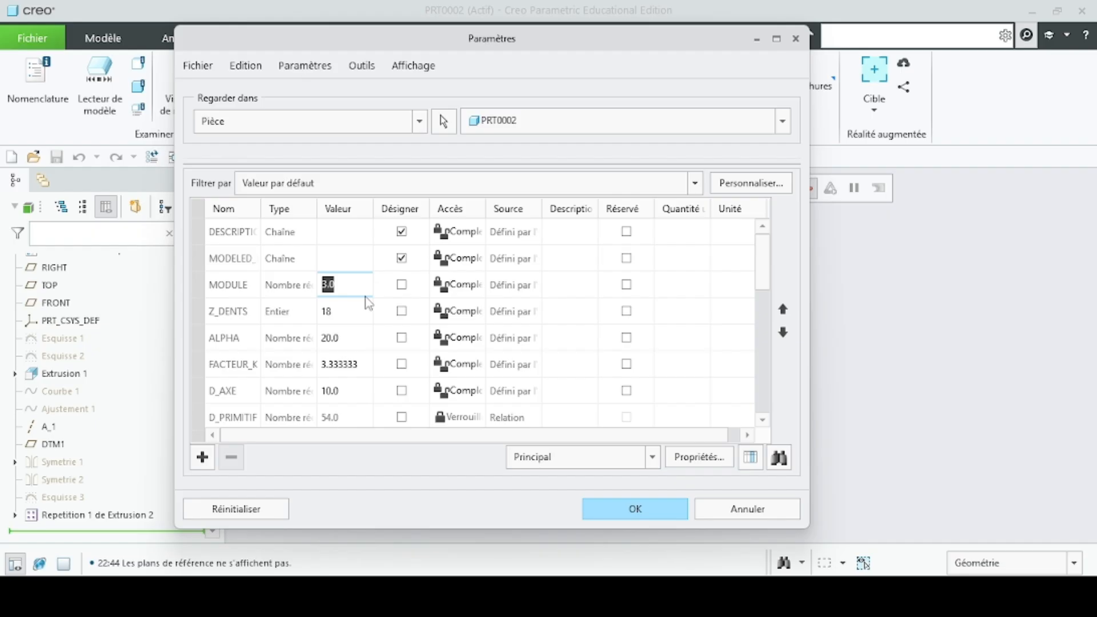
{"action": "type", "text": "2"}
{"action": "left_click", "coordinate": [352, 313]}
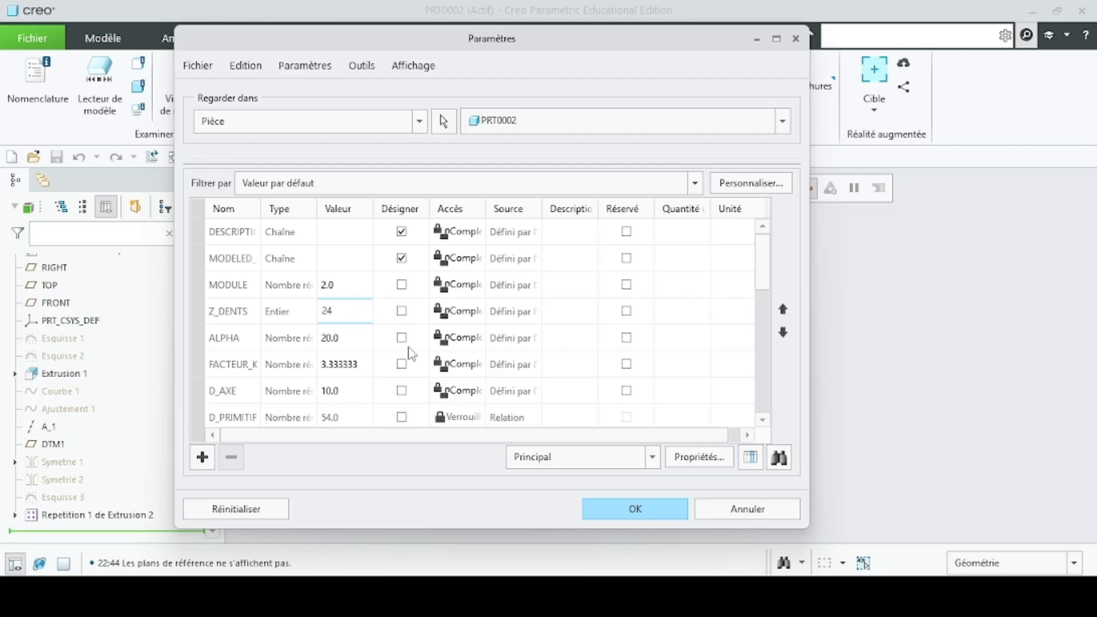
{"action": "left_click", "coordinate": [622, 514]}
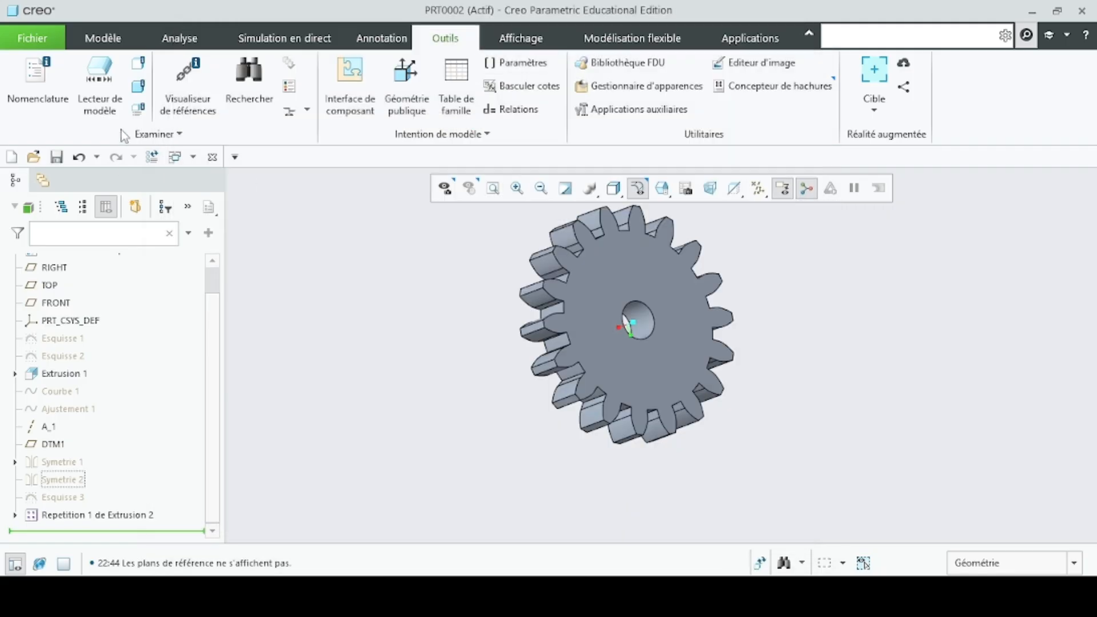
- Regenerate the gear with the new module and tooth count, and inspect the updated teeth
{"action": "left_click", "coordinate": [104, 39]}
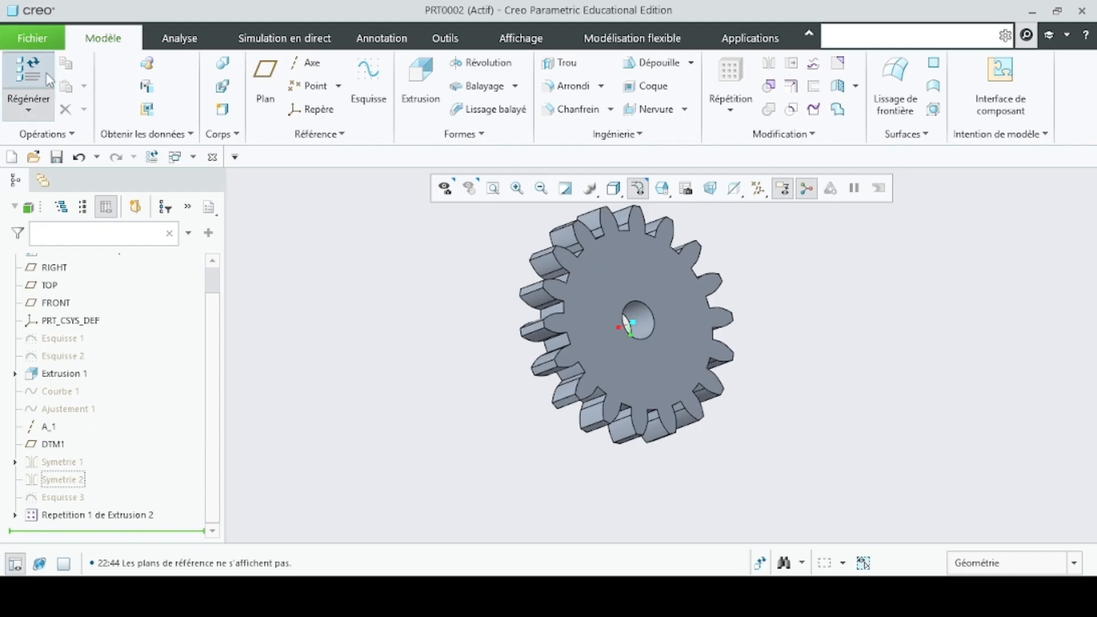
{"action": "left_click", "coordinate": [27, 73]}
{"action": "scroll", "coordinate": [715, 369], "scroll_direction": "up", "scroll_amount": 5}
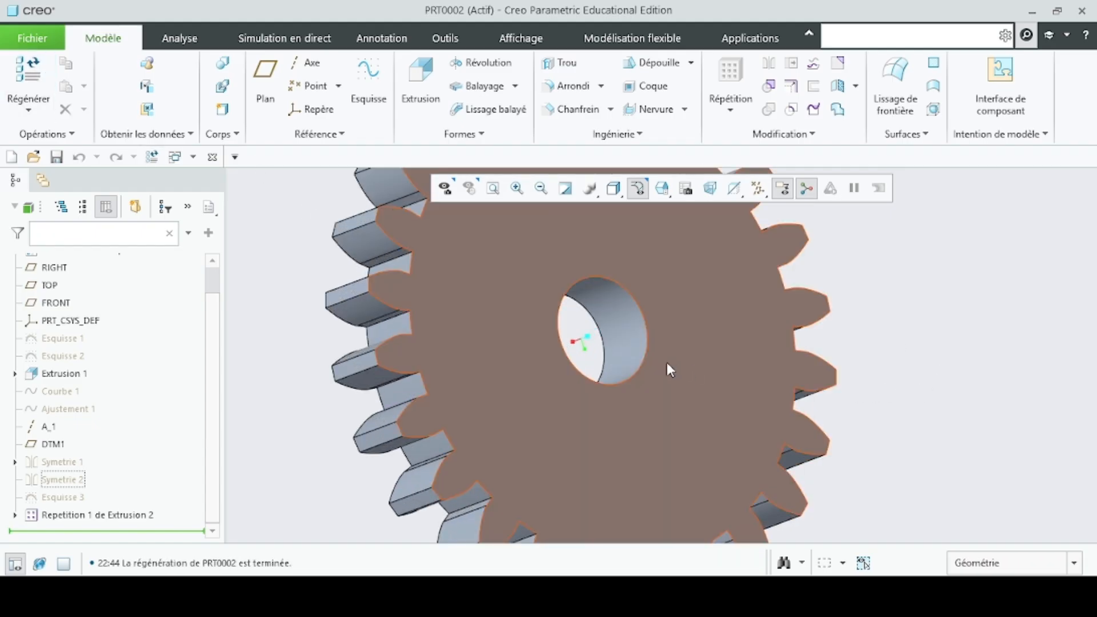
{"action": "scroll", "coordinate": [560, 363], "scroll_direction": "down", "scroll_amount": 5}
{"action": "mouse_move", "coordinate": [363, 350]}
{"action": "middle_mouse_down"}
{"action": "mouse_move", "coordinate": [478, 275]}
{"action": "mouse_move", "coordinate": [505, 294]}
{"action": "mouse_move", "coordinate": [490, 303]}
{"action": "mouse_move", "coordinate": [581, 292]}
{"action": "middle_mouse_up"}
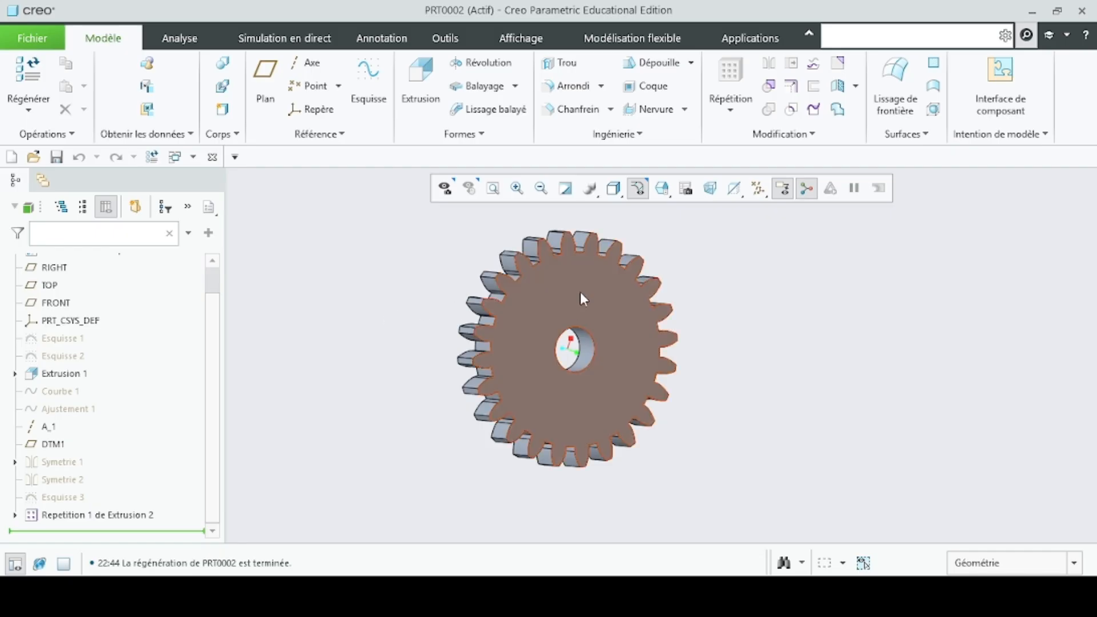
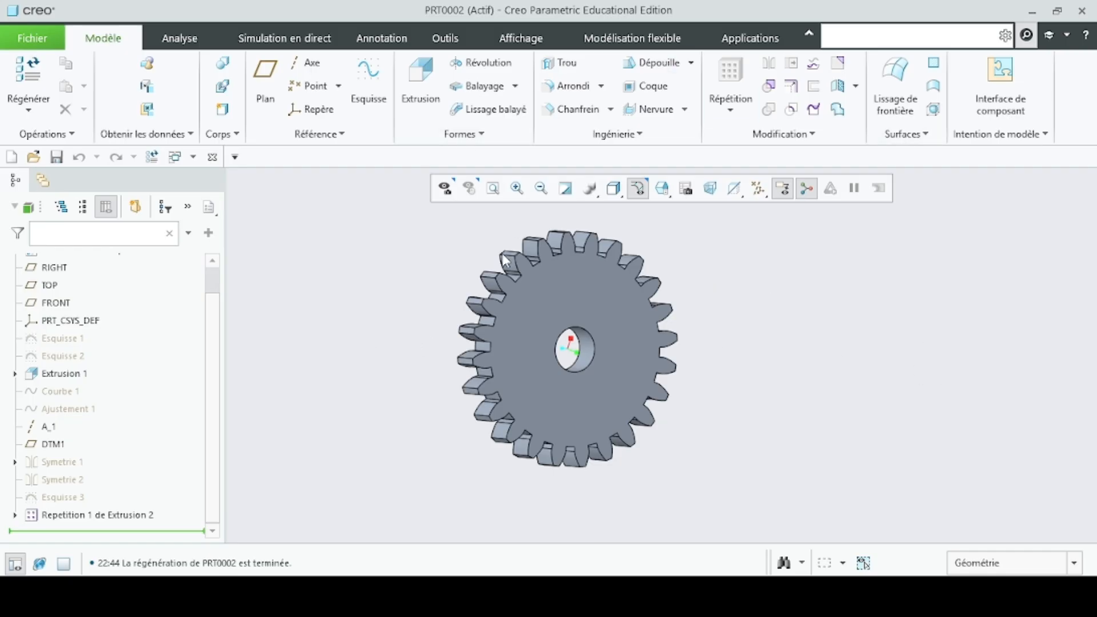
- Set the part parameters MODULE to 3 and Z_DENTS to 18 and accept the parameter changes
{"action": "left_click", "coordinate": [457, 46]}
{"action": "left_click", "coordinate": [506, 64]}
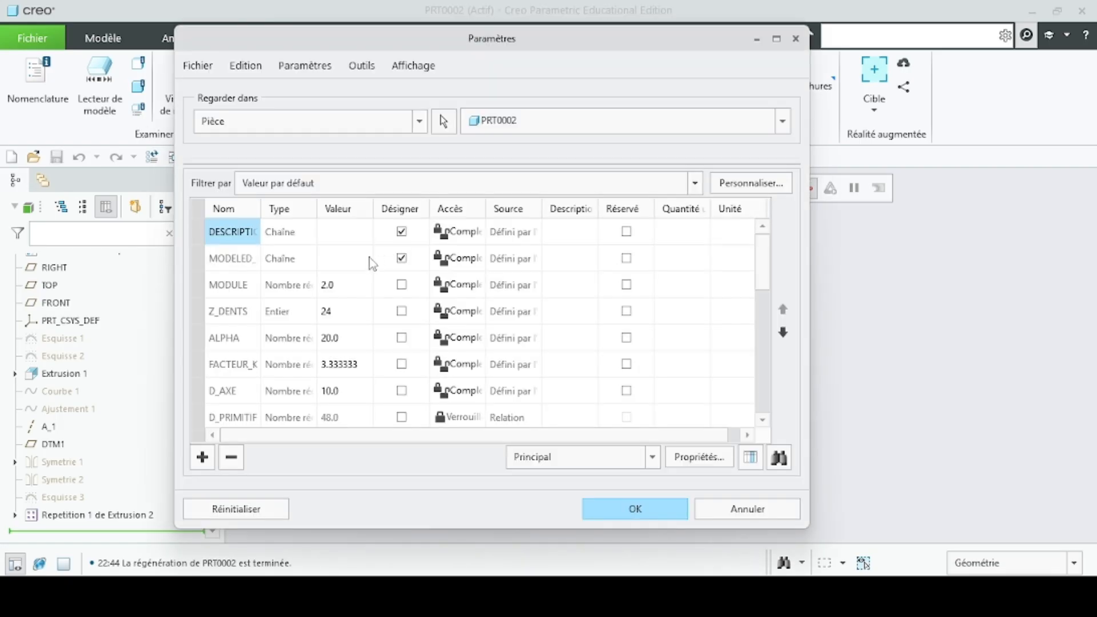
{"action": "left_click", "coordinate": [343, 286]}
{"action": "left_click", "coordinate": [341, 286]}
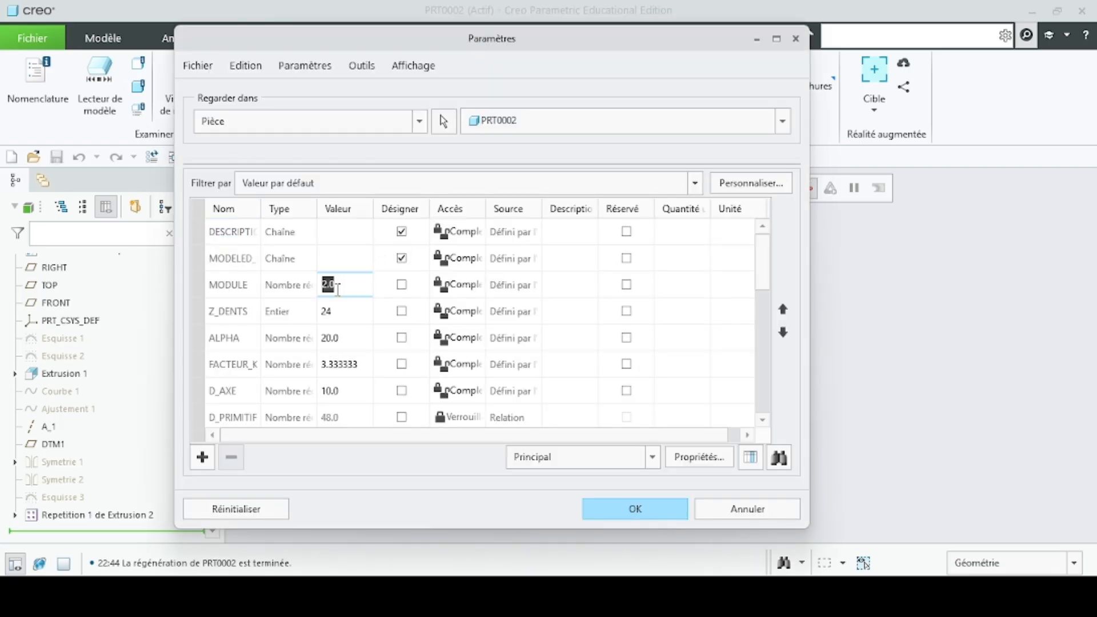
{"action": "type", "text": "3"}
{"action": "left_click", "coordinate": [347, 315]}
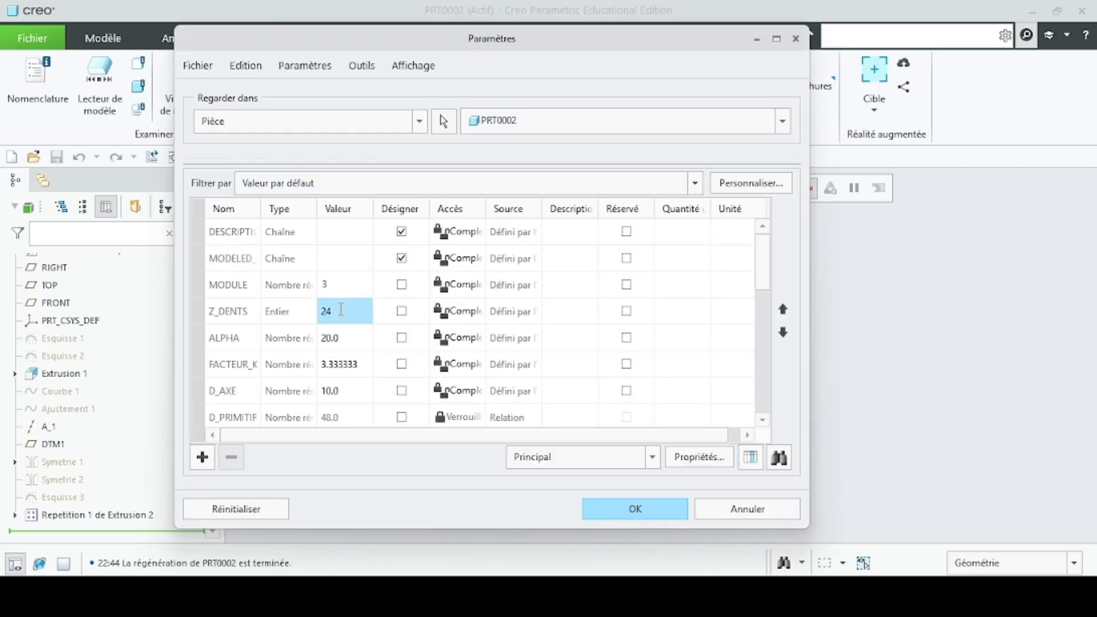
{"action": "left_click", "coordinate": [342, 309]}
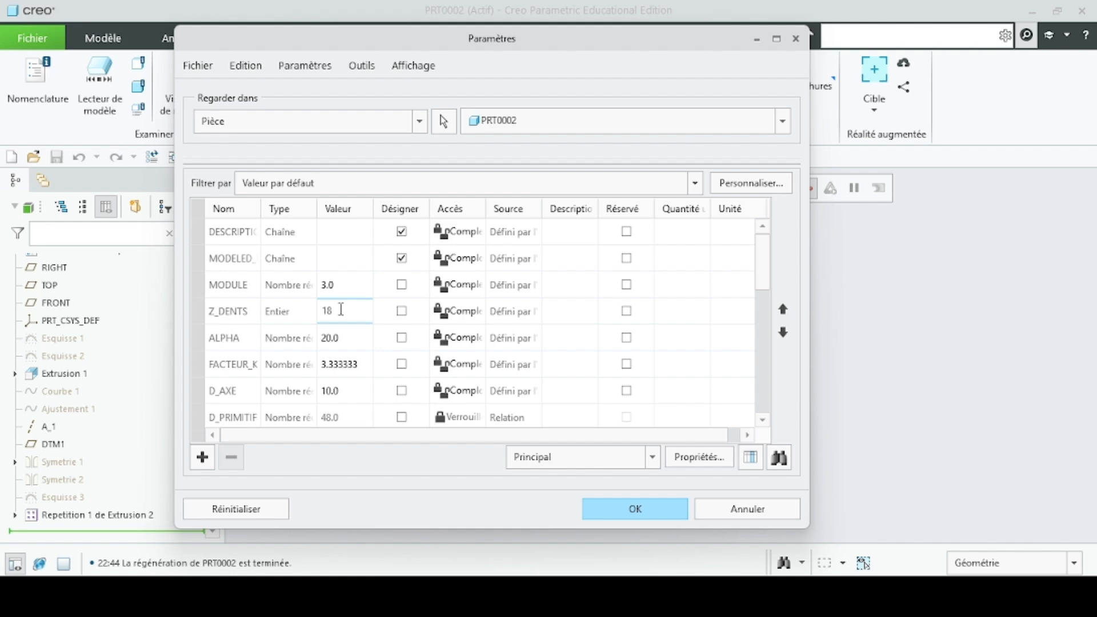
{"action": "left_click", "coordinate": [614, 510]}
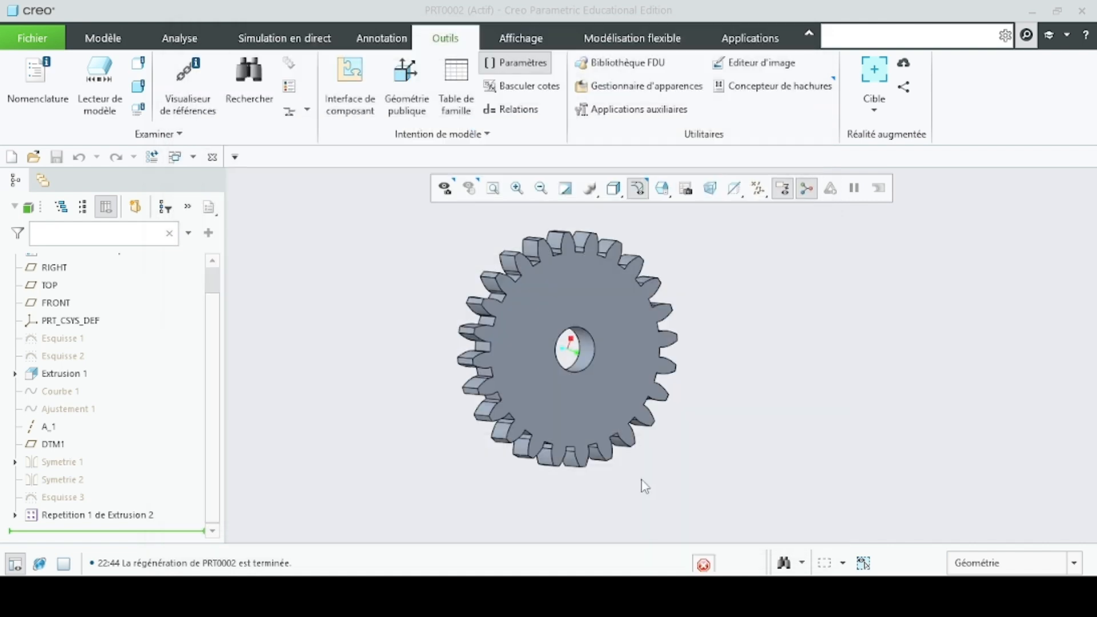
- Regenerate the gear with module 3 and 18 teeth, and inspect the rebuilt model
{"action": "left_click", "coordinate": [93, 53]}
{"action": "left_click", "coordinate": [26, 73]}
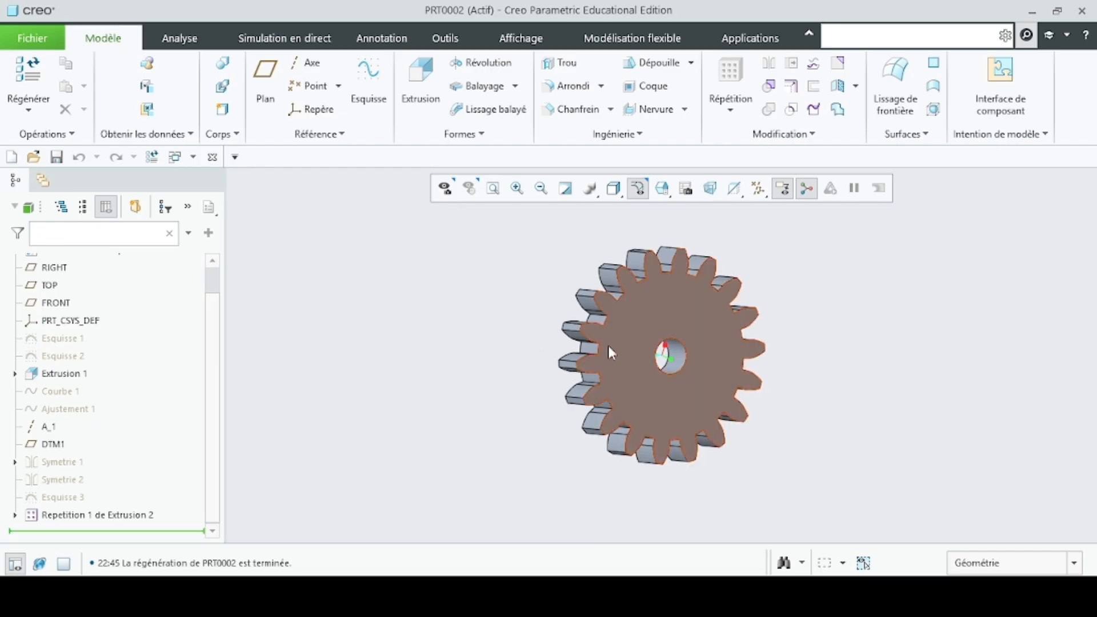
{"action": "scroll", "coordinate": [617, 343], "scroll_direction": "up", "scroll_amount": 3}
{"action": "scroll", "coordinate": [703, 321], "scroll_direction": "down", "scroll_amount": 6}
{"action": "scroll", "coordinate": [700, 354], "scroll_direction": "up", "scroll_amount": 2}
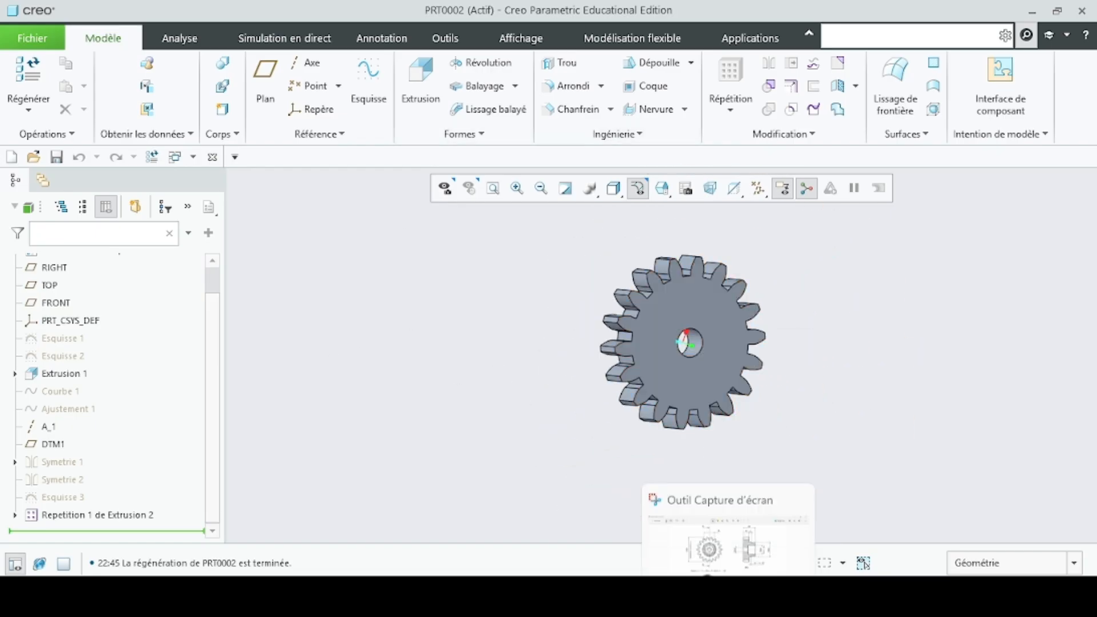
- Consult the reference gear drawing, then start a sketch on the gear's flat front face and orient it square to the screen
{"action": "left_click", "coordinate": [677, 509]}
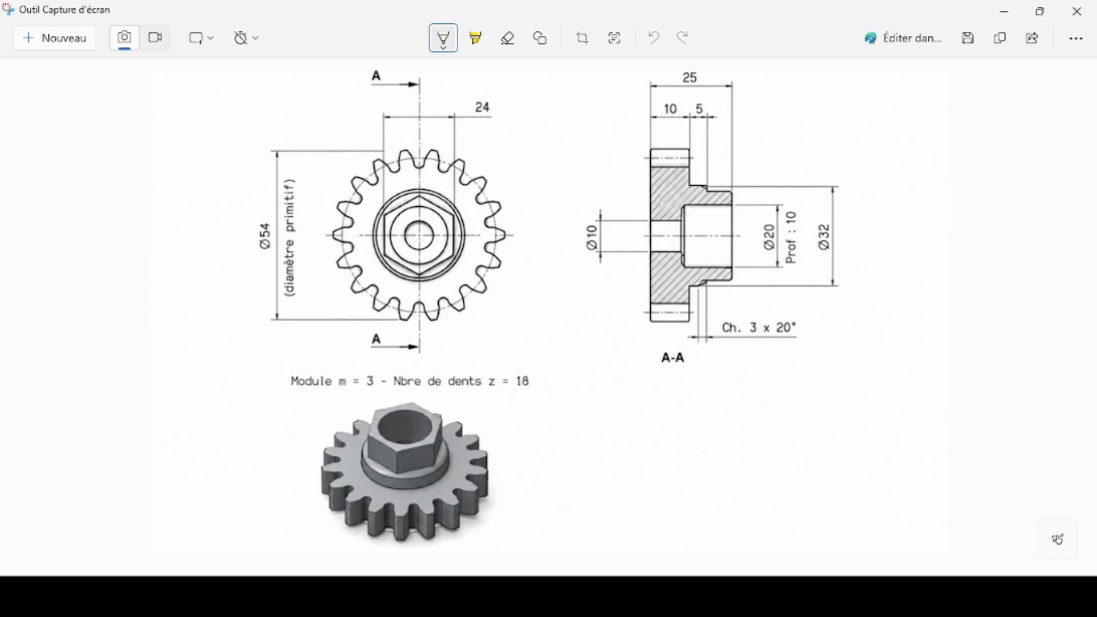
{"action": "left_click", "coordinate": [846, 517]}
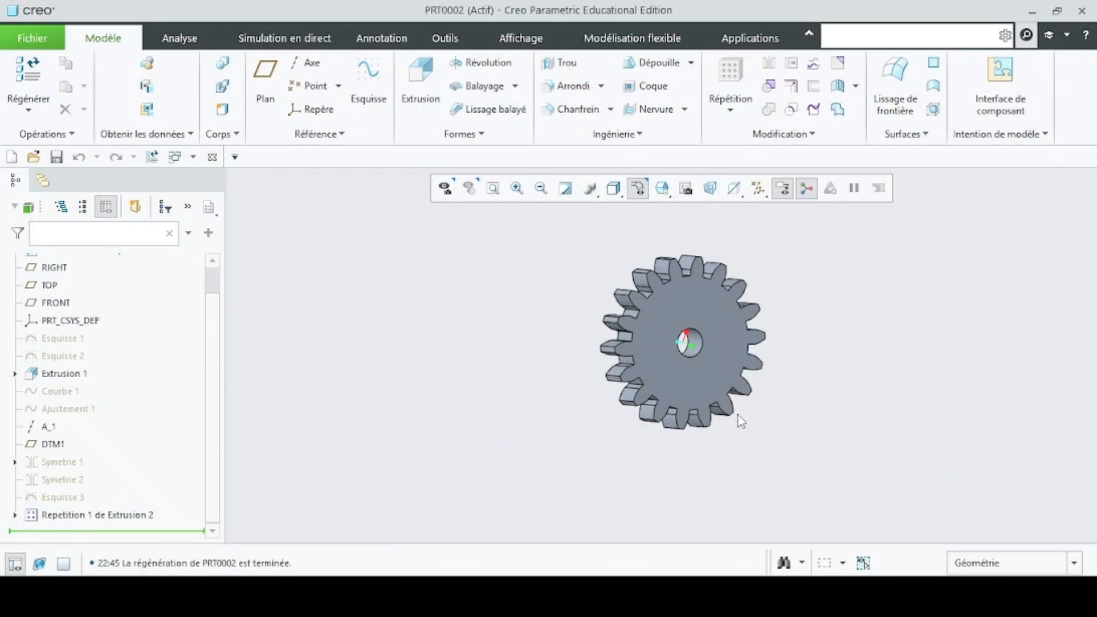
{"action": "left_click", "coordinate": [720, 333]}
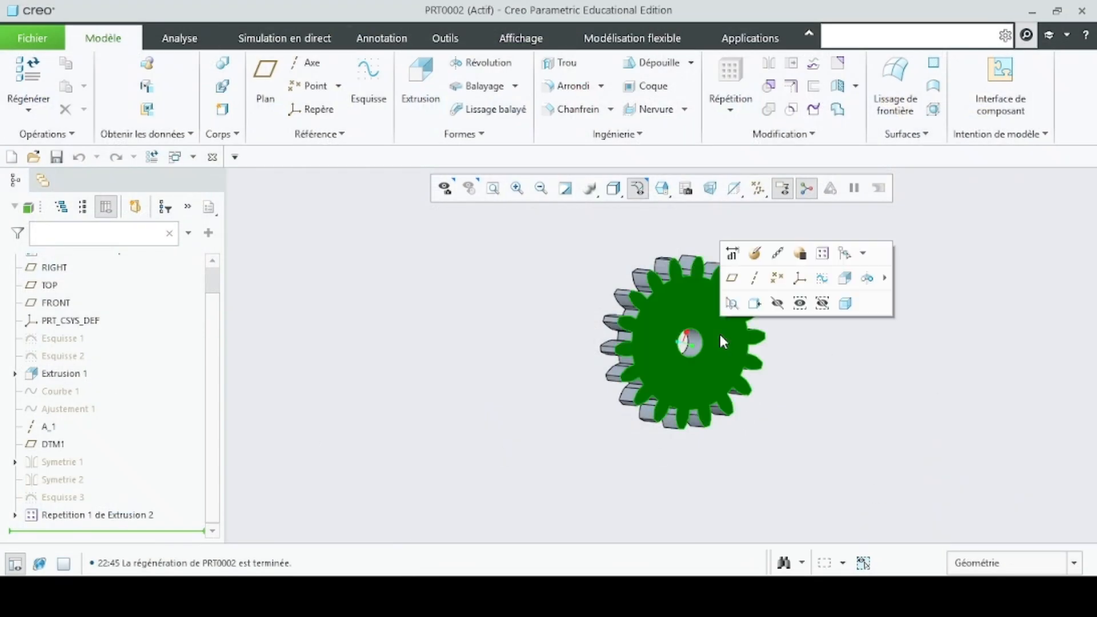
{"action": "left_click", "coordinate": [800, 280]}
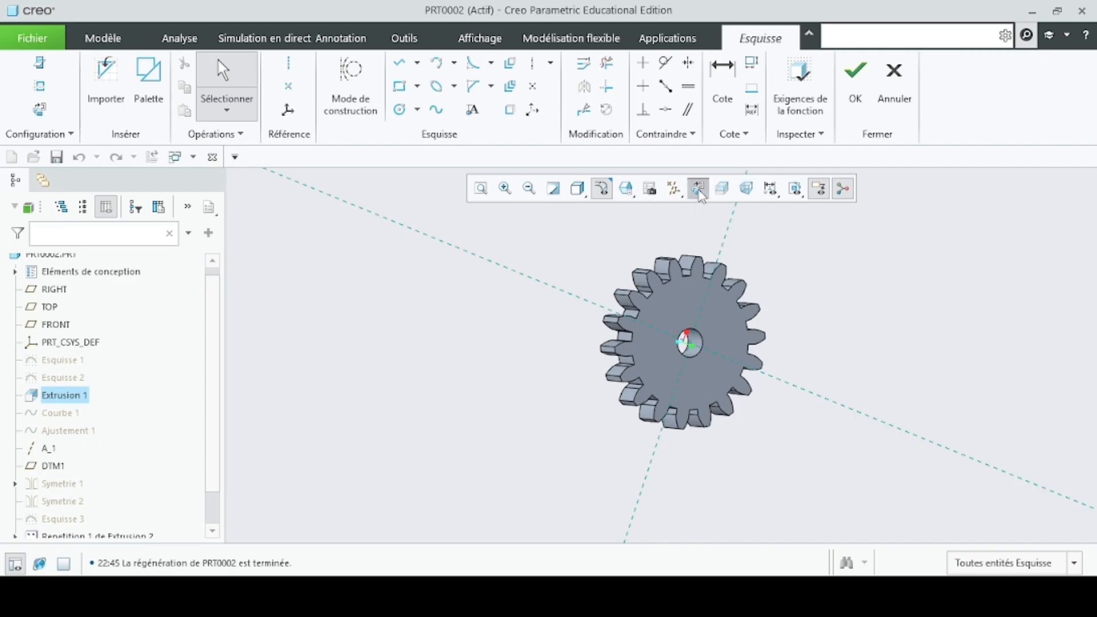
{"action": "left_click", "coordinate": [698, 189]}
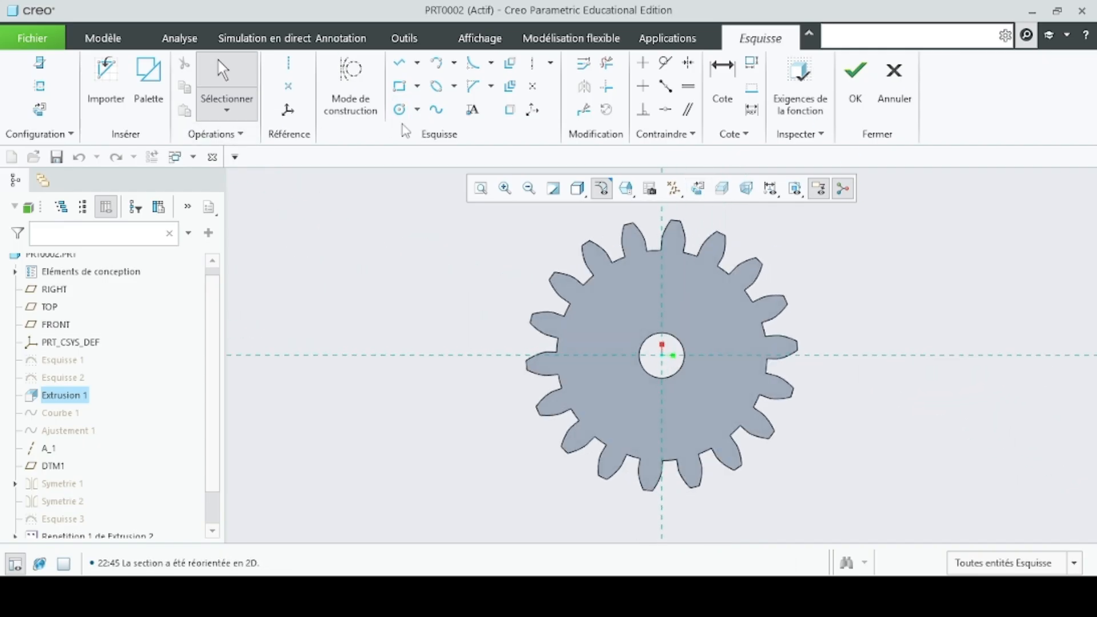
- Sketch a circle centred on the gear axis, set its diameter to 32 mm and finish the sketch
{"action": "left_click", "coordinate": [399, 109]}
{"action": "left_click", "coordinate": [662, 355]}
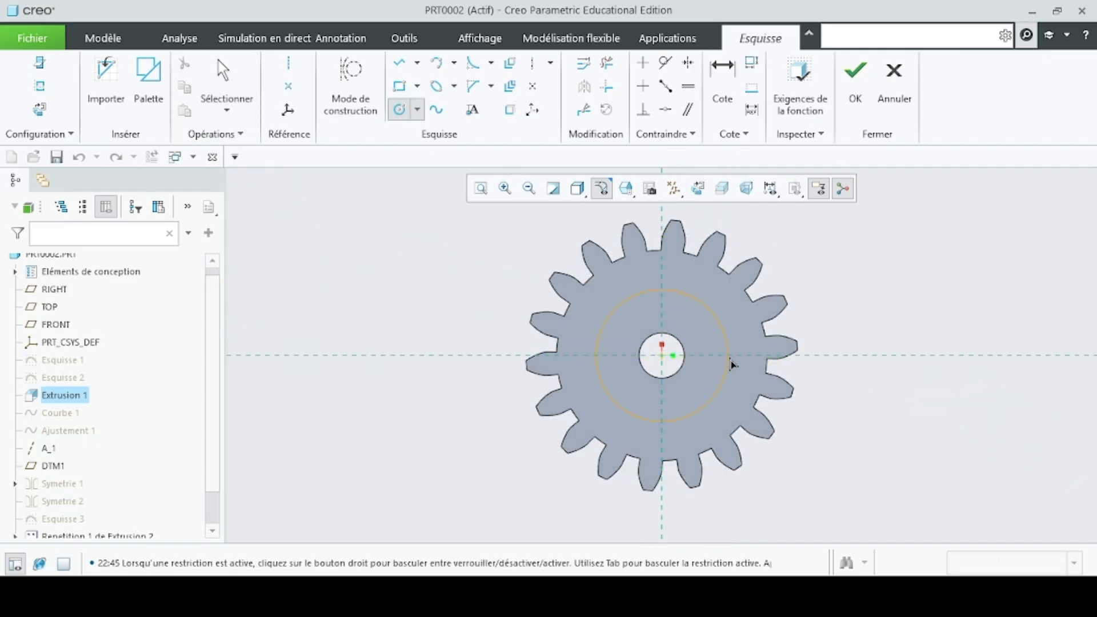
{"action": "left_click", "coordinate": [731, 363]}
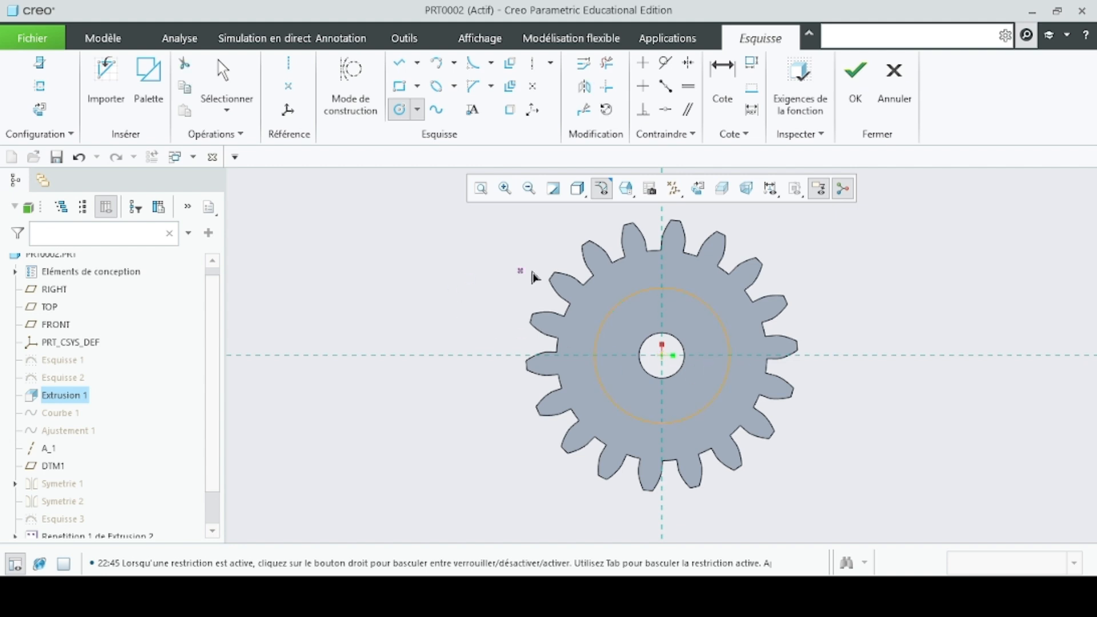
{"action": "middle_click", "coordinate": [697, 375]}
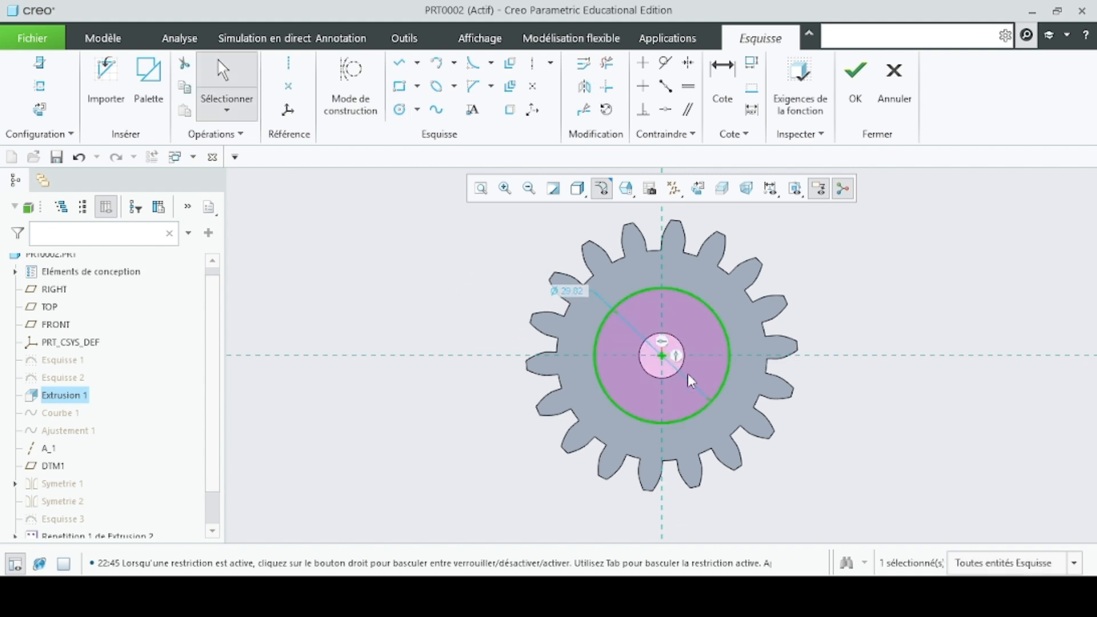
{"action": "double_click", "coordinate": [567, 291]}
{"action": "type", "text": "32"}
{"action": "key", "text": "Return"}
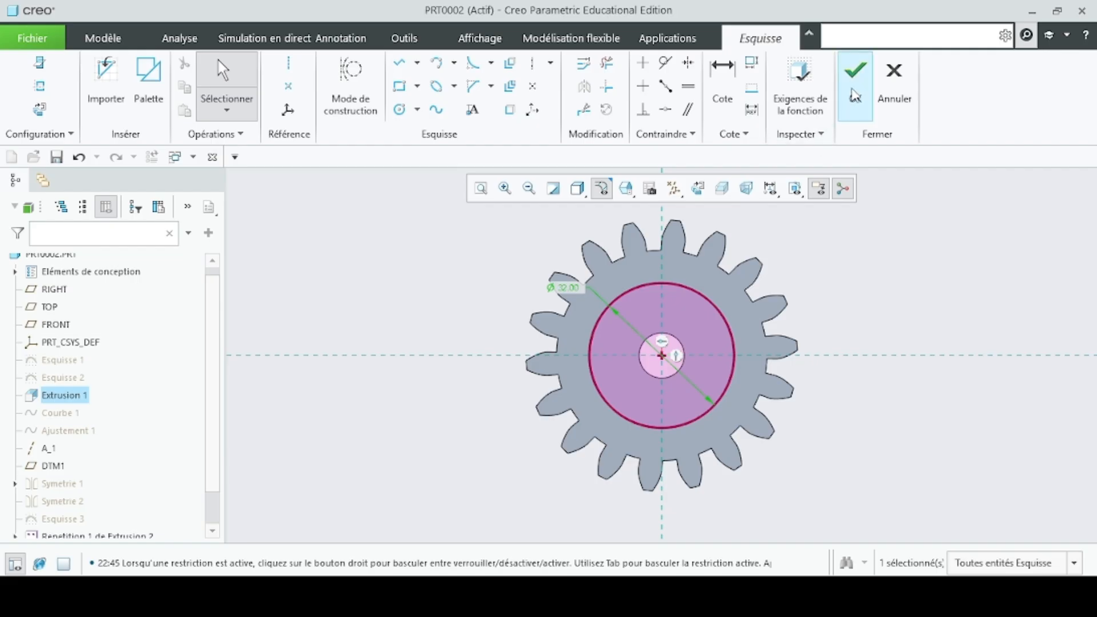
{"action": "left_click", "coordinate": [855, 89]}
- Extrude the 32 mm circle outward from the gear face to a depth of 5 mm as a solid hub
{"action": "scroll", "coordinate": [427, 367], "scroll_direction": "down", "scroll_amount": 2}
{"action": "middle_click_drag", "start_coordinate": [427, 368], "coordinate": [441, 313]}
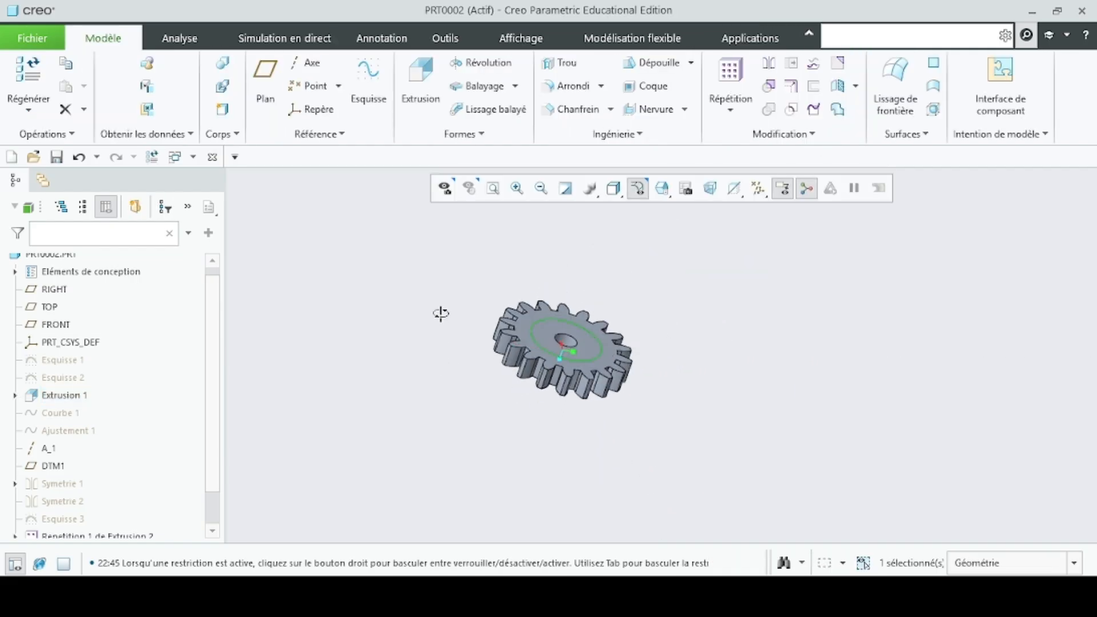
{"action": "left_click", "coordinate": [421, 74]}
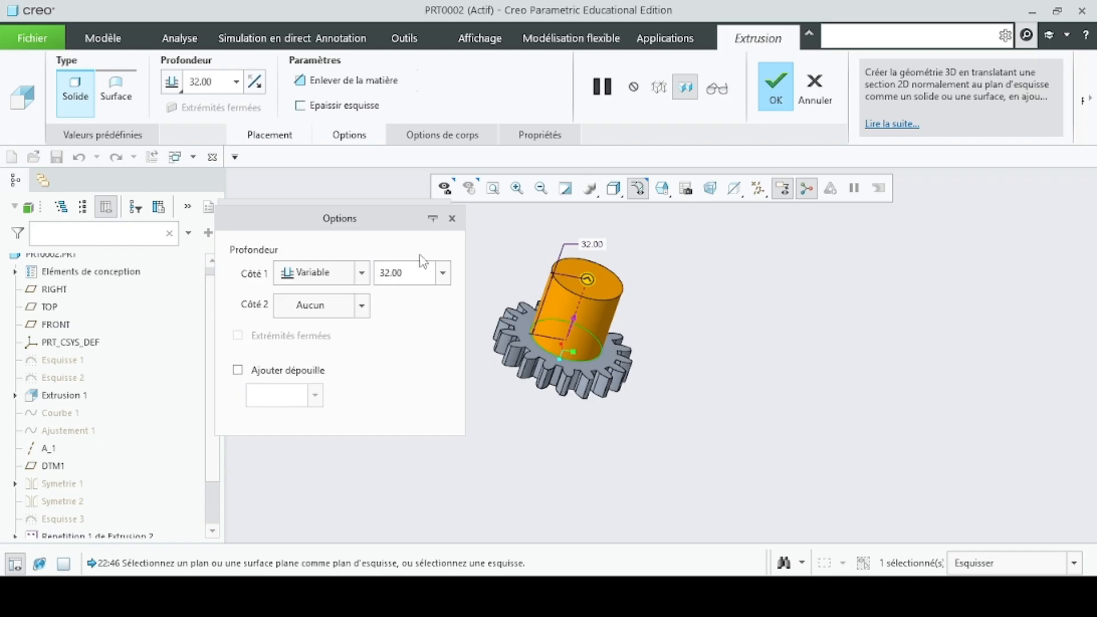
{"action": "double_click", "coordinate": [412, 272]}
{"action": "type", "text": "5"}
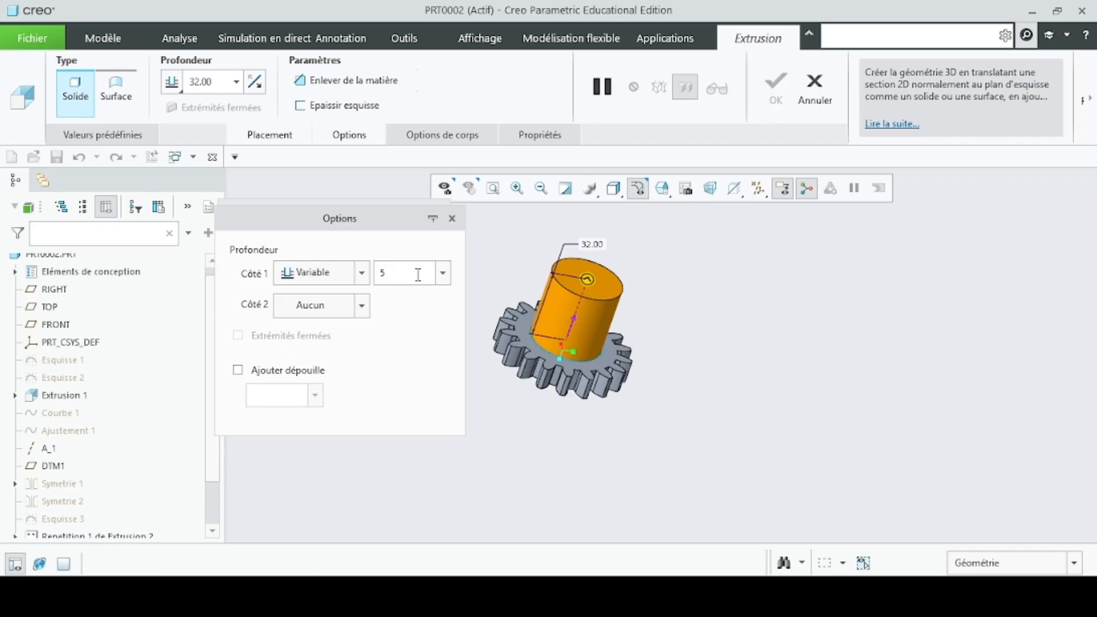
{"action": "key", "text": "Return"}
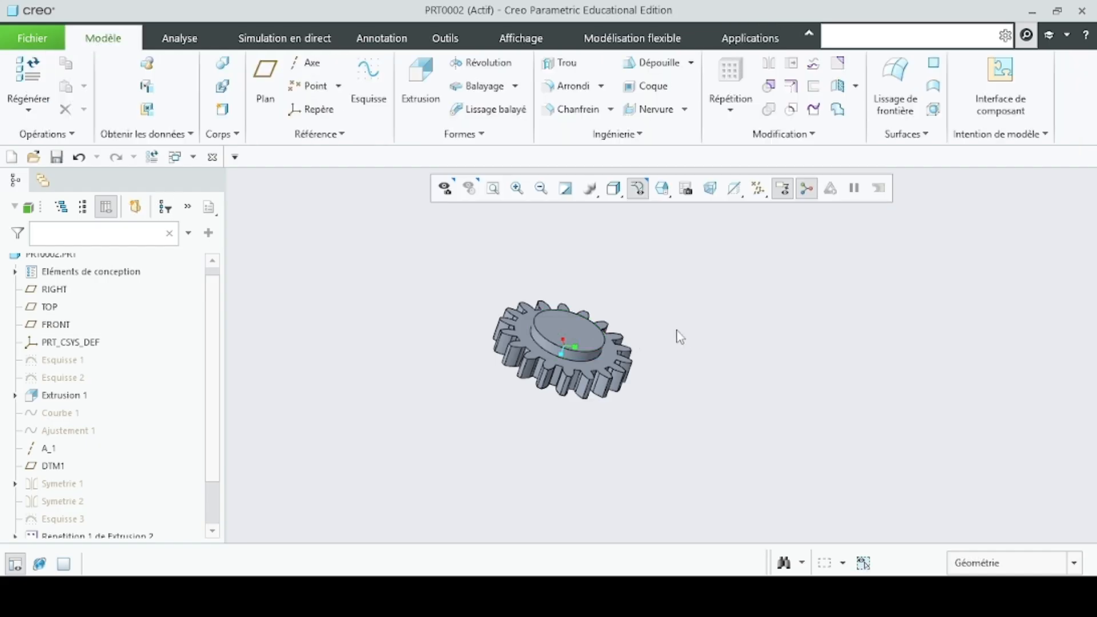
{"action": "middle_click_drag", "start_coordinate": [677, 333], "coordinate": [678, 489]}
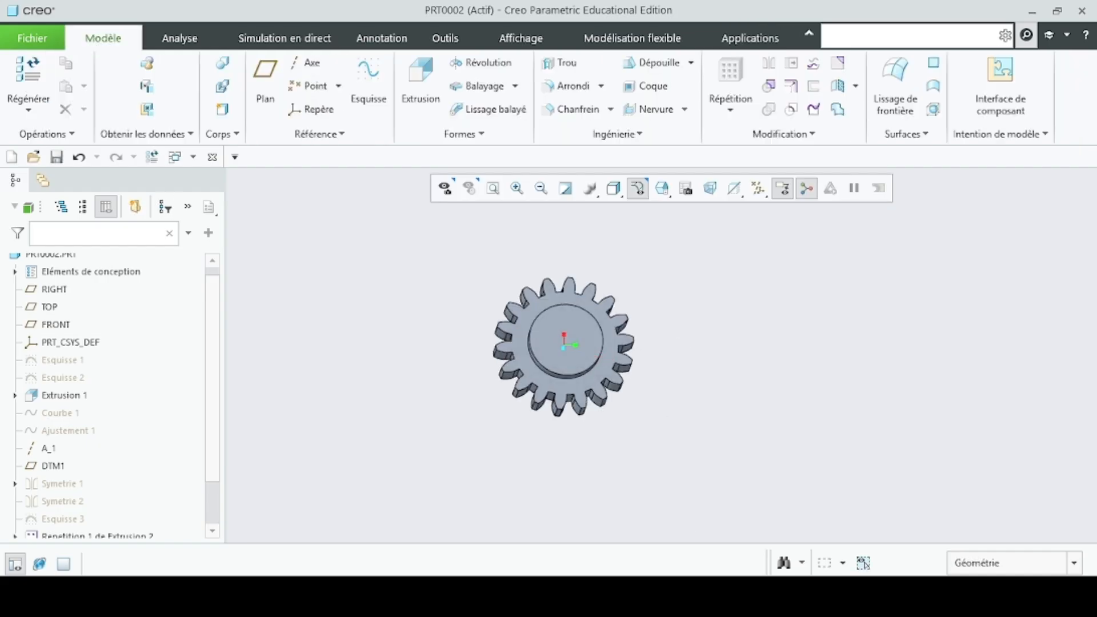
- Check the chamfer size on the reference drawing and start a chamfer on the hub's outer circular edge with the Angle x D scheme
{"action": "left_click", "coordinate": [713, 597]}
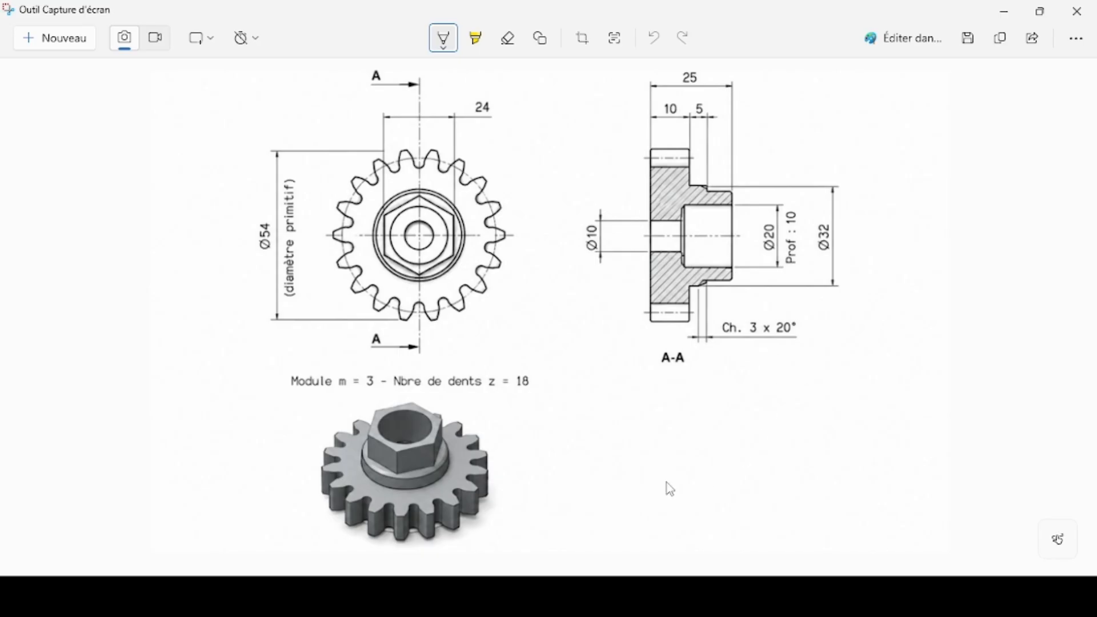
{"action": "mouse_move", "coordinate": [674, 597]}
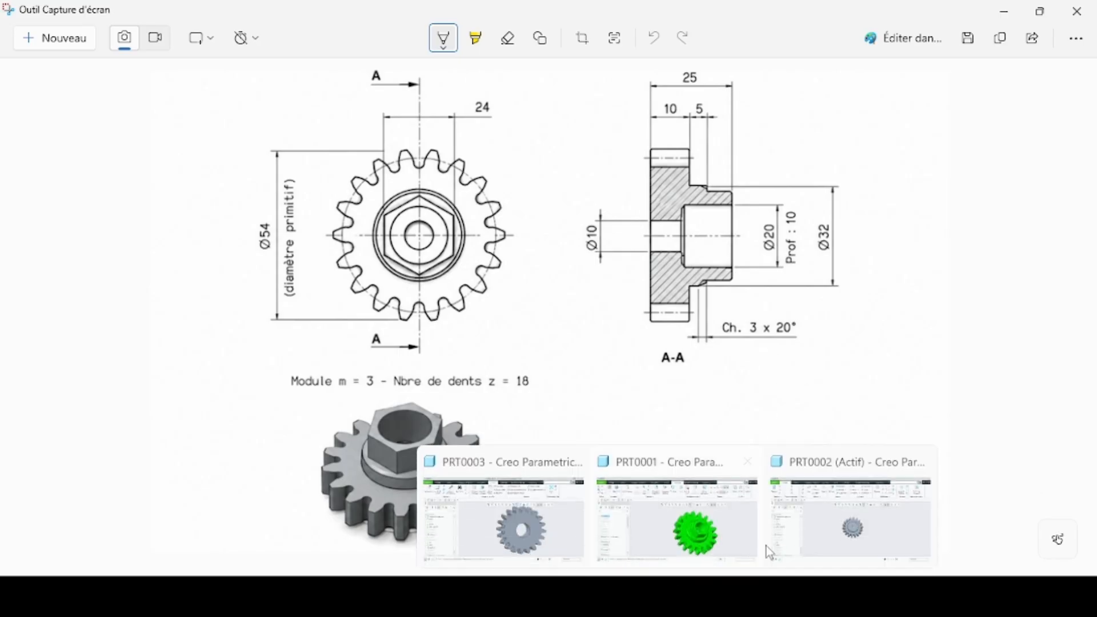
{"action": "left_click", "coordinate": [769, 543]}
{"action": "middle_click_drag", "start_coordinate": [451, 429], "coordinate": [473, 404]}
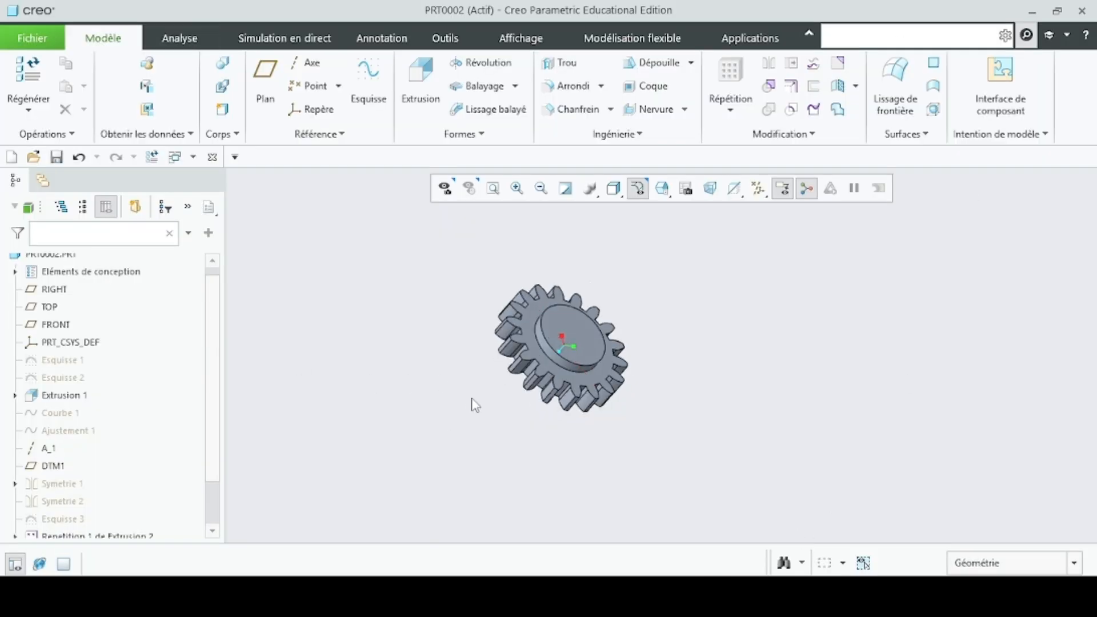
{"action": "left_click", "coordinate": [560, 112]}
{"action": "scroll", "coordinate": [577, 360], "scroll_direction": "down", "scroll_amount": 6}
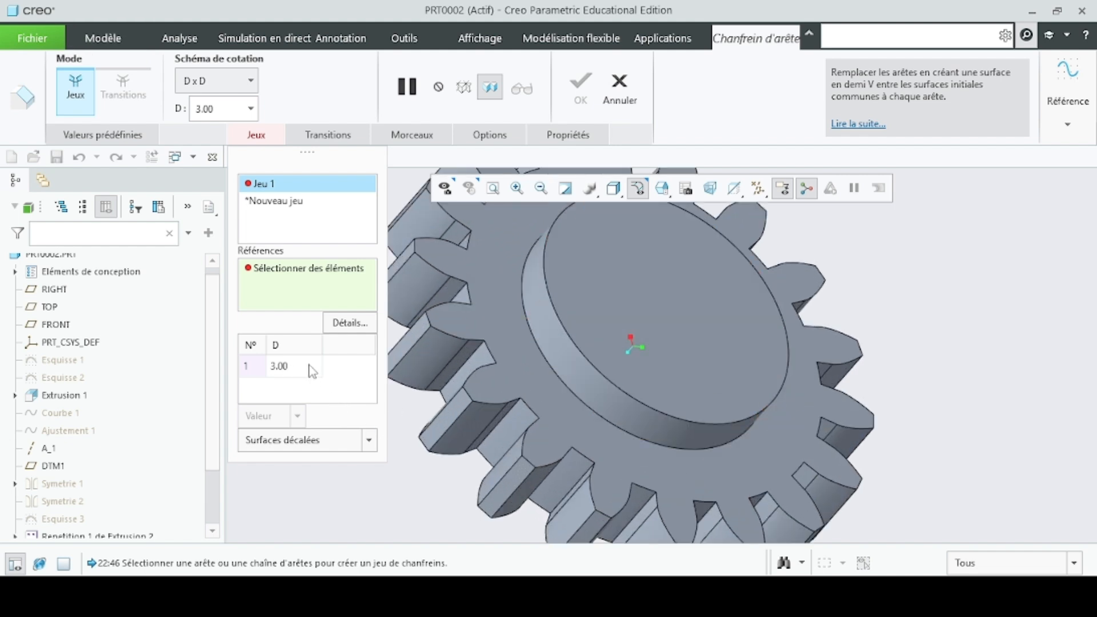
{"action": "left_click", "coordinate": [584, 387]}
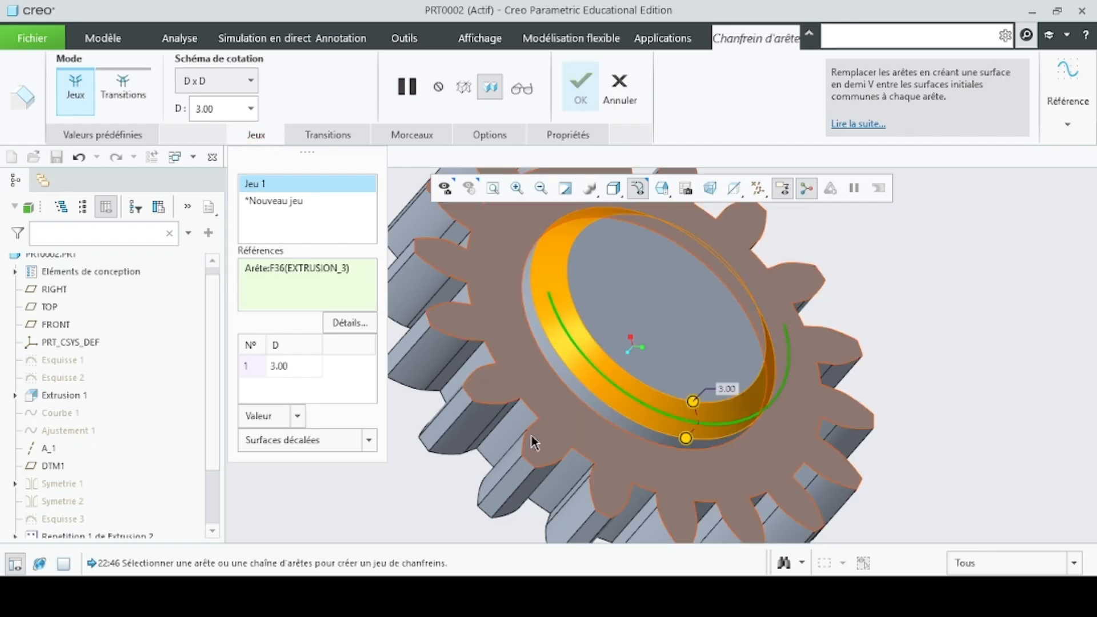
{"action": "left_click", "coordinate": [250, 82]}
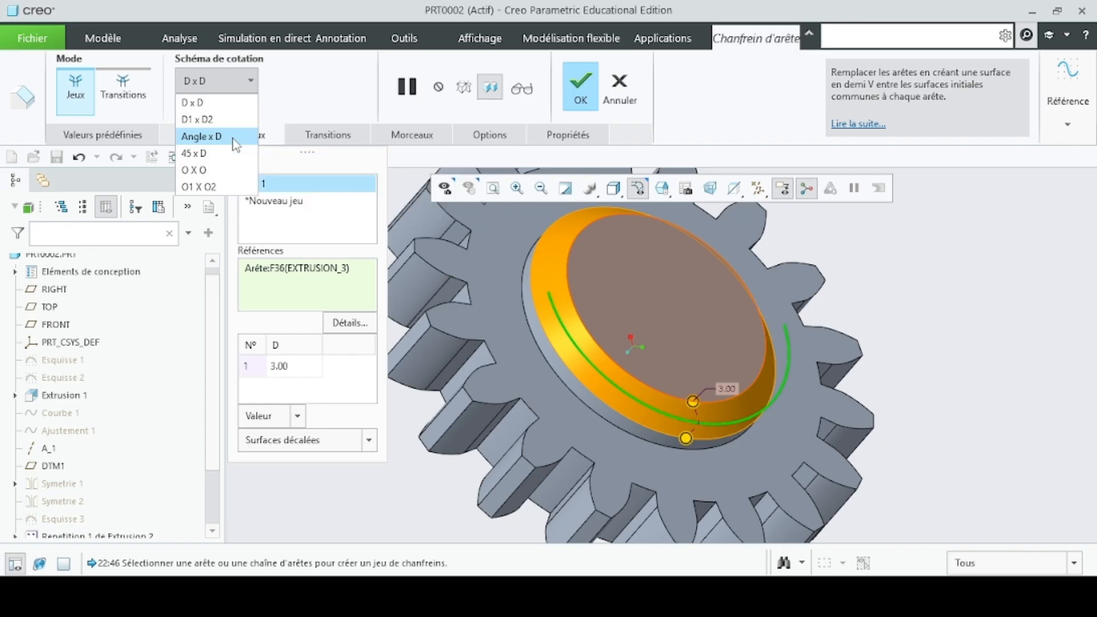
{"action": "left_click", "coordinate": [235, 142]}
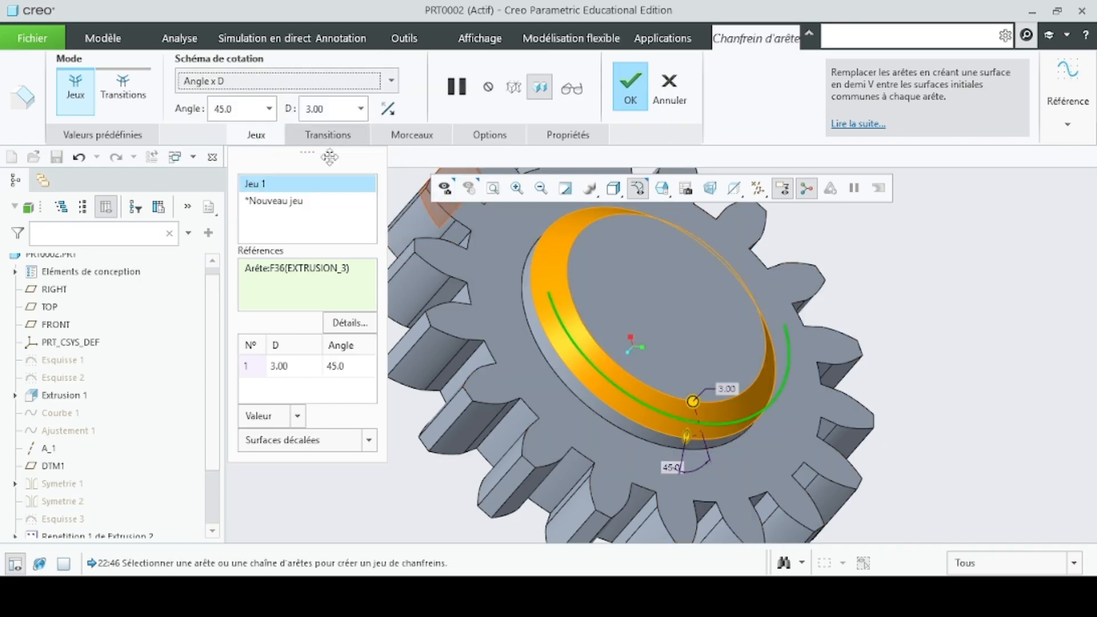
- Set the hub chamfer's angle to 20°, flip its direction with a distance of 3 mm, and complete the chamfer
{"action": "left_click", "coordinate": [212, 116]}
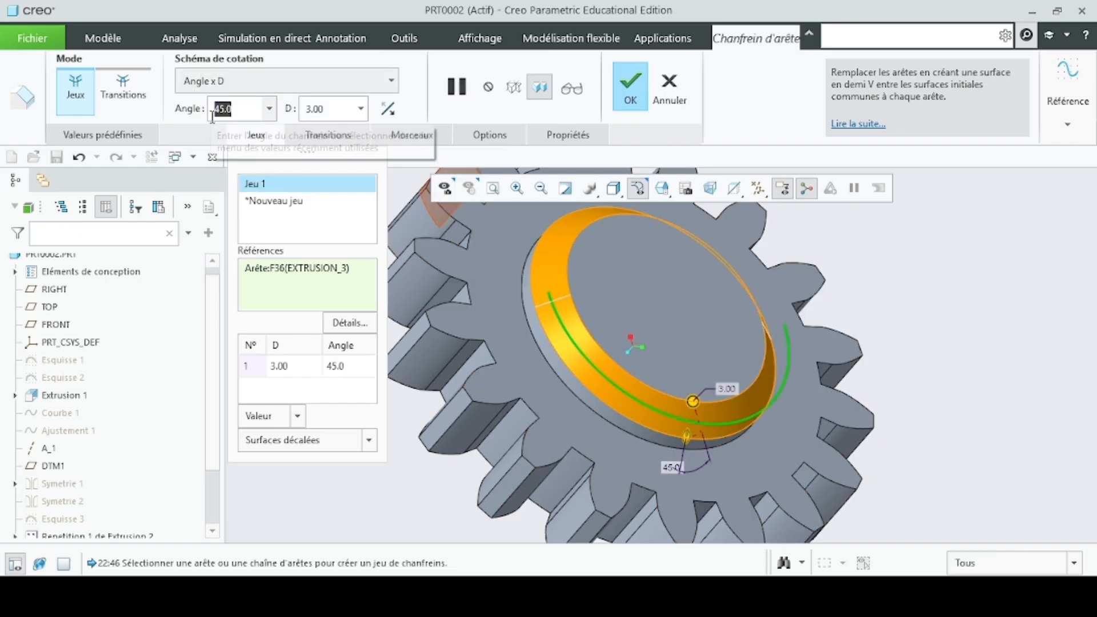
{"action": "type", "text": "20"}
{"action": "key", "text": "Return"}
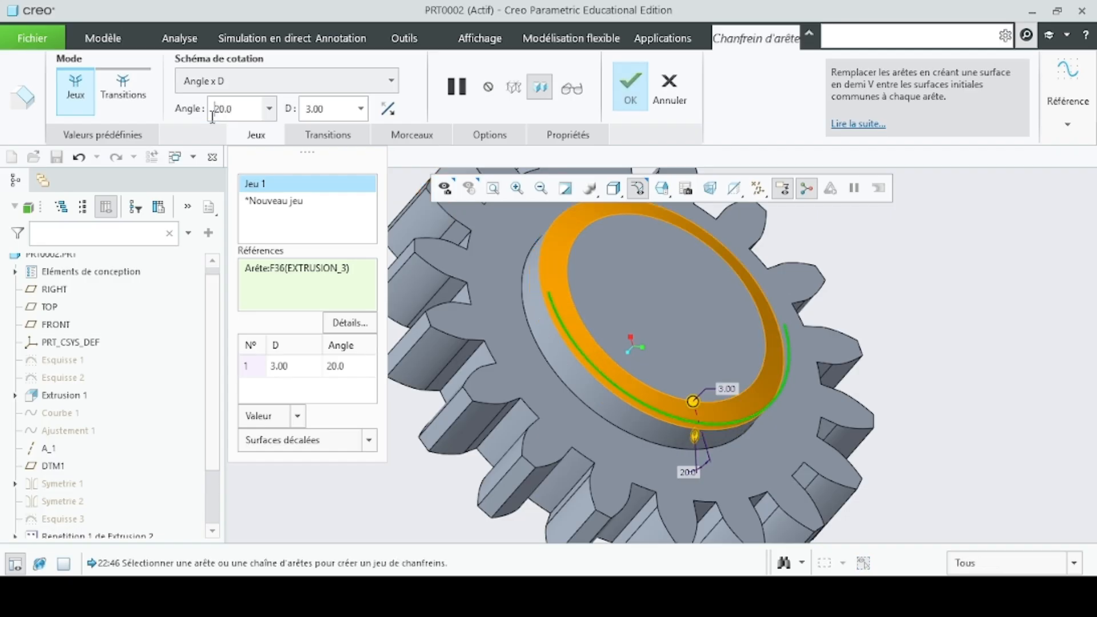
{"action": "left_click", "coordinate": [387, 108]}
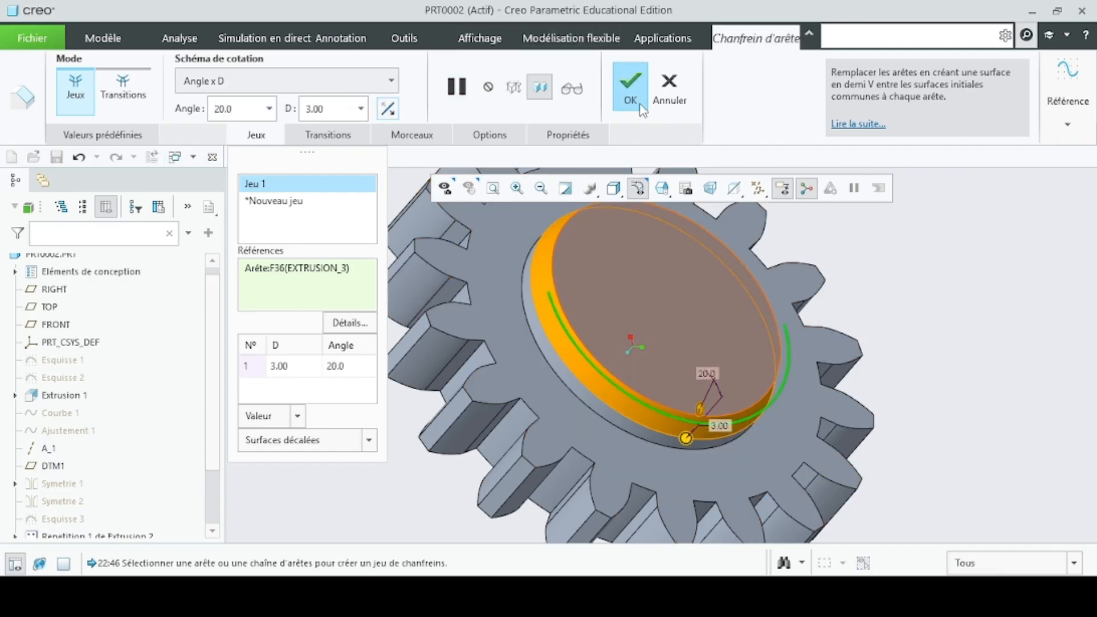
{"action": "left_click", "coordinate": [631, 85]}
{"action": "middle_click_drag", "start_coordinate": [688, 330], "coordinate": [811, 382]}
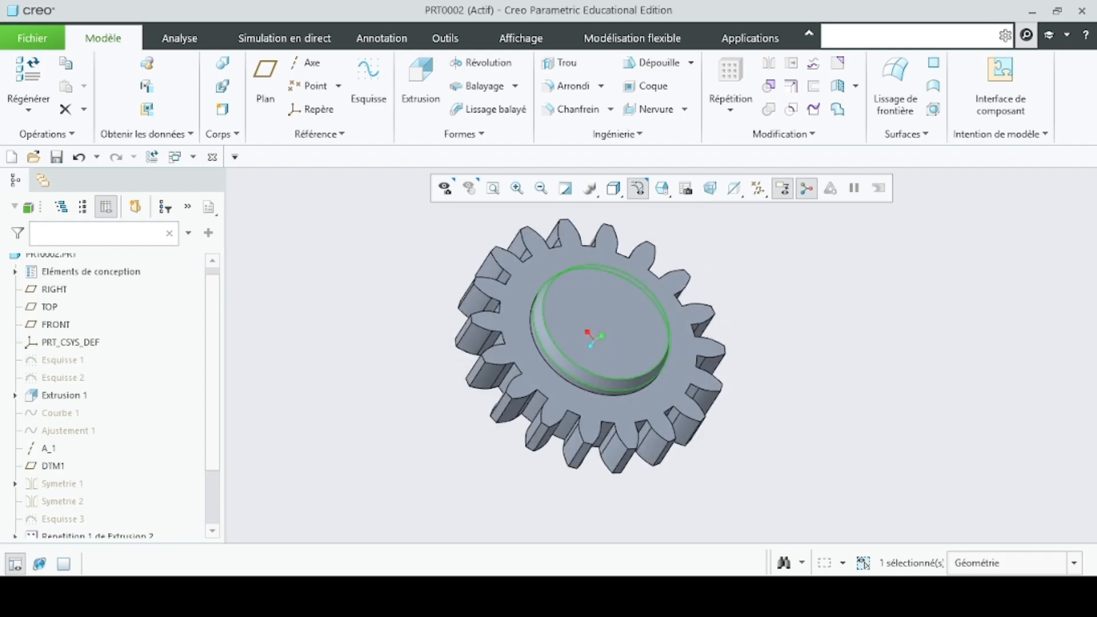
- Check the hexagon's size on the reference drawing and start a sketch on the hub's flat outer face, viewed square to the sketch plane
{"action": "key", "text": "alt+Tab"}
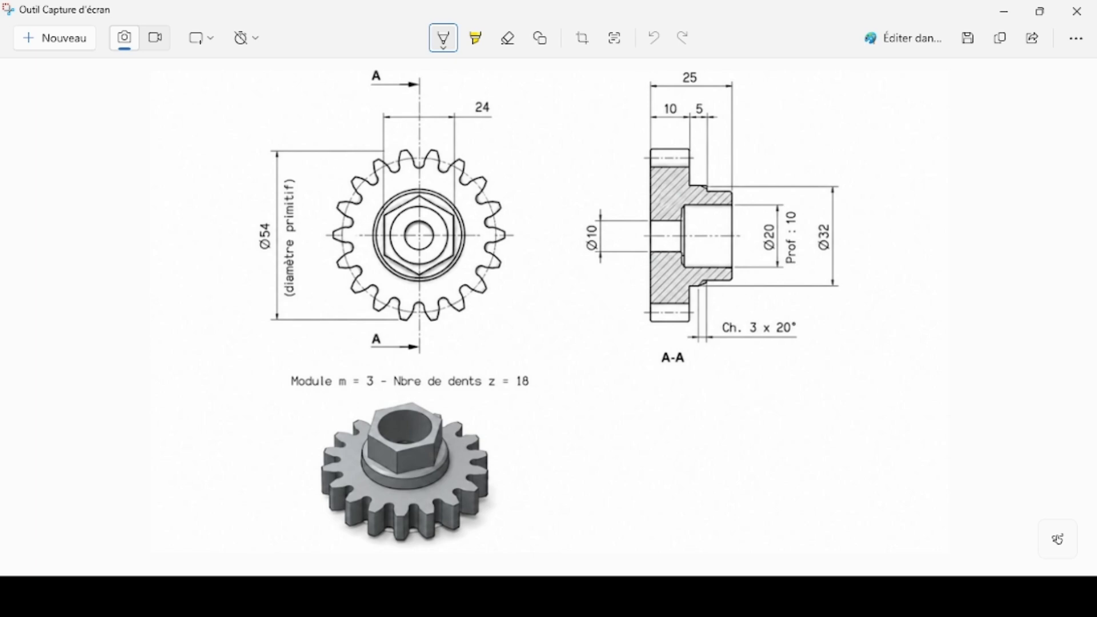
{"action": "key", "text": "alt+Tab"}
{"action": "left_click", "coordinate": [623, 328]}
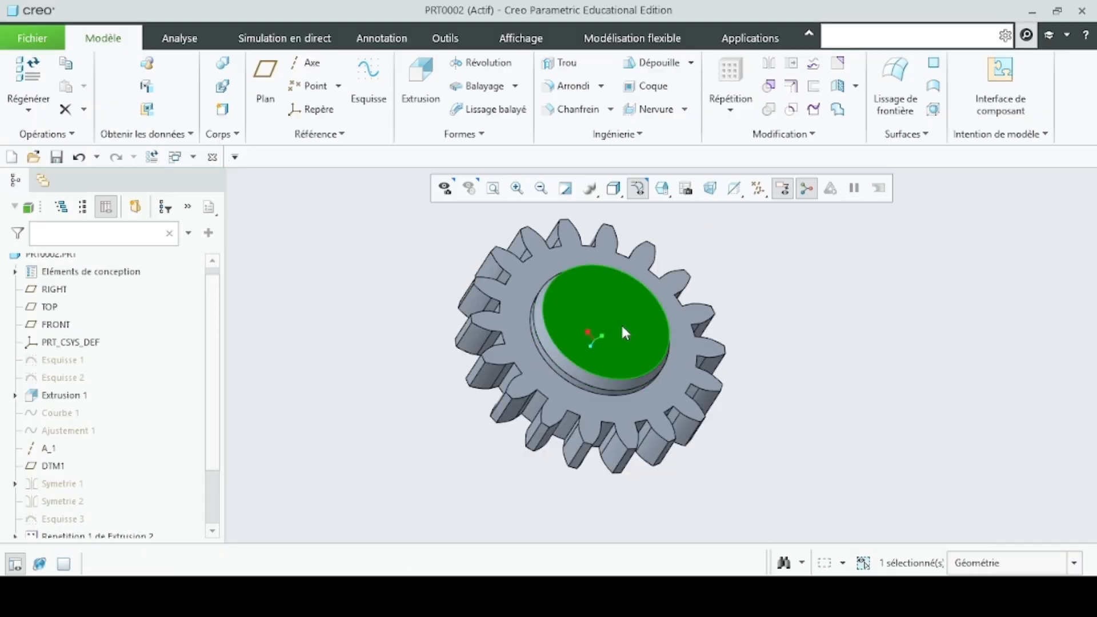
{"action": "left_click", "coordinate": [725, 267]}
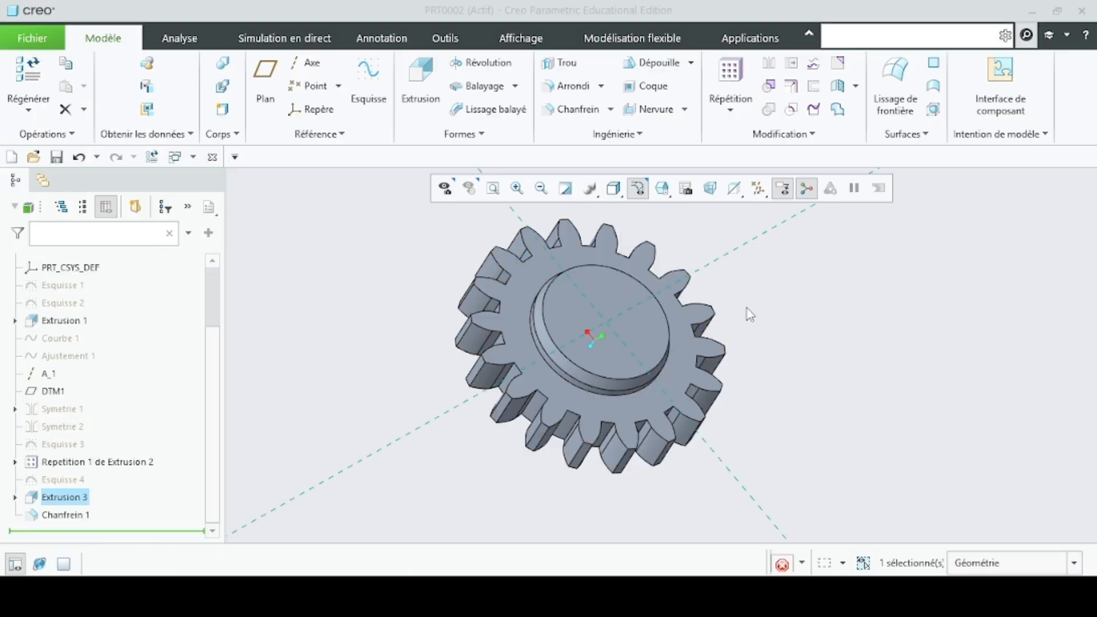
{"action": "left_click", "coordinate": [698, 188]}
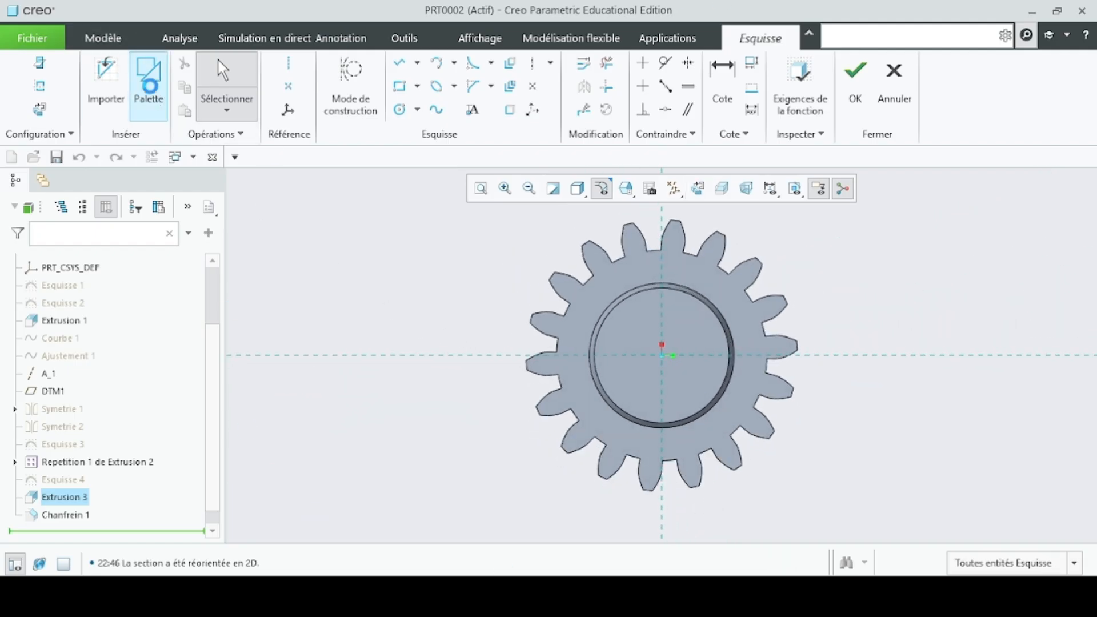
- Insert a six-sided hexagon from the sketcher palette and place its centre on the gear axis
{"action": "left_click", "coordinate": [148, 80]}
{"action": "scroll", "coordinate": [657, 323], "scroll_direction": "up", "scroll_amount": 5}
{"action": "scroll", "coordinate": [692, 347], "scroll_direction": "down", "scroll_amount": 3}
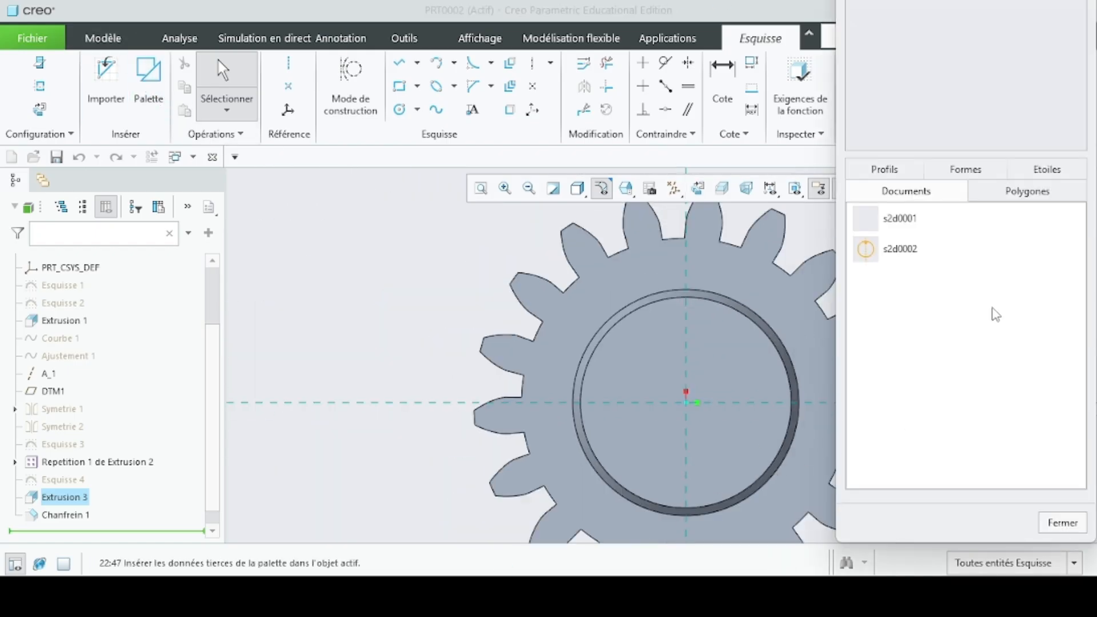
{"action": "left_click", "coordinate": [1029, 193]}
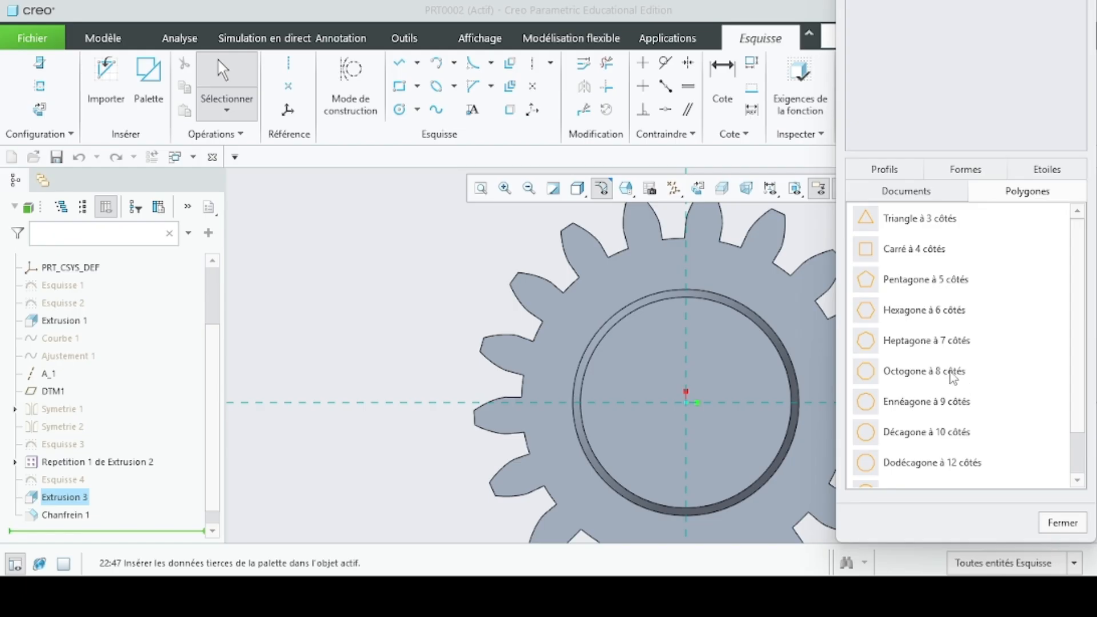
{"action": "left_click", "coordinate": [917, 317]}
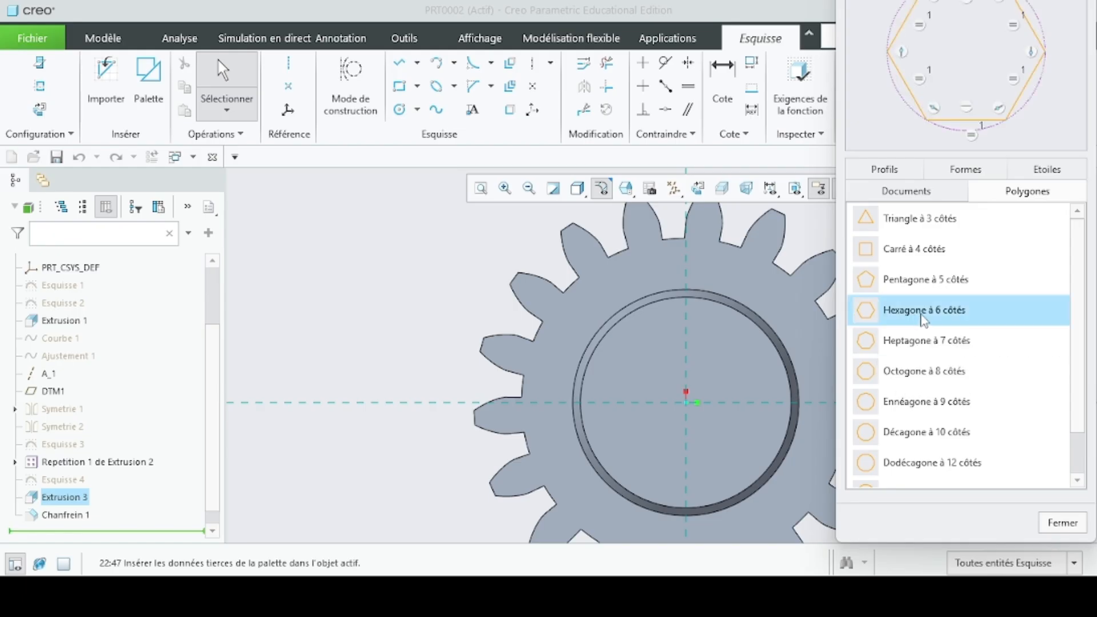
{"action": "double_click", "coordinate": [924, 319]}
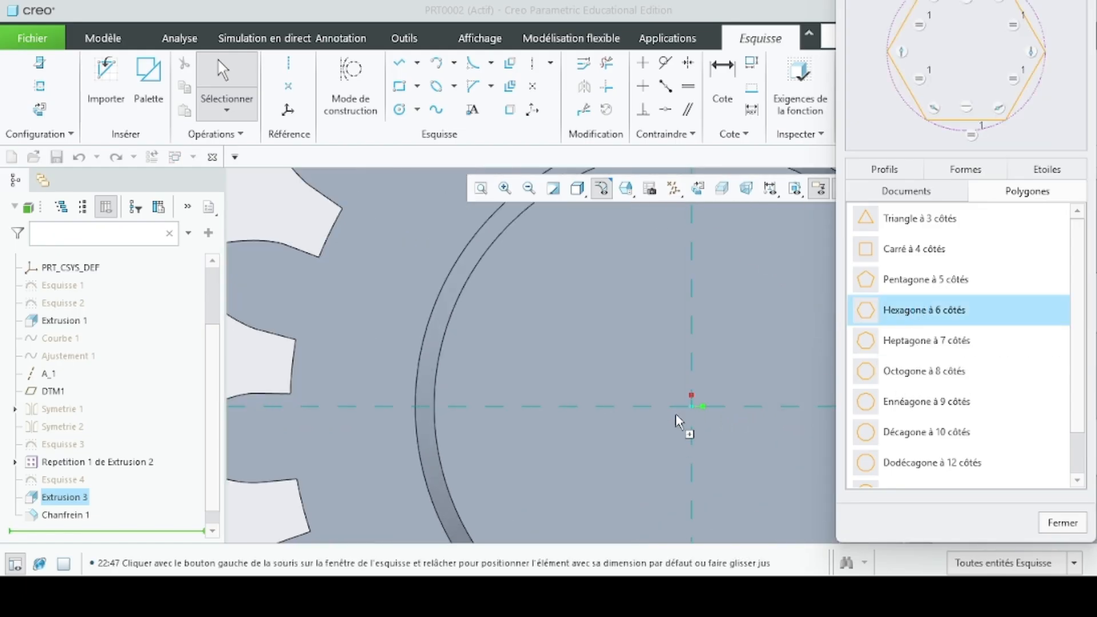
{"action": "scroll", "coordinate": [686, 402], "scroll_direction": "up", "scroll_amount": 4}
{"action": "left_click", "coordinate": [692, 408]}
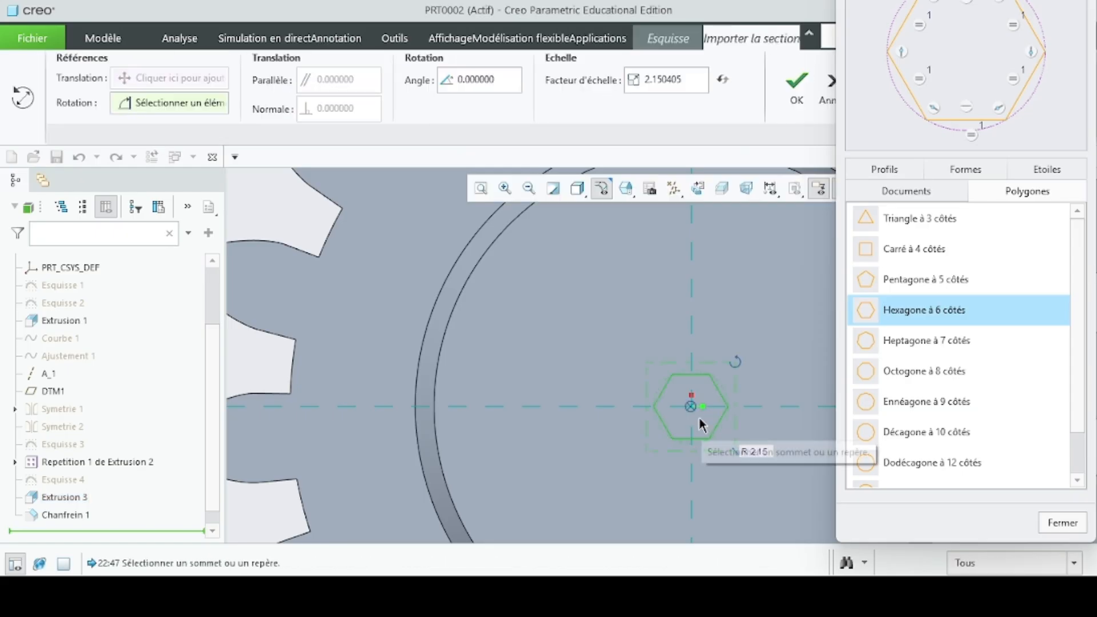
{"action": "scroll", "coordinate": [694, 417], "scroll_direction": "up", "scroll_amount": 4}
{"action": "left_click_drag", "start_coordinate": [689, 389], "coordinate": [697, 387]}
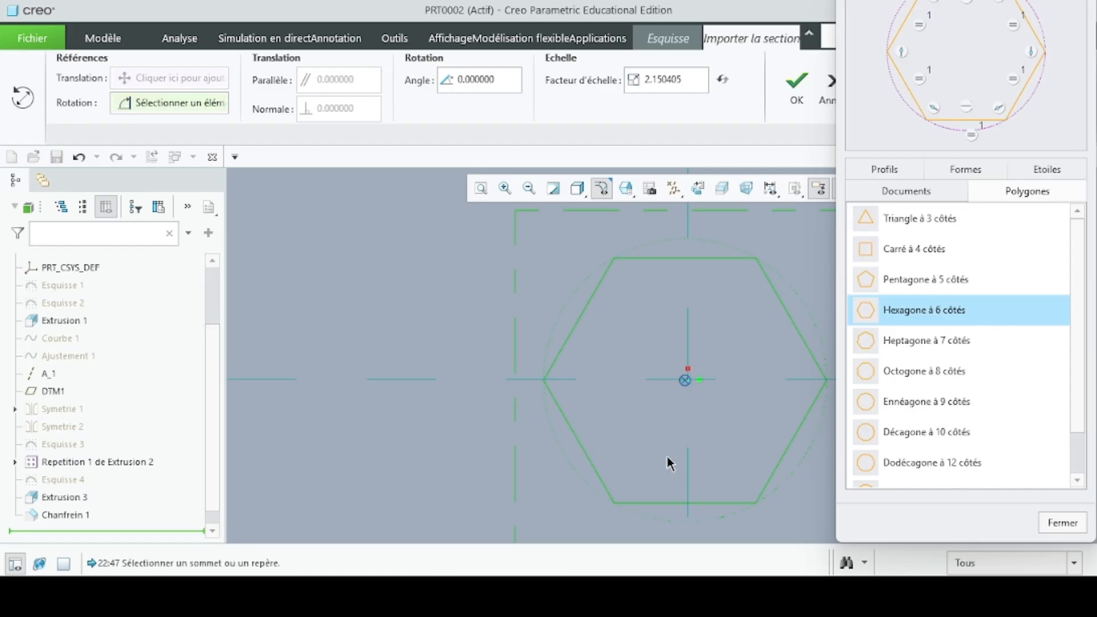
- Set the imported hexagon's scale factor to 12, accept its placement and finish the sketch
{"action": "scroll", "coordinate": [686, 381], "scroll_direction": "down", "scroll_amount": 8}
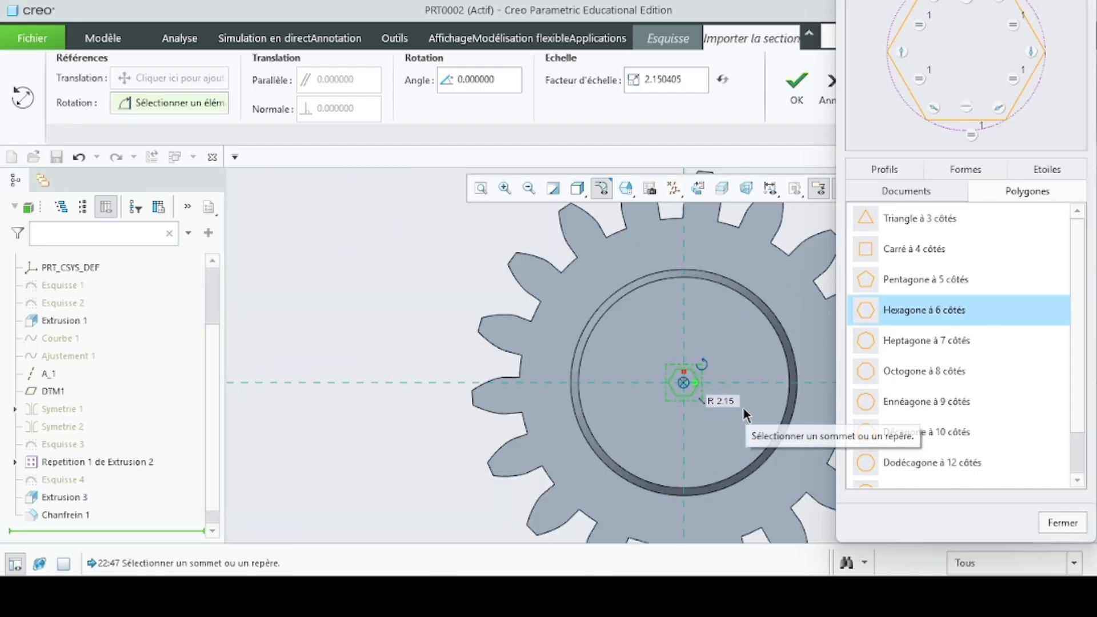
{"action": "double_click", "coordinate": [719, 401]}
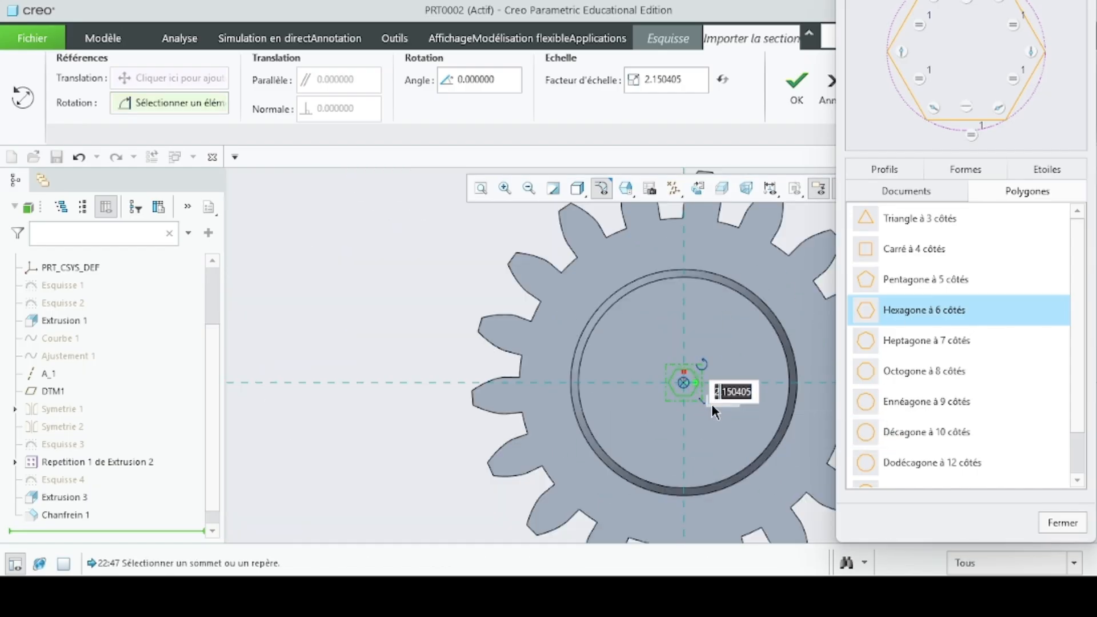
{"action": "type", "text": "12"}
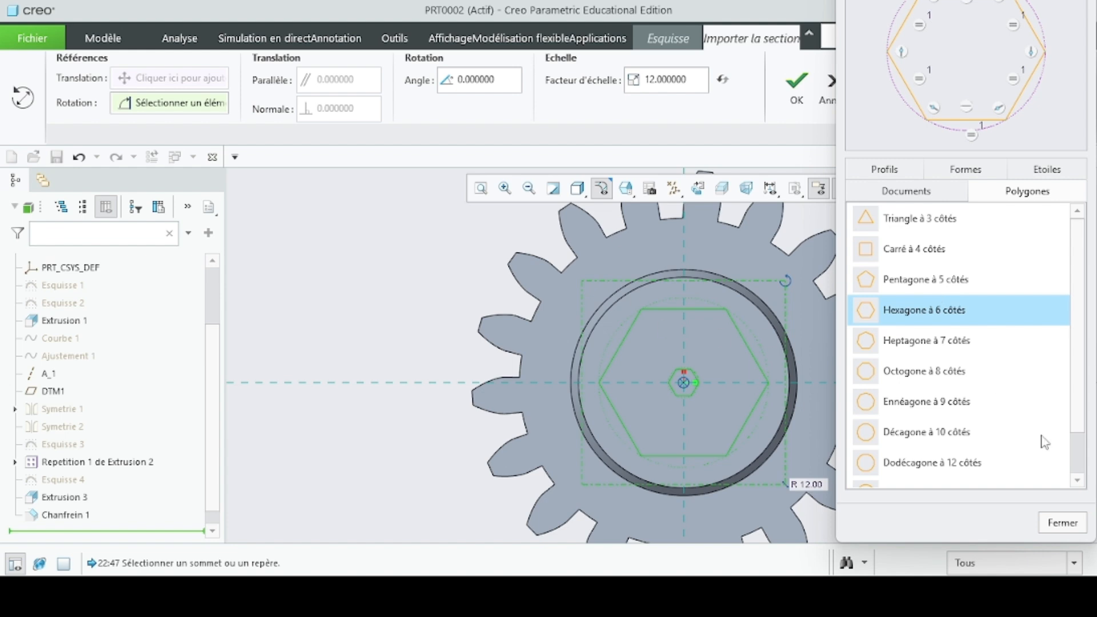
{"action": "left_click", "coordinate": [1072, 526]}
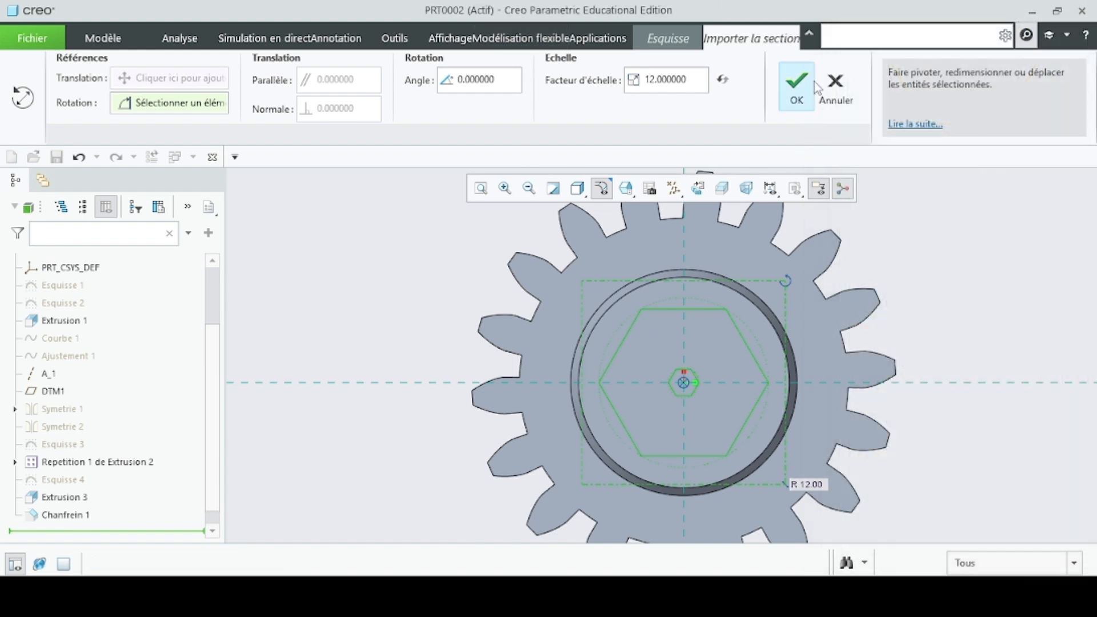
{"action": "left_click", "coordinate": [797, 91]}
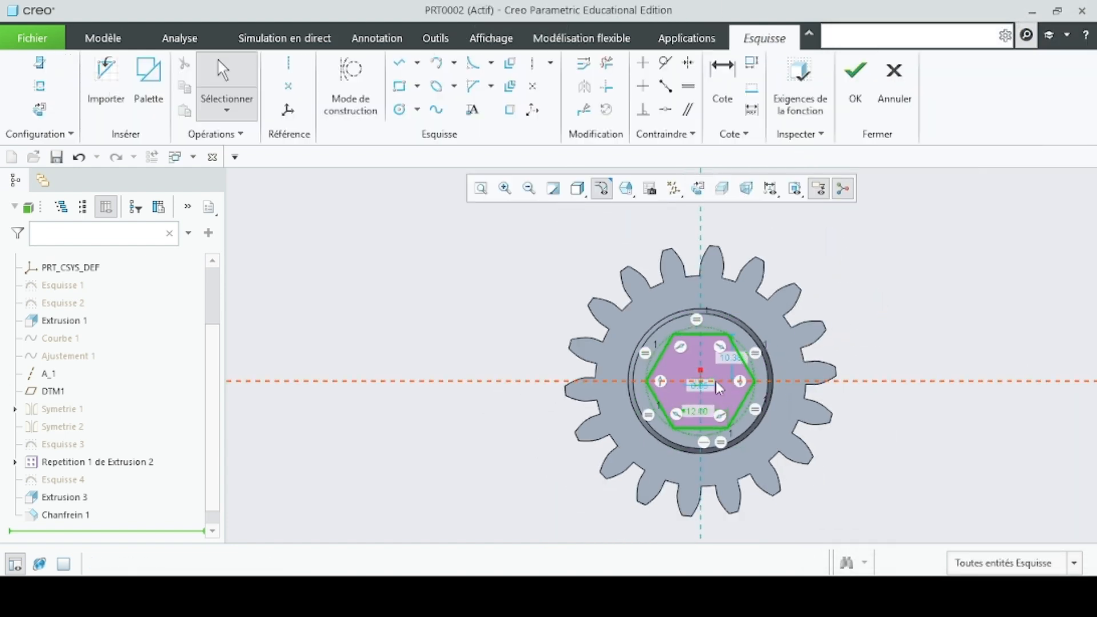
{"action": "left_click", "coordinate": [855, 86]}
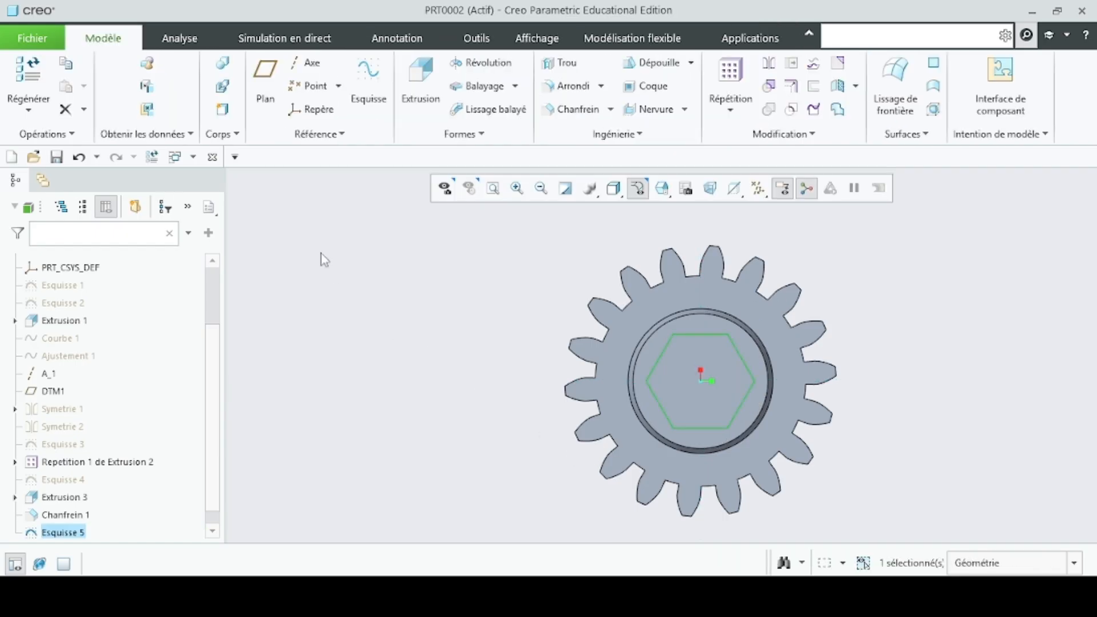
- Extrude the hexagon outward from the hub face as a solid to a depth of 10 mm
{"action": "left_click", "coordinate": [420, 87]}
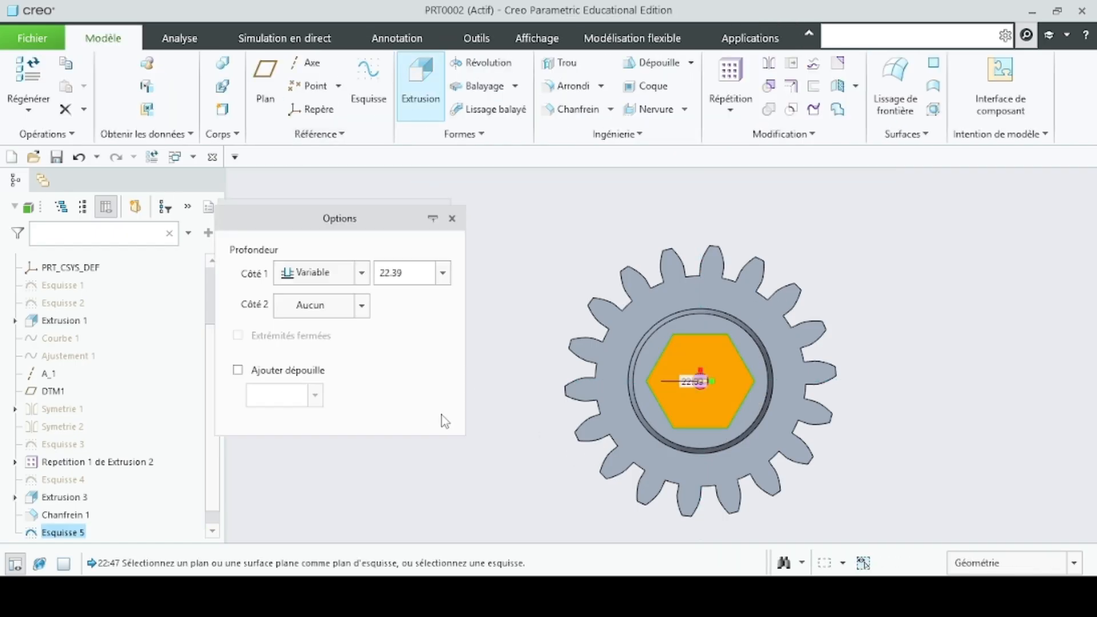
{"action": "left_click", "coordinate": [416, 279]}
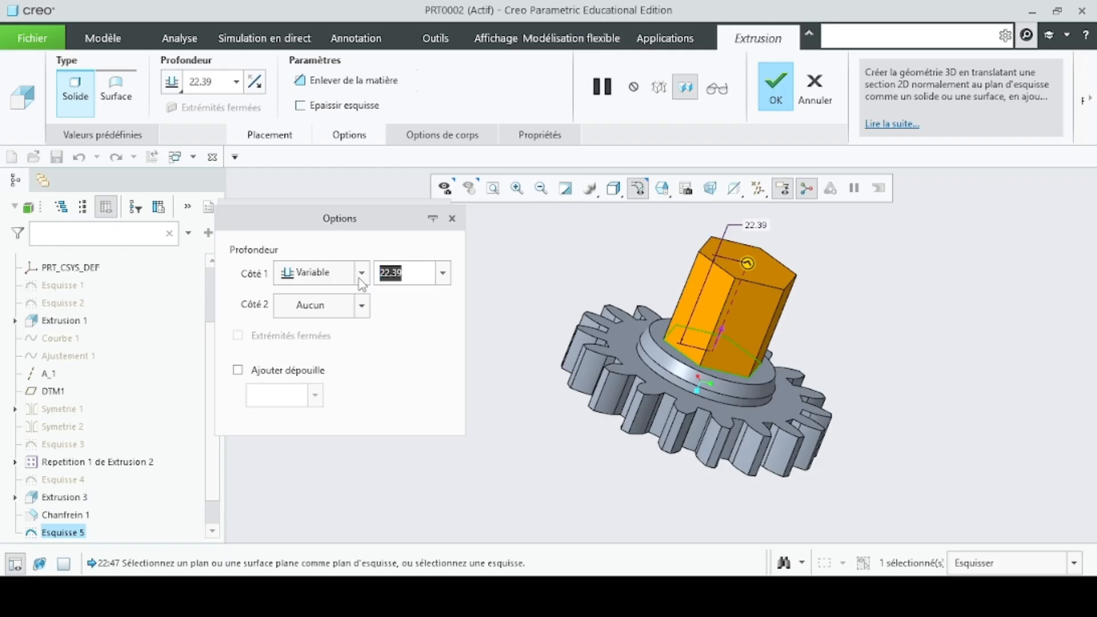
{"action": "type", "text": "10"}
{"action": "key", "text": "Return"}
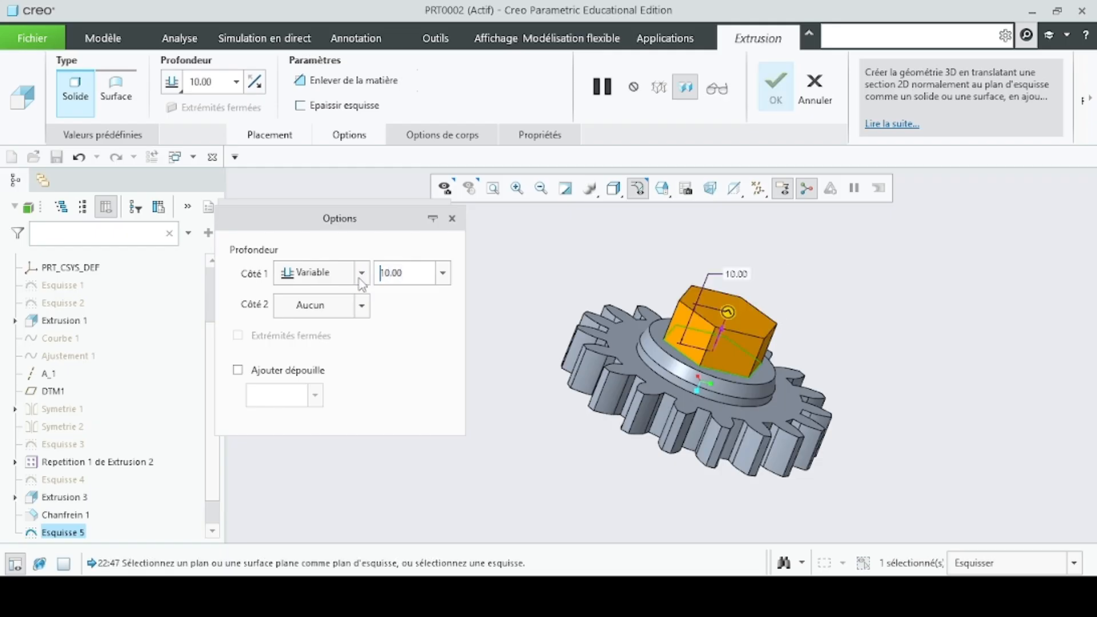
{"action": "left_click", "coordinate": [772, 108]}
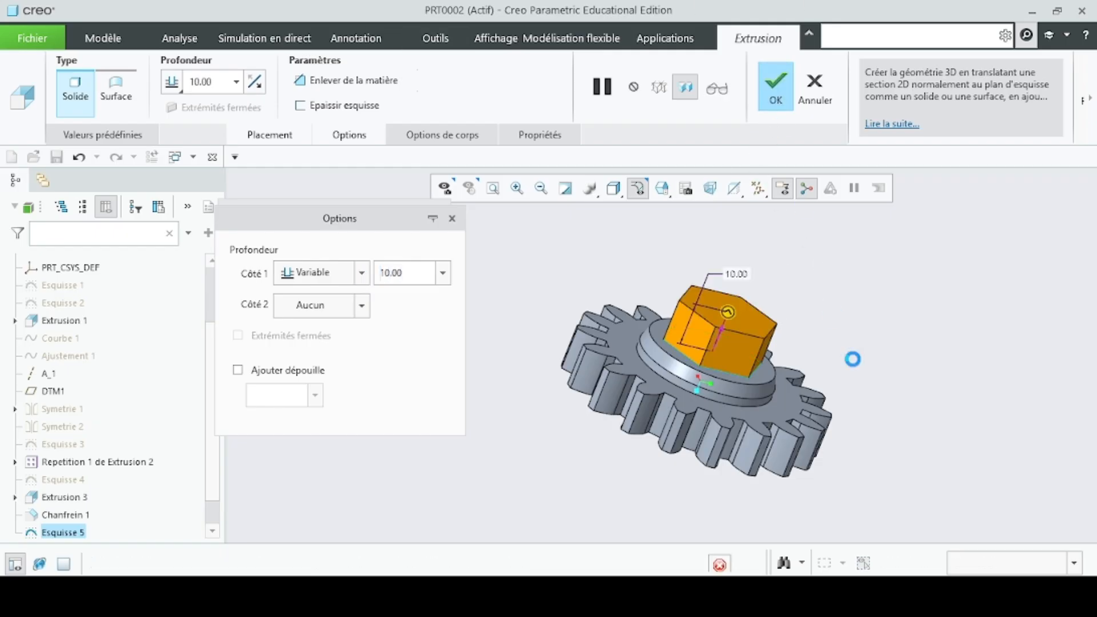
{"action": "middle_click_drag", "start_coordinate": [859, 350], "coordinate": [857, 418]}
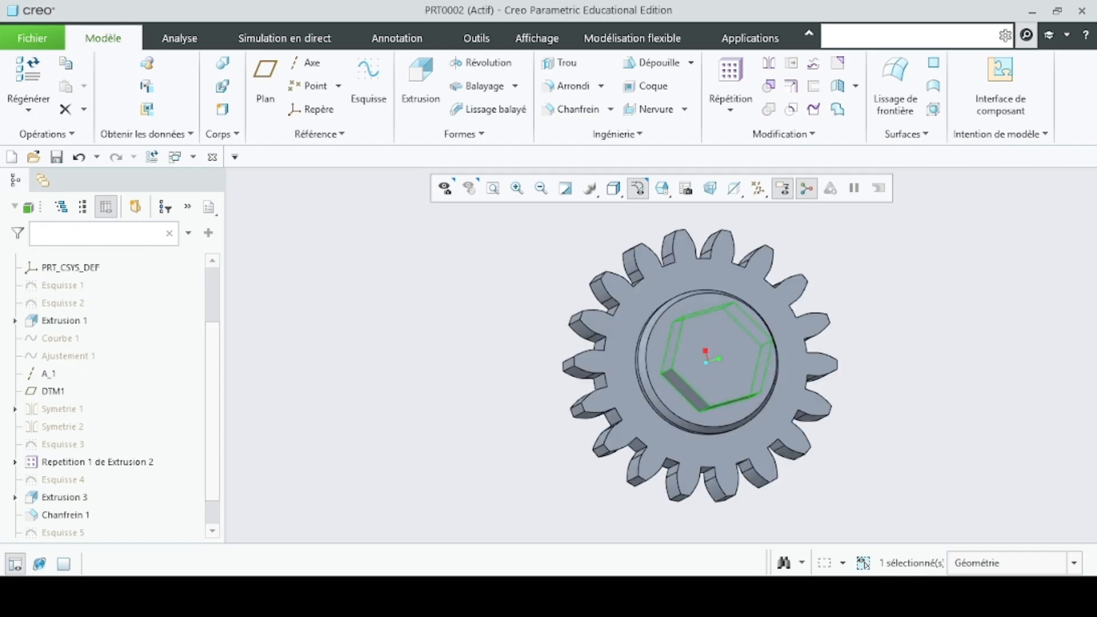
- Check the bore dimensions on the reference drawing and start a sketch on the hexagon's outer face, viewed square to the sketch plane
{"action": "left_click", "coordinate": [729, 596]}
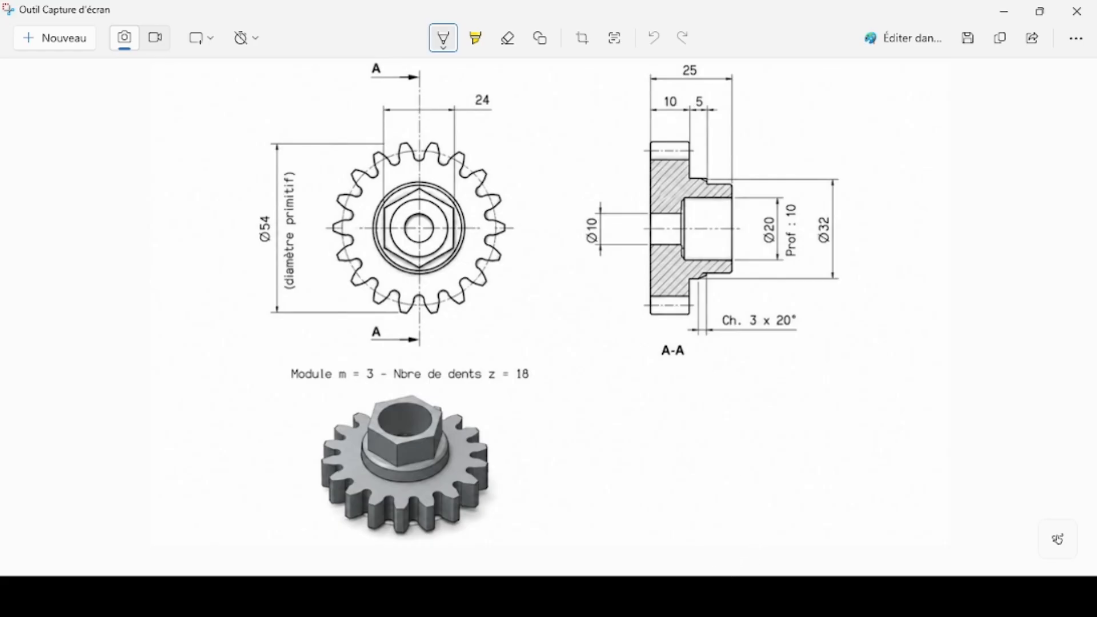
{"action": "mouse_move", "coordinate": [676, 596]}
{"action": "left_click", "coordinate": [828, 520]}
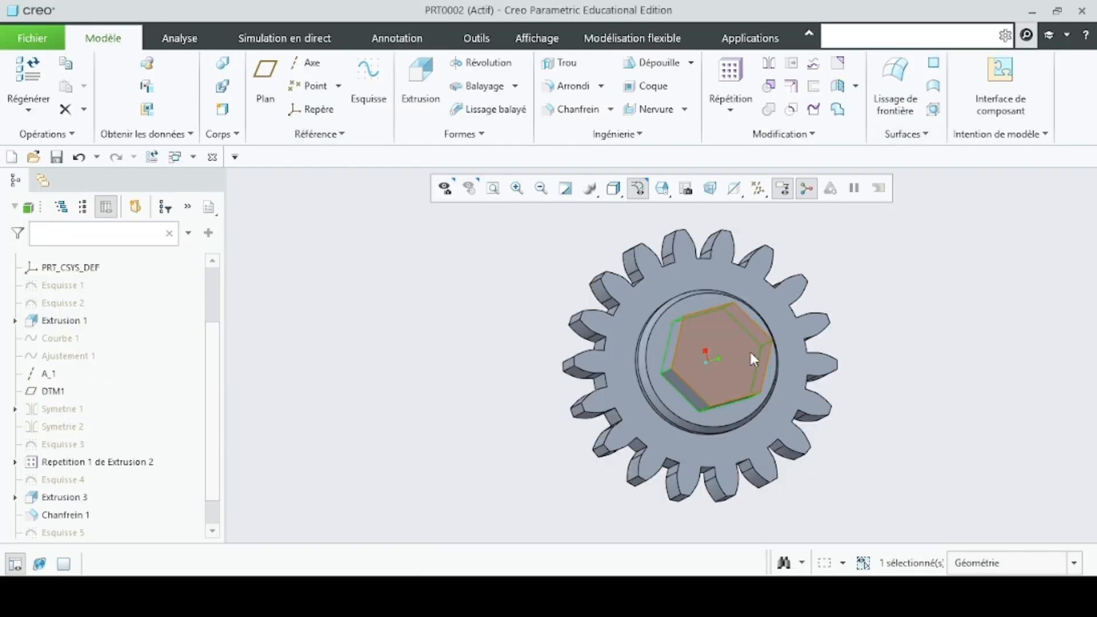
{"action": "left_click", "coordinate": [737, 363]}
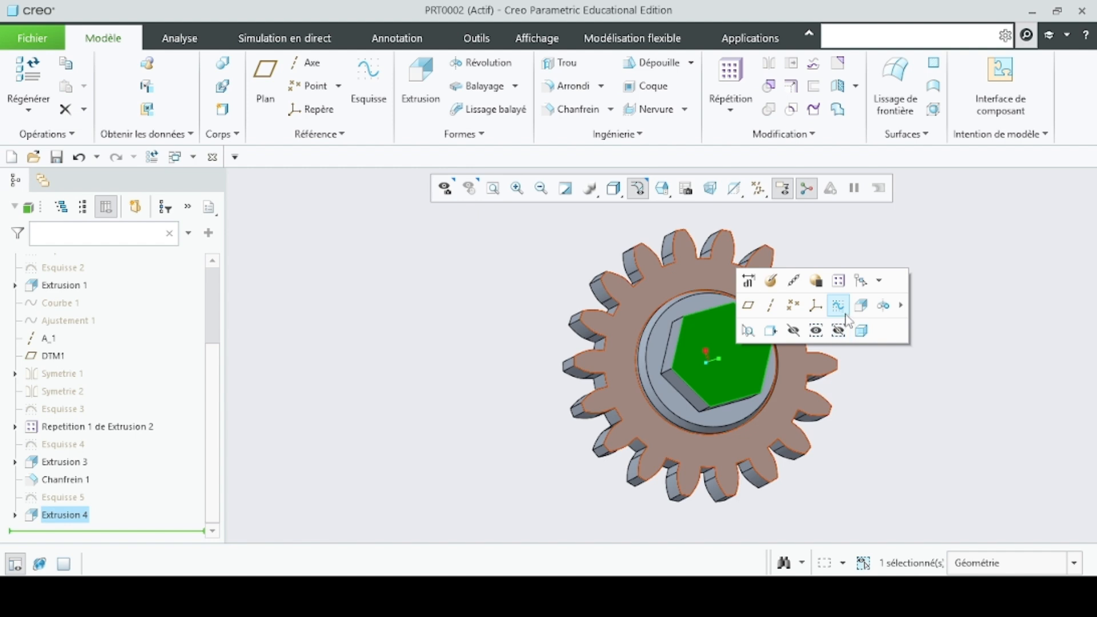
{"action": "left_click", "coordinate": [844, 314]}
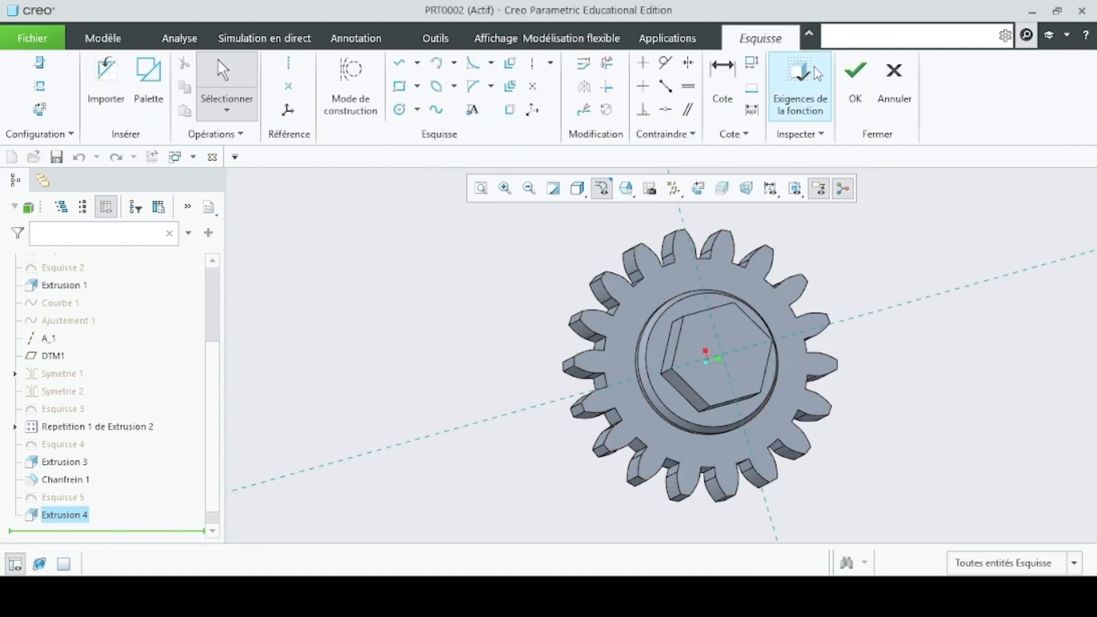
{"action": "left_click", "coordinate": [698, 190]}
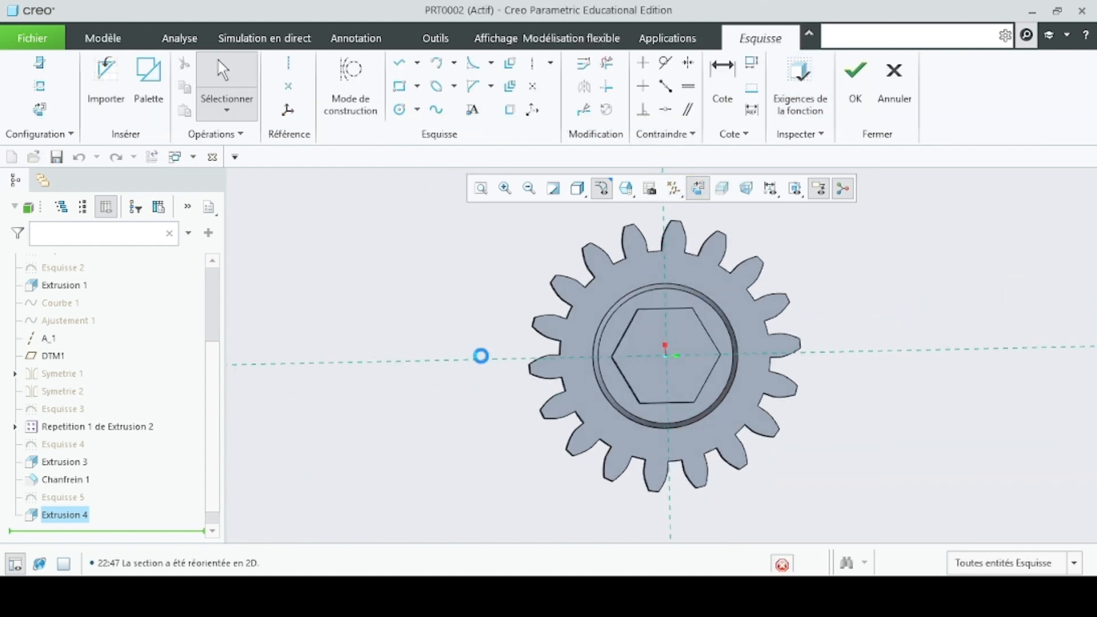
- Sketch a circle centred on the gear axis, set its diameter to 15 mm and finish the sketch
{"action": "left_click", "coordinate": [400, 110]}
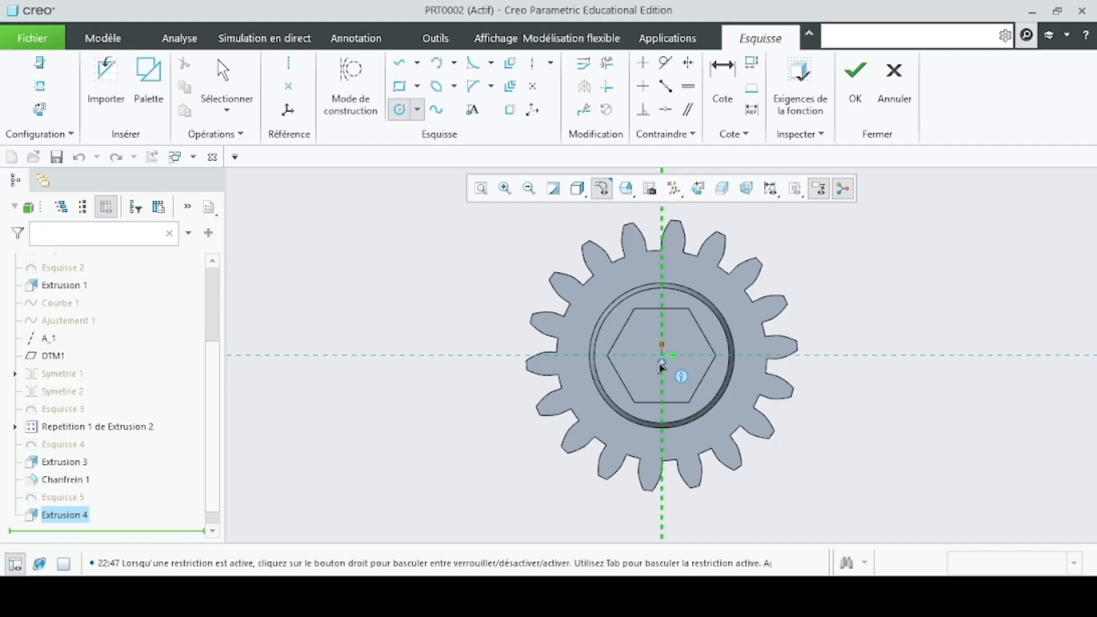
{"action": "middle_click", "coordinate": [592, 398]}
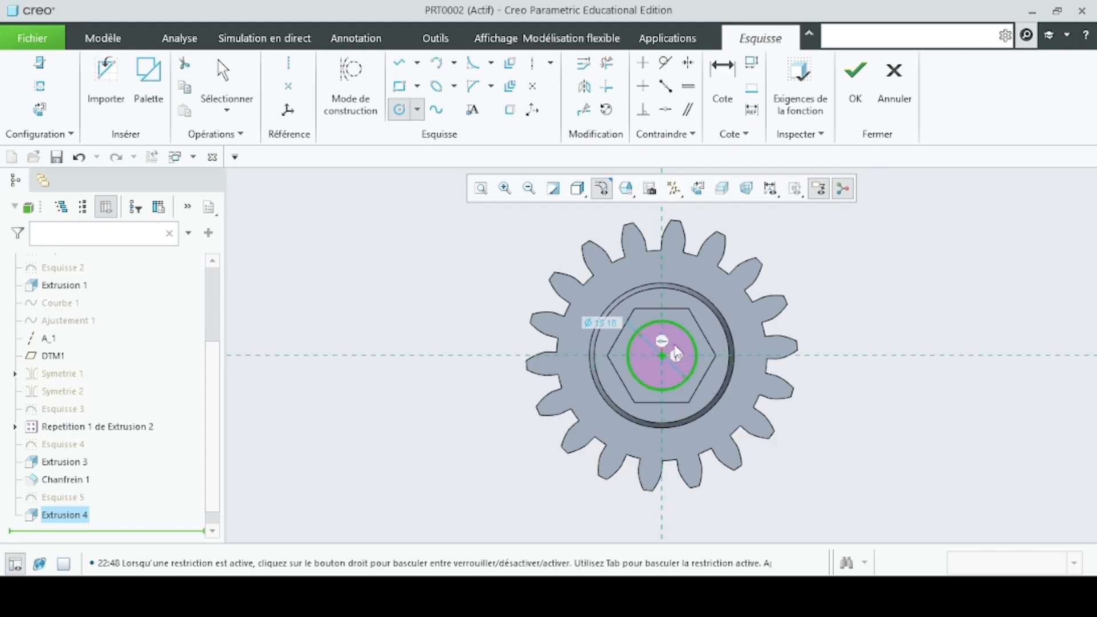
{"action": "double_click", "coordinate": [609, 323]}
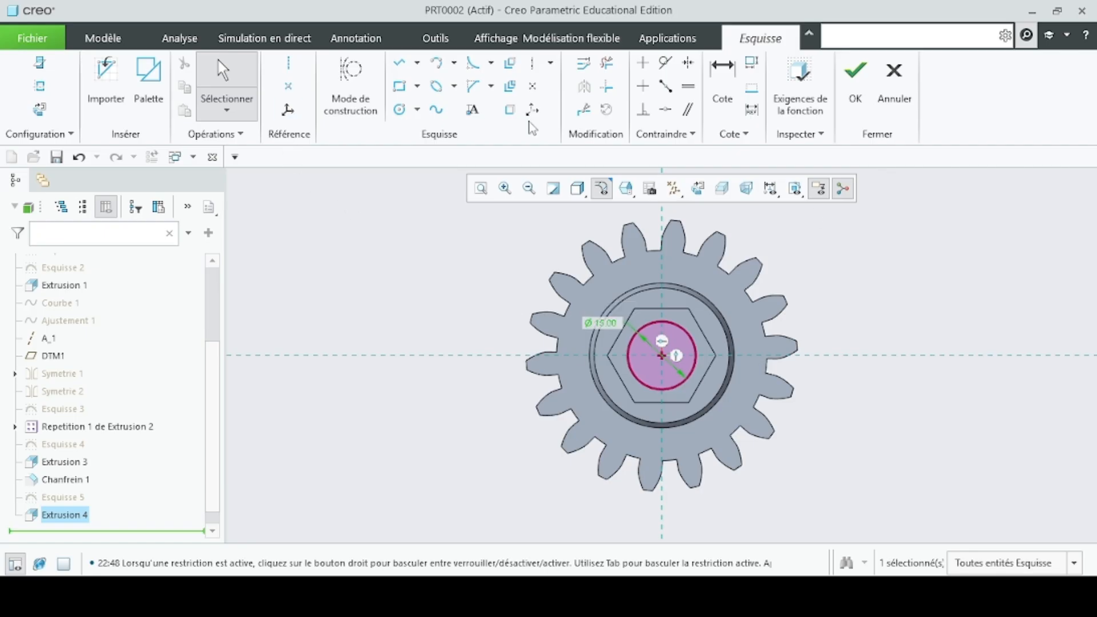
{"action": "left_click", "coordinate": [856, 77]}
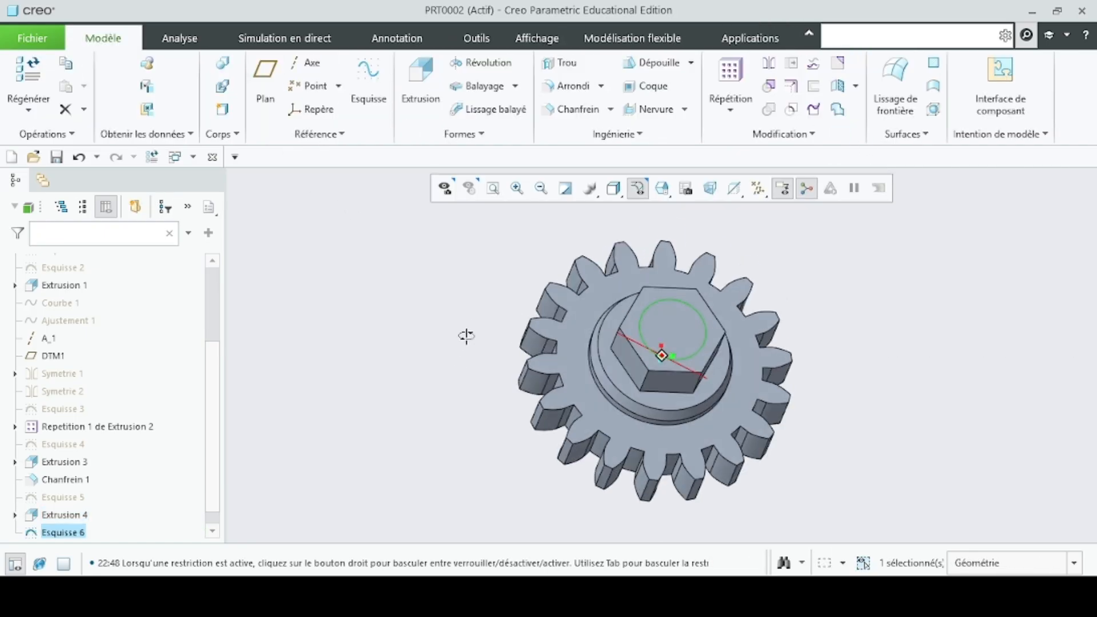
- Extrude the 15 mm circle inward through the hexagon as a material-removing cut to a depth of 15 mm
{"action": "left_click", "coordinate": [421, 80]}
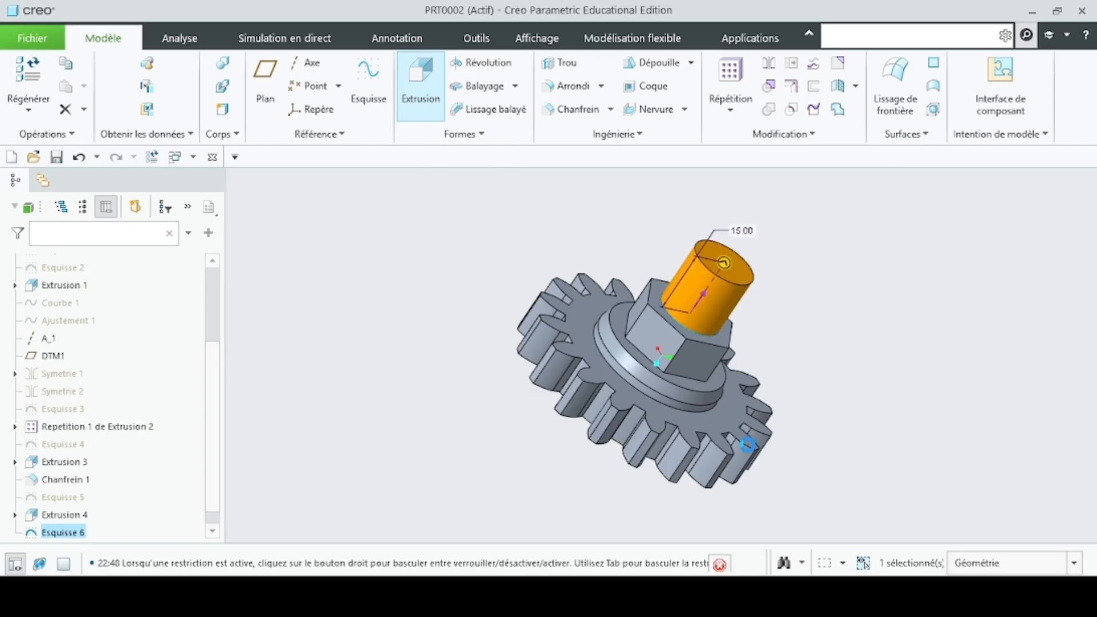
{"action": "left_click_drag", "start_coordinate": [724, 265], "coordinate": [569, 306]}
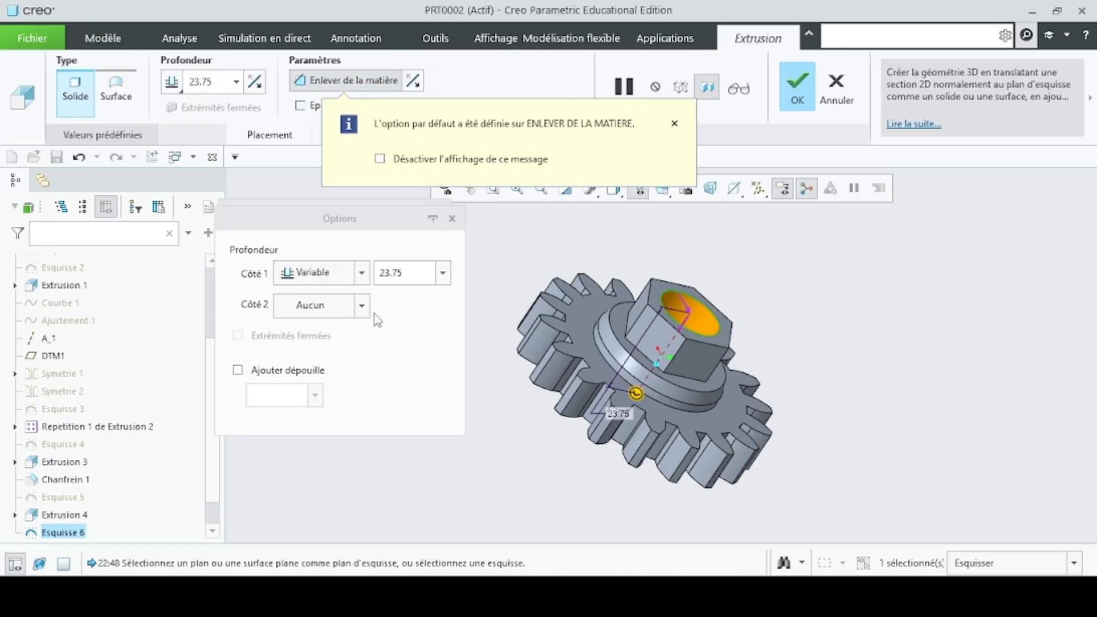
{"action": "left_click_drag", "start_coordinate": [426, 276], "coordinate": [367, 279]}
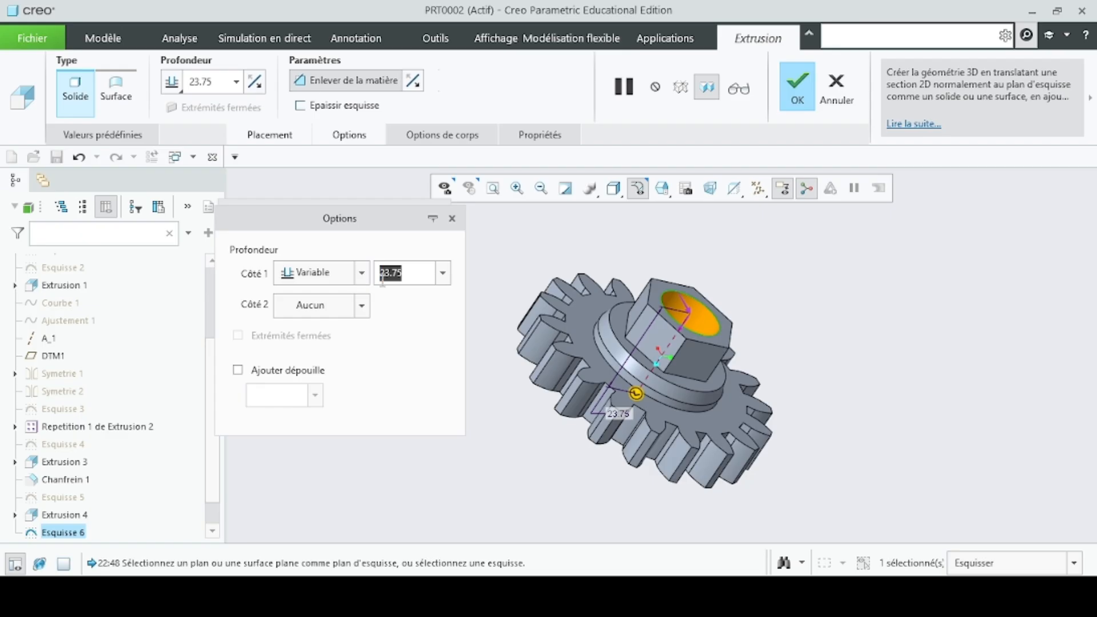
{"action": "type", "text": "15.00"}
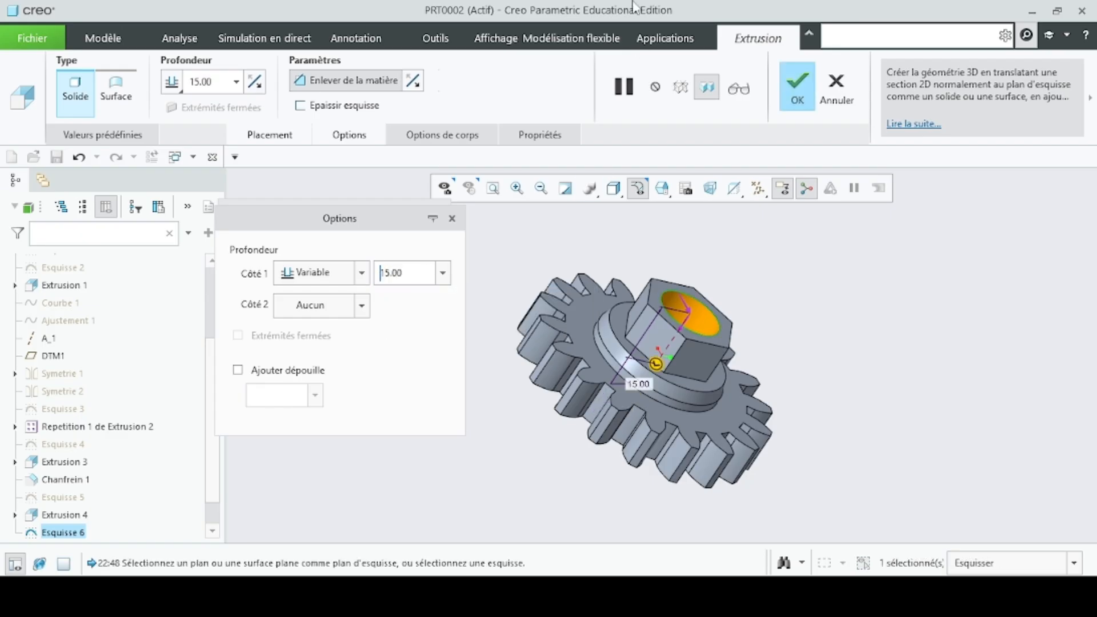
{"action": "left_click", "coordinate": [800, 85]}
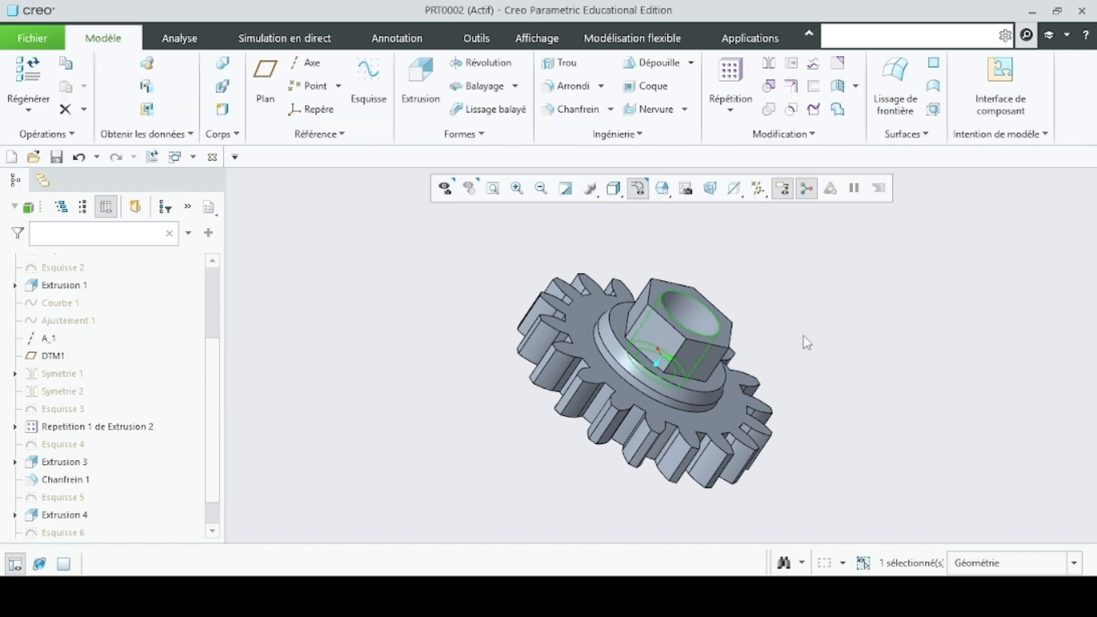
- Apply the bright red appearance to the whole gear, using the Corps selection filter to pick its body in the standard orientation
{"action": "mouse_move", "coordinate": [807, 341]}
{"action": "middle_mouse_down"}
{"action": "mouse_move", "coordinate": [726, 364]}
{"action": "mouse_move", "coordinate": [816, 383]}
{"action": "mouse_move", "coordinate": [794, 392]}
{"action": "mouse_move", "coordinate": [759, 382]}
{"action": "mouse_move", "coordinate": [661, 294]}
{"action": "mouse_move", "coordinate": [642, 289]}
{"action": "mouse_move", "coordinate": [595, 332]}
{"action": "mouse_move", "coordinate": [502, 335]}
{"action": "mouse_move", "coordinate": [480, 289]}
{"action": "mouse_move", "coordinate": [571, 269]}
{"action": "mouse_move", "coordinate": [539, 332]}
{"action": "mouse_move", "coordinate": [472, 316]}
{"action": "mouse_move", "coordinate": [456, 375]}
{"action": "mouse_move", "coordinate": [549, 418]}
{"action": "mouse_move", "coordinate": [531, 420]}
{"action": "middle_mouse_up"}
{"action": "key", "text": "ctrl+d"}
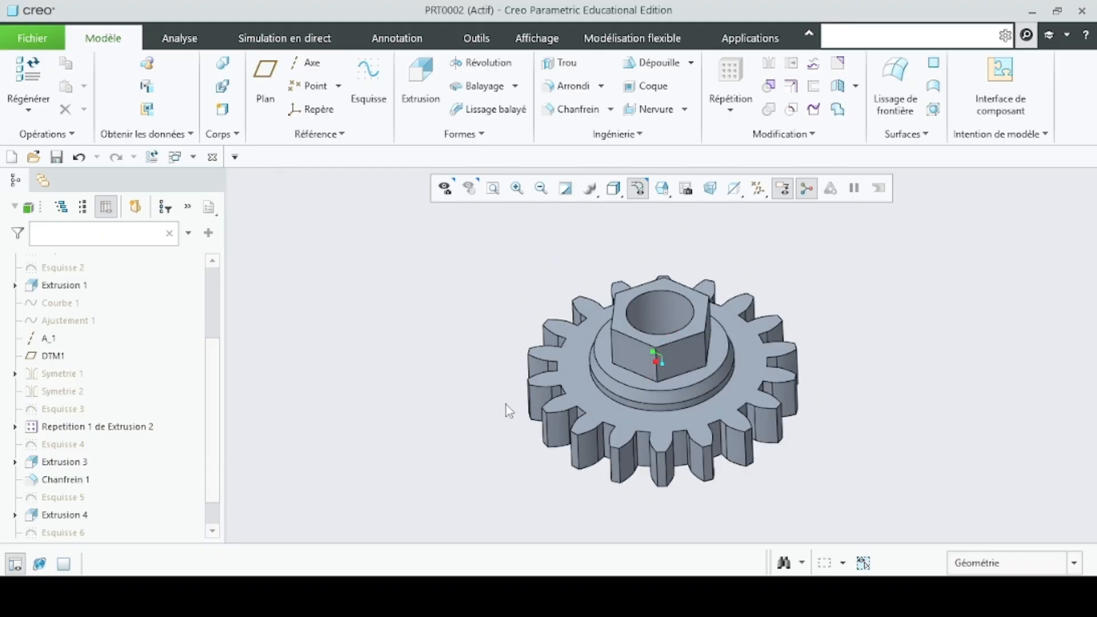
{"action": "left_click", "coordinate": [537, 38]}
{"action": "left_click", "coordinate": [138, 108]}
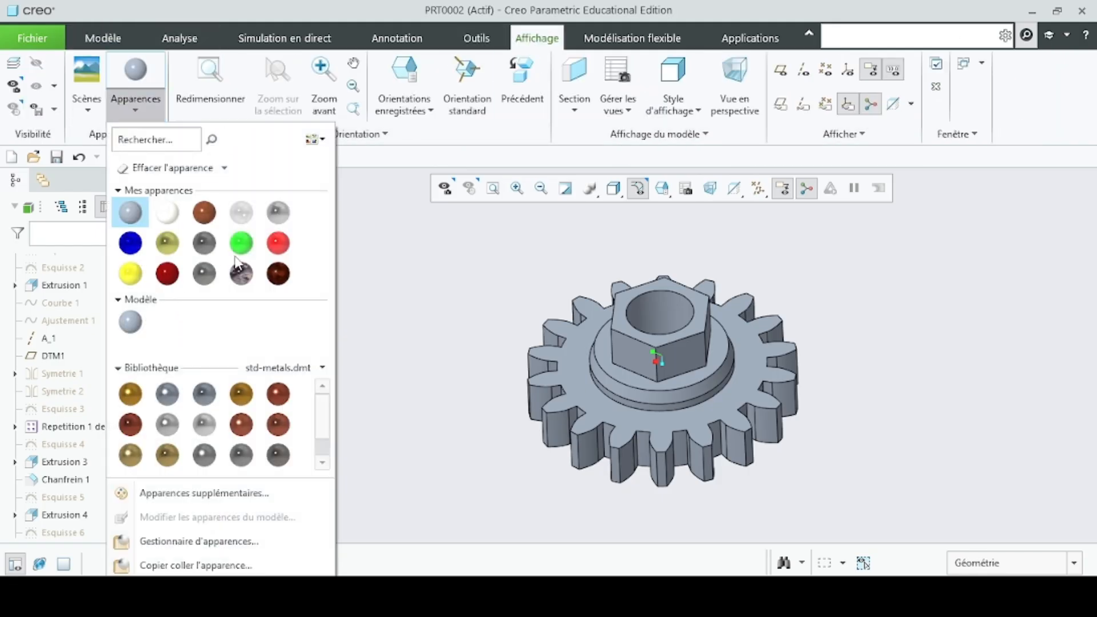
{"action": "left_click", "coordinate": [279, 247]}
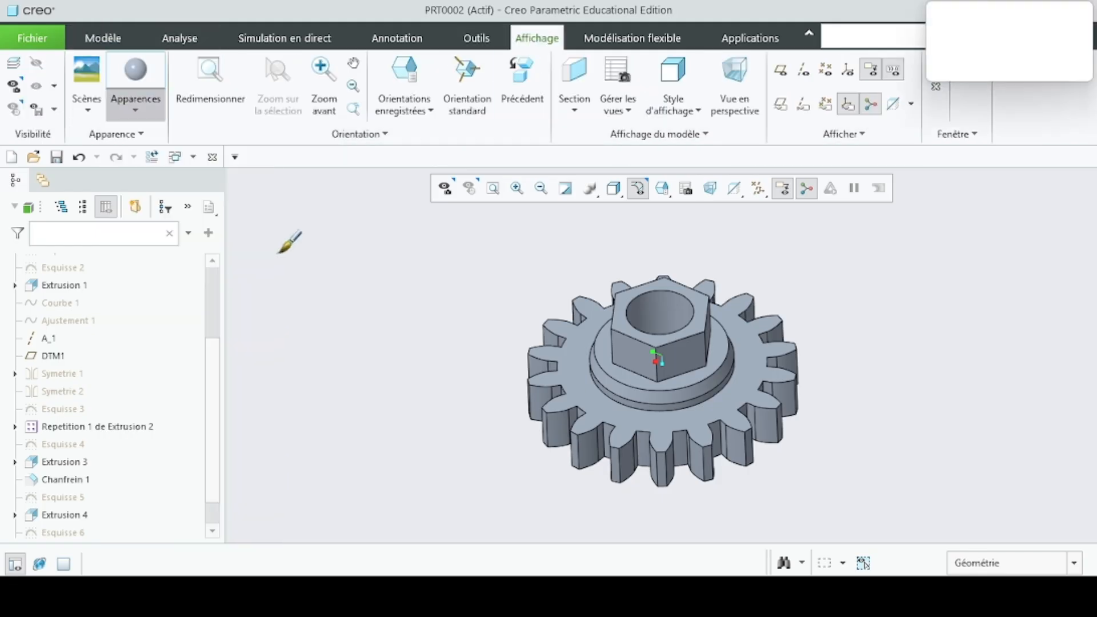
{"action": "left_click", "coordinate": [1075, 570]}
{"action": "left_click", "coordinate": [1001, 526]}
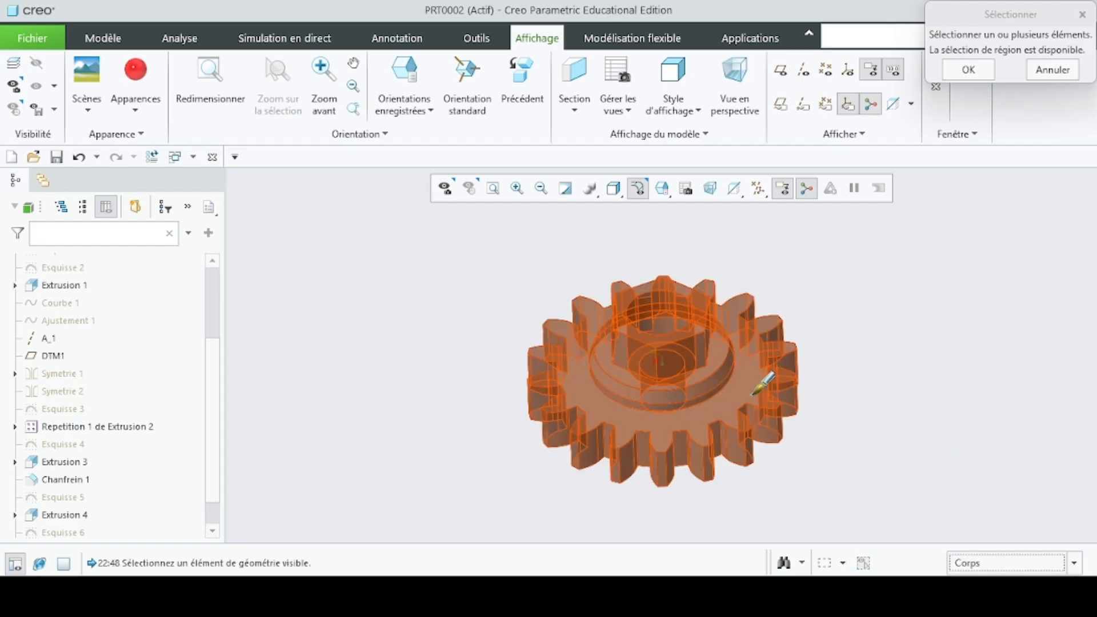
{"action": "left_click", "coordinate": [754, 359]}
{"action": "left_click", "coordinate": [968, 69]}
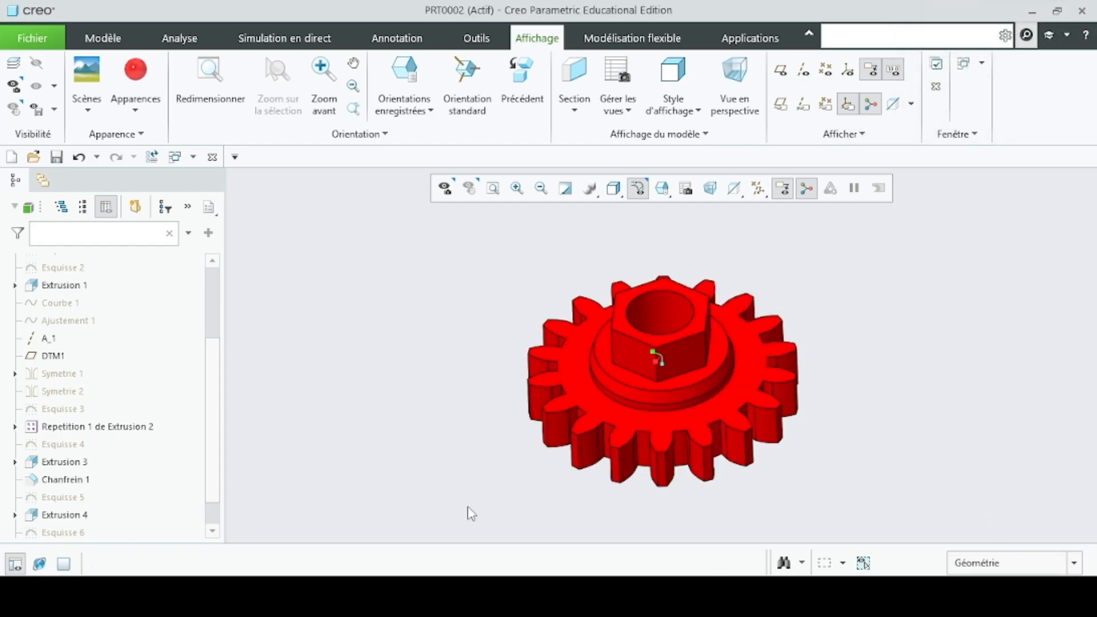
{"action": "middle_click_drag", "start_coordinate": [439, 393], "coordinate": [672, 347]}
{"action": "scroll", "coordinate": [668, 341], "scroll_direction": "down", "scroll_amount": 4}
{"action": "scroll", "coordinate": [647, 359], "scroll_direction": "up", "scroll_amount": 3}
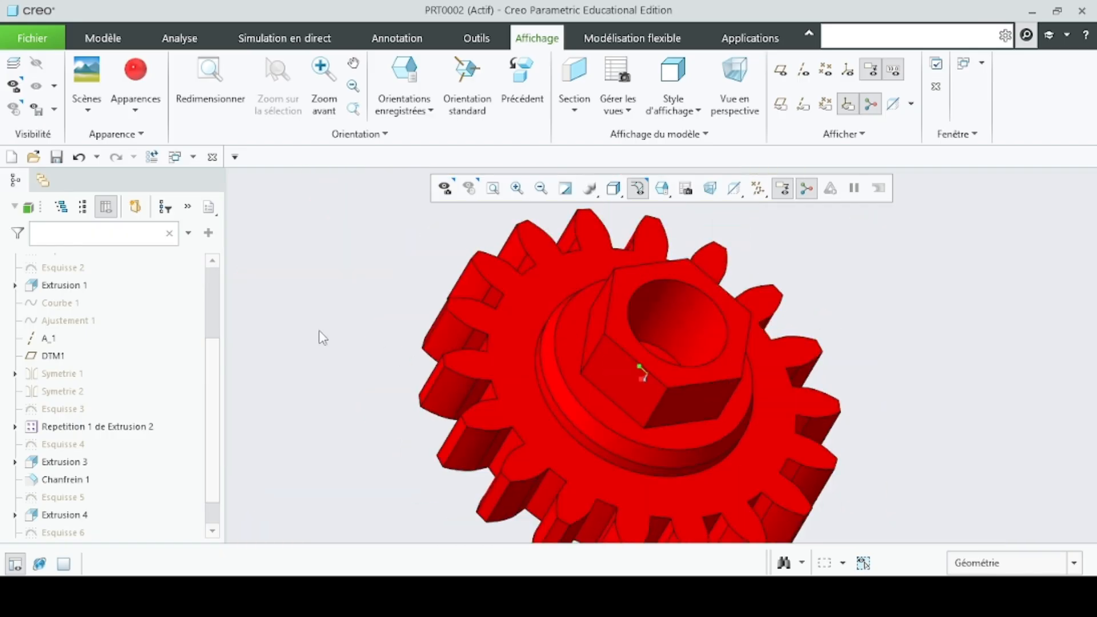
{"action": "middle_click_drag", "start_coordinate": [320, 335], "coordinate": [614, 288]}
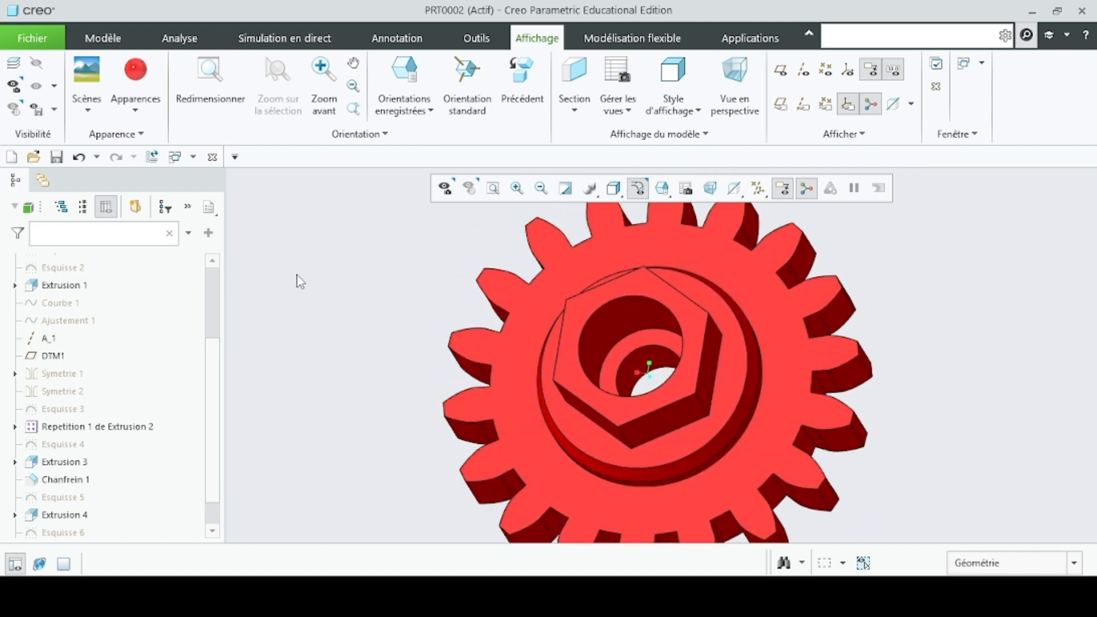